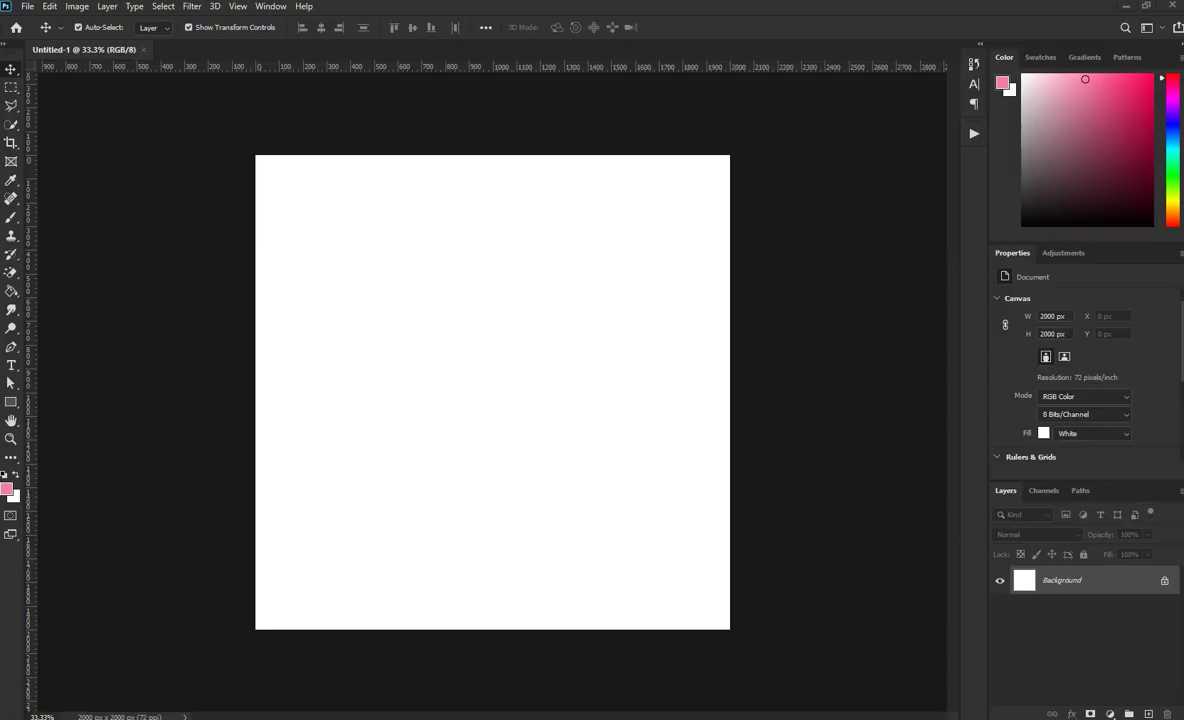
# Place the walking-legs photo on the blank canvas and begin enlarging it
pyautogui.moveTo(780, 280); pyautogui.dragTo(431, 376)
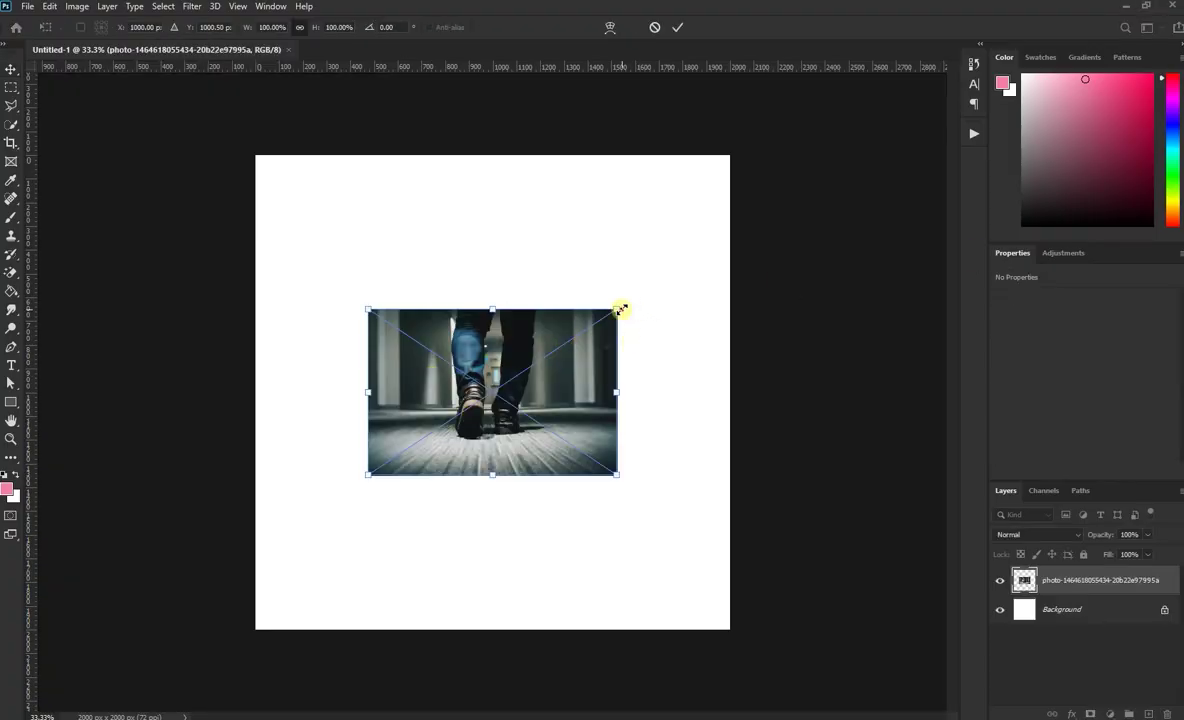
pyautogui.moveTo(620, 310); pyautogui.dragTo(846, 153)
pyautogui.moveTo(534, 370); pyautogui.dragTo(443, 385)
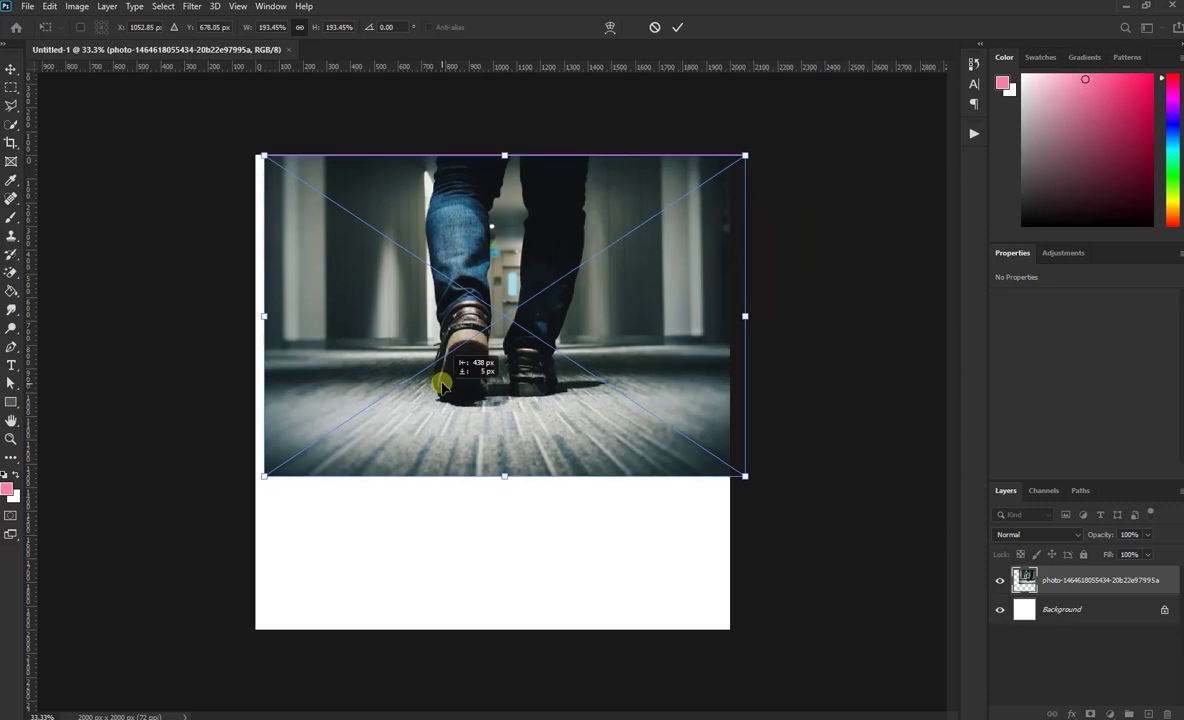
pyautogui.moveTo(258, 478); pyautogui.dragTo(537, 490)
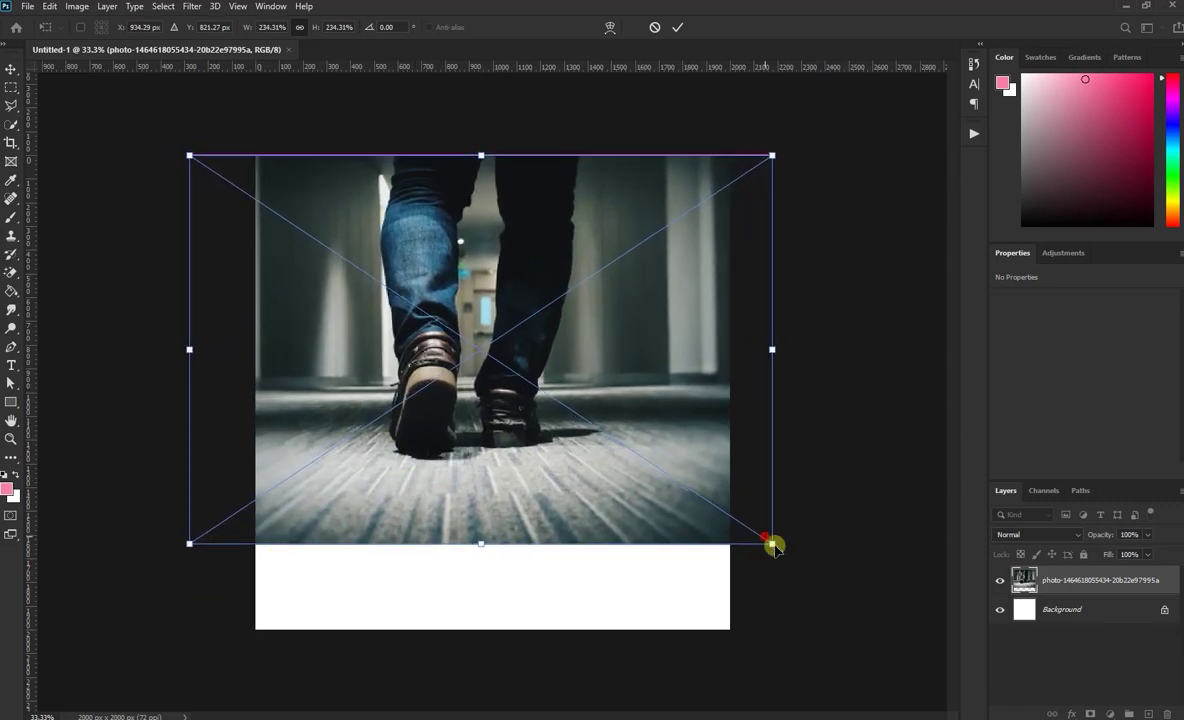
pyautogui.moveTo(774, 544); pyautogui.dragTo(840, 588)
# Scale the photo to 2996×2000 px so it fills and centres on the 2000×2000 canvas, then commit
pyautogui.moveTo(655, 548); pyautogui.dragTo(642, 544)
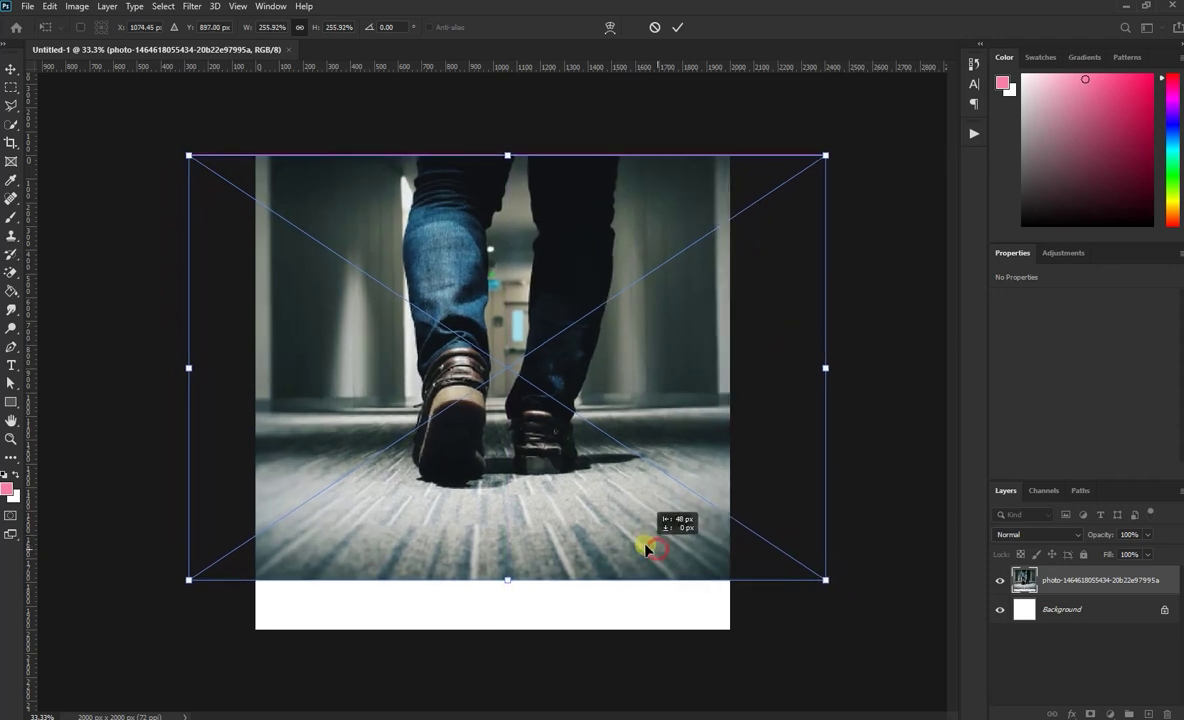
pyautogui.moveTo(822, 577); pyautogui.dragTo(893, 627)
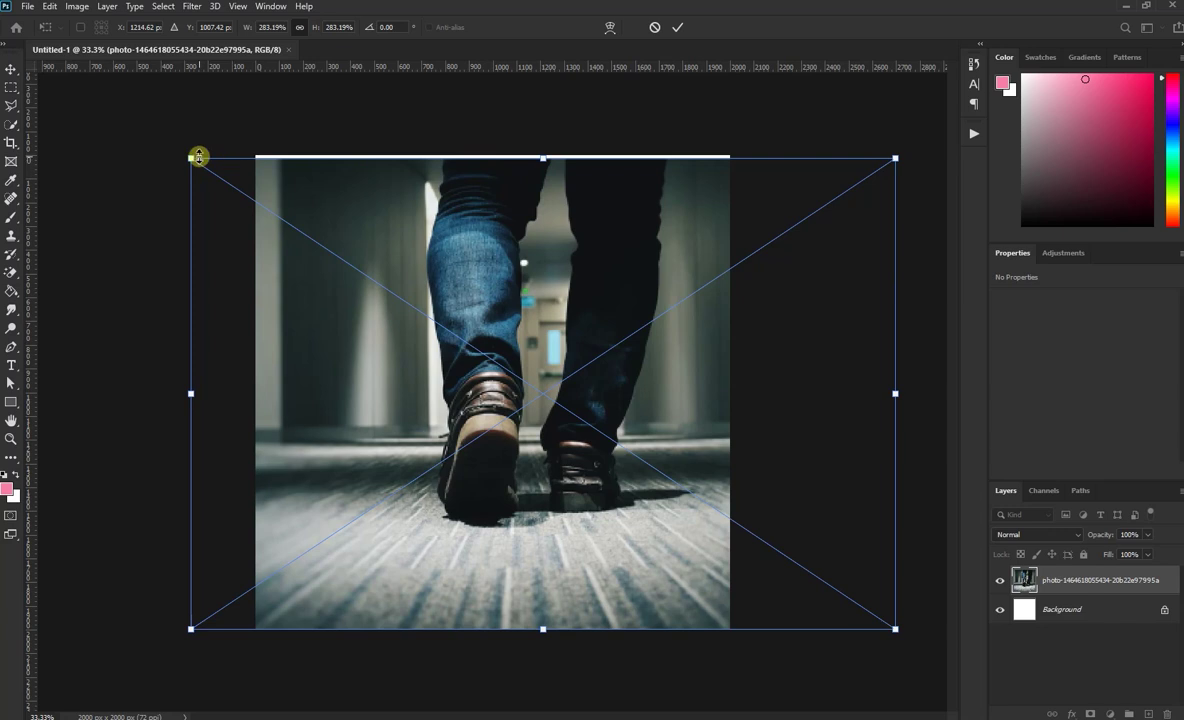
pyautogui.moveTo(199, 157); pyautogui.dragTo(170, 145)
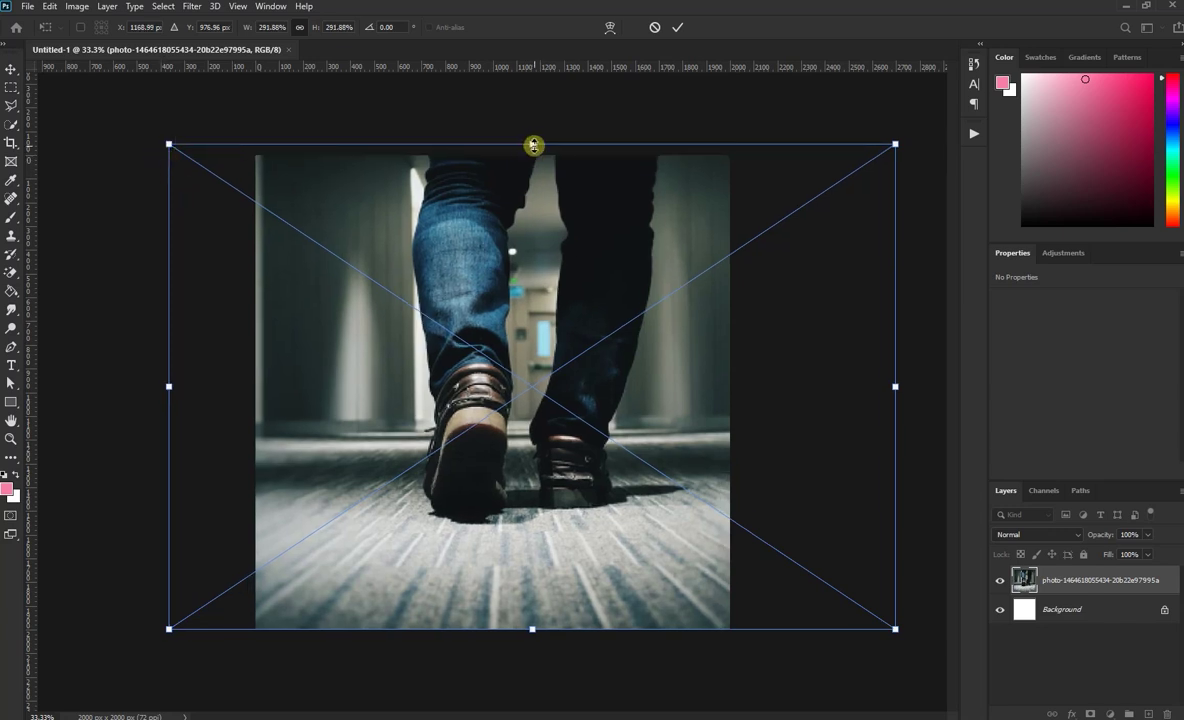
pyautogui.moveTo(533, 145); pyautogui.dragTo(532, 155)
pyautogui.moveTo(600, 266); pyautogui.dragTo(566, 262)
pyautogui.click(679, 29)
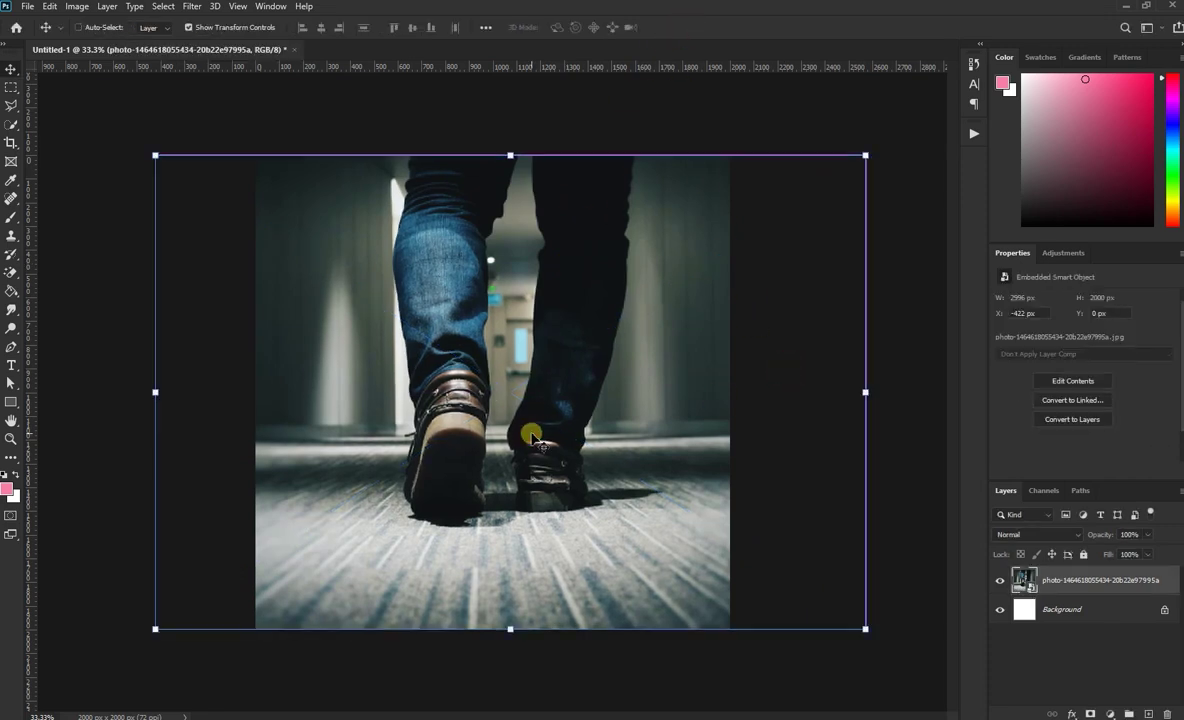
pyautogui.hotkey('ctrl', '+')
pyautogui.hotkey('ctrl', '+')
# Zoom in, select the Pen tool, and bring the top of the left trouser leg into view
pyautogui.scroll(1, 383, 436)
pyautogui.scroll(3, 391, 428)
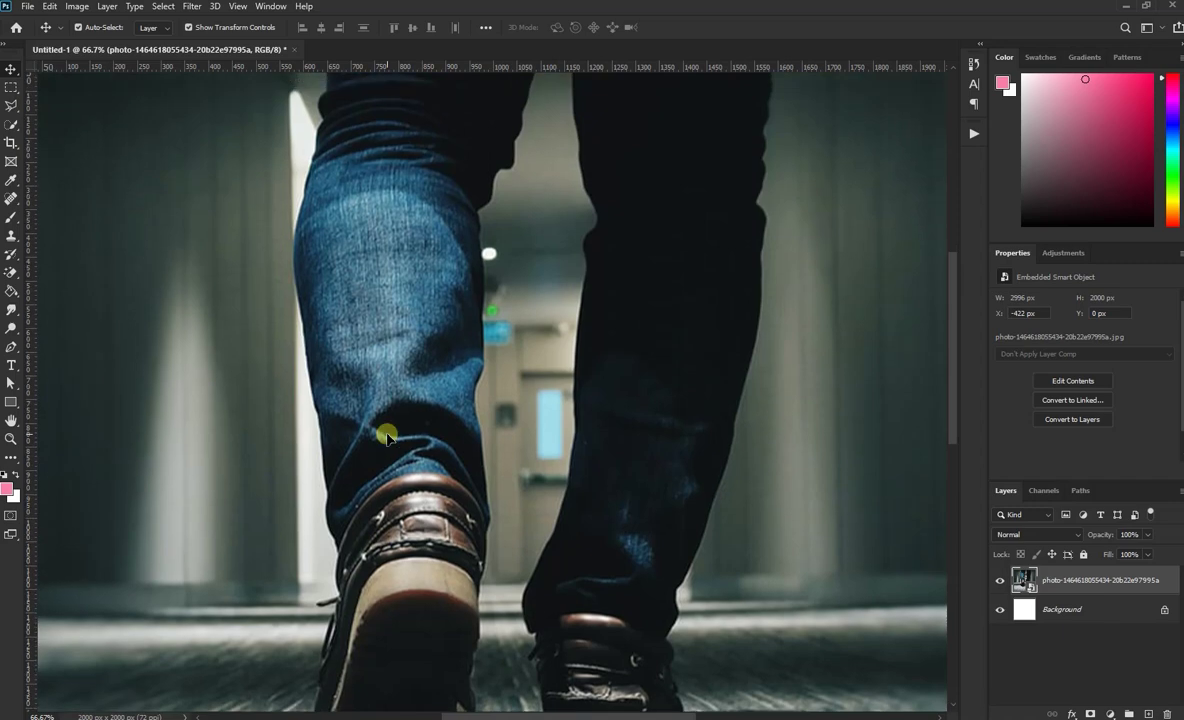
pyautogui.scroll(3, 389, 428)
pyautogui.scroll(1, 389, 435)
pyautogui.scroll(-1, 333, 415)
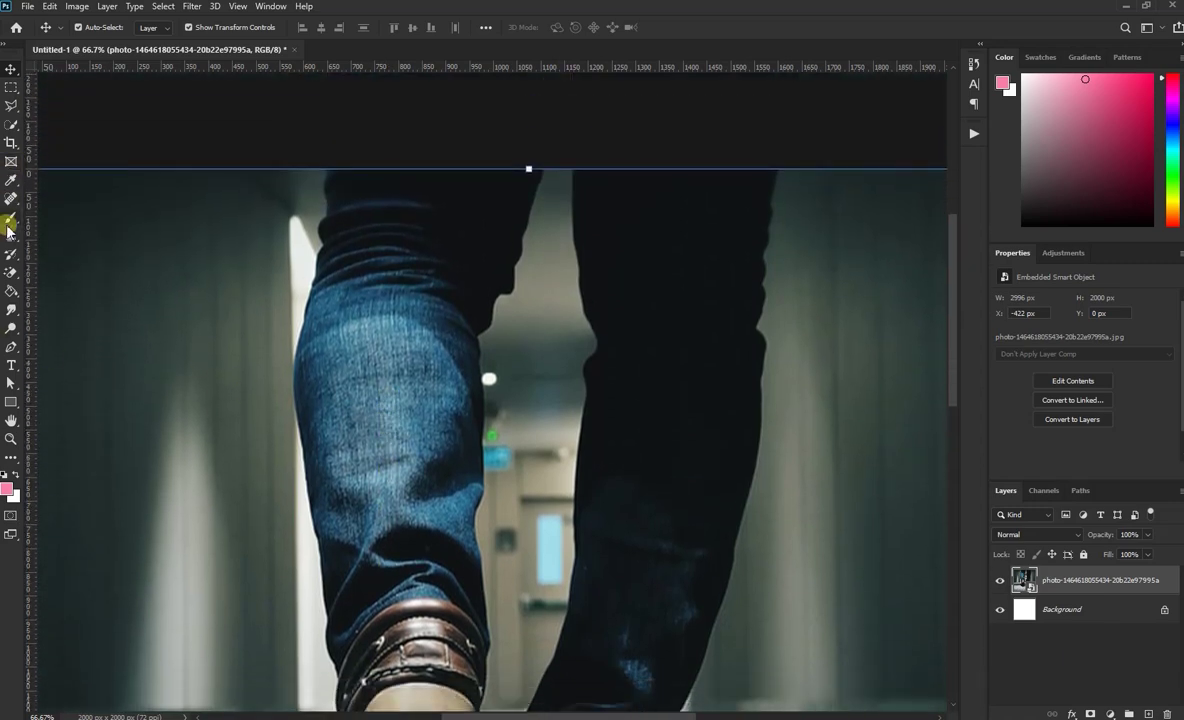
pyautogui.click(10, 348)
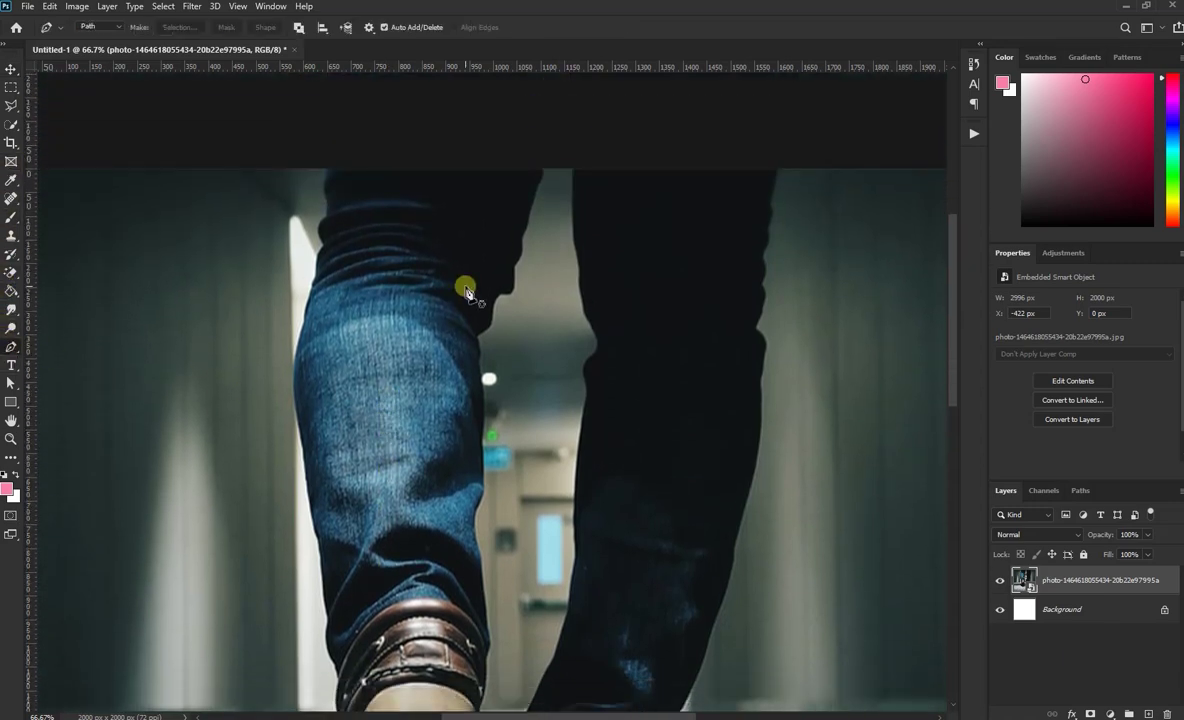
pyautogui.scroll(1, 466, 290)
pyautogui.scroll(2, 466, 290)
pyautogui.moveTo(430, 261); pyautogui.dragTo(560, 362)
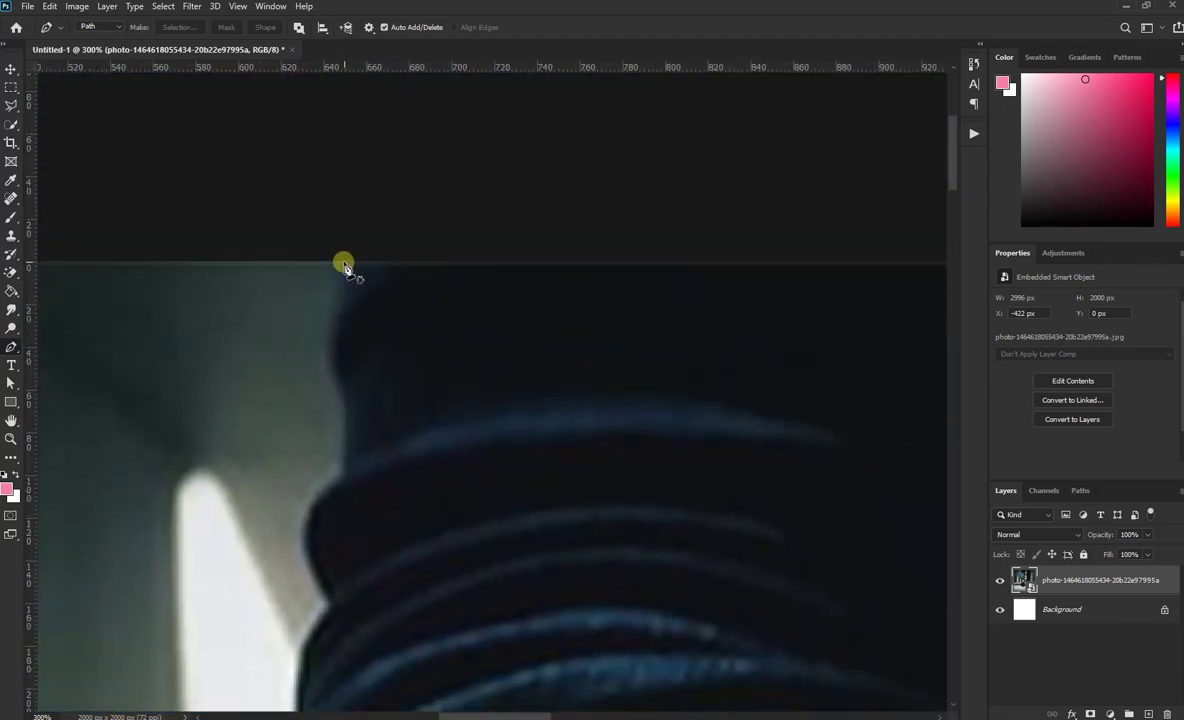
# Start the path at the image top and trace down the left trouser leg's edge
pyautogui.click(343, 262)
pyautogui.moveTo(351, 470)
pyautogui.mouseDown()
pyautogui.moveTo(312, 540)
pyautogui.moveTo(335, 613)
pyautogui.mouseUp()
pyautogui.moveTo(392, 543); pyautogui.dragTo(463, 119)
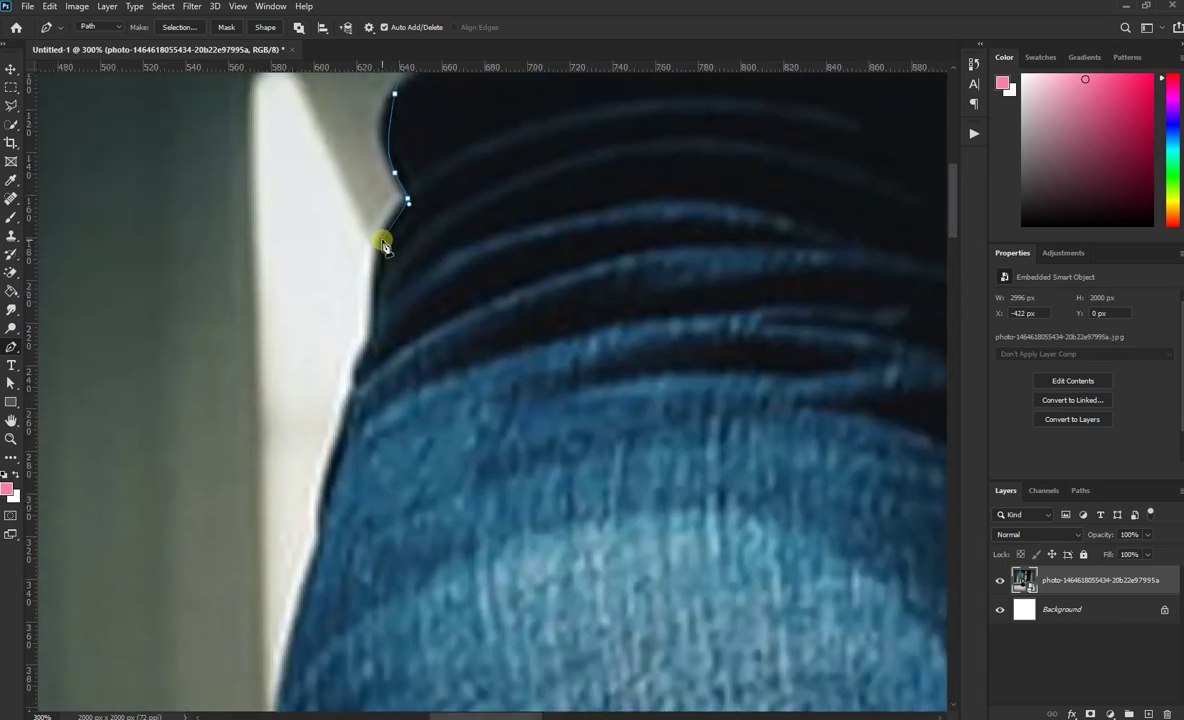
pyautogui.moveTo(383, 243)
pyautogui.mouseDown()
pyautogui.moveTo(351, 418)
pyautogui.moveTo(404, 290)
pyautogui.mouseUp()
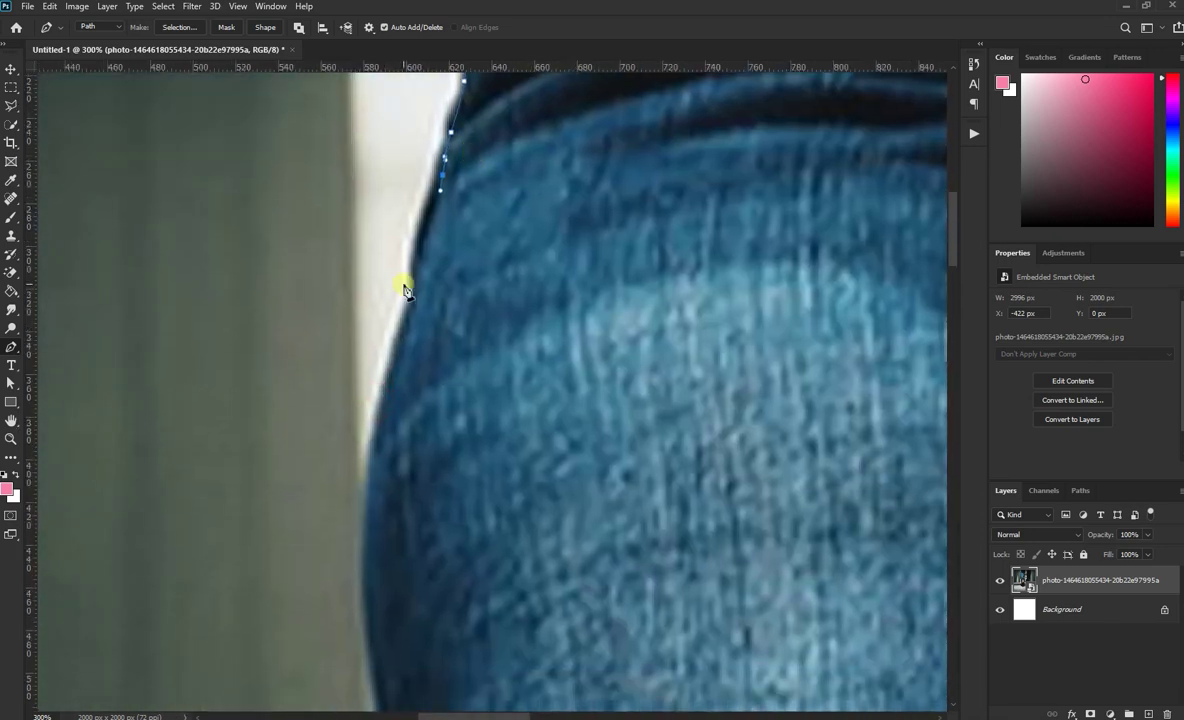
pyautogui.moveTo(386, 378); pyautogui.dragTo(415, 264)
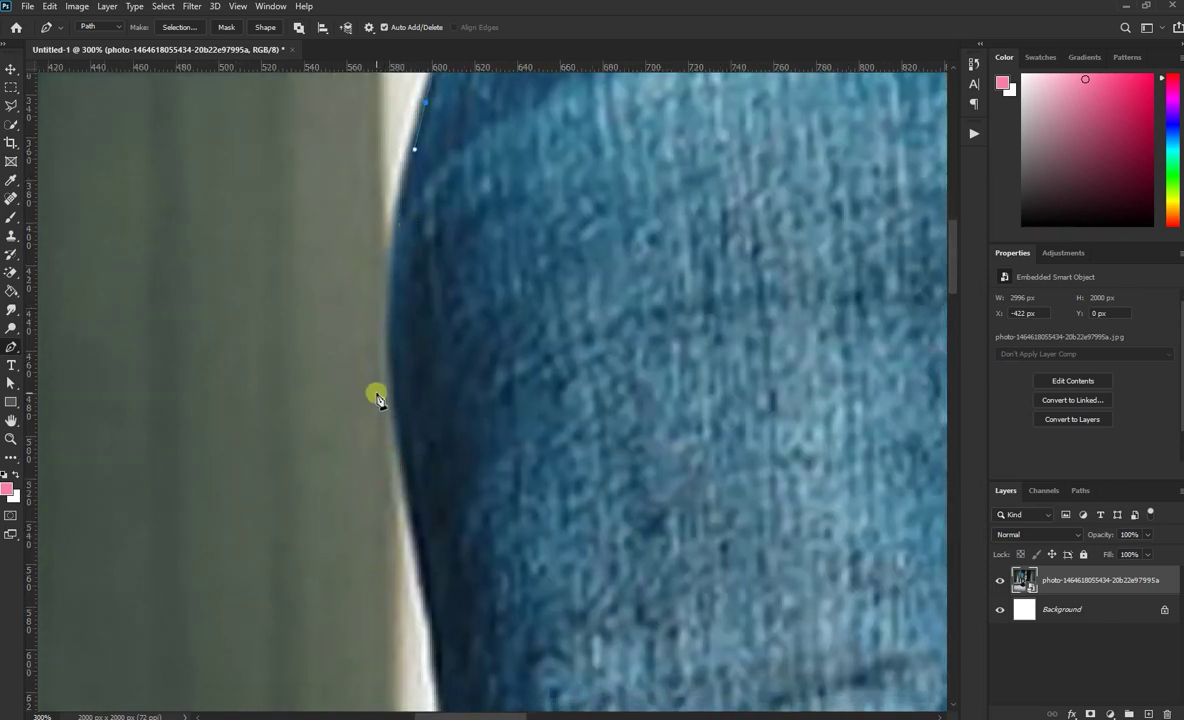
pyautogui.moveTo(399, 427)
pyautogui.mouseDown()
pyautogui.moveTo(423, 566)
pyautogui.moveTo(449, 246)
pyautogui.mouseUp()
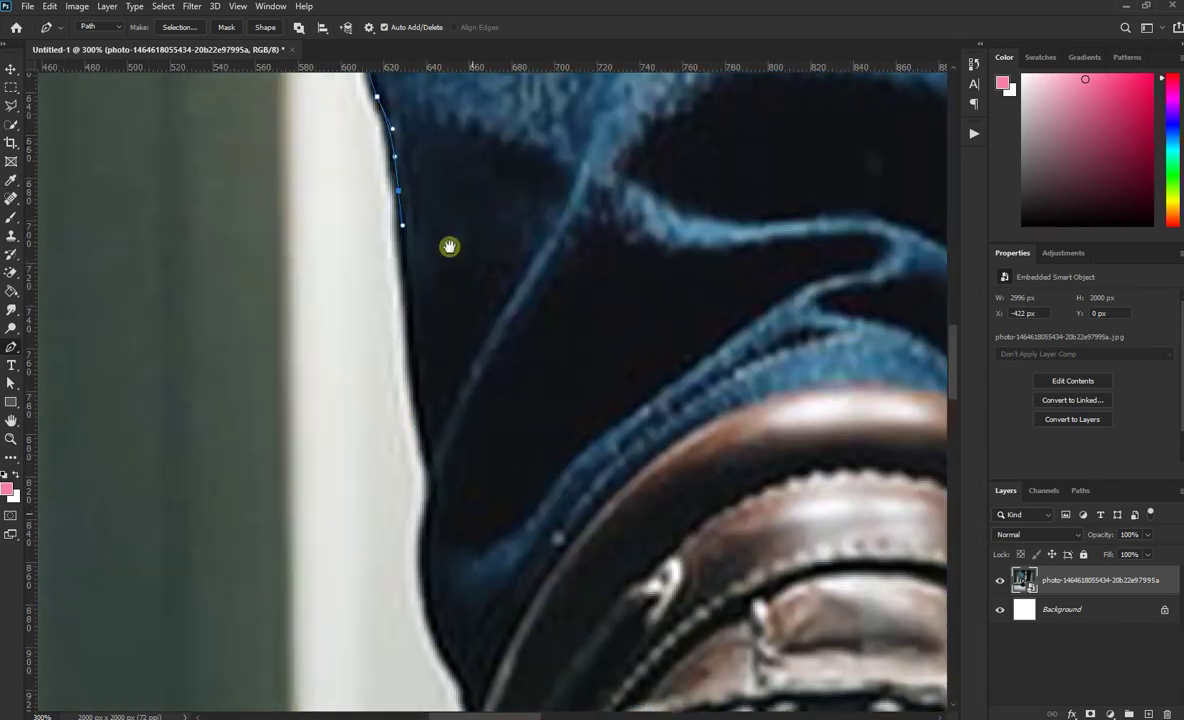
# Trace the path around the left shoe's lace end and down its heel
pyautogui.moveTo(430, 575); pyautogui.dragTo(415, 375)
pyautogui.moveTo(444, 526); pyautogui.dragTo(416, 413)
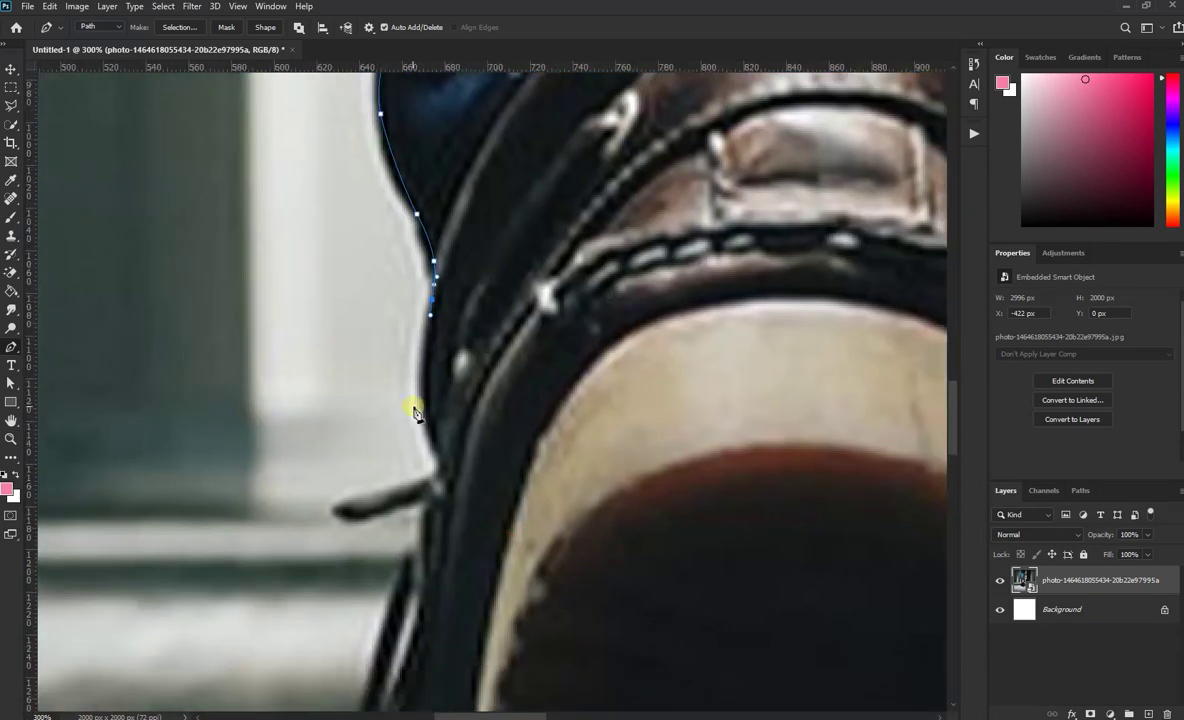
pyautogui.moveTo(428, 489); pyautogui.dragTo(449, 256)
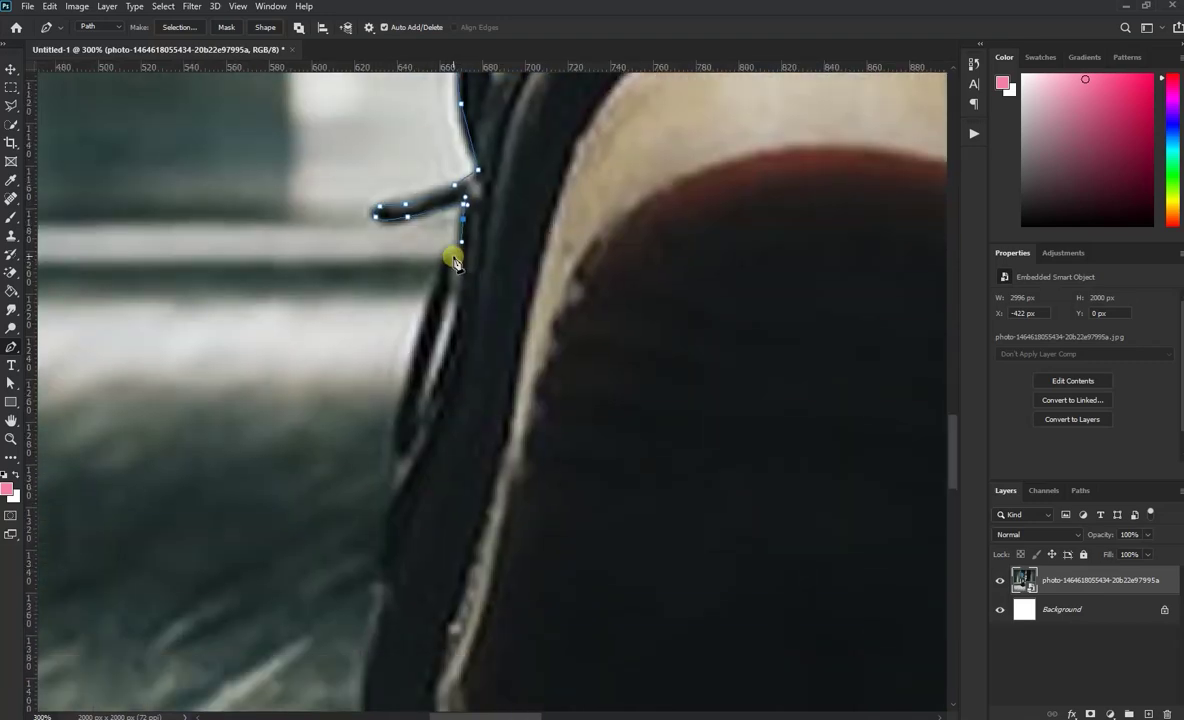
pyautogui.click(398, 380)
pyautogui.moveTo(391, 478); pyautogui.dragTo(436, 323)
pyautogui.moveTo(434, 291)
pyautogui.mouseDown()
pyautogui.moveTo(432, 320)
pyautogui.moveTo(383, 378)
pyautogui.moveTo(270, 341)
pyautogui.mouseUp()
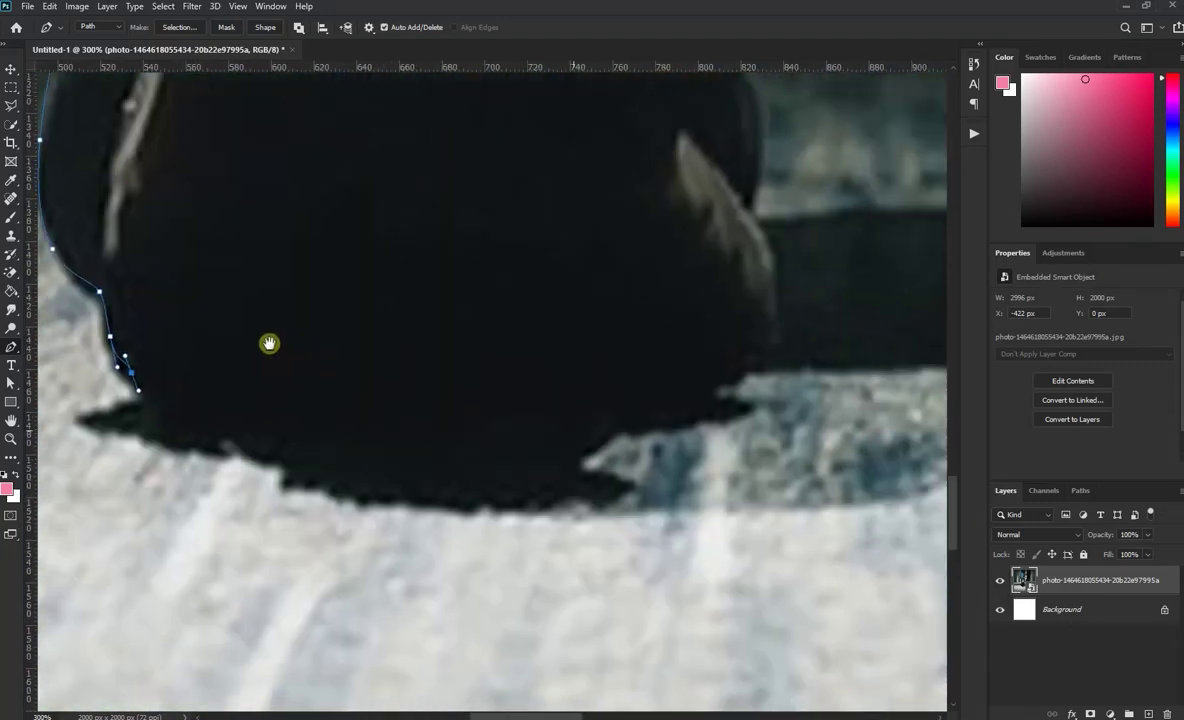
pyautogui.click(238, 399)
pyautogui.click(204, 413)
pyautogui.click(324, 440)
pyautogui.moveTo(426, 474); pyautogui.dragTo(468, 482)
# Outline along the bottom of the shoe sole and around its tip
pyautogui.click(695, 462)
pyautogui.moveTo(835, 402); pyautogui.dragTo(151, 492)
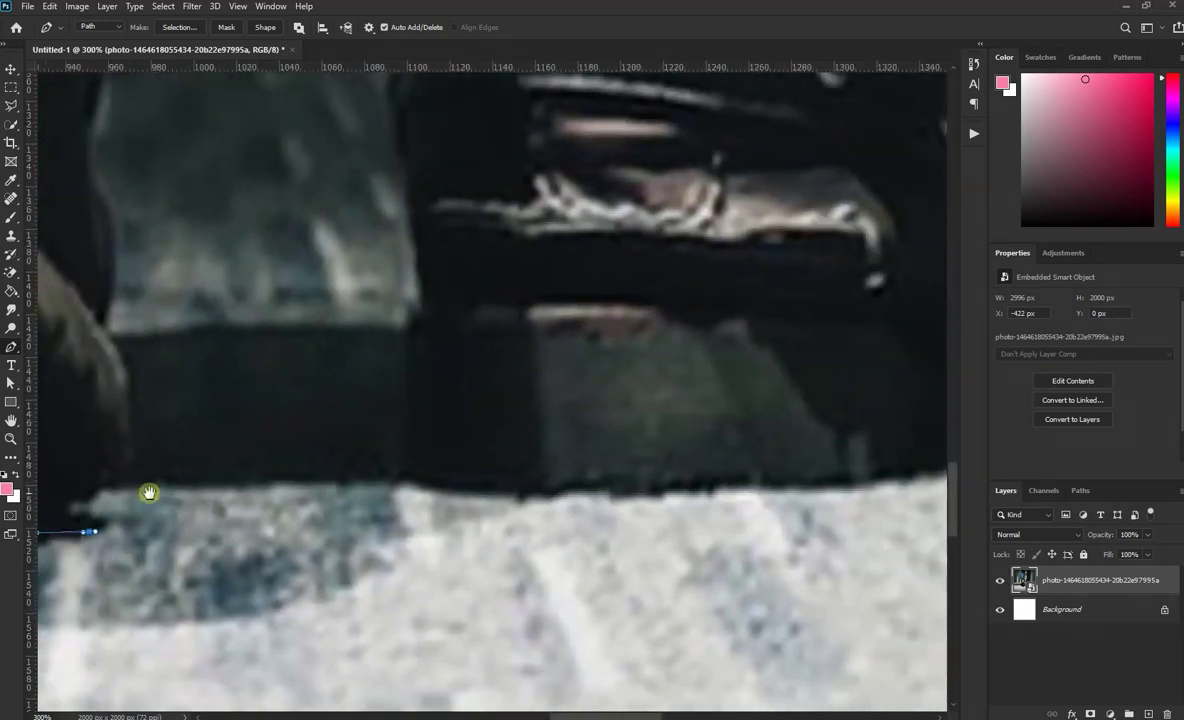
pyautogui.click(555, 490)
pyautogui.moveTo(725, 463); pyautogui.dragTo(350, 493)
pyautogui.moveTo(697, 467)
pyautogui.mouseDown()
pyautogui.moveTo(728, 462)
pyautogui.moveTo(440, 500)
pyautogui.mouseUp()
pyautogui.click(917, 428)
pyautogui.click(751, 412)
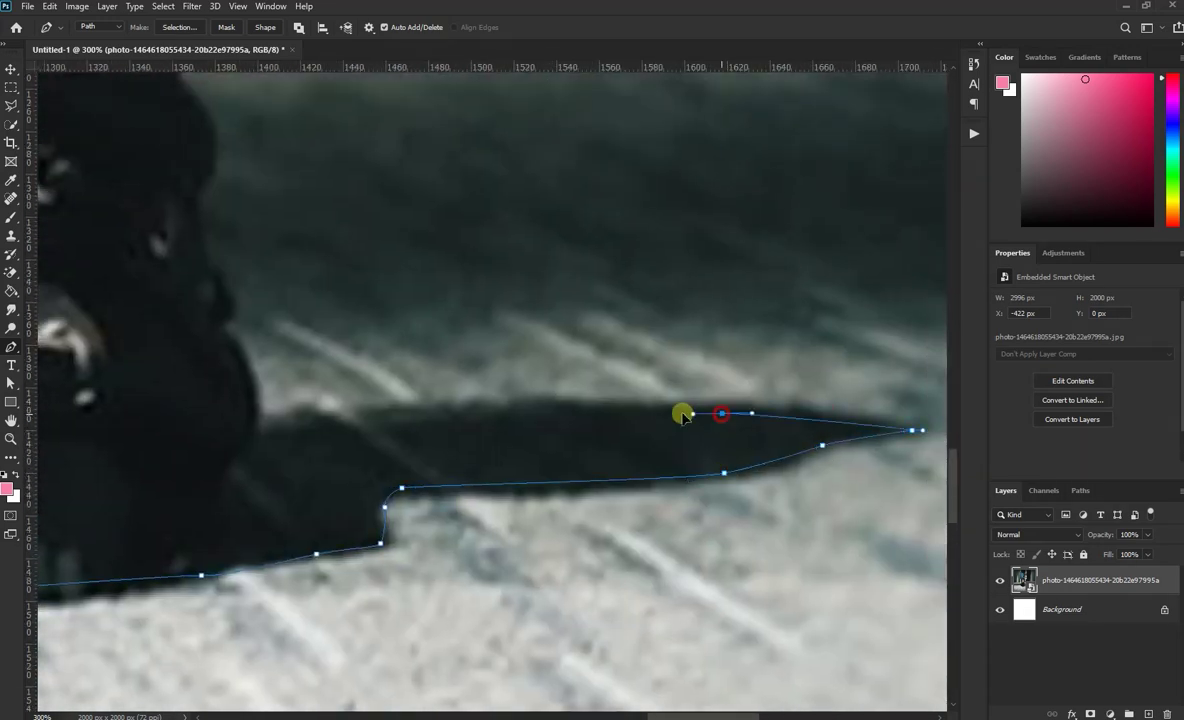
pyautogui.moveTo(682, 412); pyautogui.dragTo(513, 563)
pyautogui.click(485, 544)
pyautogui.click(460, 450)
# Curve the path up the shoe edge and along the right leg's outer edge past the image top
pyautogui.moveTo(439, 405)
pyautogui.mouseDown()
pyautogui.moveTo(470, 602)
pyautogui.moveTo(449, 520)
pyautogui.moveTo(539, 296)
pyautogui.moveTo(578, 318)
pyautogui.mouseUp()
pyautogui.moveTo(510, 405)
pyautogui.mouseDown()
pyautogui.moveTo(511, 373)
pyautogui.moveTo(529, 603)
pyautogui.mouseUp()
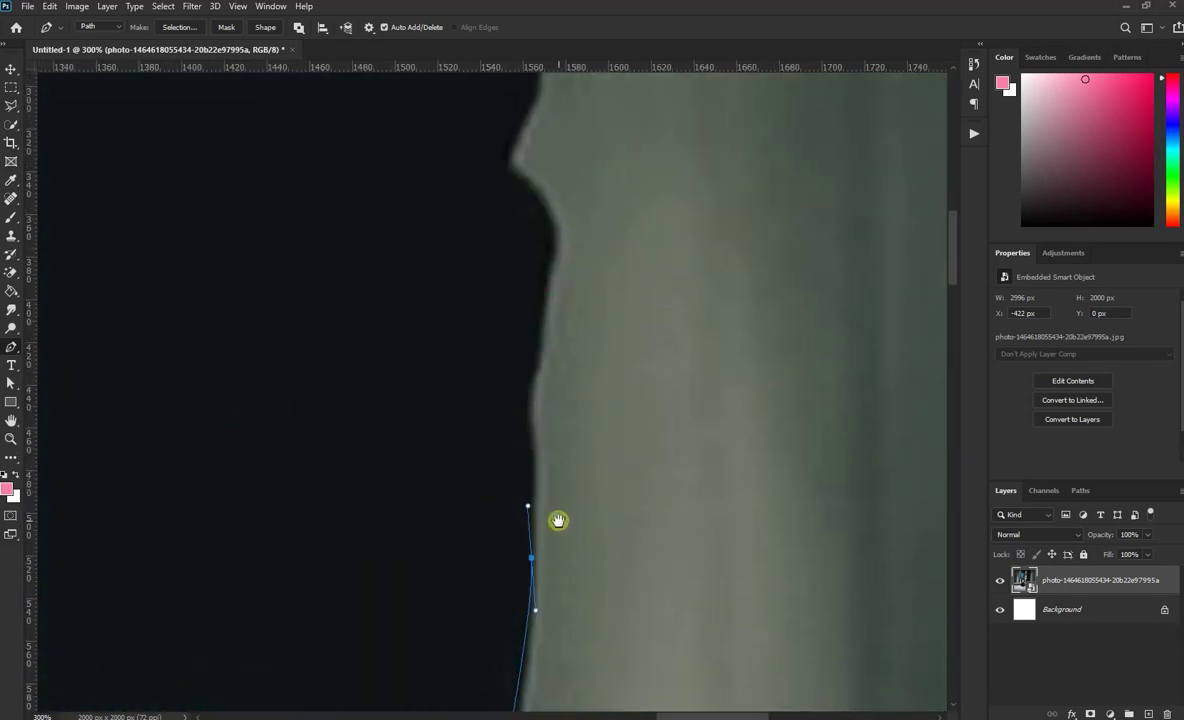
pyautogui.moveTo(558, 521); pyautogui.dragTo(537, 510)
pyautogui.moveTo(521, 350)
pyautogui.mouseDown()
pyautogui.moveTo(499, 337)
pyautogui.moveTo(555, 412)
pyautogui.mouseUp()
pyautogui.click(550, 307)
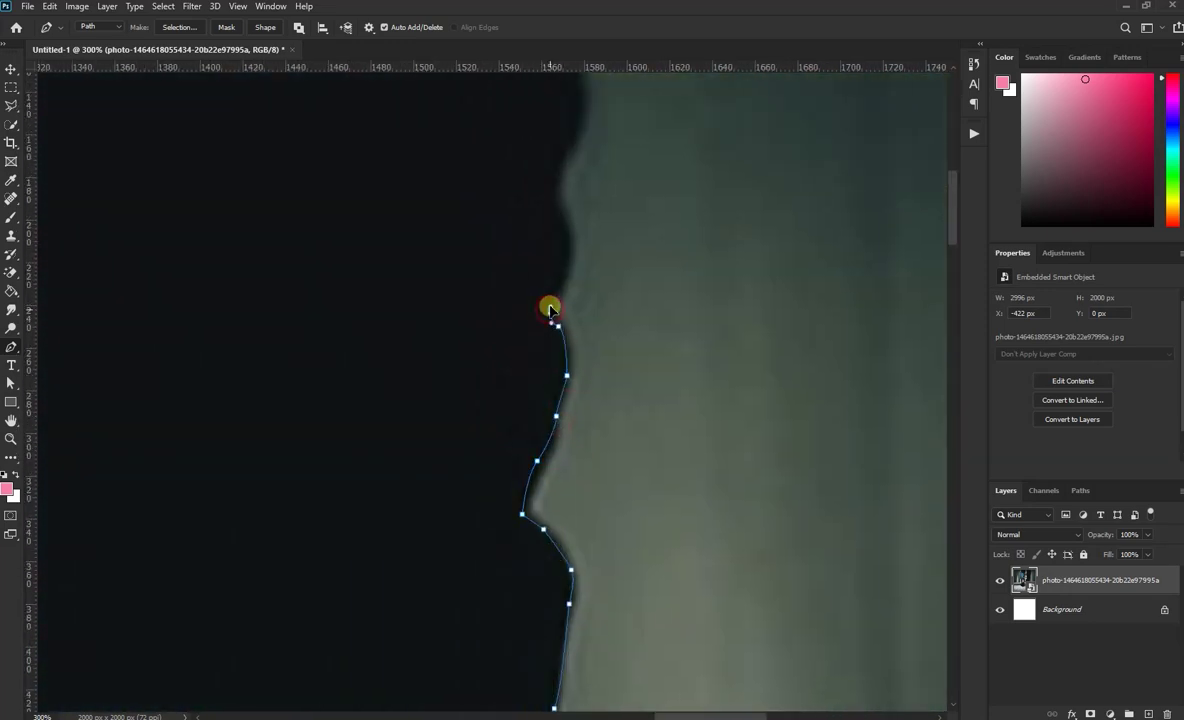
pyautogui.moveTo(550, 307); pyautogui.dragTo(563, 470)
pyautogui.click(566, 366)
# Trace the path around the right shoe's lace end
pyautogui.moveTo(568, 356); pyautogui.dragTo(595, 481)
pyautogui.scroll(2, 616, 402)
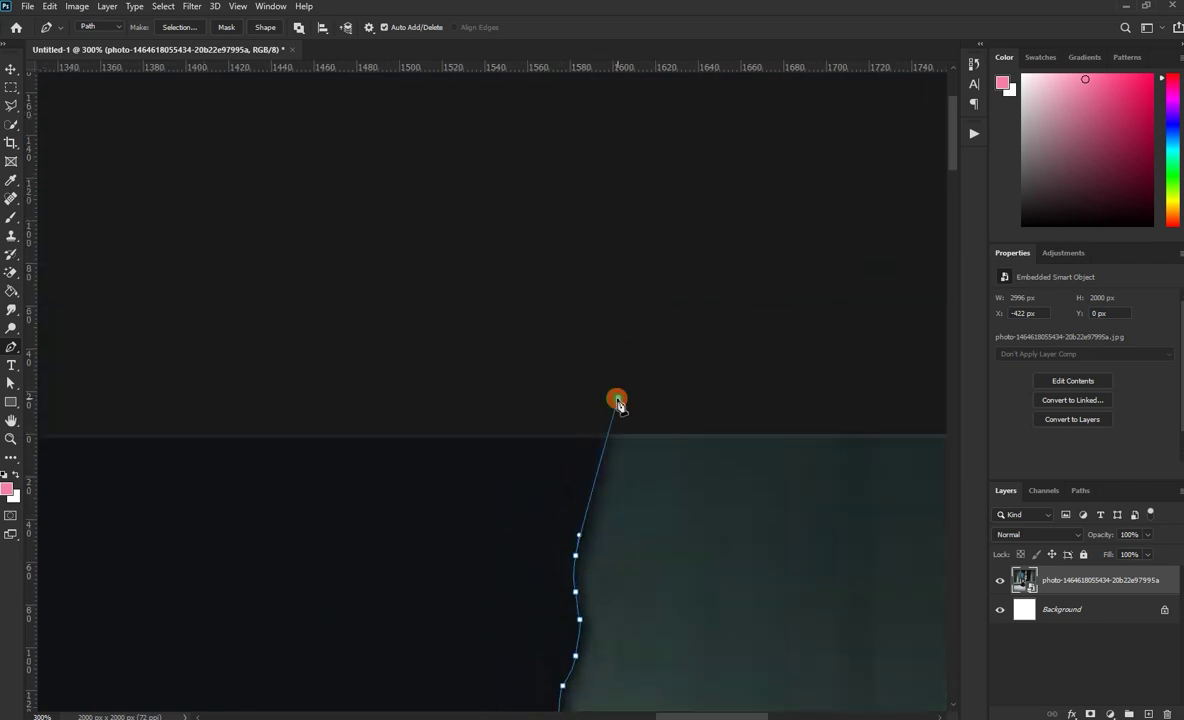
pyautogui.hscroll(-5, 386, 346)
pyautogui.moveTo(386, 346)
pyautogui.mouseDown()
pyautogui.moveTo(385, 486)
pyautogui.moveTo(383, 462)
pyautogui.moveTo(344, 428)
pyautogui.moveTo(498, 529)
pyautogui.moveTo(563, 347)
pyautogui.moveTo(518, 381)
pyautogui.moveTo(465, 465)
pyautogui.mouseUp()
pyautogui.click(468, 588)
pyautogui.click(507, 538)
pyautogui.moveTo(507, 537); pyautogui.dragTo(507, 285)
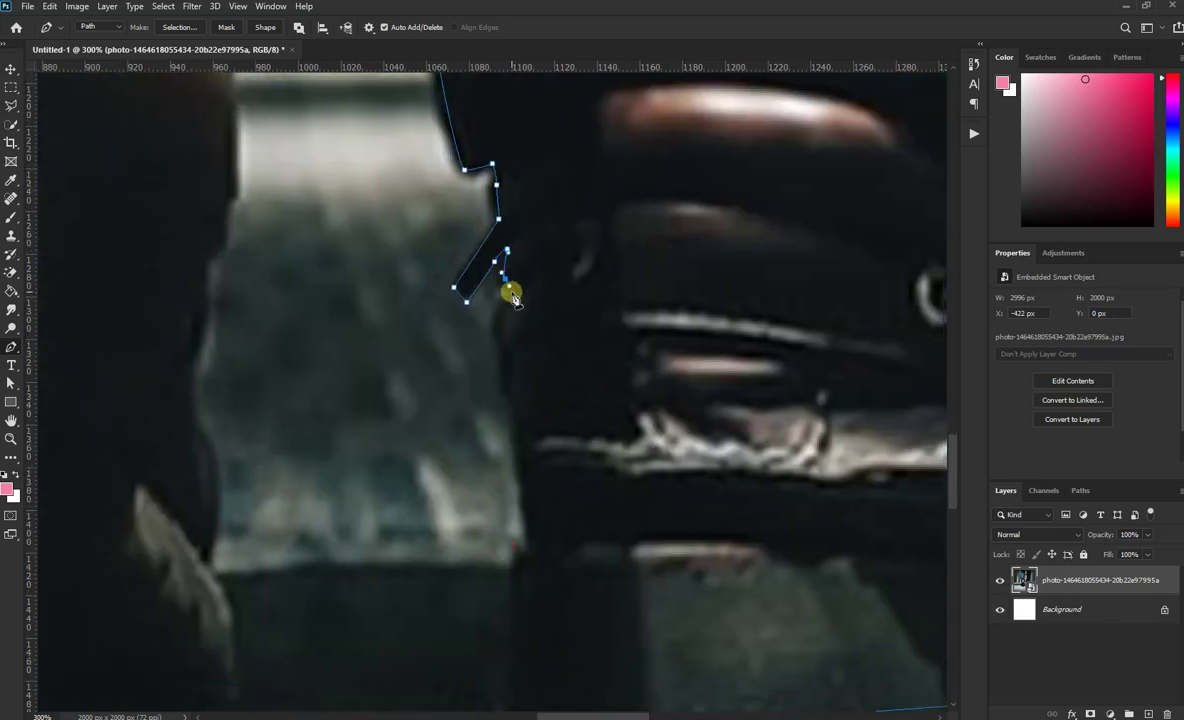
pyautogui.click(495, 320)
pyautogui.click(503, 358)
pyautogui.moveTo(503, 358); pyautogui.dragTo(480, 330)
# Outline the gap between the two shoes
pyautogui.click(474, 430)
pyautogui.click(157, 432)
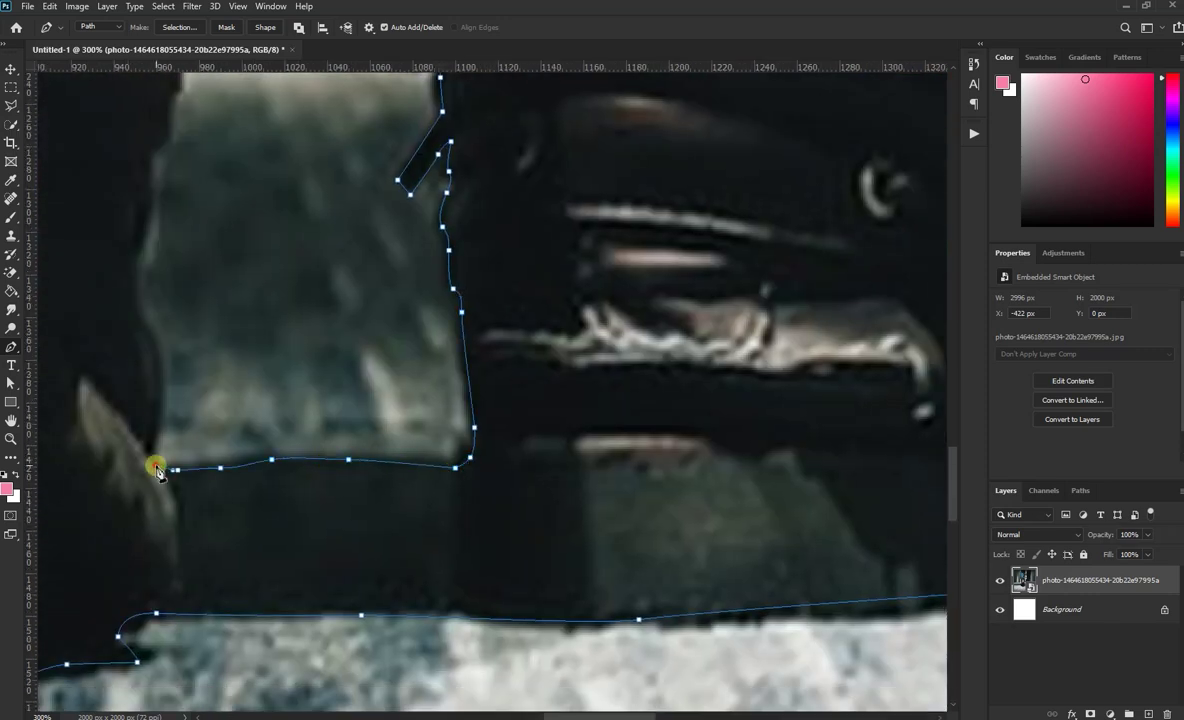
pyautogui.click(156, 346)
pyautogui.click(138, 305)
pyautogui.moveTo(138, 299); pyautogui.dragTo(157, 554)
pyautogui.click(171, 418)
# Add anchor points up the left leg's inner edge
pyautogui.scroll(4, 176, 399)
pyautogui.click(206, 344)
pyautogui.scroll(5, 264, 307)
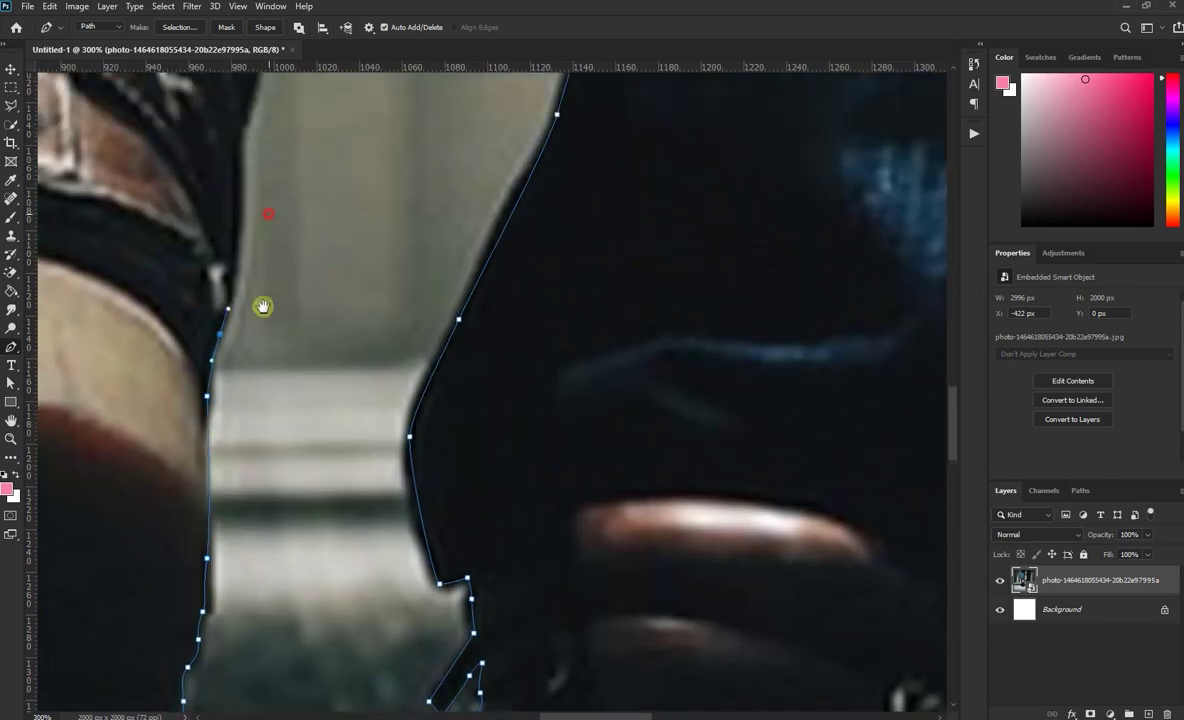
pyautogui.scroll(3, 250, 312)
pyautogui.click(240, 318)
pyautogui.scroll(4, 283, 443)
pyautogui.scroll(3, 287, 443)
pyautogui.click(291, 444)
pyautogui.scroll(3, 296, 367)
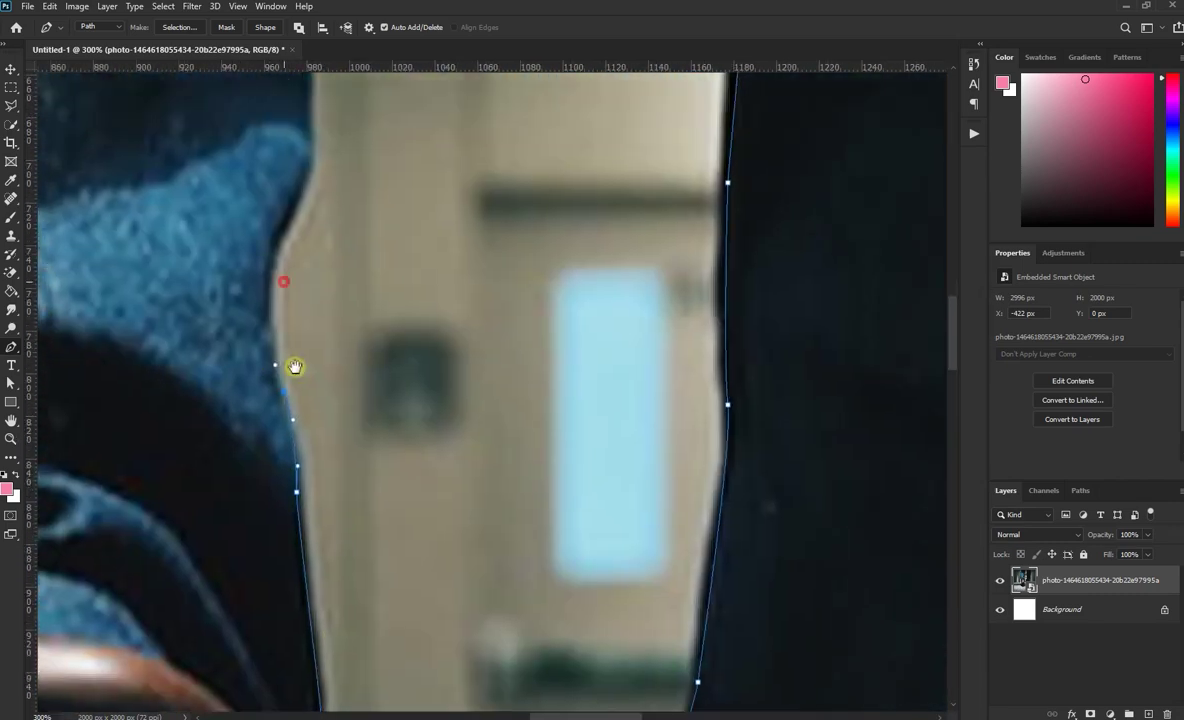
pyautogui.scroll(3, 320, 320)
pyautogui.click(340, 275)
# Continue the path up the inner leg edge toward the image top
pyautogui.scroll(4, 330, 400)
pyautogui.scroll(3, 330, 498)
pyautogui.scroll(3, 355, 494)
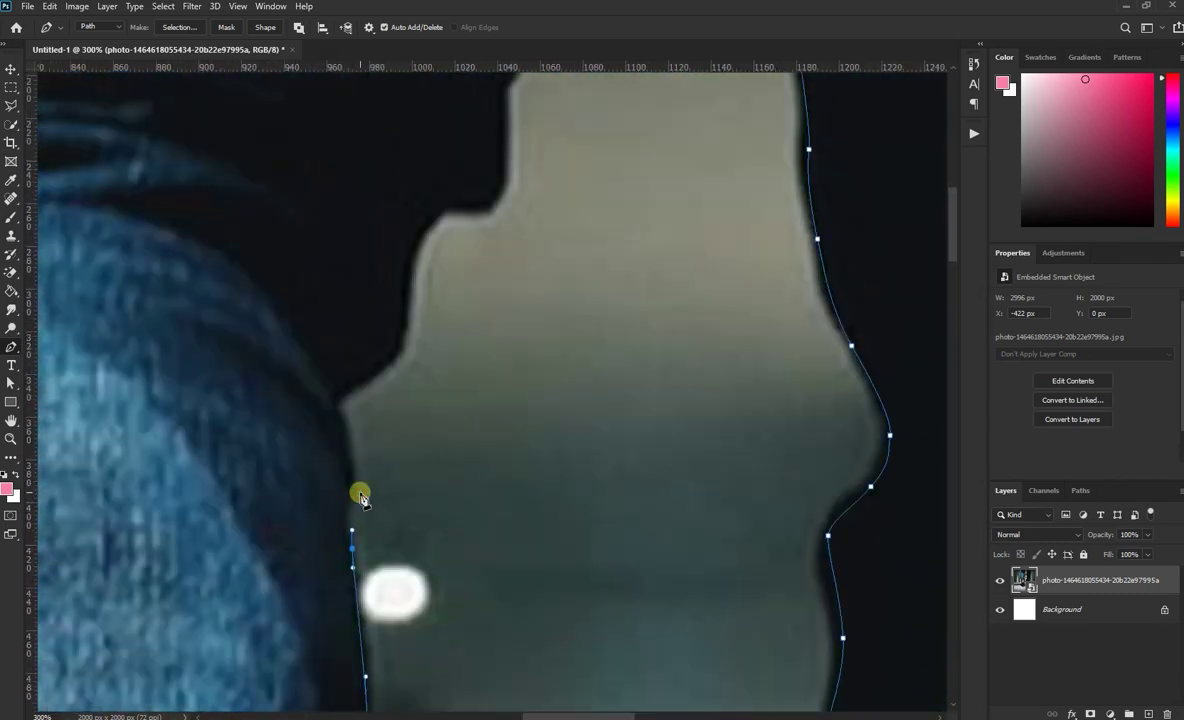
pyautogui.click(344, 385)
pyautogui.scroll(3, 370, 450)
pyautogui.click(392, 444)
pyautogui.click(422, 424)
pyautogui.click(475, 398)
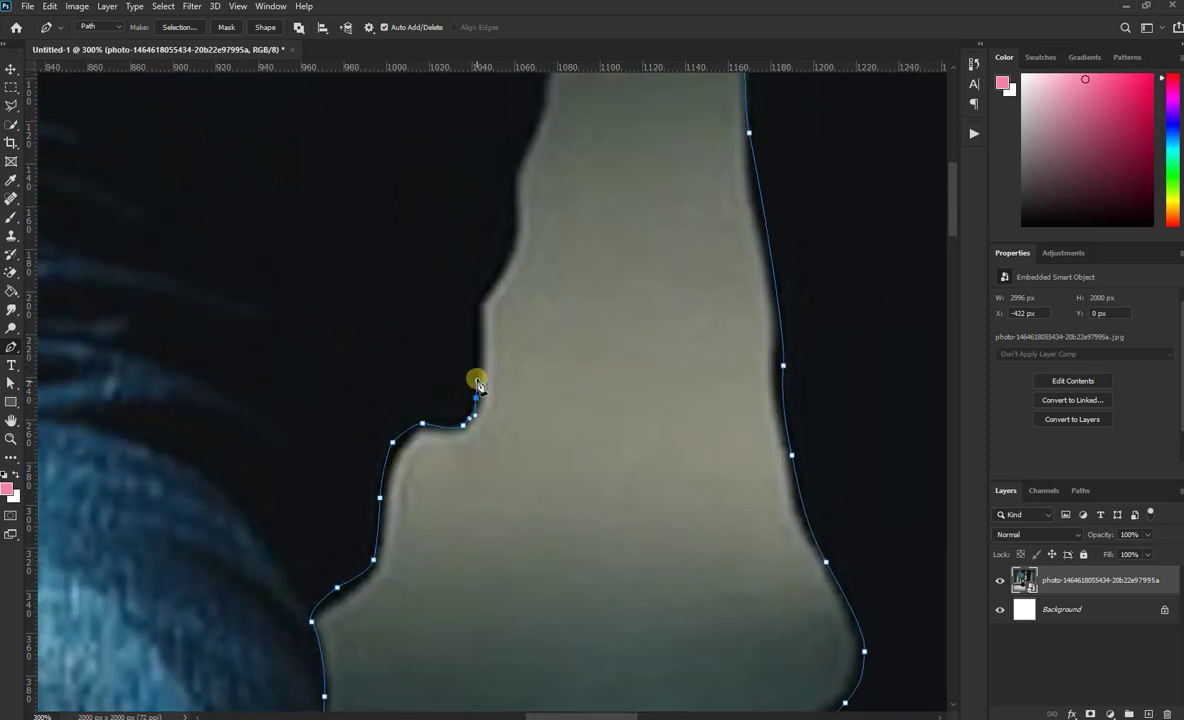
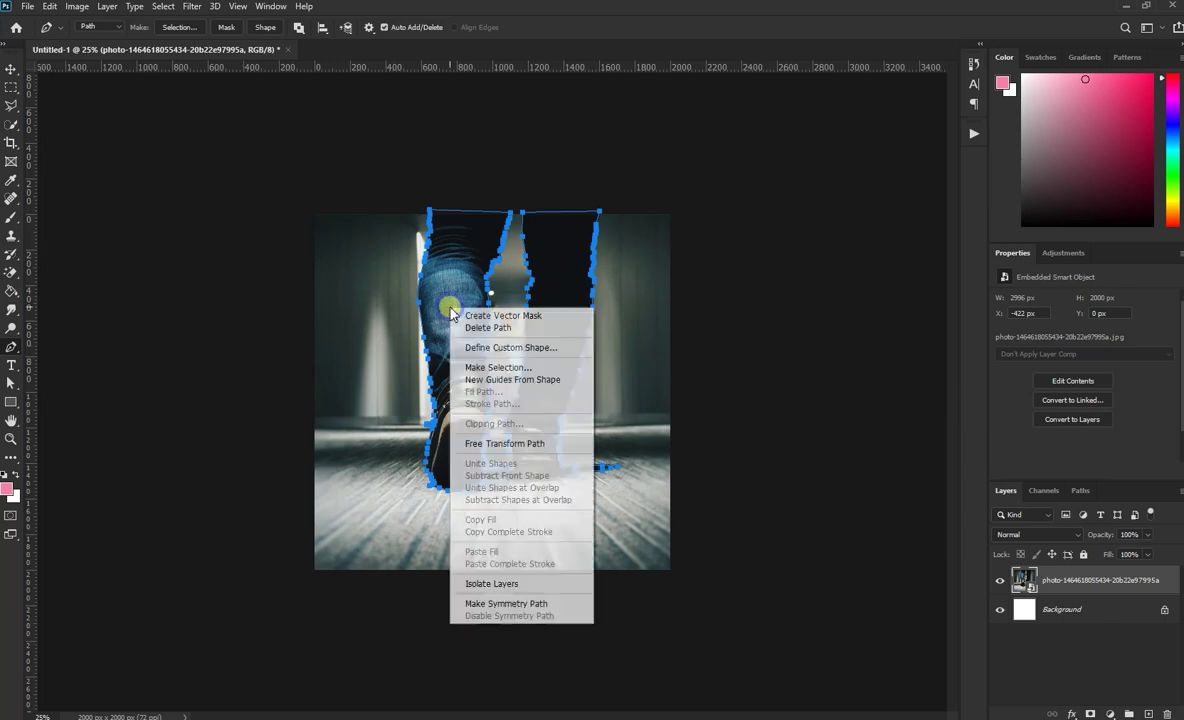
# Turn the traced leg path into a selection feathered at 0.3 pixels
pyautogui.rightClick(484, 345)
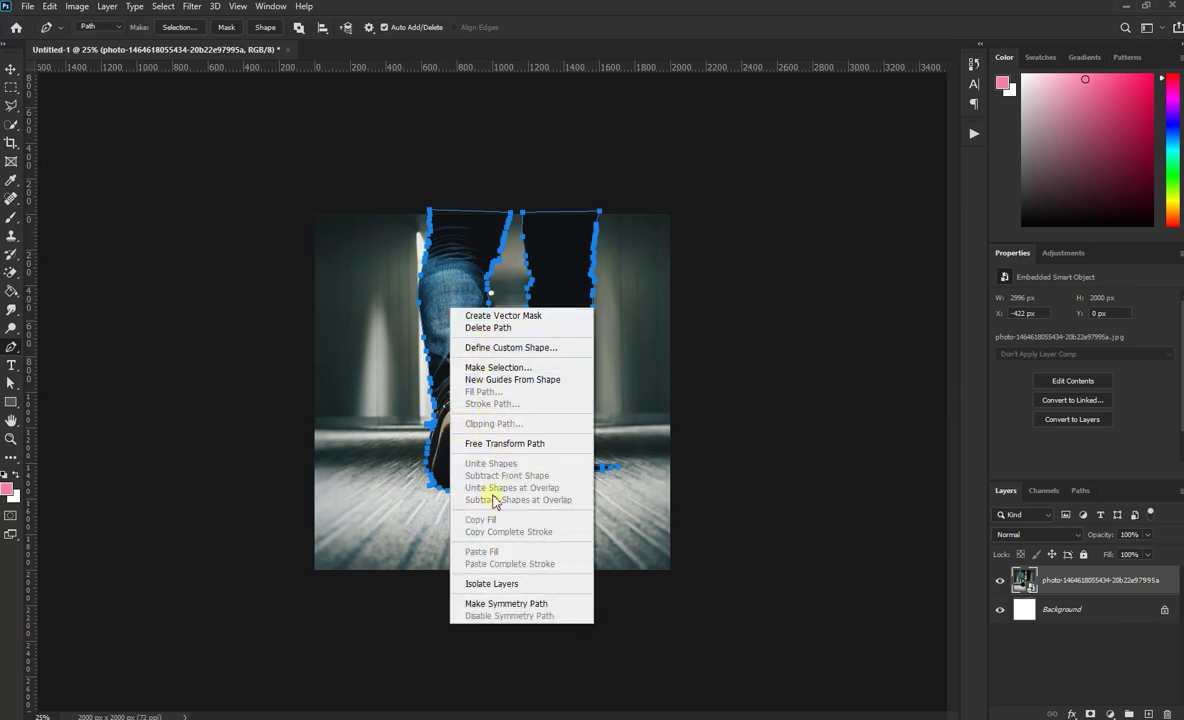
pyautogui.click(490, 367)
pyautogui.moveTo(1088, 337); pyautogui.dragTo(770, 352)
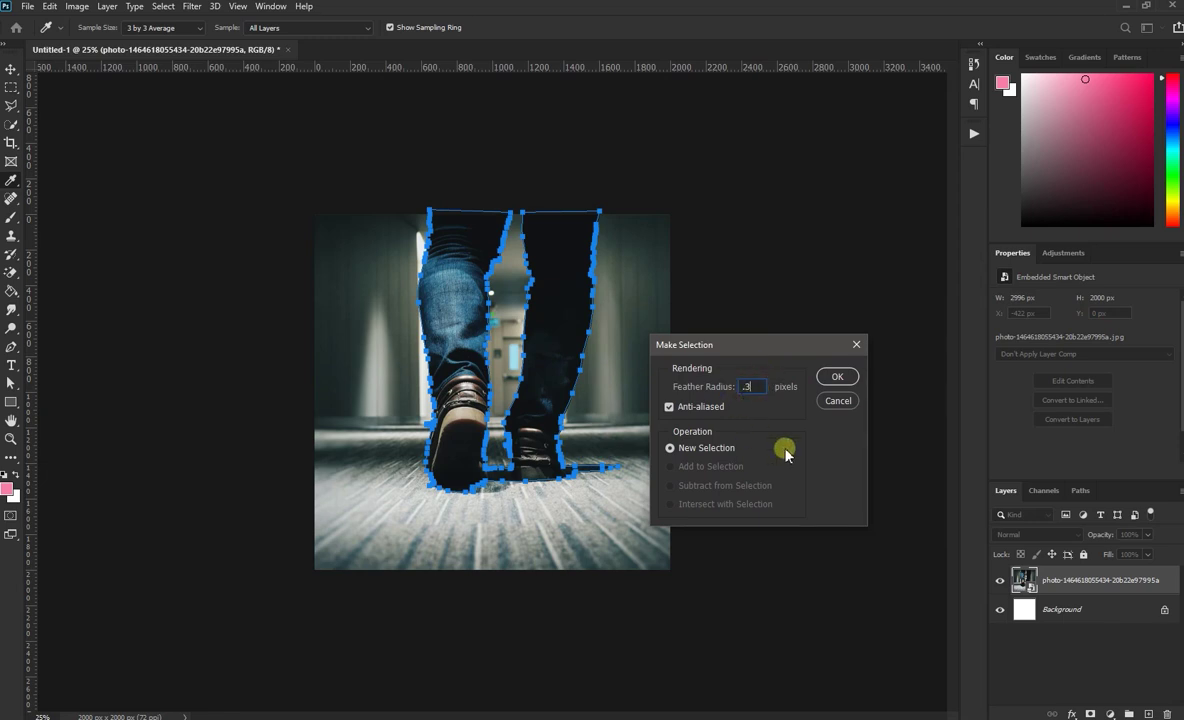
pyautogui.click(834, 376)
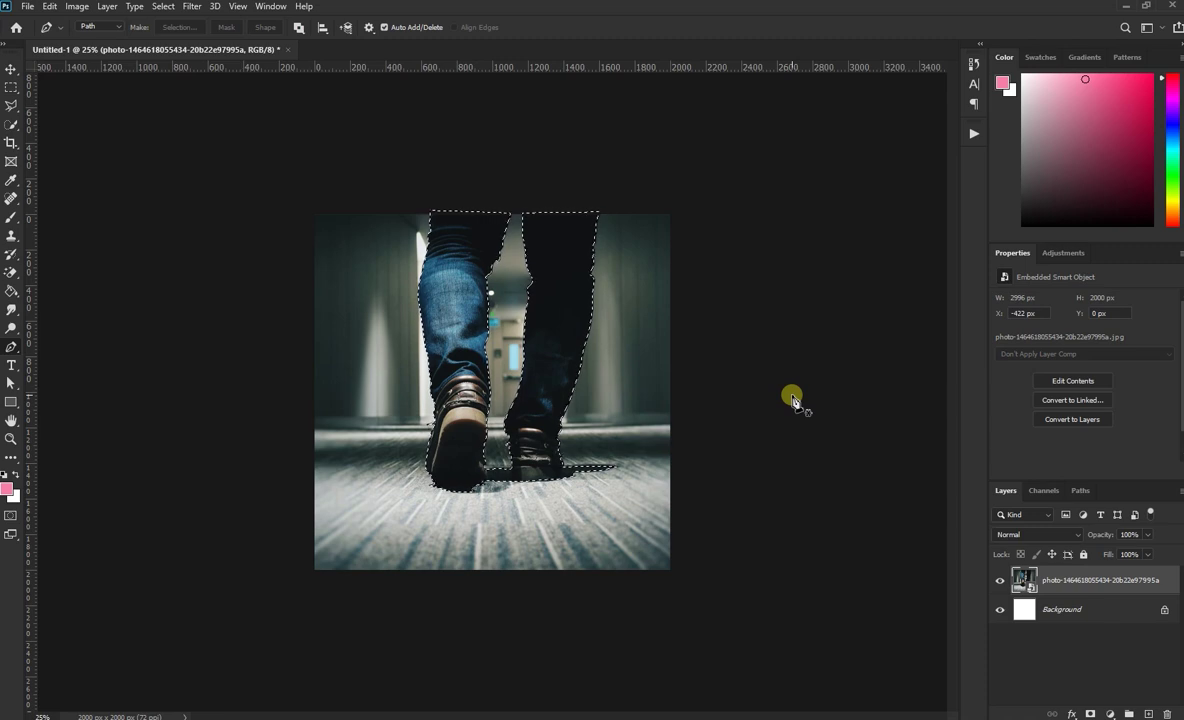
pyautogui.click(11, 88)
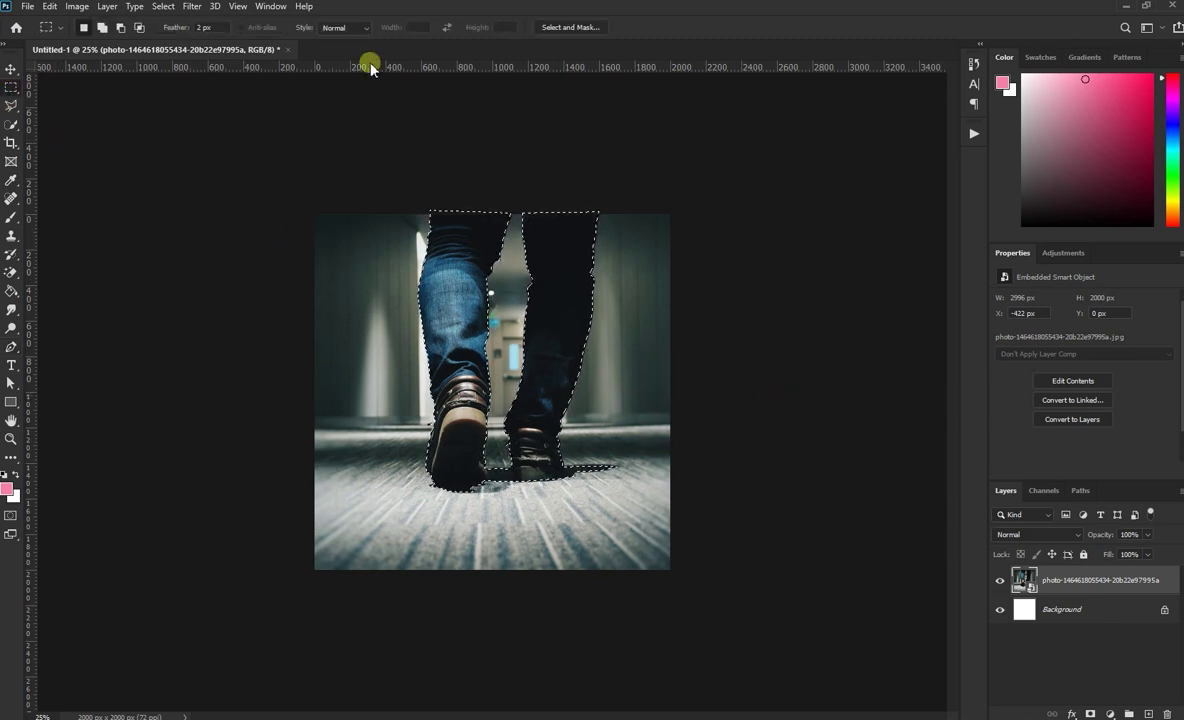
# Refine the leg selection with Contrast 0%, Feather 0 and Shift Edge -20%, output as a masked new layer
pyautogui.click(581, 30)
pyautogui.moveTo(1043, 469); pyautogui.dragTo(981, 477)
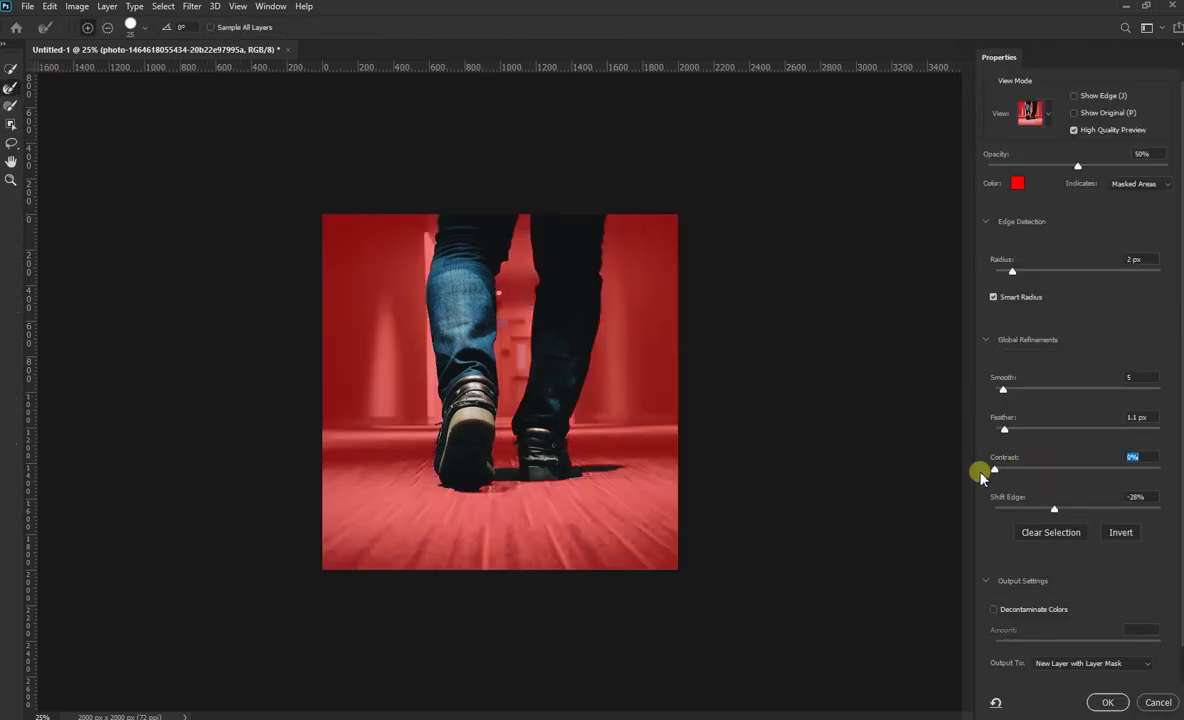
pyautogui.moveTo(1010, 426); pyautogui.dragTo(990, 433)
pyautogui.write('-20')
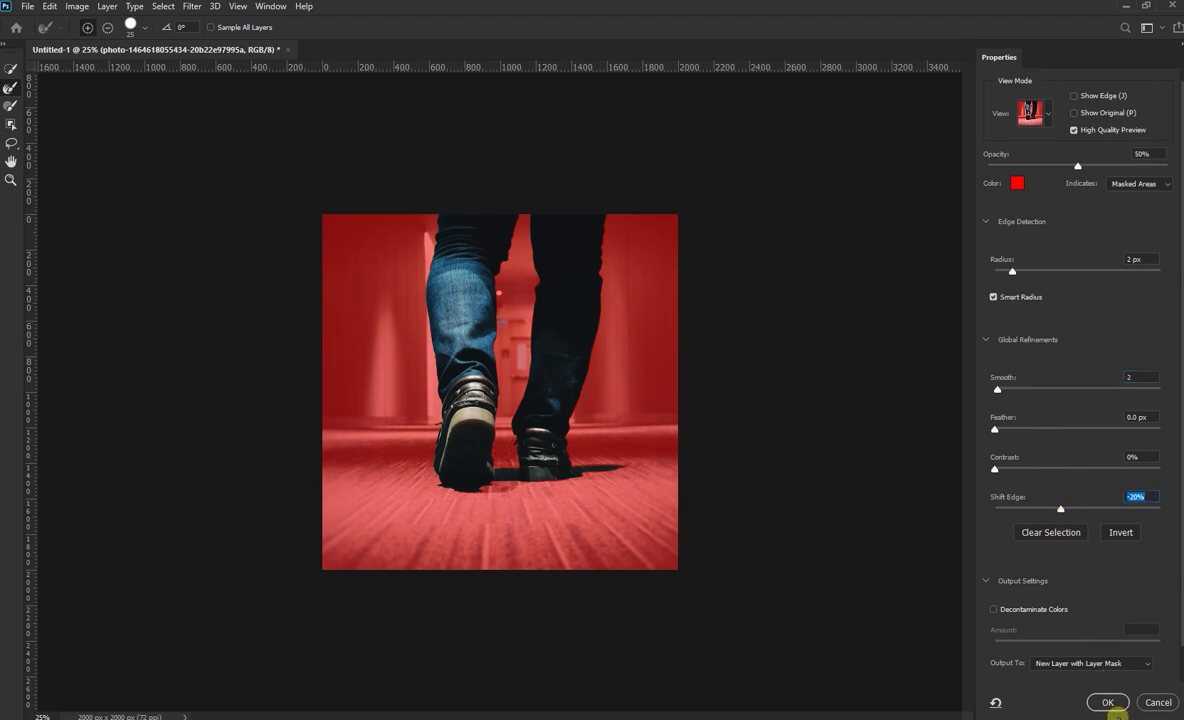
pyautogui.click(1110, 704)
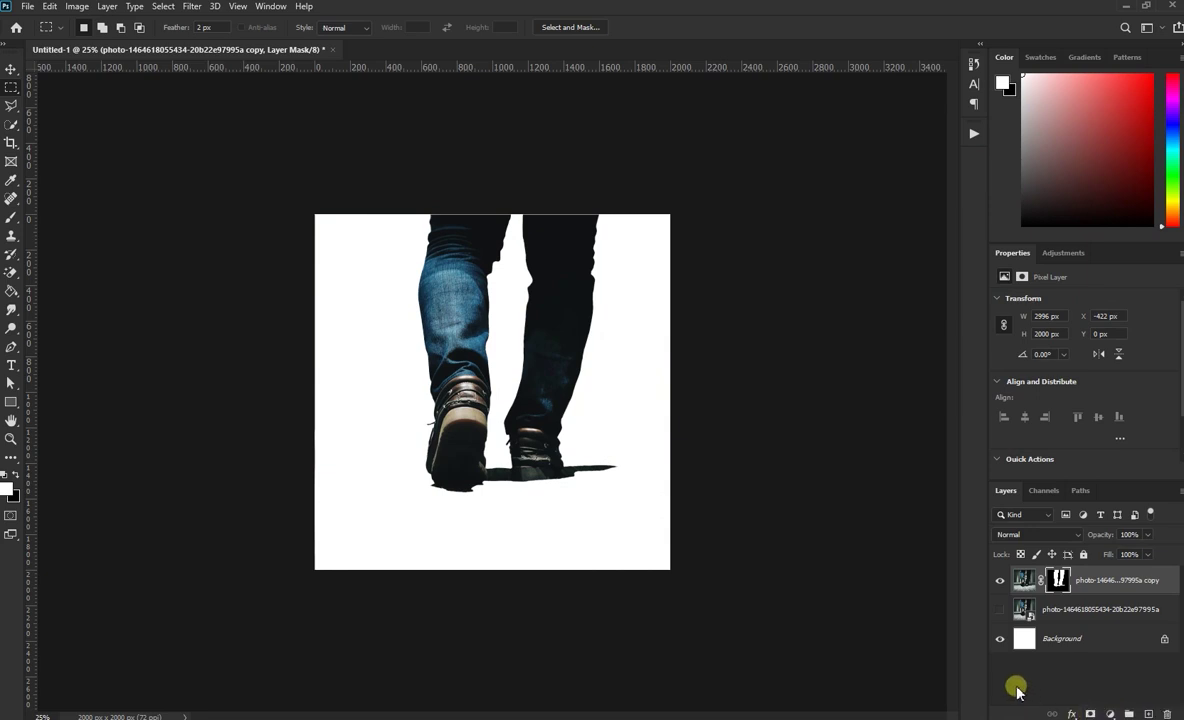
# Nudge the cut-out legs layer slightly upward with the Move tool
pyautogui.click(11, 68)
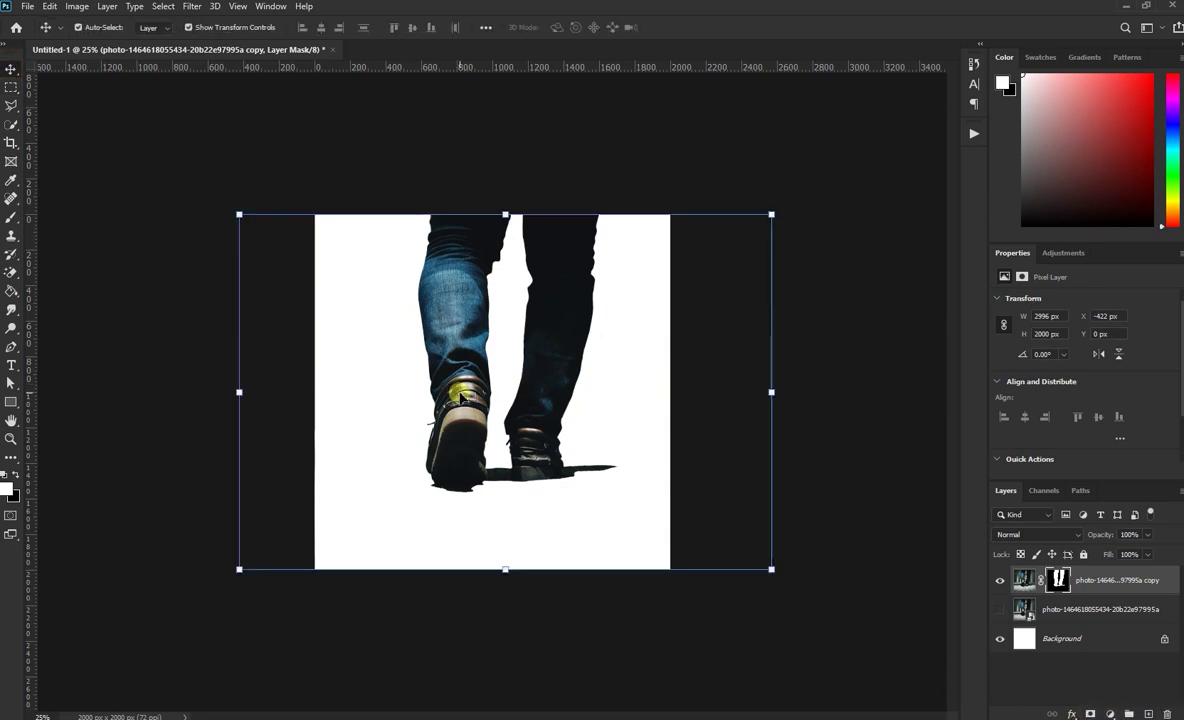
pyautogui.moveTo(462, 398); pyautogui.dragTo(462, 397)
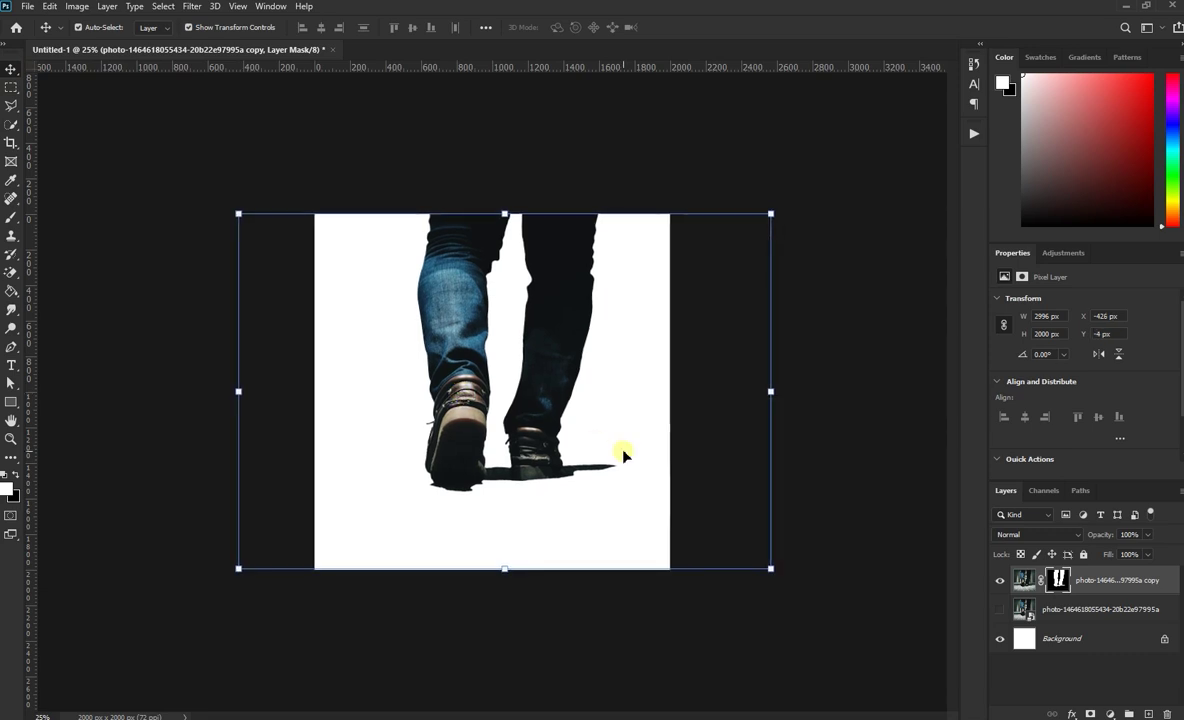
pyautogui.click(768, 588)
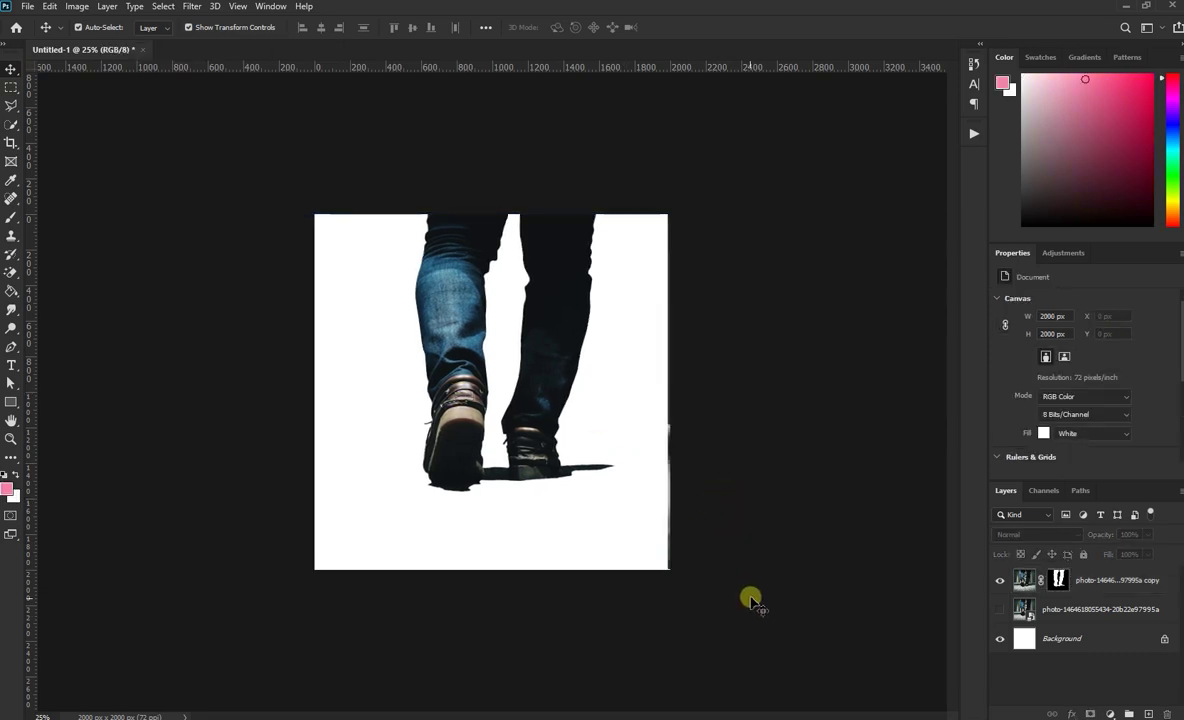
pyautogui.click(532, 388)
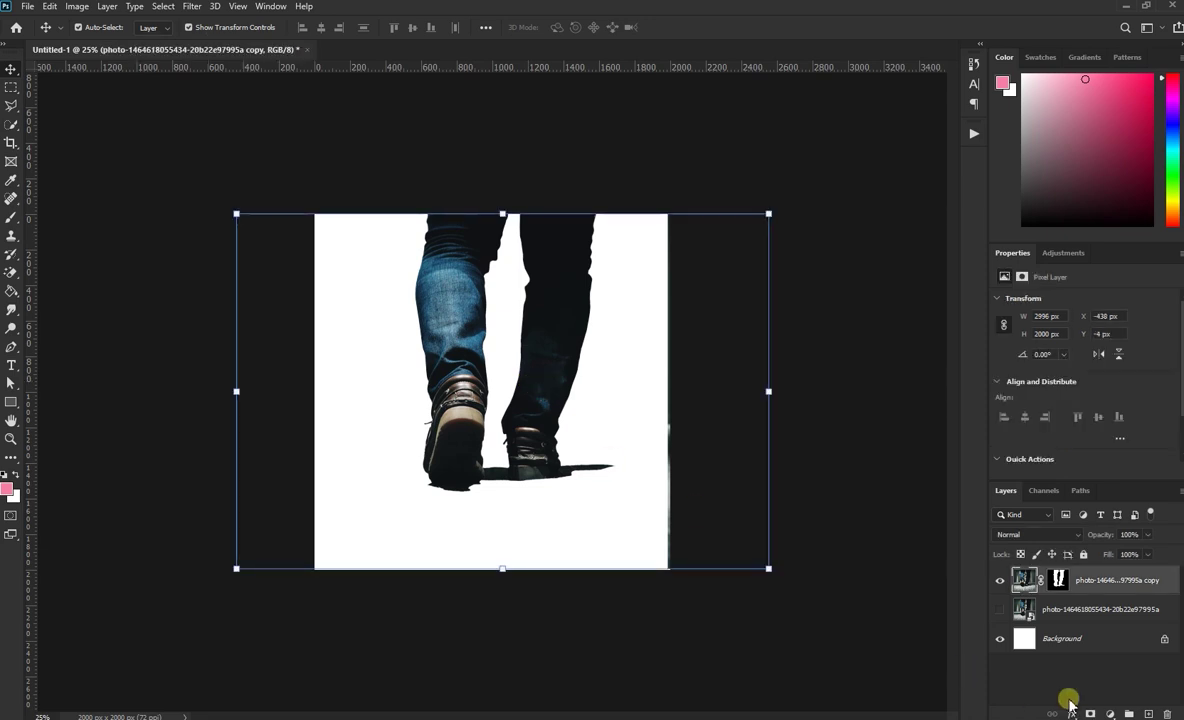
# Select the Background layer and bring the corridor photo in from the image folder
pyautogui.click(1061, 638)
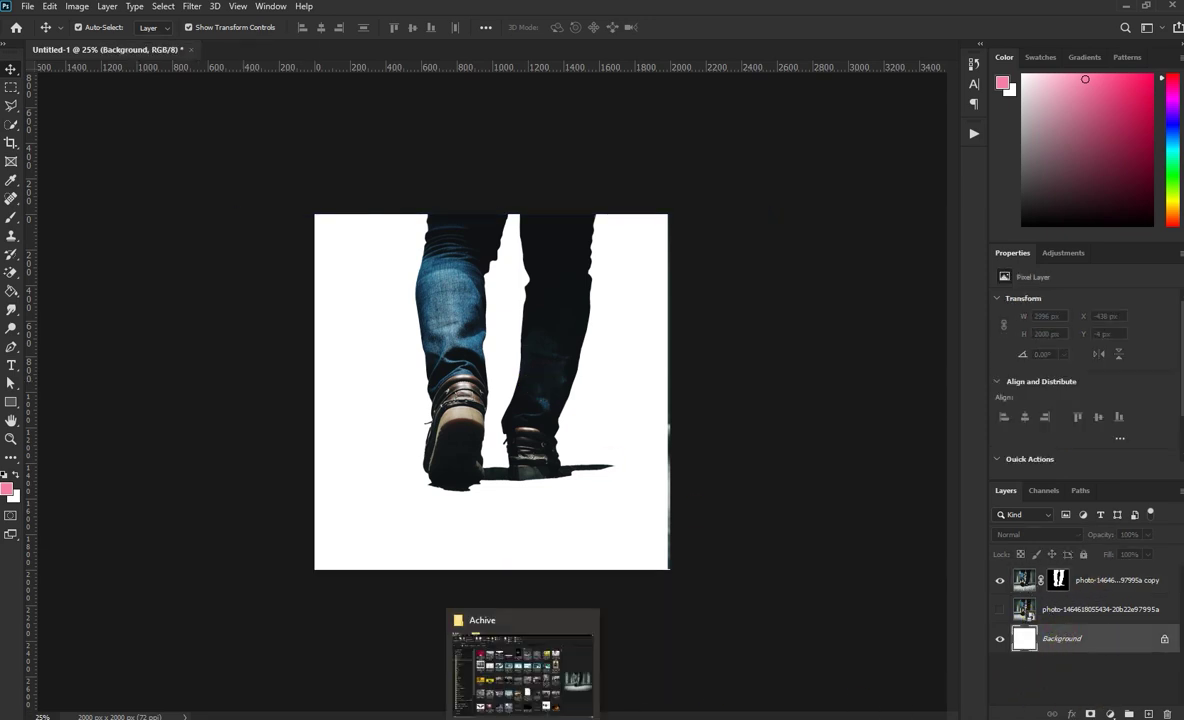
pyautogui.click(529, 677)
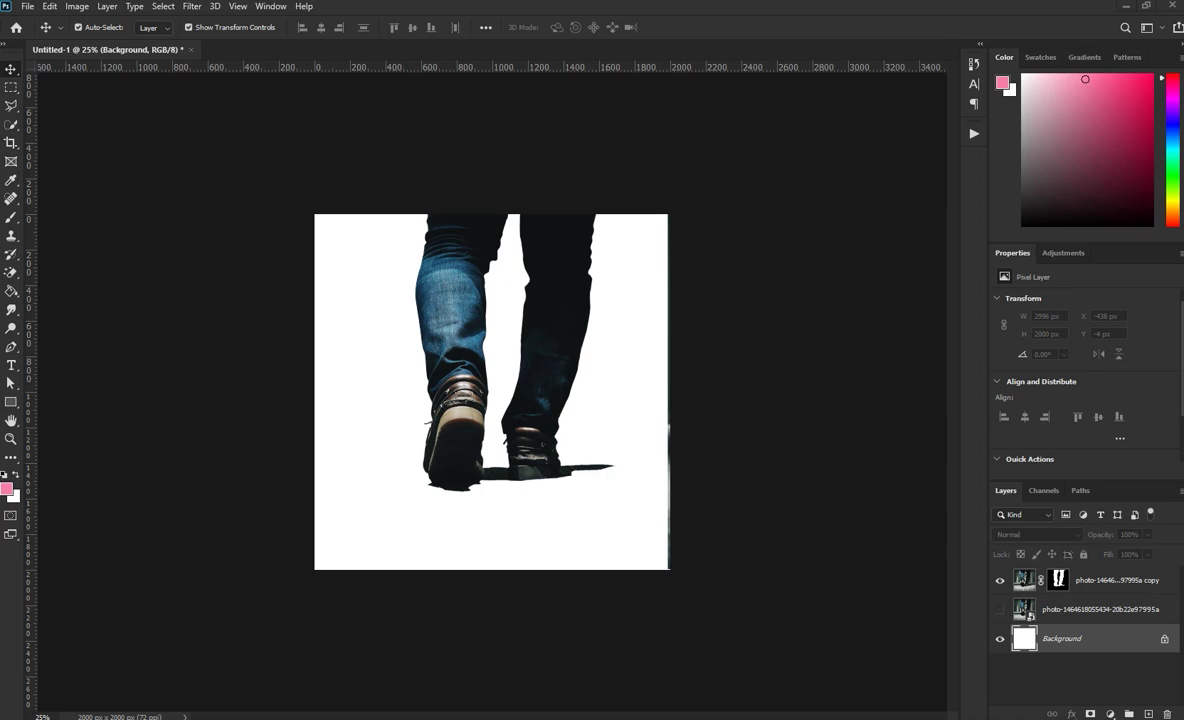
pyautogui.moveTo(534, 291)
pyautogui.mouseDown()
pyautogui.moveTo(783, 187)
pyautogui.moveTo(566, 379)
pyautogui.moveTo(818, 368)
pyautogui.mouseUp()
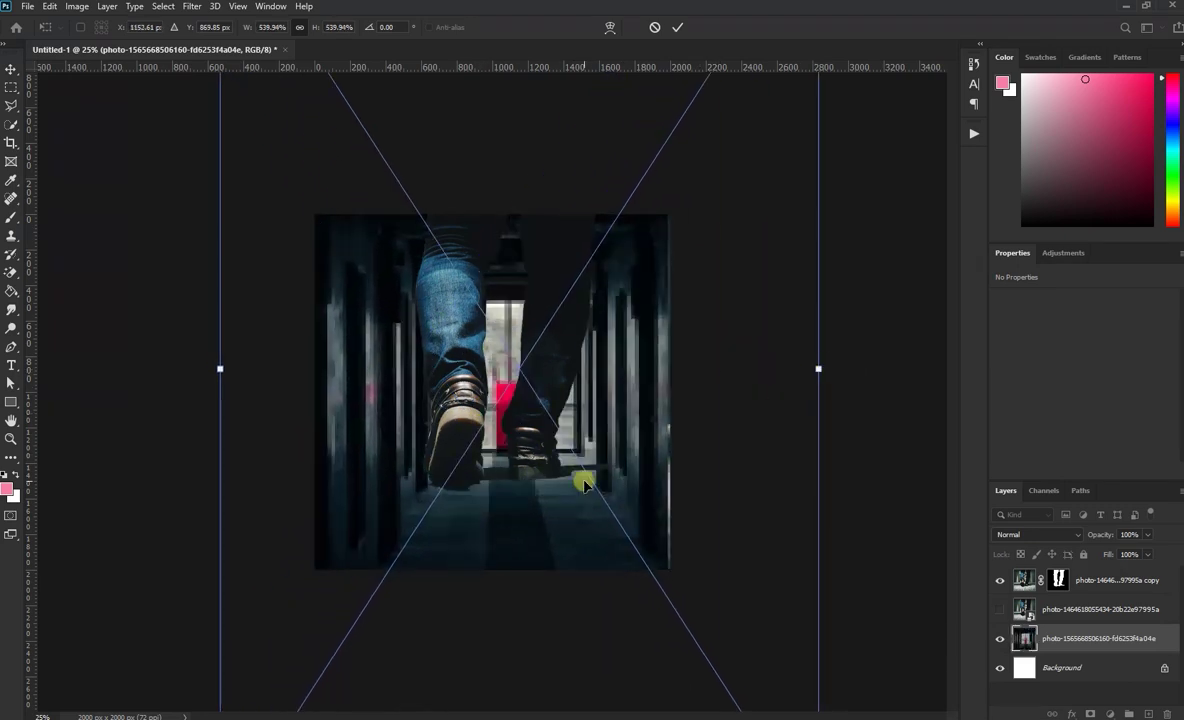
# Enlarge and position the corridor photo with Free Transform and commit it
pyautogui.moveTo(585, 484)
pyautogui.mouseDown()
pyautogui.moveTo(573, 370)
pyautogui.moveTo(560, 432)
pyautogui.mouseUp()
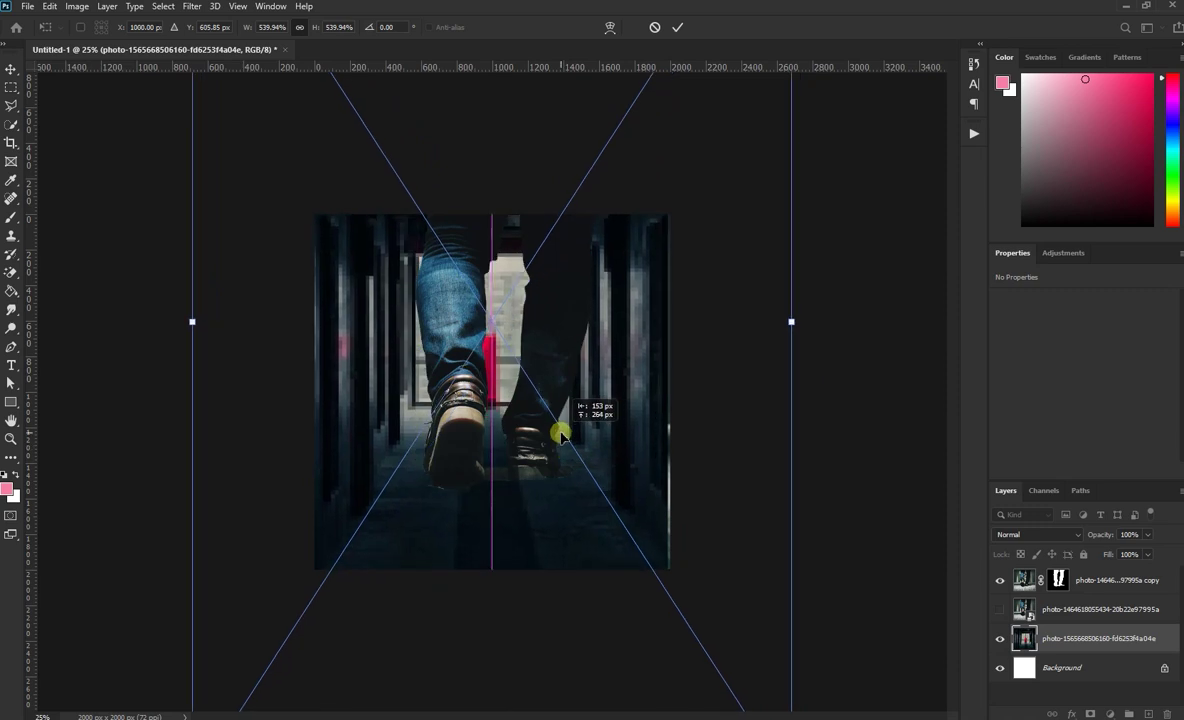
pyautogui.moveTo(791, 321); pyautogui.dragTo(900, 322)
pyautogui.moveTo(619, 415); pyautogui.dragTo(562, 364)
pyautogui.click(676, 28)
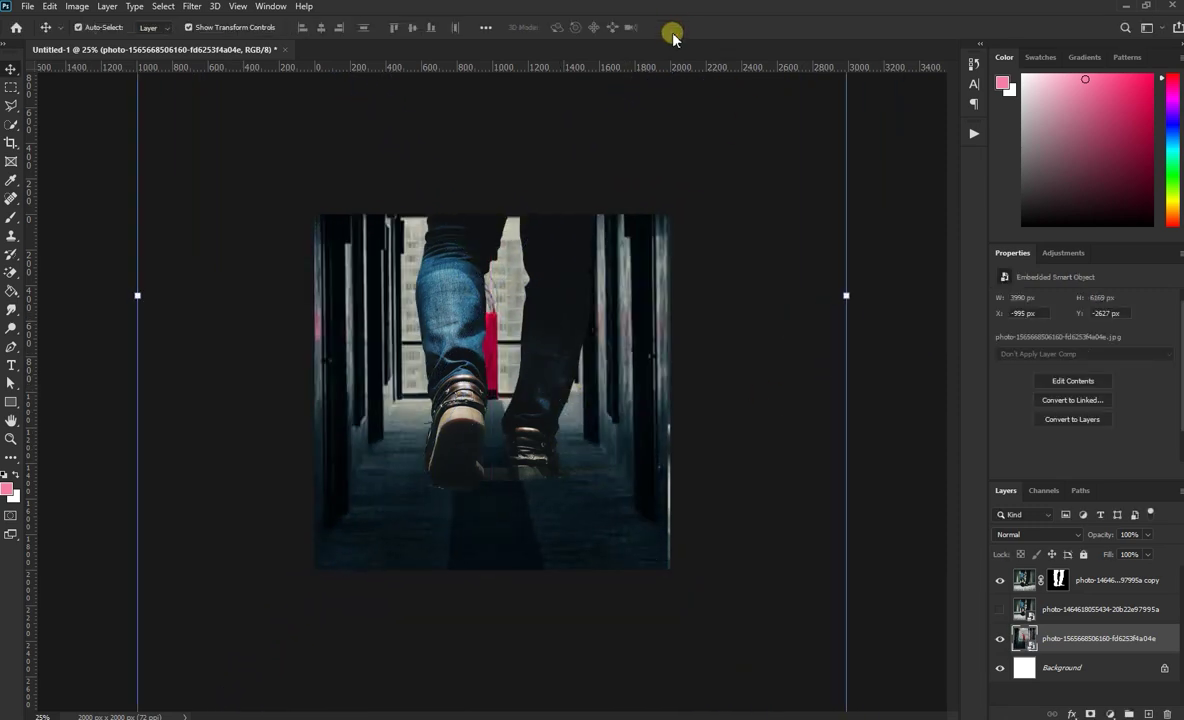
# Shift the corridor photo slightly up and right, then hide its layer
pyautogui.moveTo(642, 405)
pyautogui.mouseDown()
pyautogui.moveTo(651, 311)
pyautogui.moveTo(657, 388)
pyautogui.mouseUp()
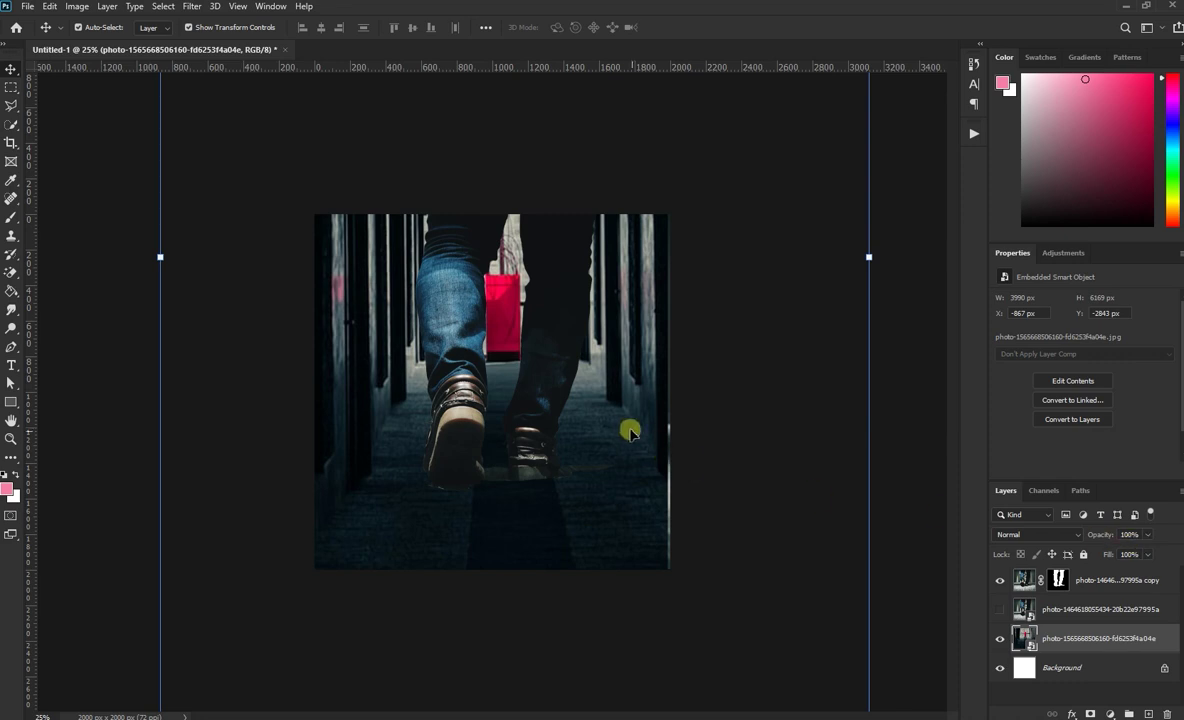
pyautogui.moveTo(630, 430); pyautogui.dragTo(632, 432)
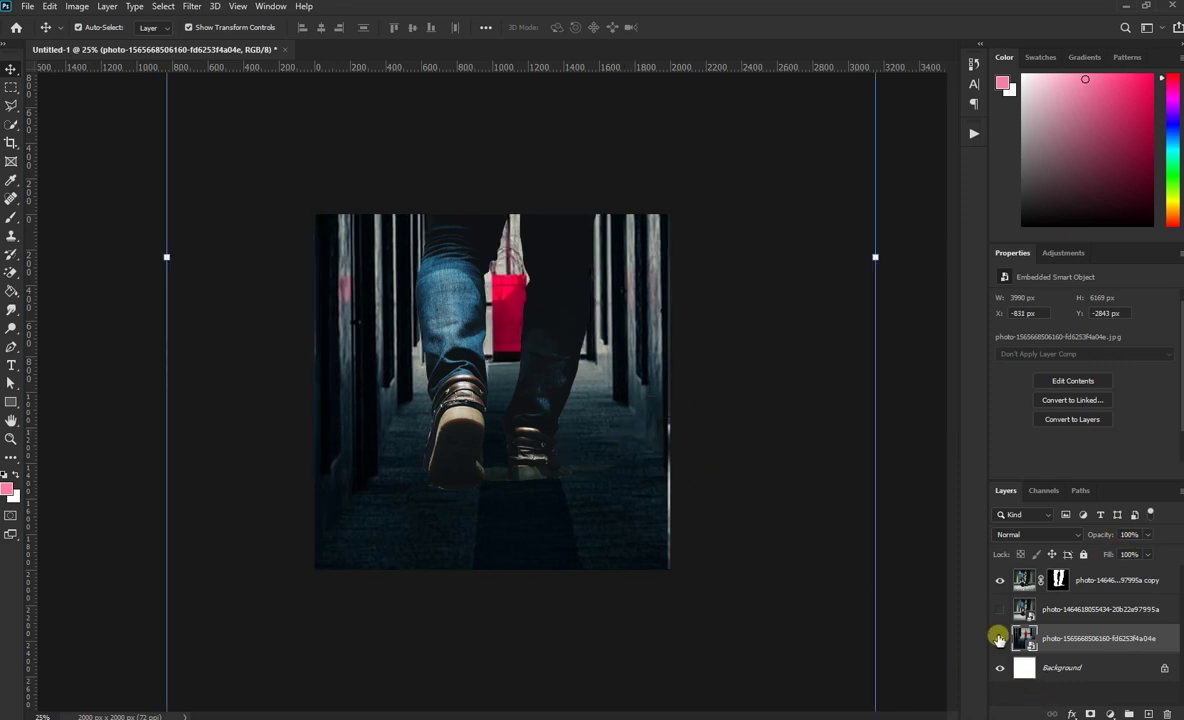
pyautogui.click(999, 638)
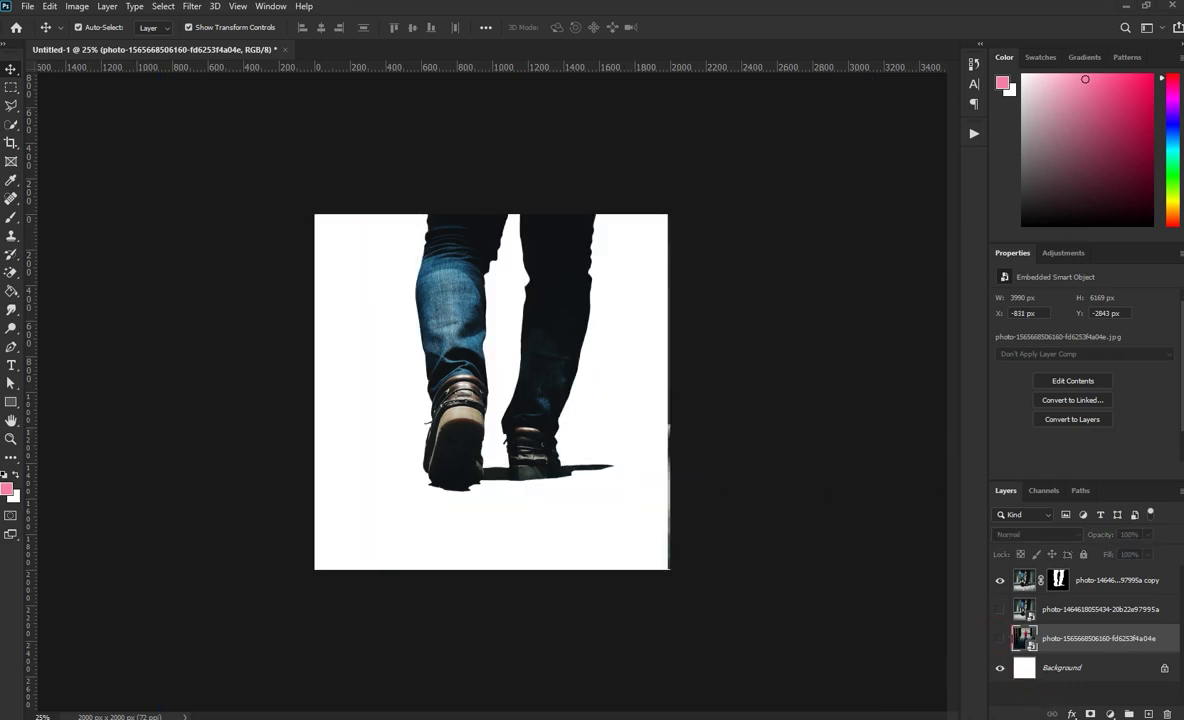
# Place the snowy road photo and scale it to about 331% to cover the canvas
pyautogui.moveTo(563, 529); pyautogui.dragTo(518, 523)
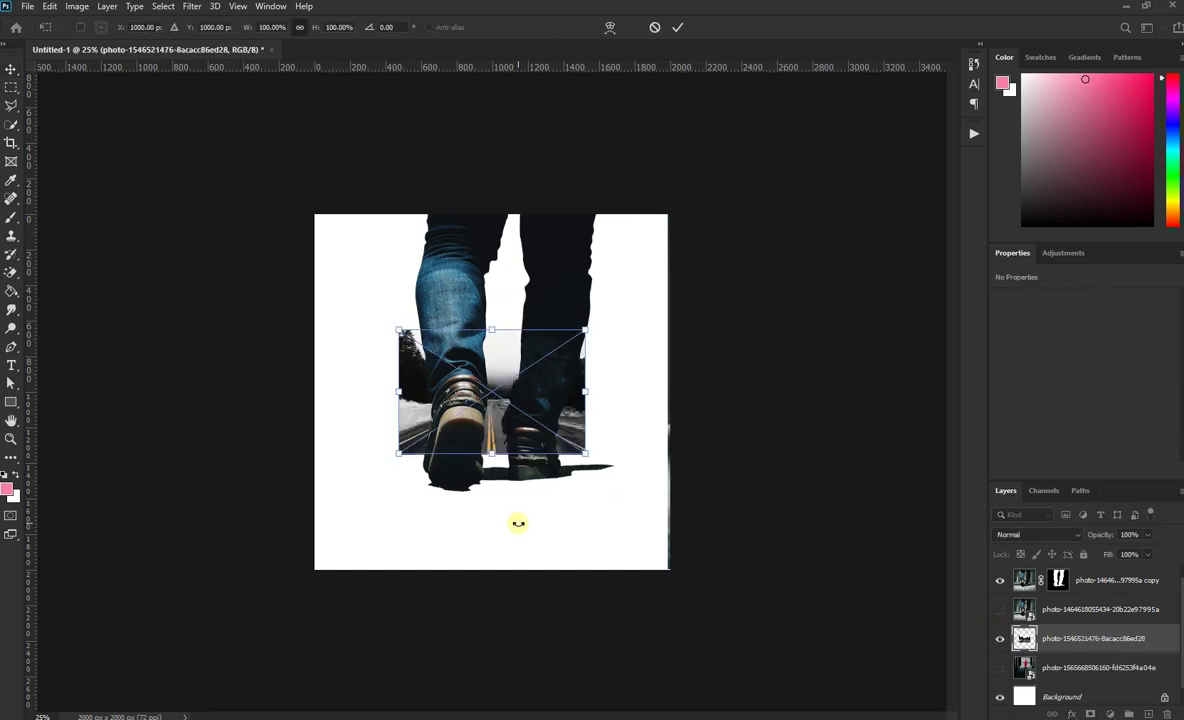
pyautogui.moveTo(585, 452); pyautogui.dragTo(877, 635)
pyautogui.moveTo(679, 572)
pyautogui.mouseDown()
pyautogui.moveTo(494, 503)
pyautogui.moveTo(520, 497)
pyautogui.mouseUp()
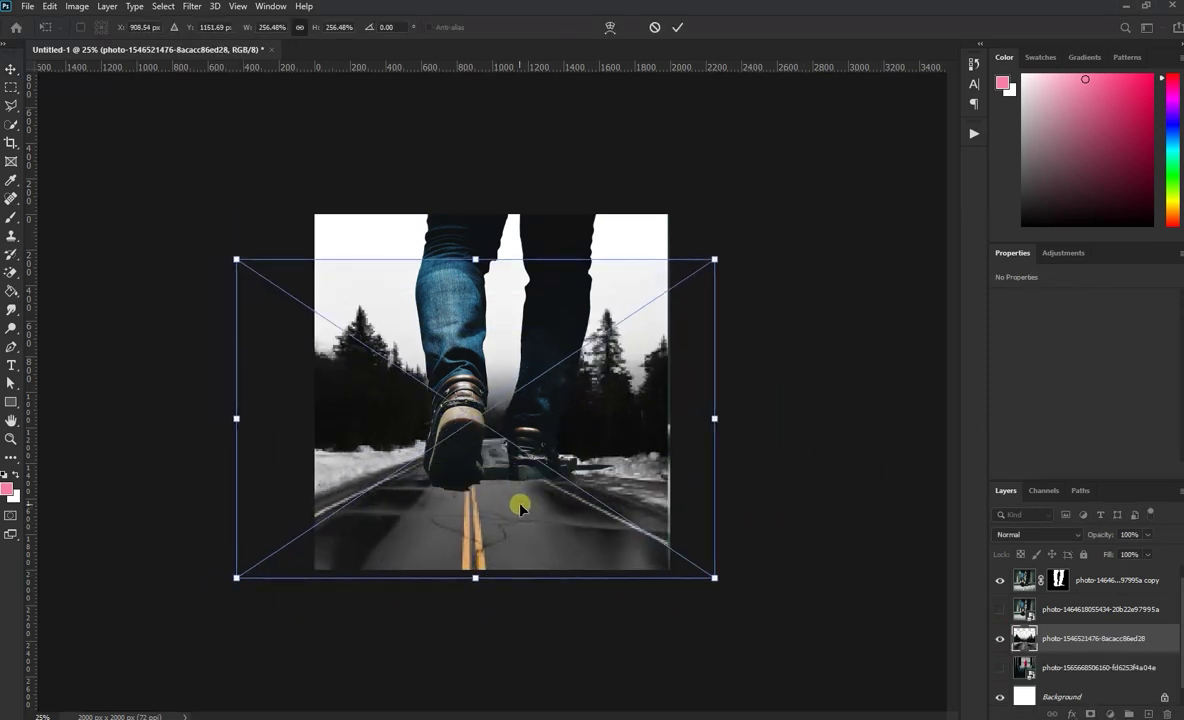
pyautogui.moveTo(720, 580)
pyautogui.mouseDown()
pyautogui.moveTo(758, 592)
pyautogui.moveTo(679, 503)
pyautogui.moveTo(692, 488)
pyautogui.mouseUp()
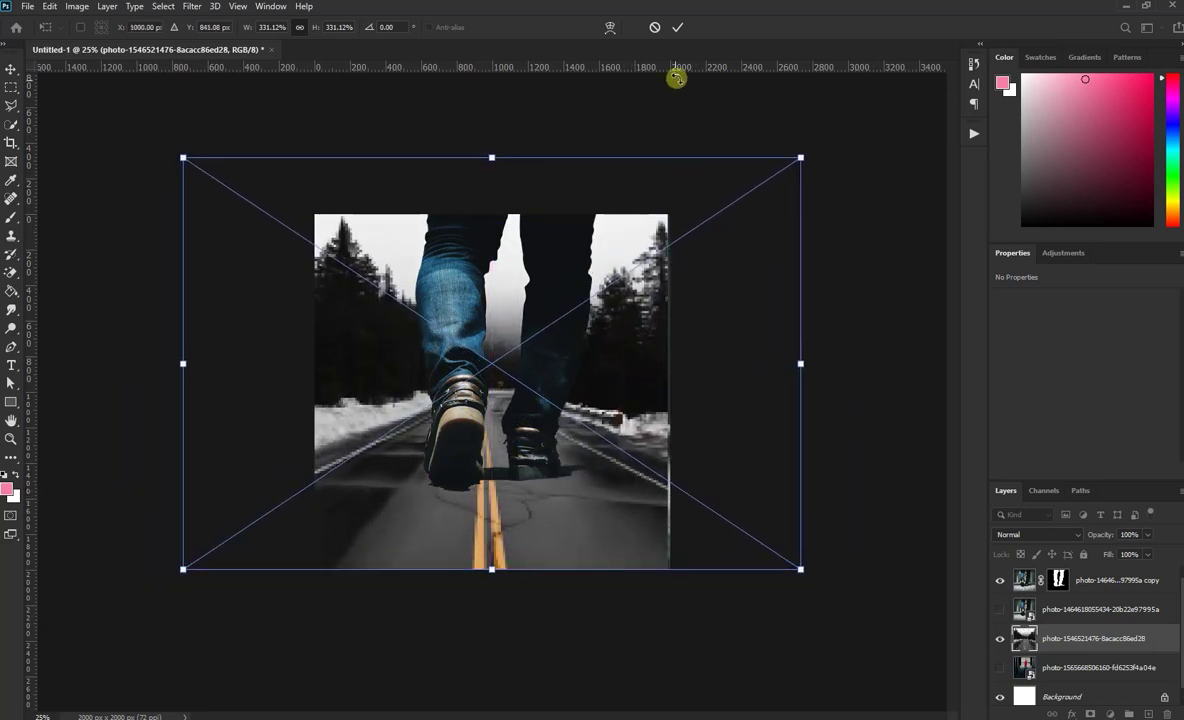
pyautogui.click(674, 28)
# Shift the road photo about 10 px right and nudge the cut-out legs a few pixels right
pyautogui.moveTo(603, 481); pyautogui.dragTo(613, 478)
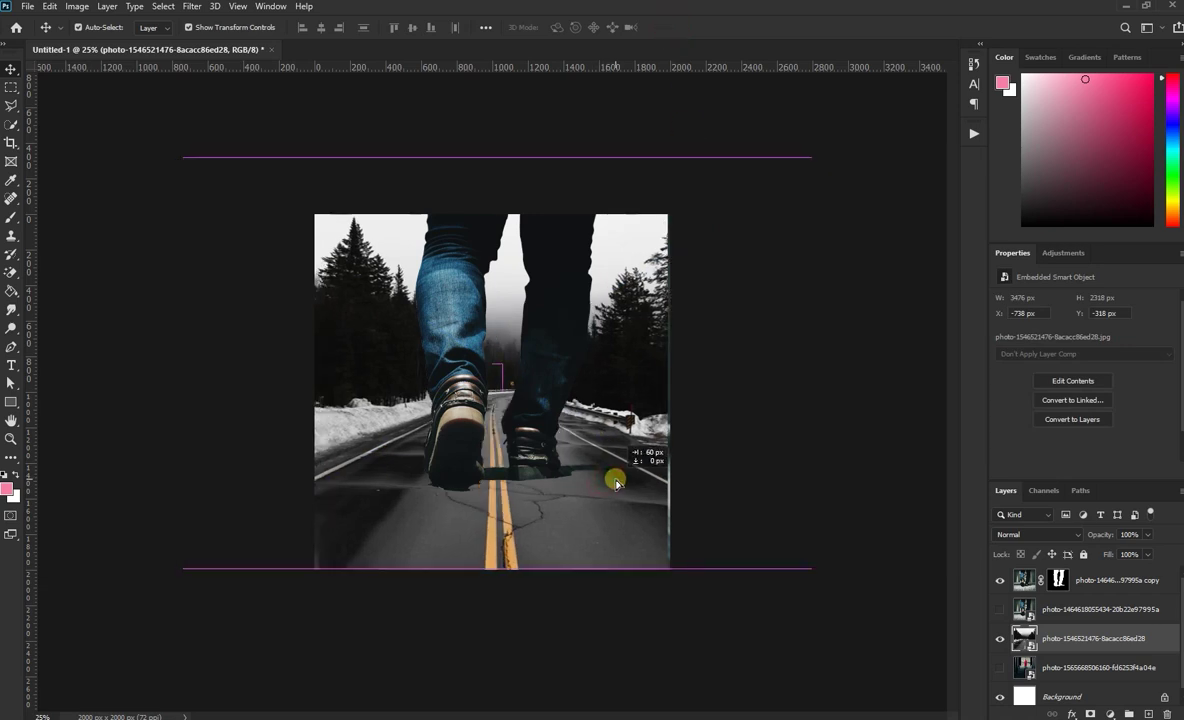
pyautogui.click(745, 495)
pyautogui.click(630, 510)
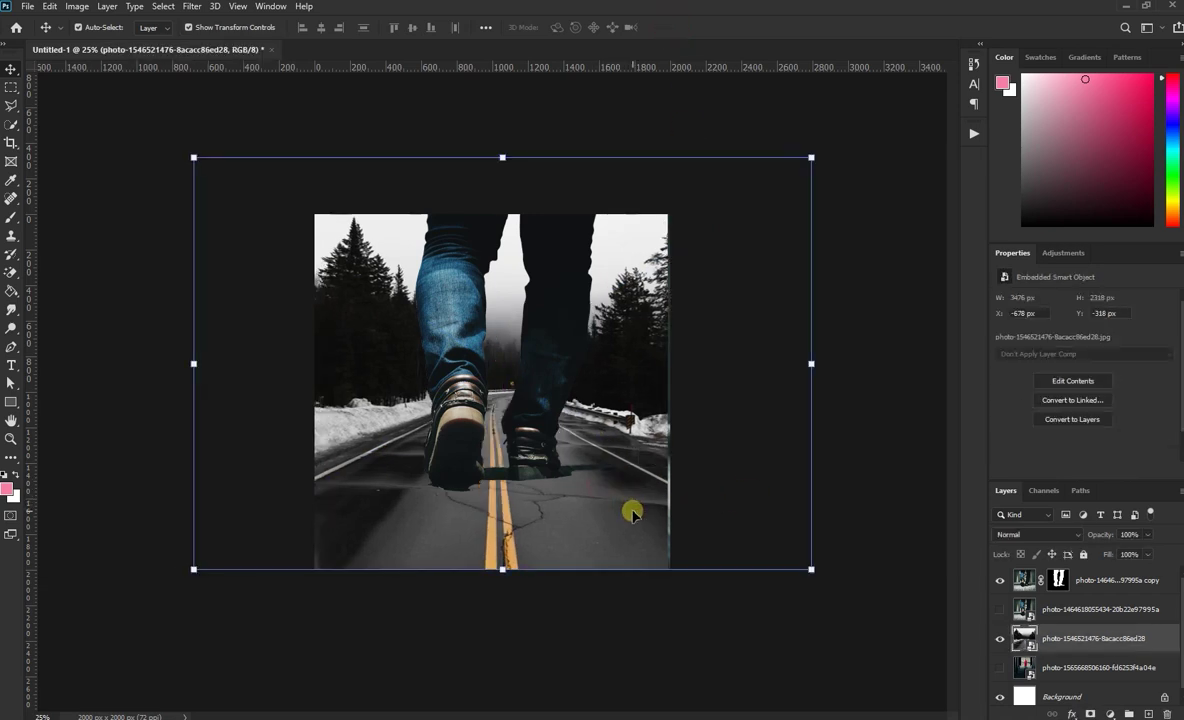
pyautogui.moveTo(669, 508); pyautogui.dragTo(678, 514)
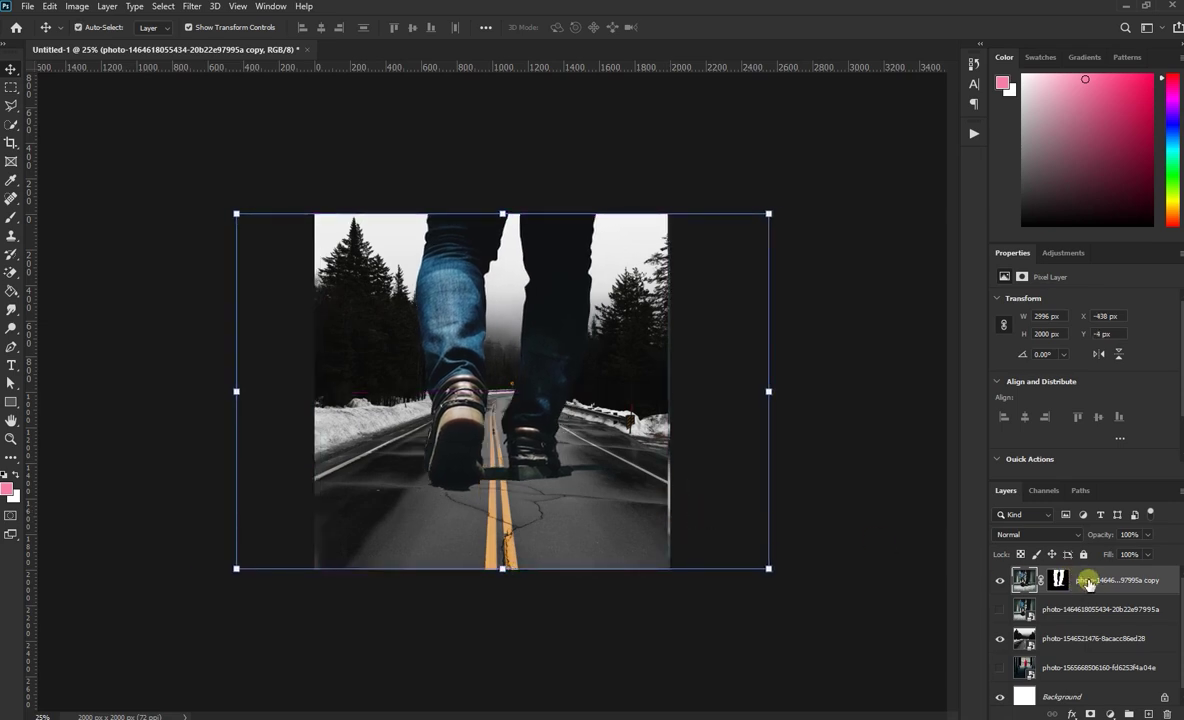
# Fill the white strip on the legs mask's right edge with black using the Paint Bucket
pyautogui.click(1059, 579)
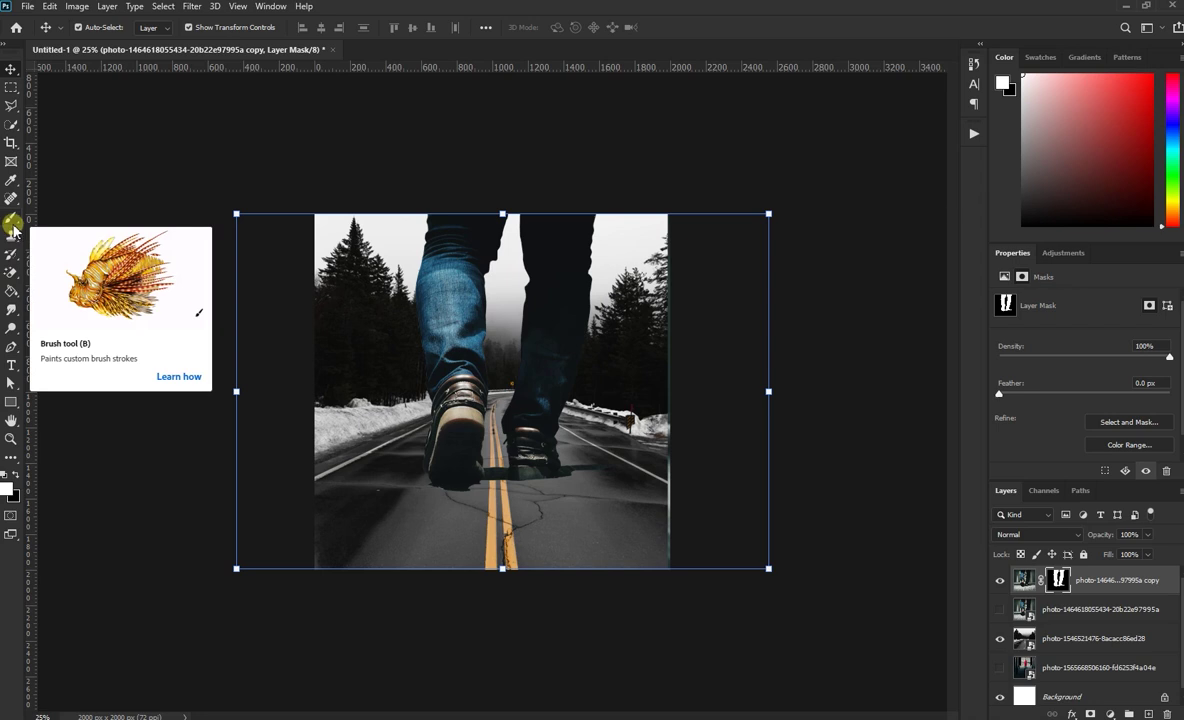
pyautogui.click(12, 292)
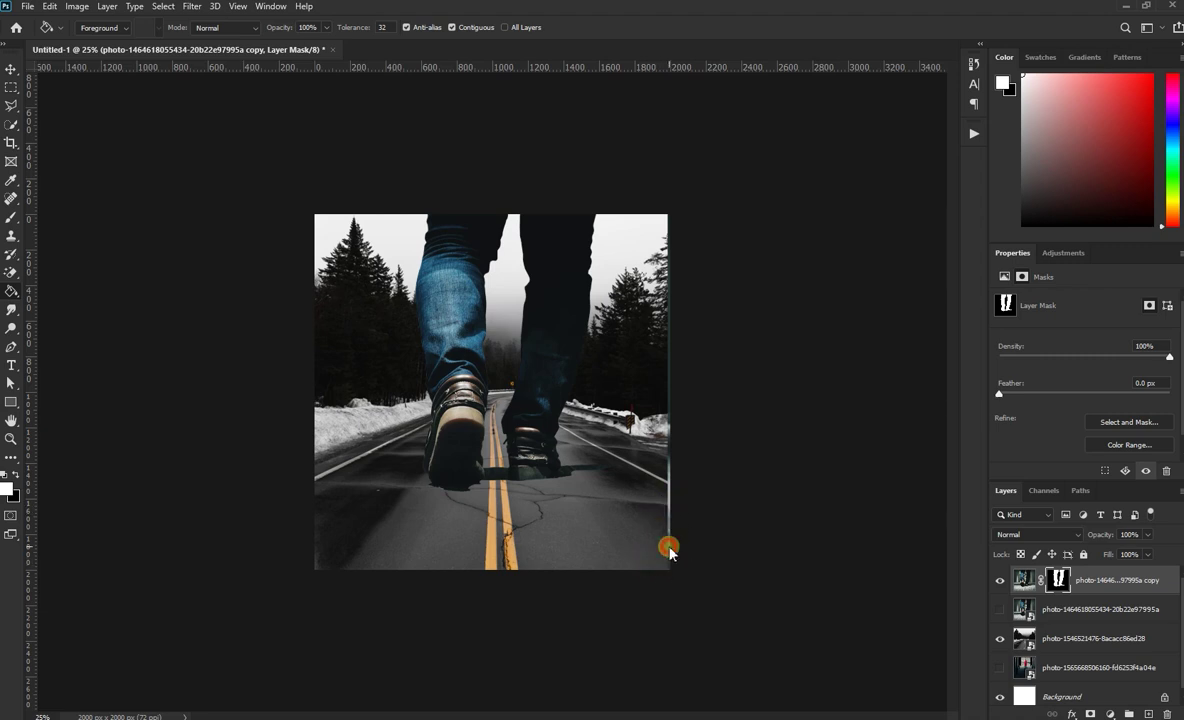
pyautogui.keyDown('alt'); pyautogui.click(1058, 582); pyautogui.keyUp('alt')
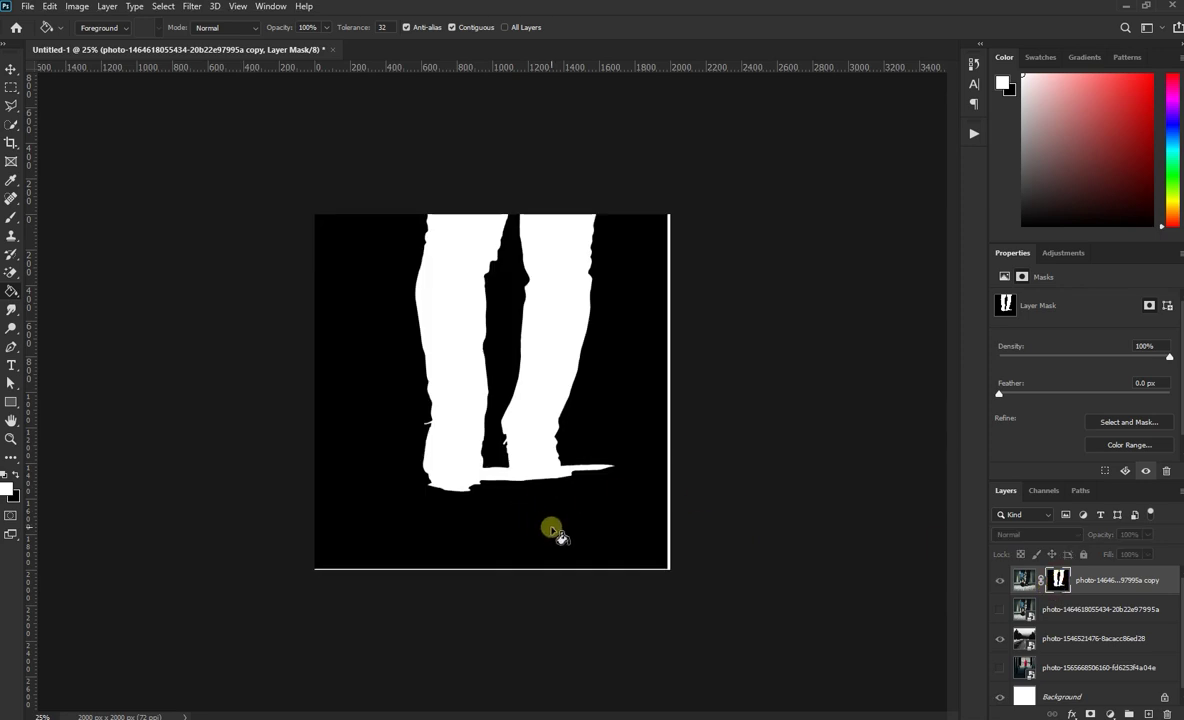
pyautogui.click(668, 561)
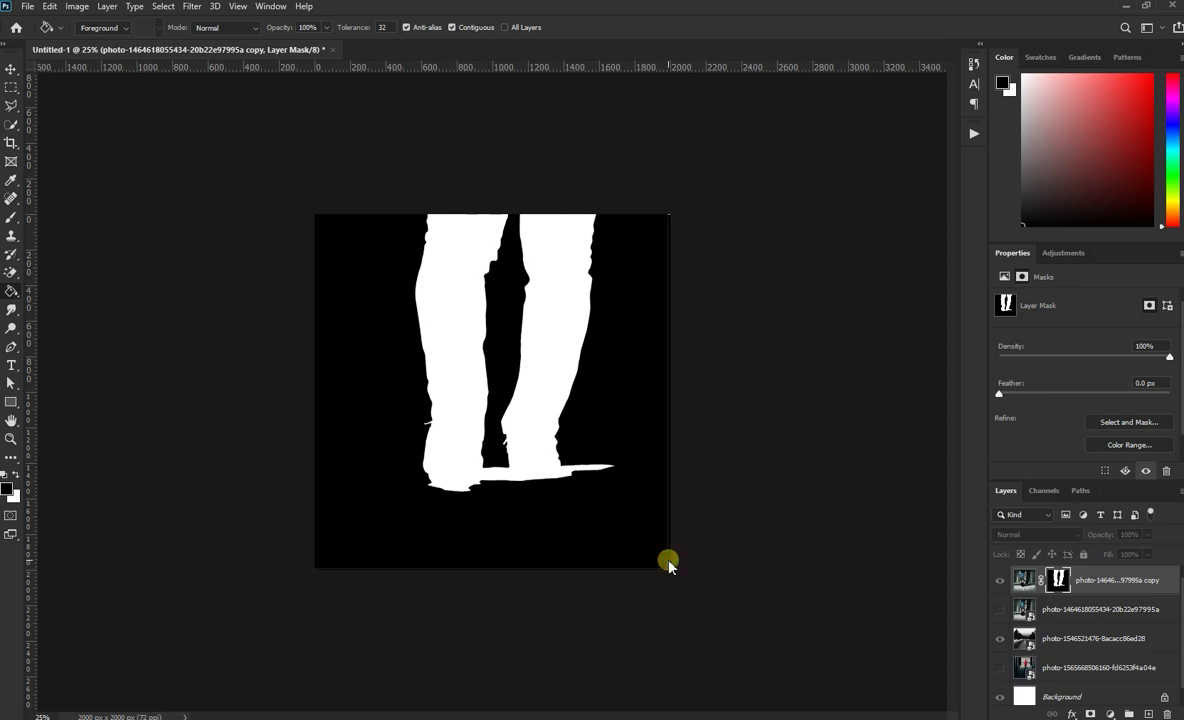
pyautogui.click(15, 230)
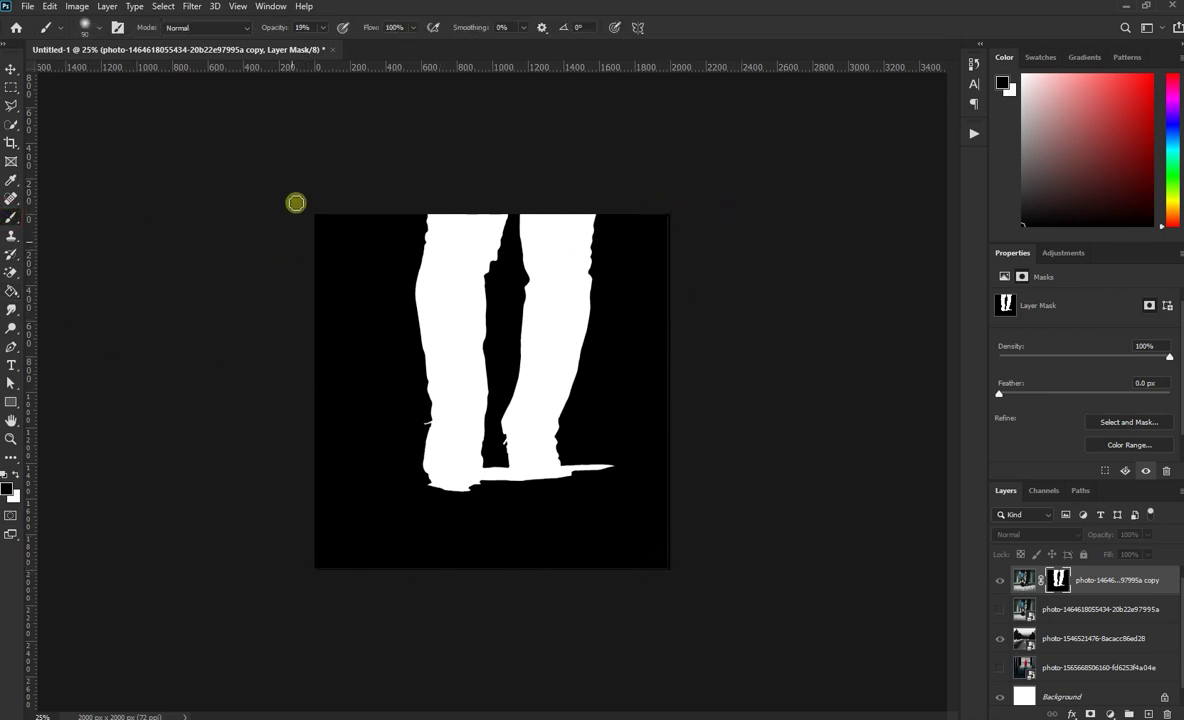
pyautogui.click(11, 69)
# Shift the cut-out legs slightly and marquee a rectangle around the walking legs
pyautogui.click(1024, 580)
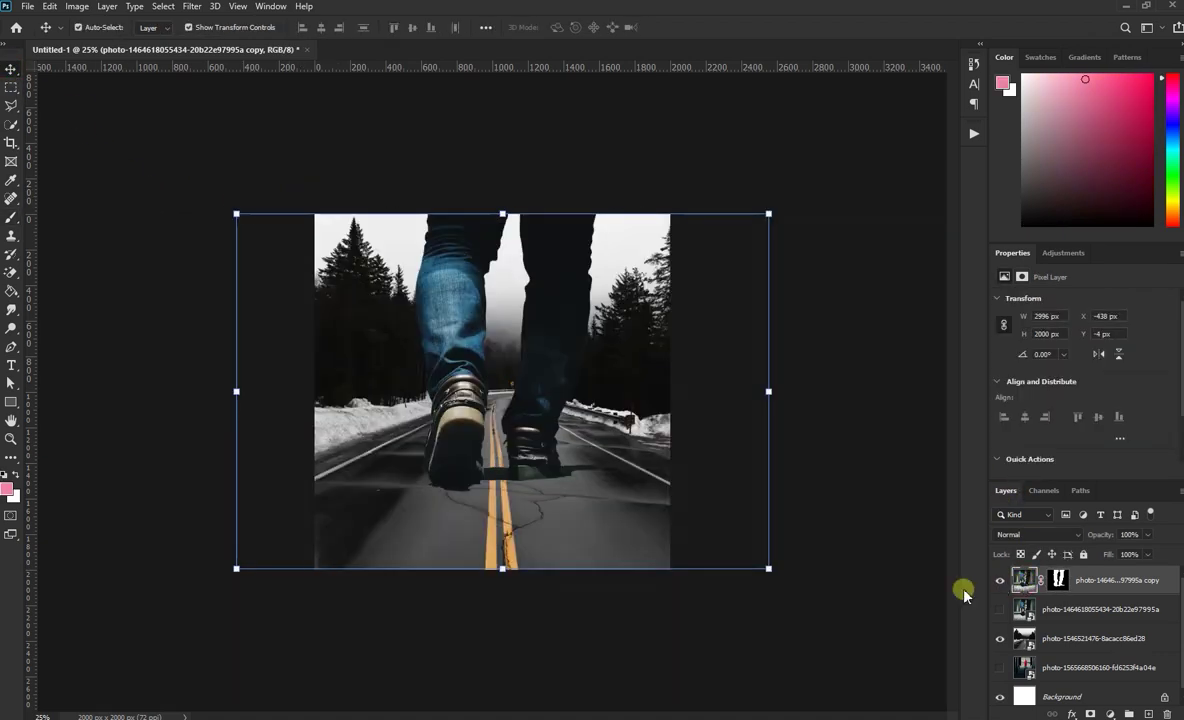
pyautogui.click(817, 625)
pyautogui.moveTo(514, 329)
pyautogui.mouseDown()
pyautogui.moveTo(617, 350)
pyautogui.moveTo(545, 322)
pyautogui.mouseUp()
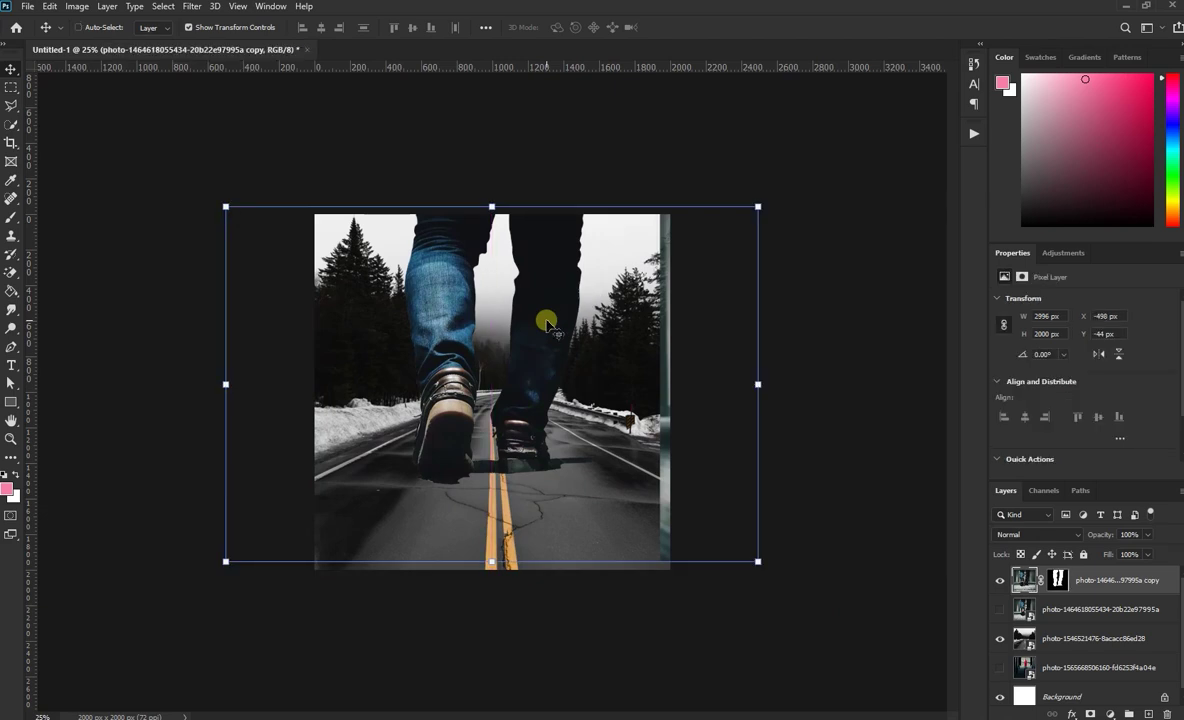
pyautogui.click(11, 87)
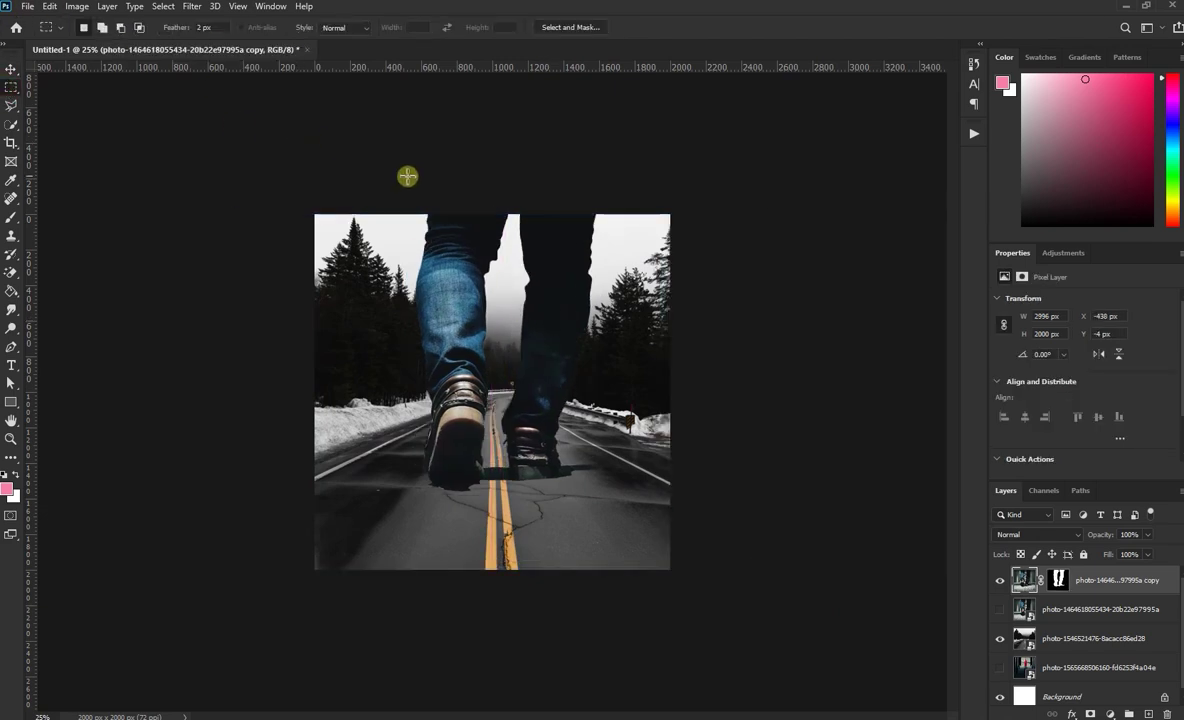
pyautogui.moveTo(386, 166); pyautogui.dragTo(627, 521)
# Undo the accidental hallway paste and its smart-object conversion
pyautogui.hotkey('ctrl', 'v')
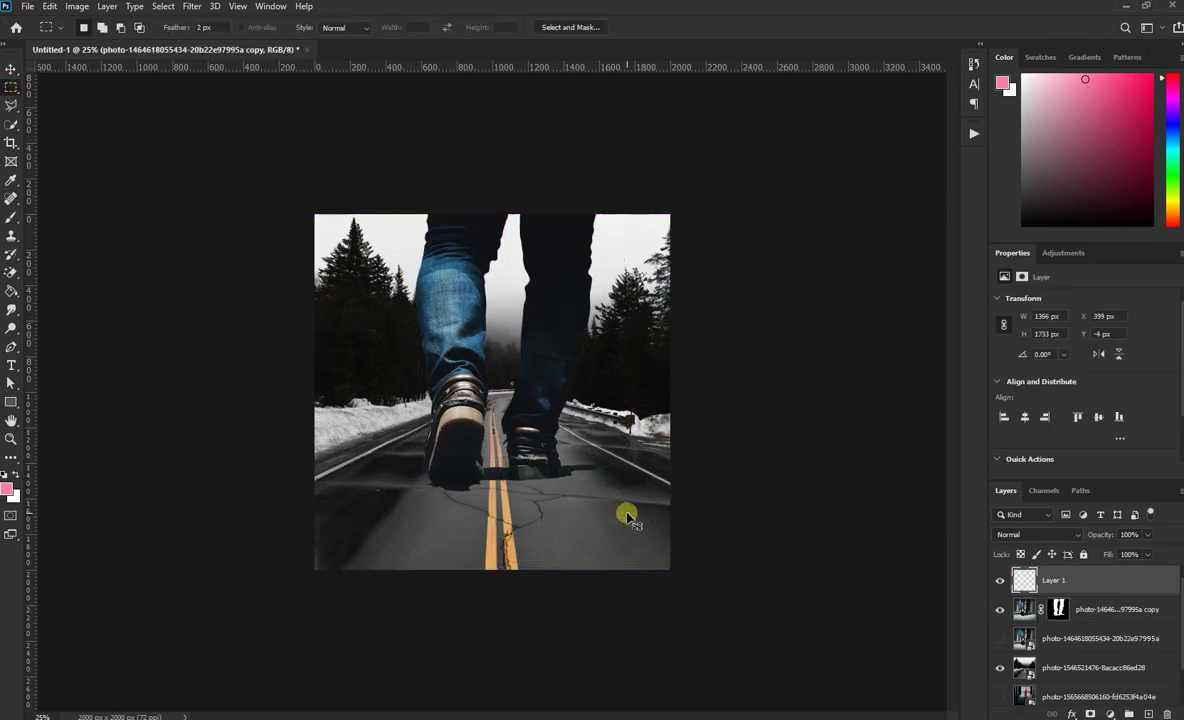
pyautogui.rightClick(1055, 580)
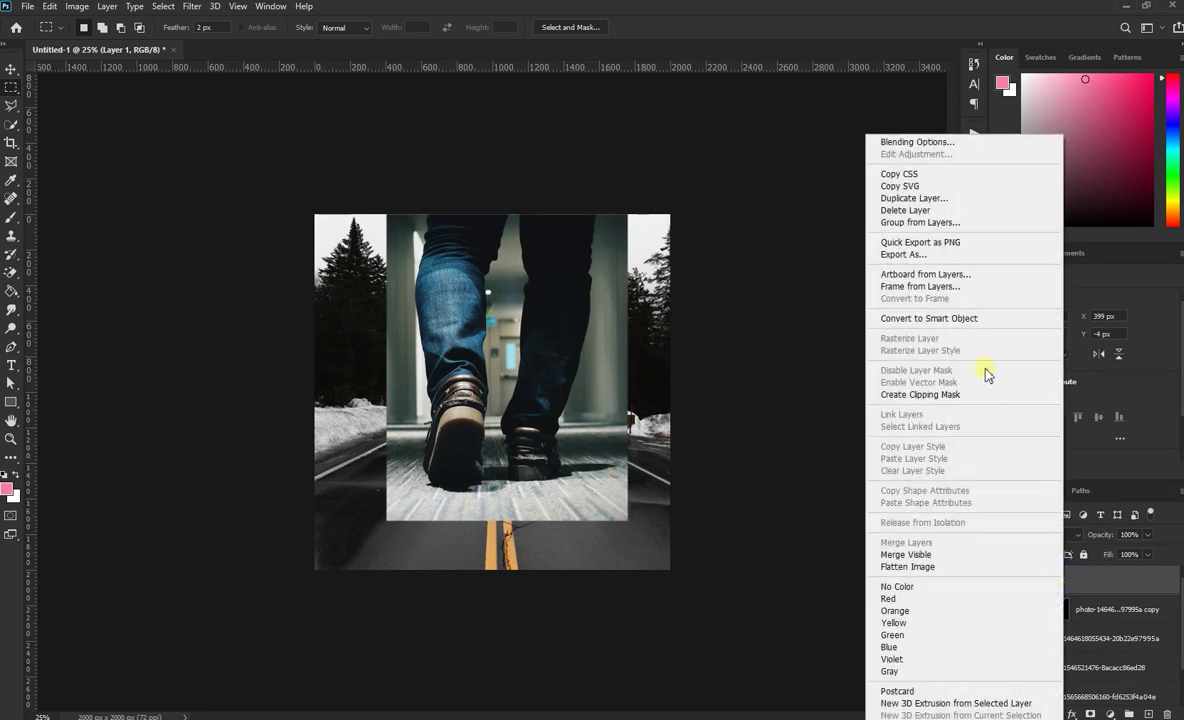
pyautogui.click(920, 305)
pyautogui.hotkey('ctrl', 'z')
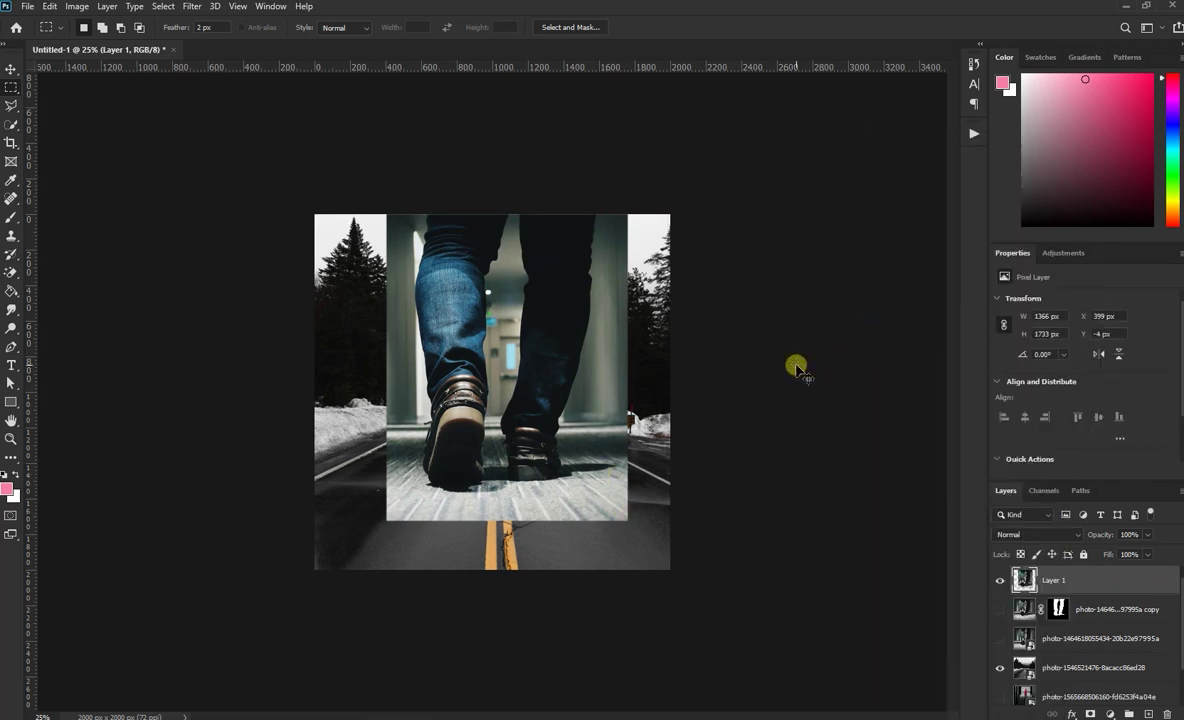
pyautogui.hotkey('ctrl', 'z')
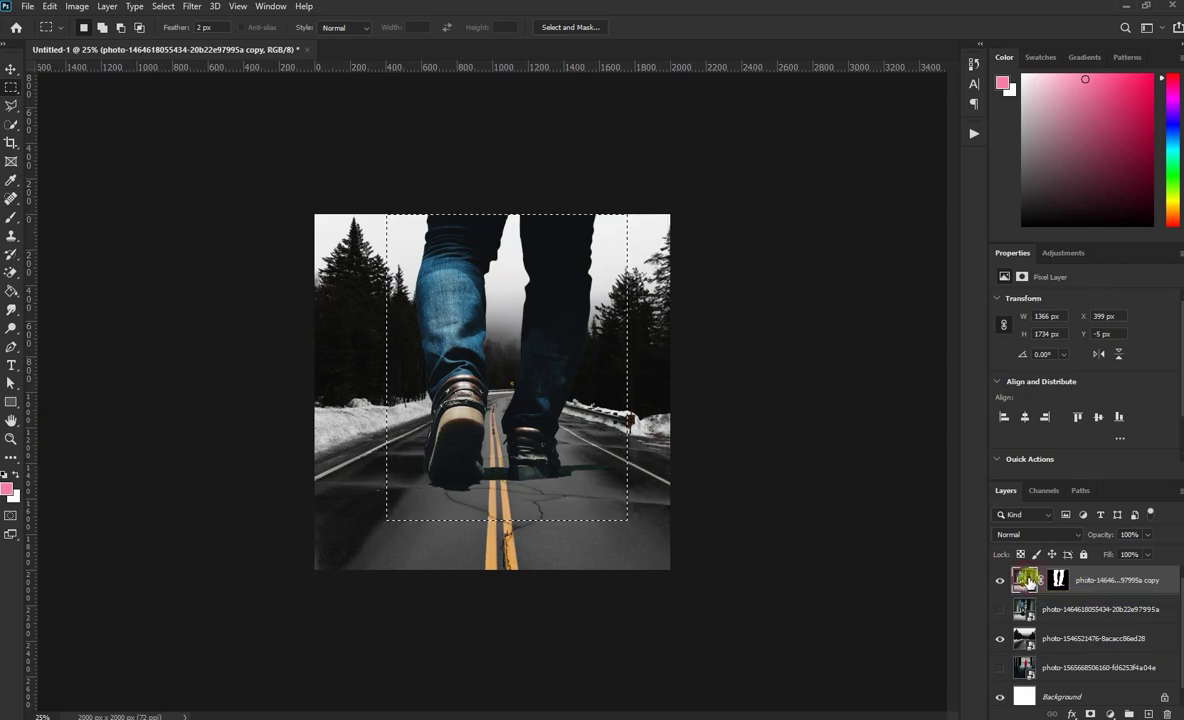
# Make the photo copy a smart object, copy the legs area to Layer 1, hide the original
pyautogui.rightClick(1093, 583)
pyautogui.click(955, 318)
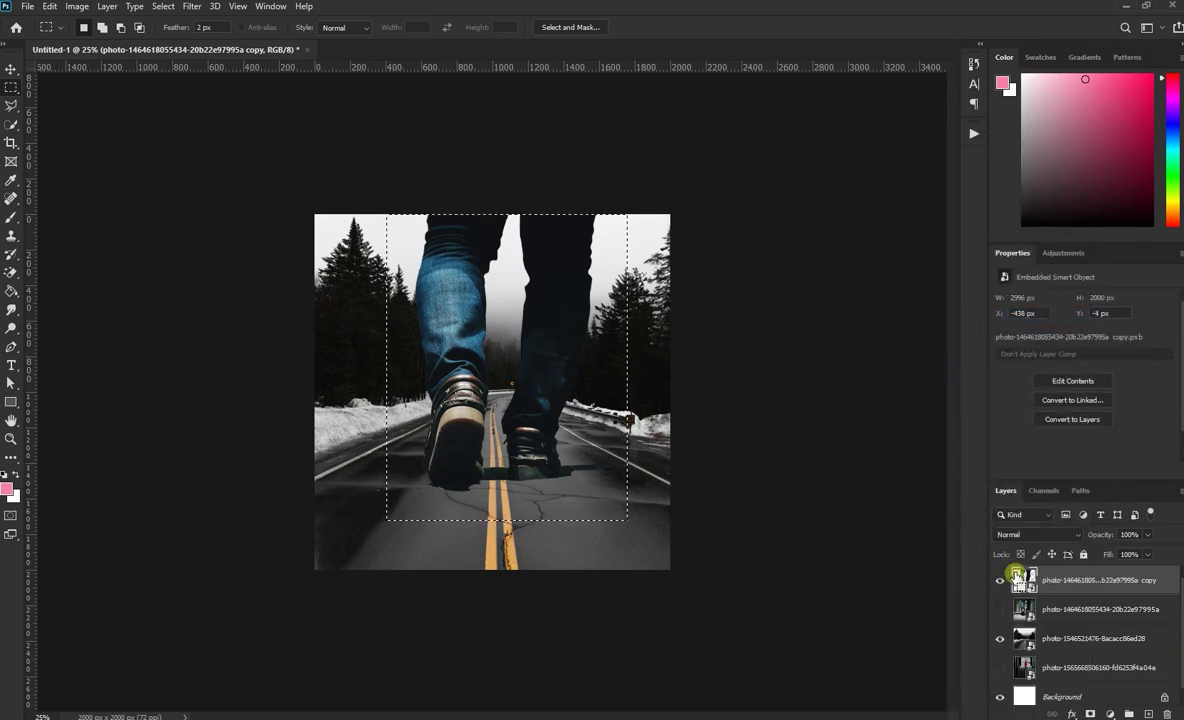
pyautogui.hotkey('ctrl', 'j')
pyautogui.click(1020, 577)
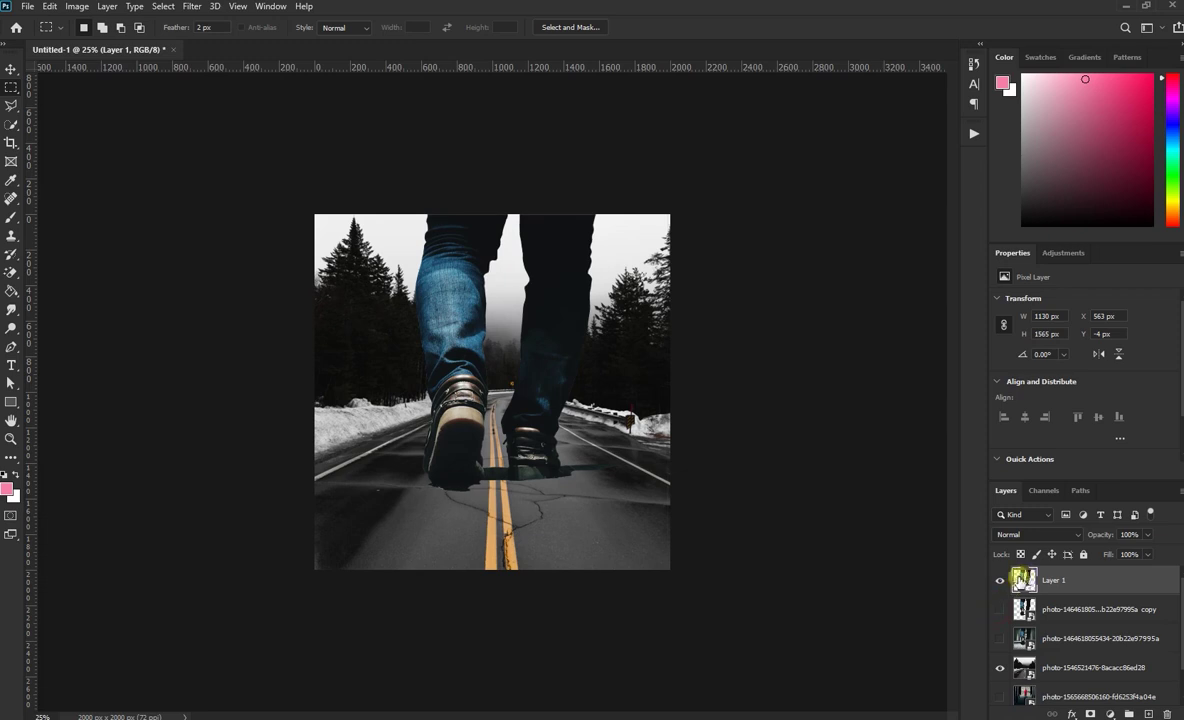
# Convert Layer 1 to a smart object and reselect the legs layer
pyautogui.click(11, 67)
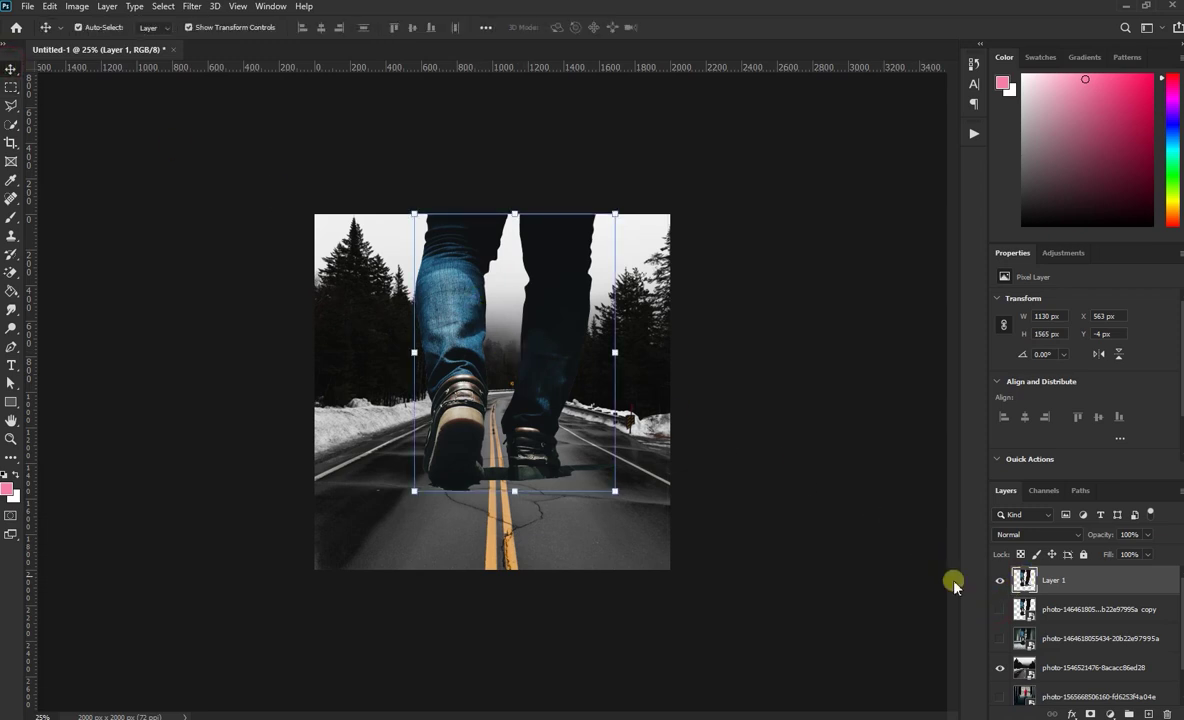
pyautogui.rightClick(1057, 578)
pyautogui.click(940, 323)
pyautogui.click(767, 378)
pyautogui.click(525, 385)
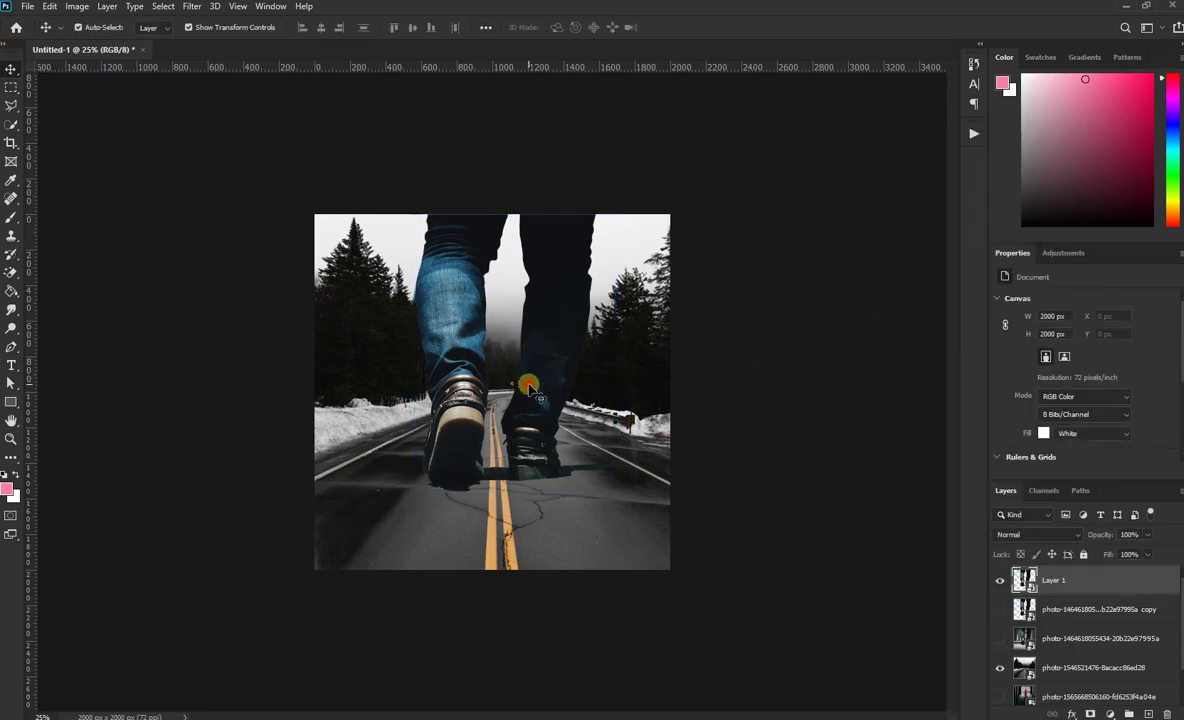
pyautogui.click(790, 391)
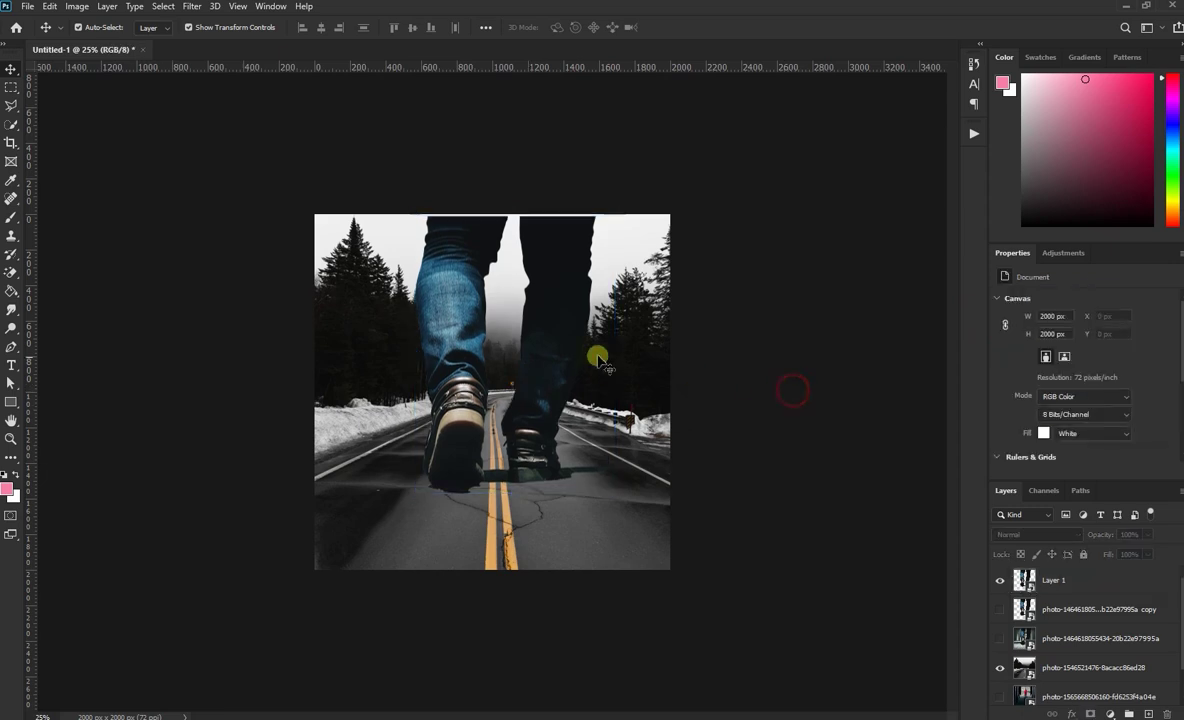
pyautogui.moveTo(548, 352); pyautogui.dragTo(547, 351)
pyautogui.click(817, 383)
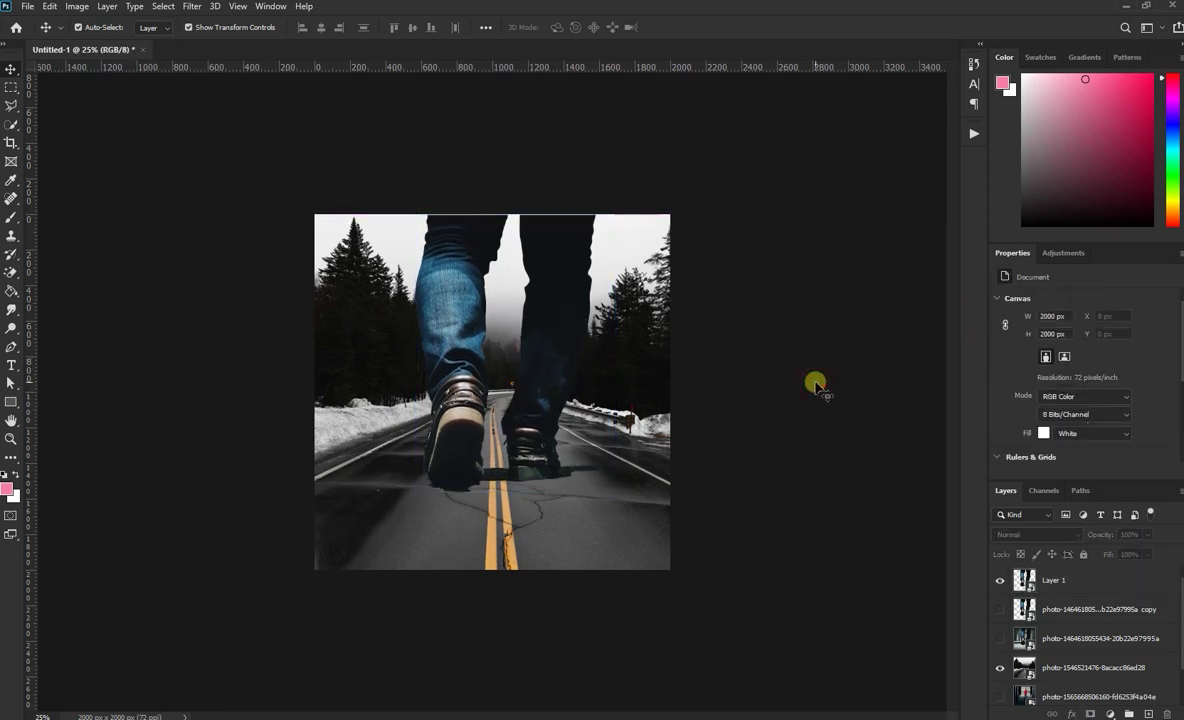
pyautogui.click(525, 372)
# Scale the placed mountain road photo across the canvas width, commit it, and zoom to 50%
pyautogui.click(820, 442)
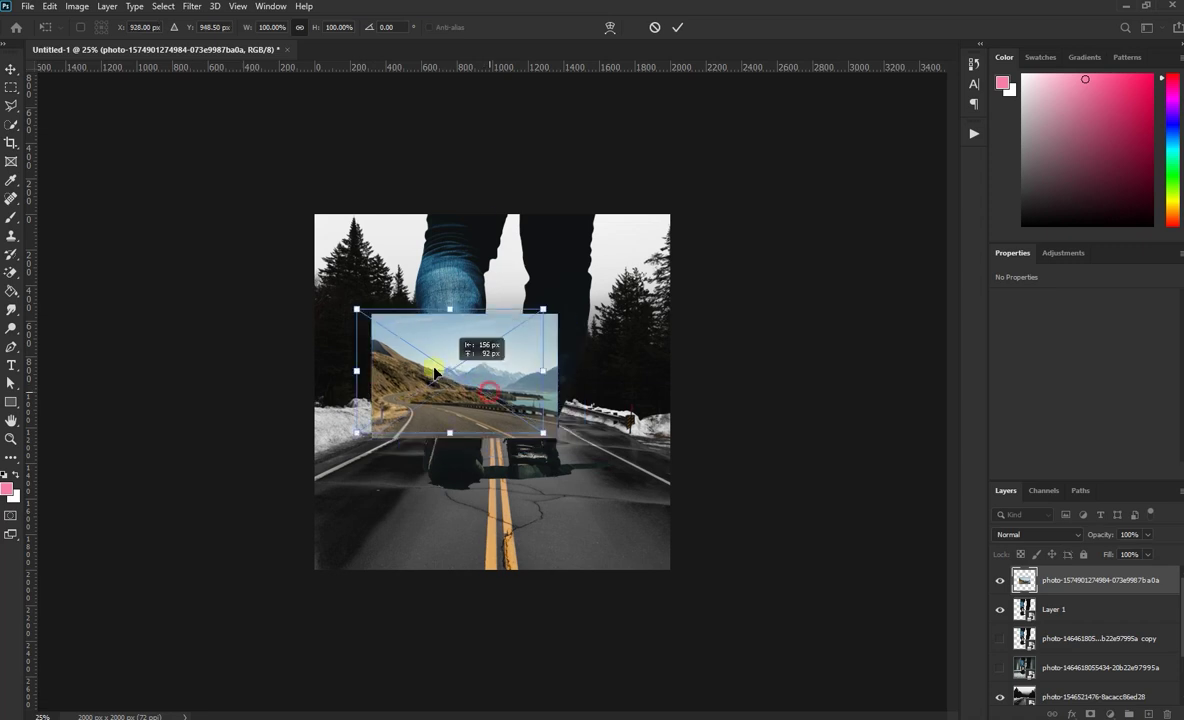
pyautogui.moveTo(445, 363); pyautogui.dragTo(548, 447)
pyautogui.moveTo(484, 425); pyautogui.dragTo(687, 492)
pyautogui.moveTo(523, 460); pyautogui.dragTo(542, 452)
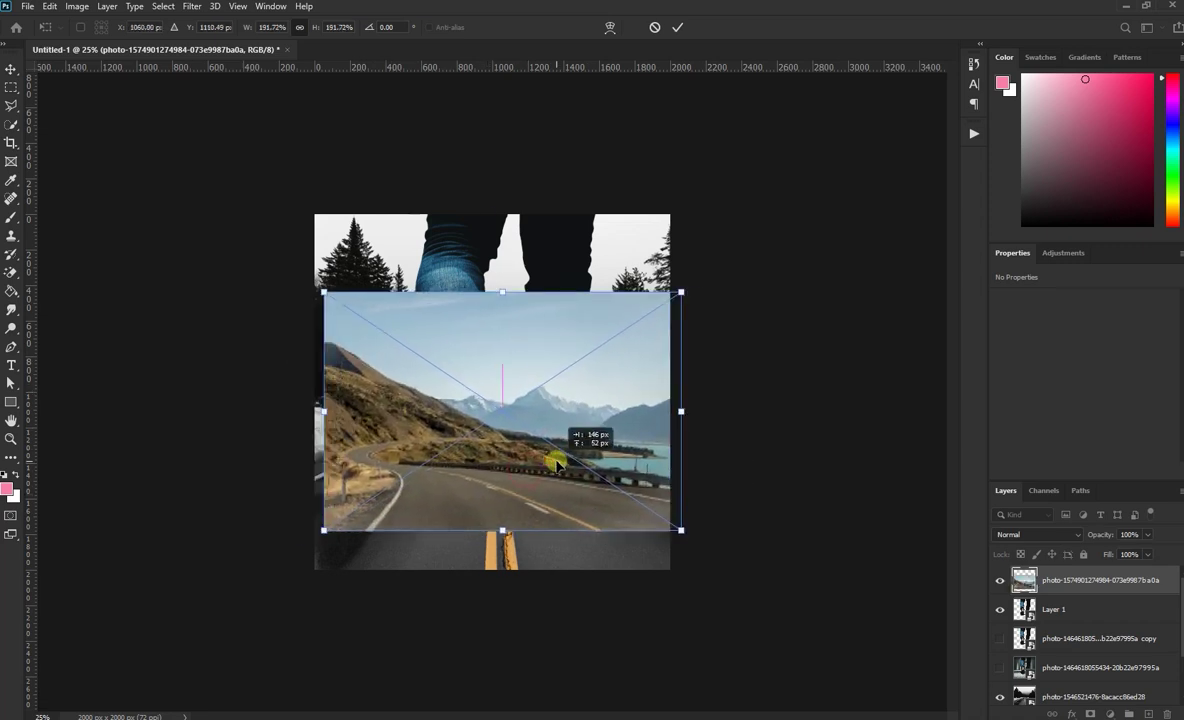
pyautogui.click(676, 30)
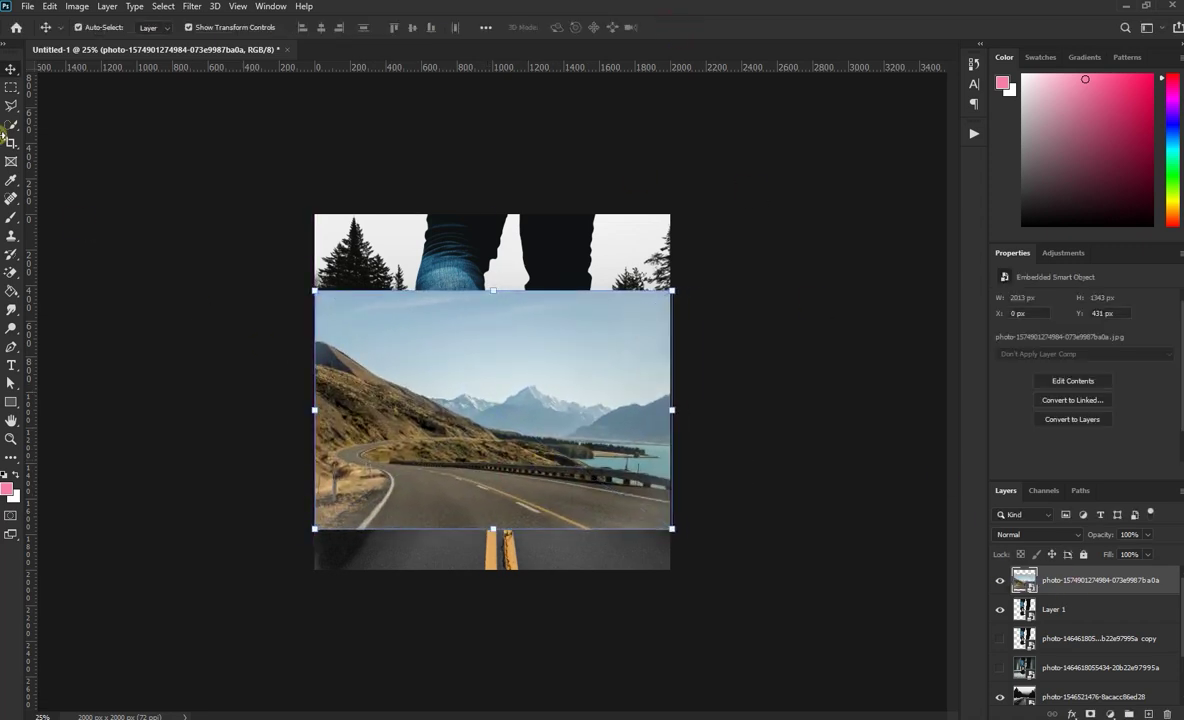
pyautogui.hotkey('ctrl', '+')
pyautogui.hotkey('ctrl', '+')
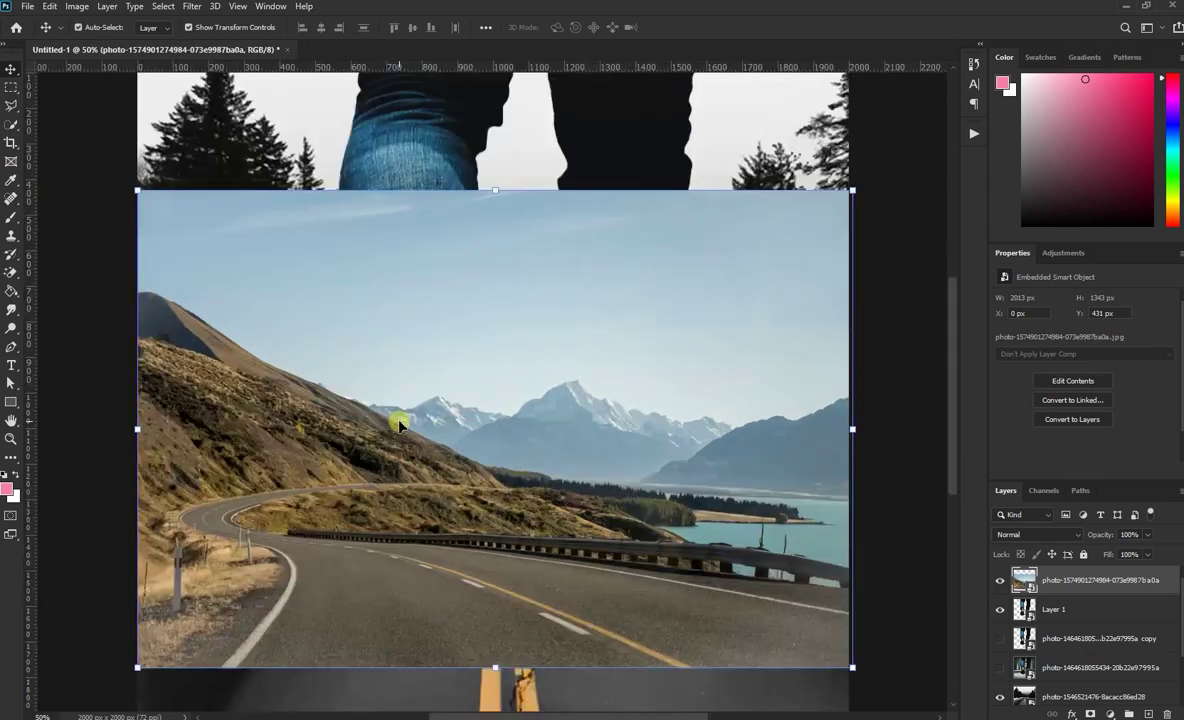
# Trace a closed Pen path around the grassy hillside on the left of the mountain photo
pyautogui.click(11, 347)
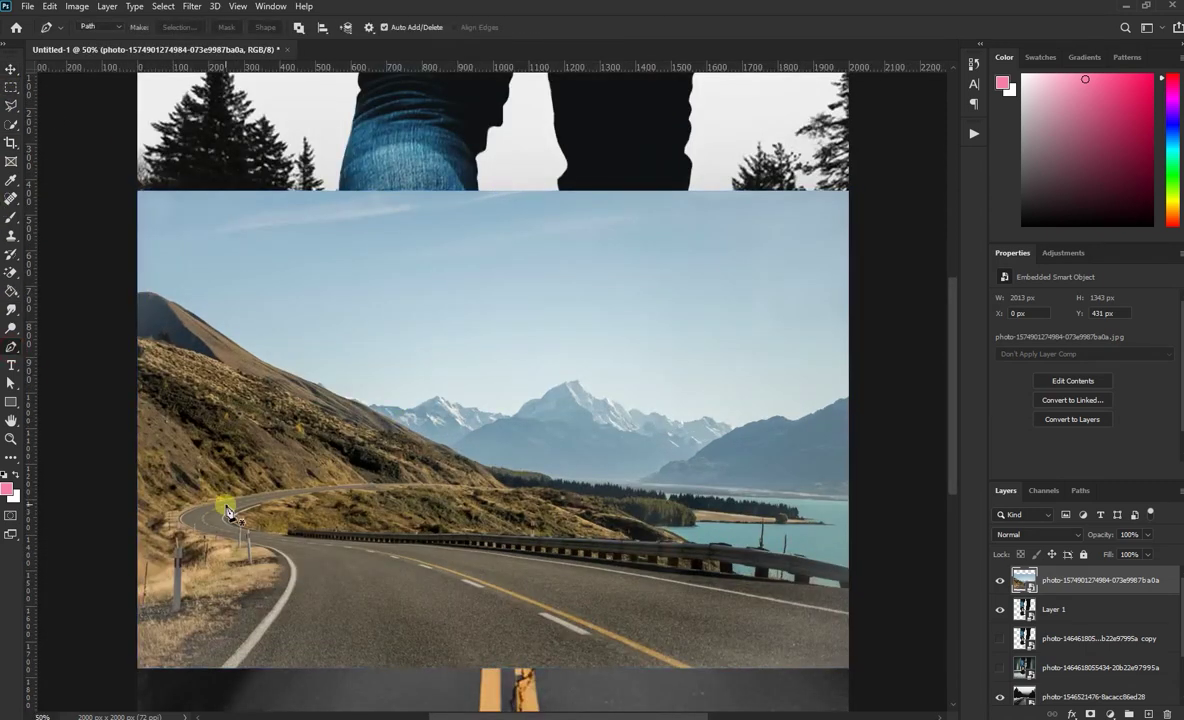
pyautogui.moveTo(128, 517)
pyautogui.mouseDown()
pyautogui.moveTo(190, 497)
pyautogui.moveTo(563, 479)
pyautogui.mouseUp()
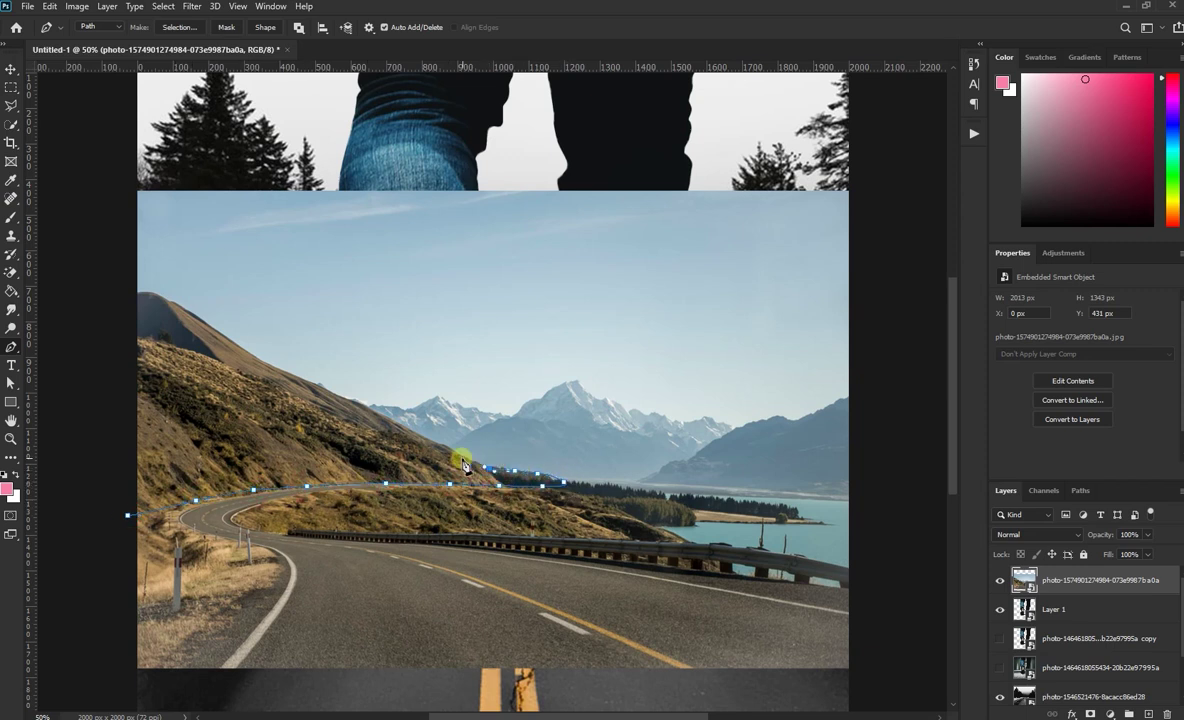
pyautogui.moveTo(365, 406); pyautogui.dragTo(298, 388)
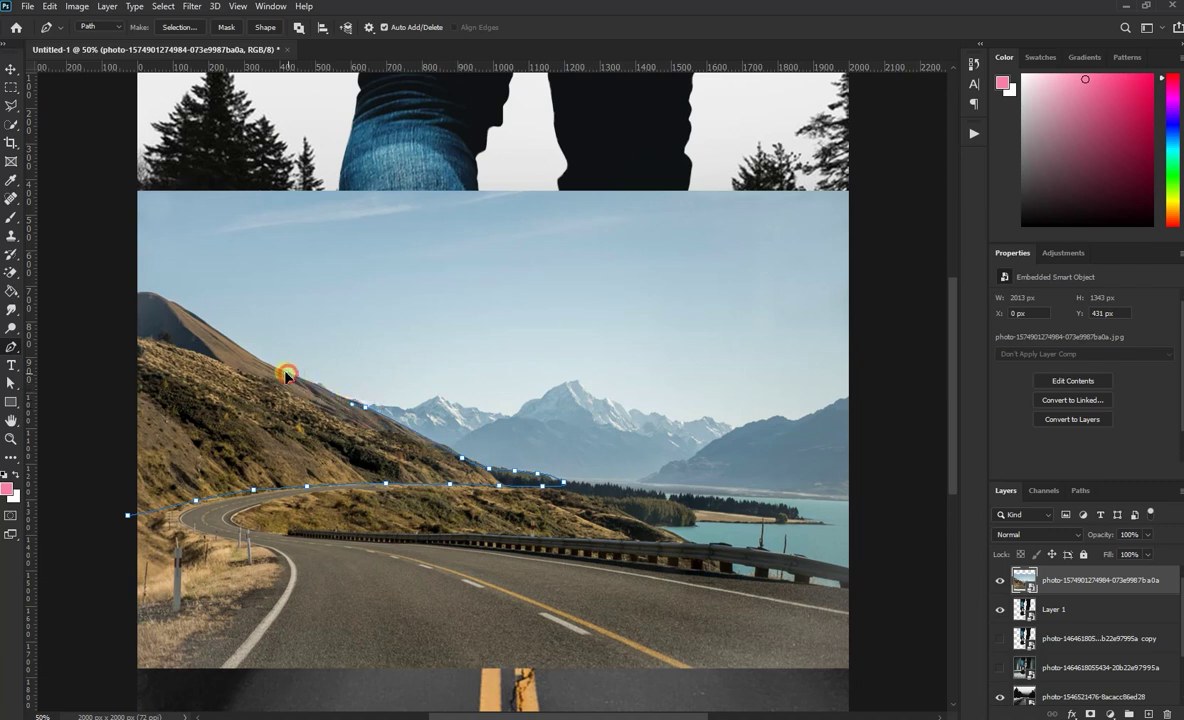
pyautogui.moveTo(164, 298); pyautogui.dragTo(152, 296)
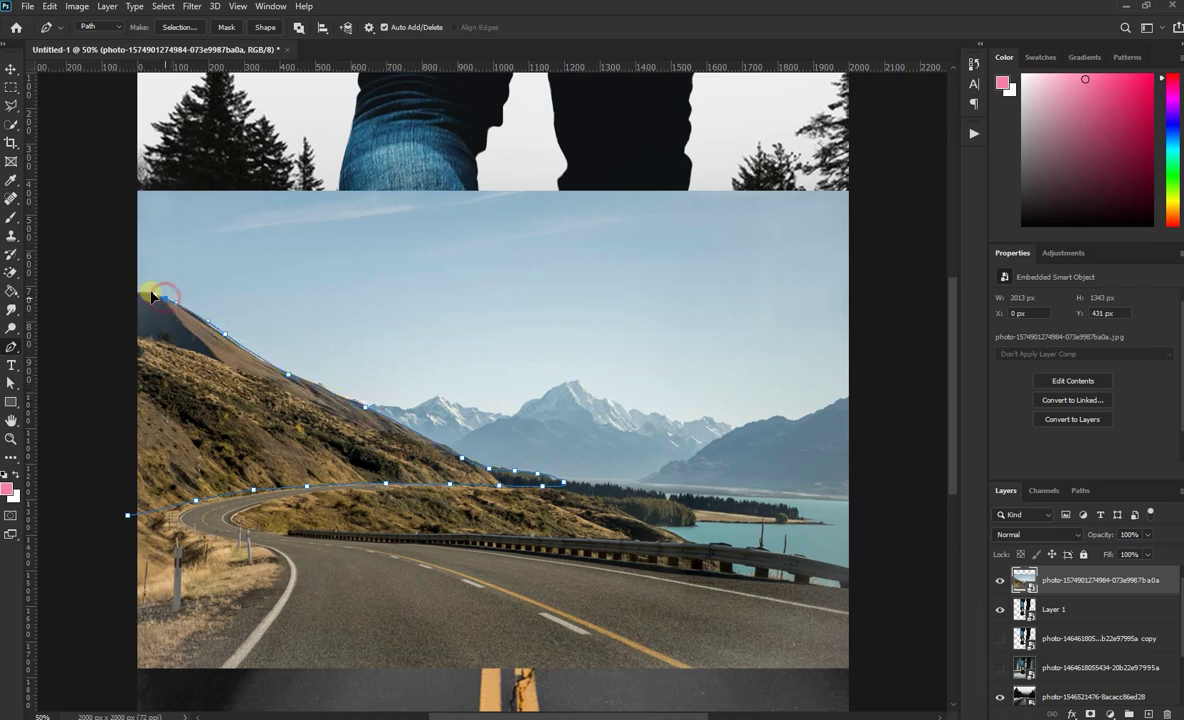
pyautogui.click(128, 297)
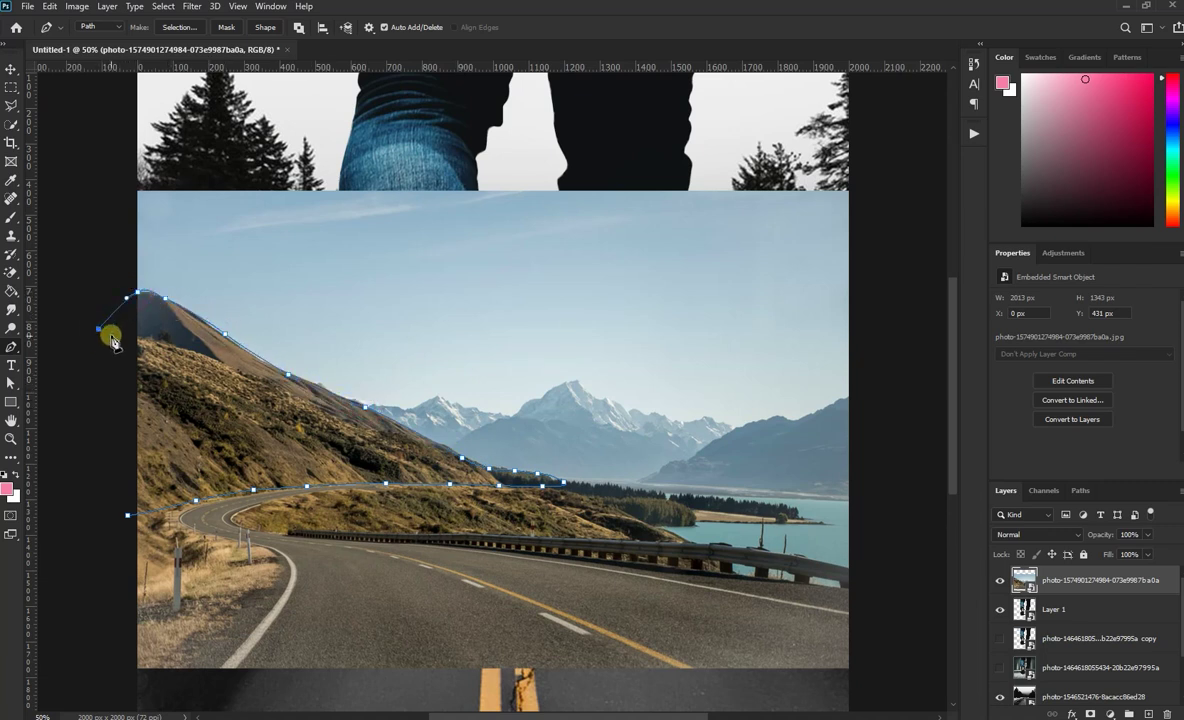
pyautogui.moveTo(112, 340); pyautogui.dragTo(98, 328)
pyautogui.click(98, 452)
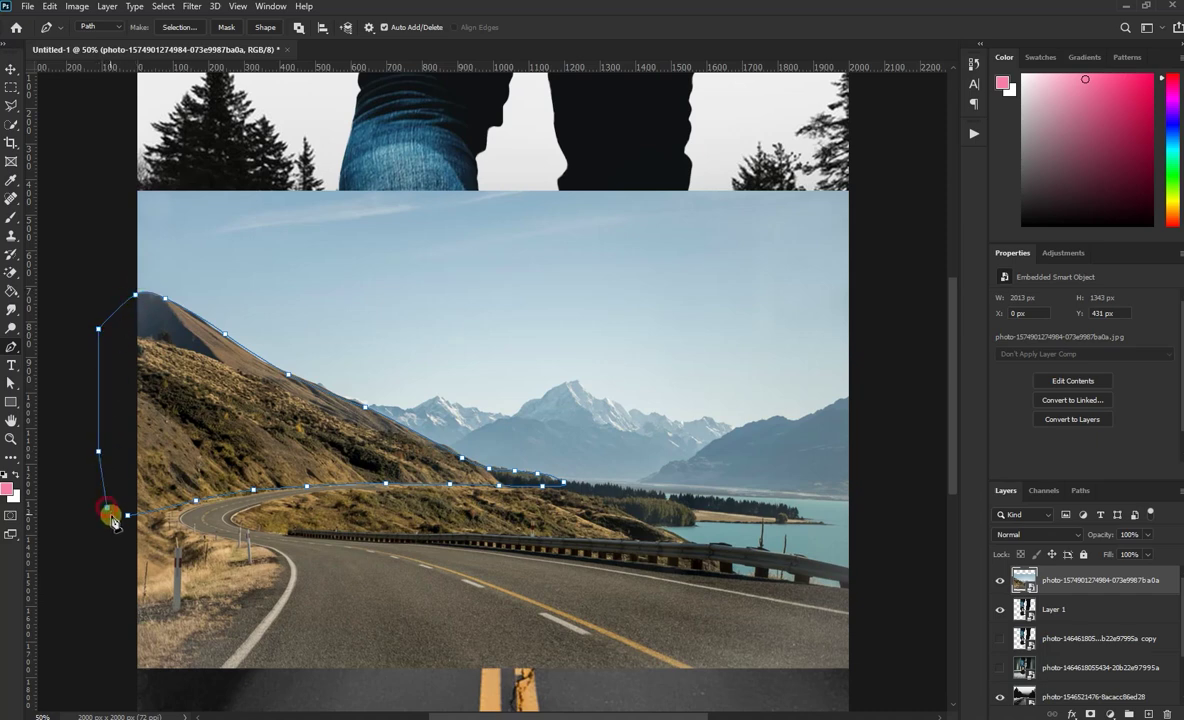
pyautogui.click(107, 508)
pyautogui.click(127, 515)
# Make the hillside path a selection and output it via Select and Mask as a masked new layer
pyautogui.rightClick(180, 455)
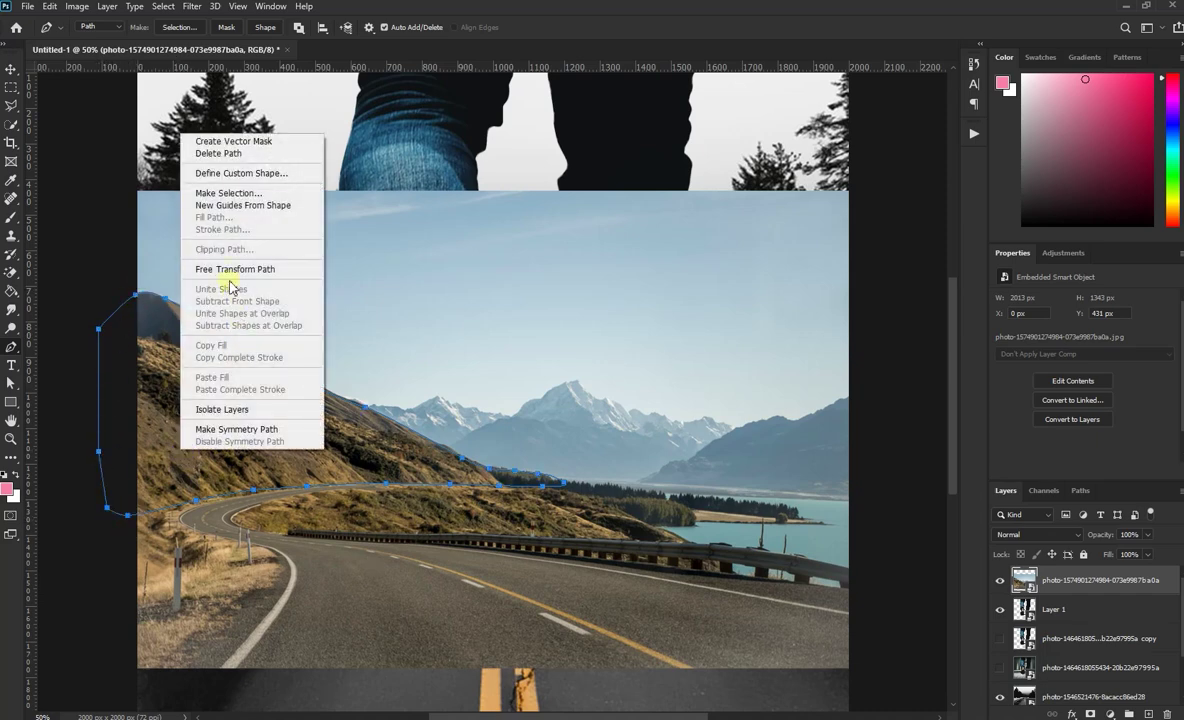
pyautogui.click(216, 186)
pyautogui.click(838, 380)
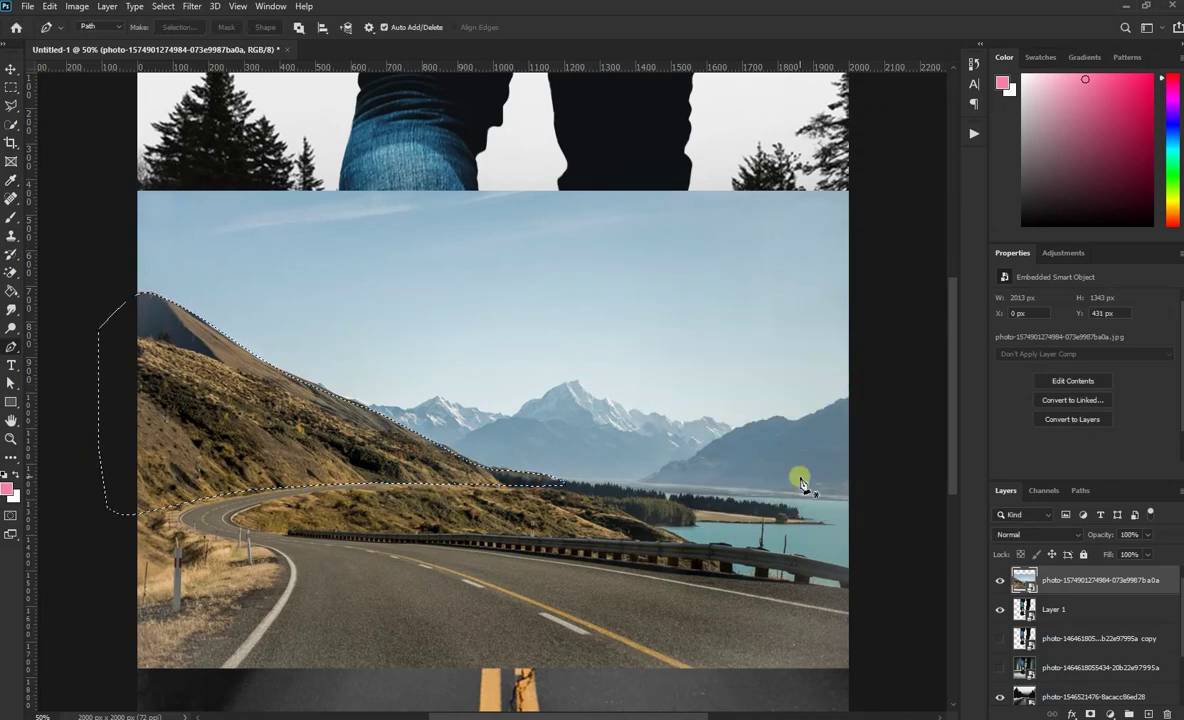
pyautogui.click(11, 87)
pyautogui.rightClick(218, 372)
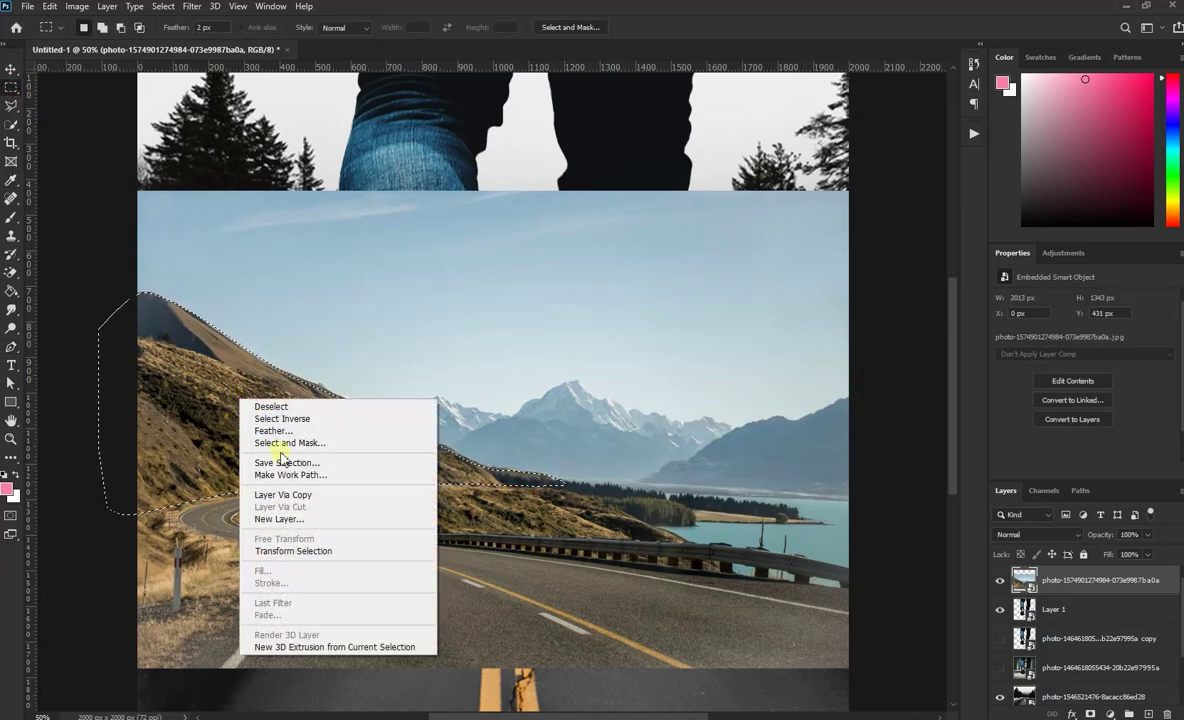
pyautogui.click(545, 26)
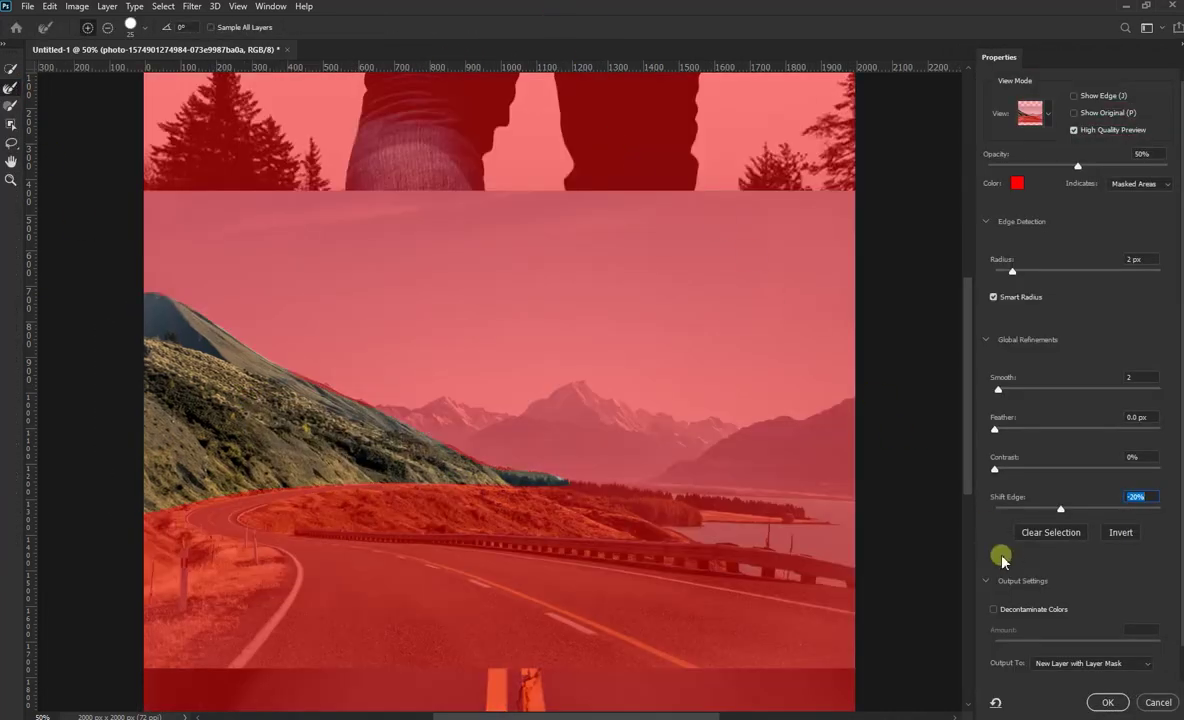
pyautogui.click(1108, 702)
pyautogui.click(11, 68)
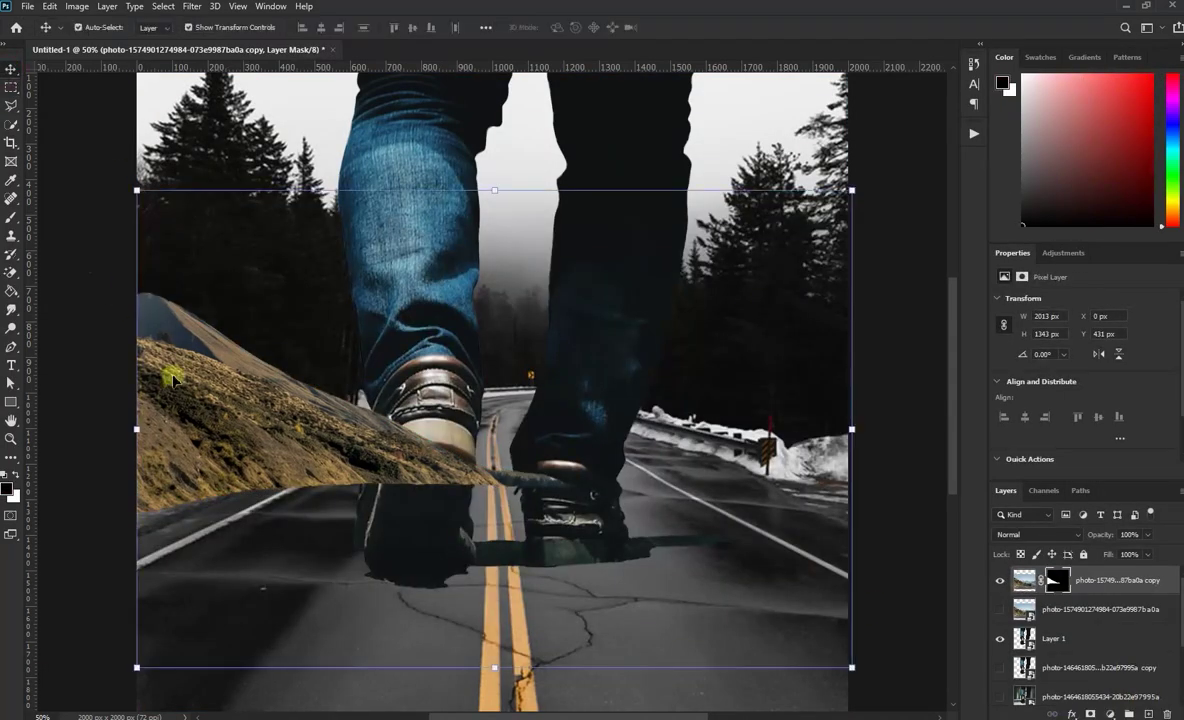
# Convert the hillside copy to a smart object, move it below the legs layer, and raise it
pyautogui.rightClick(1113, 586)
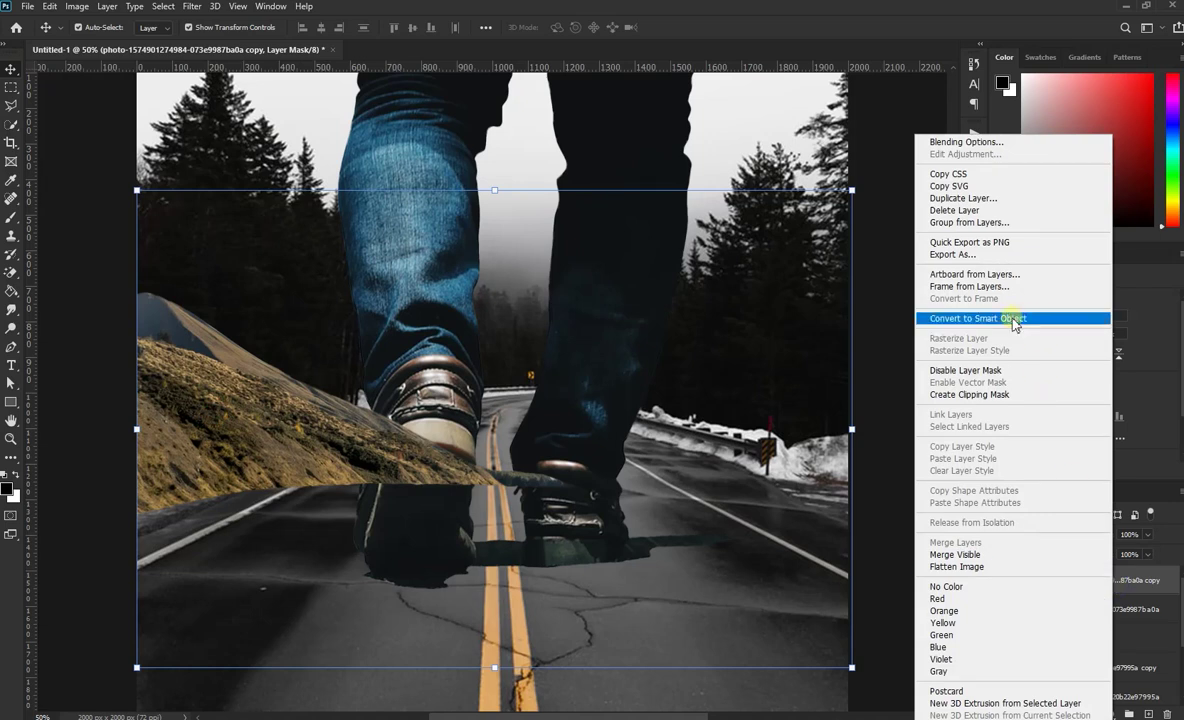
pyautogui.click(1012, 314)
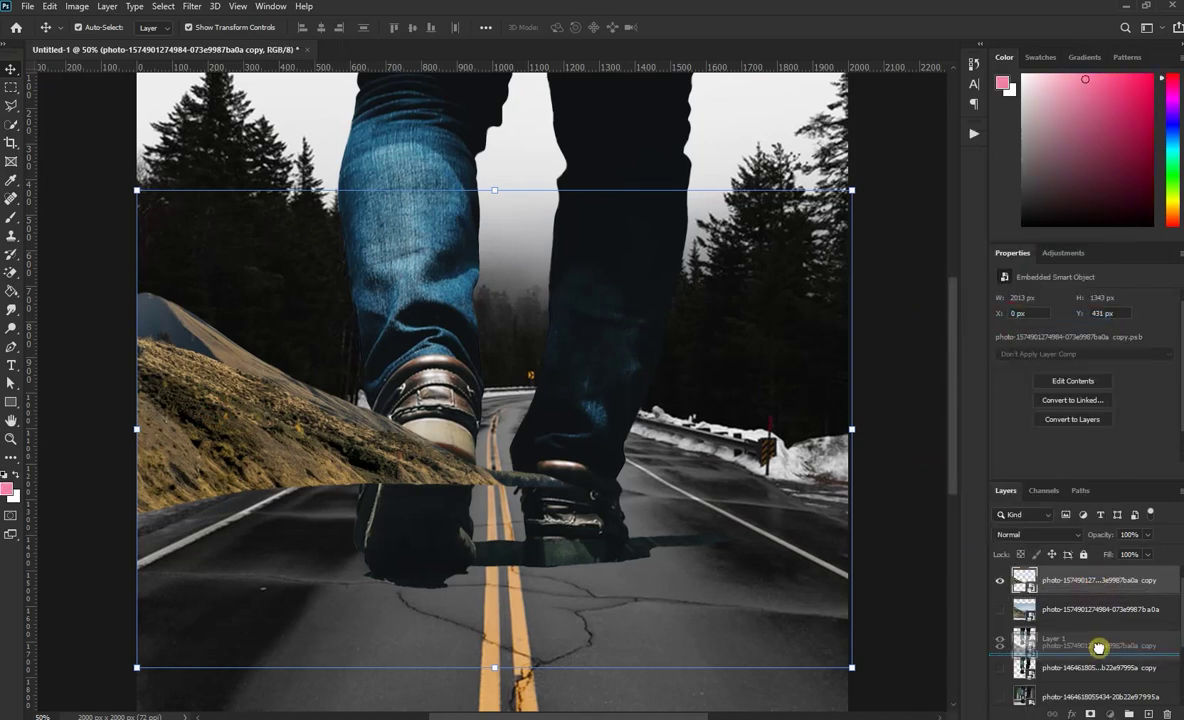
pyautogui.moveTo(1094, 586); pyautogui.dragTo(1099, 650)
pyautogui.moveTo(203, 402)
pyautogui.mouseDown()
pyautogui.moveTo(215, 340)
pyautogui.moveTo(214, 362)
pyautogui.mouseUp()
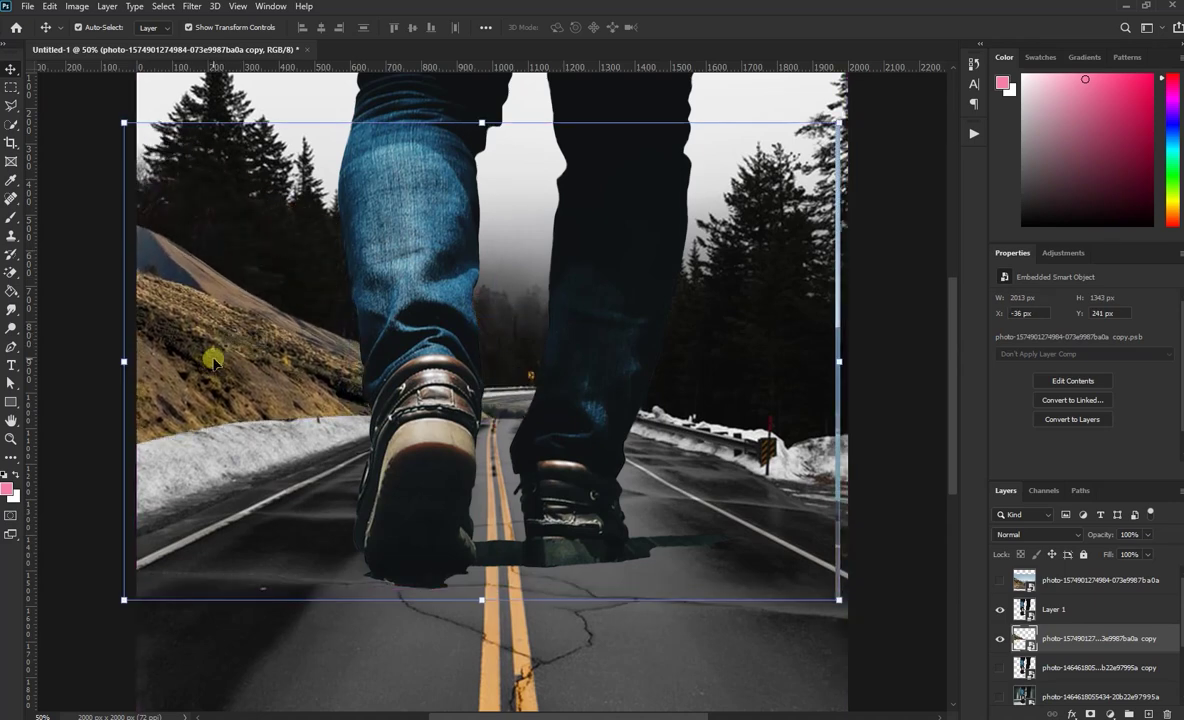
pyautogui.hotkey('ctrl', '-')
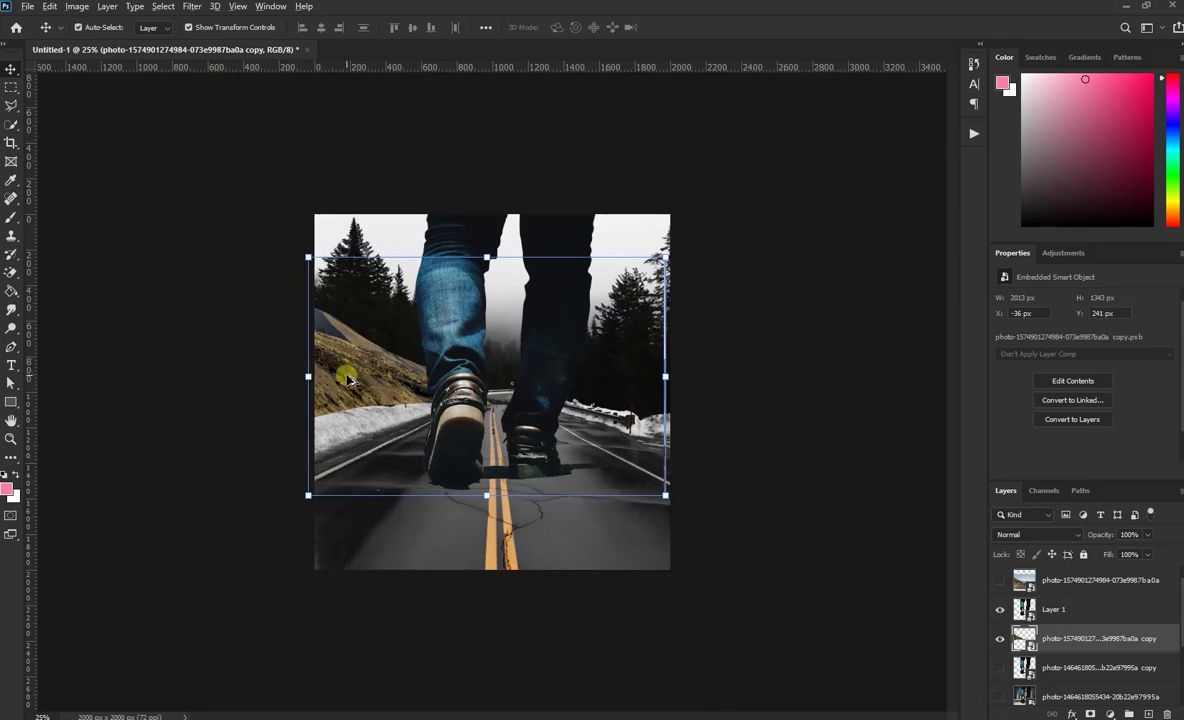
# Duplicate the hillside strip as copy 2, flip it horizontally, rotate about -166°, and place it on the right roadside
pyautogui.moveTo(348, 378); pyautogui.dragTo(468, 378)
pyautogui.rightClick(786, 377)
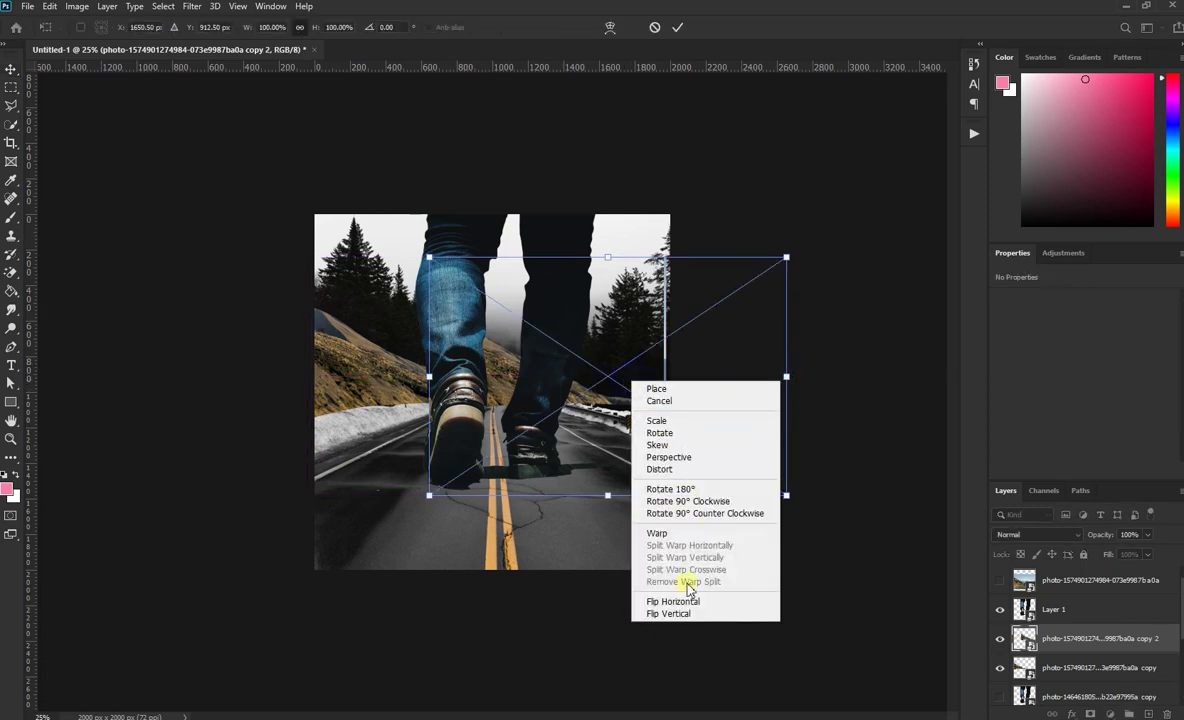
pyautogui.click(673, 601)
pyautogui.moveTo(690, 400)
pyautogui.mouseDown()
pyautogui.moveTo(583, 398)
pyautogui.moveTo(637, 410)
pyautogui.moveTo(634, 396)
pyautogui.mouseUp()
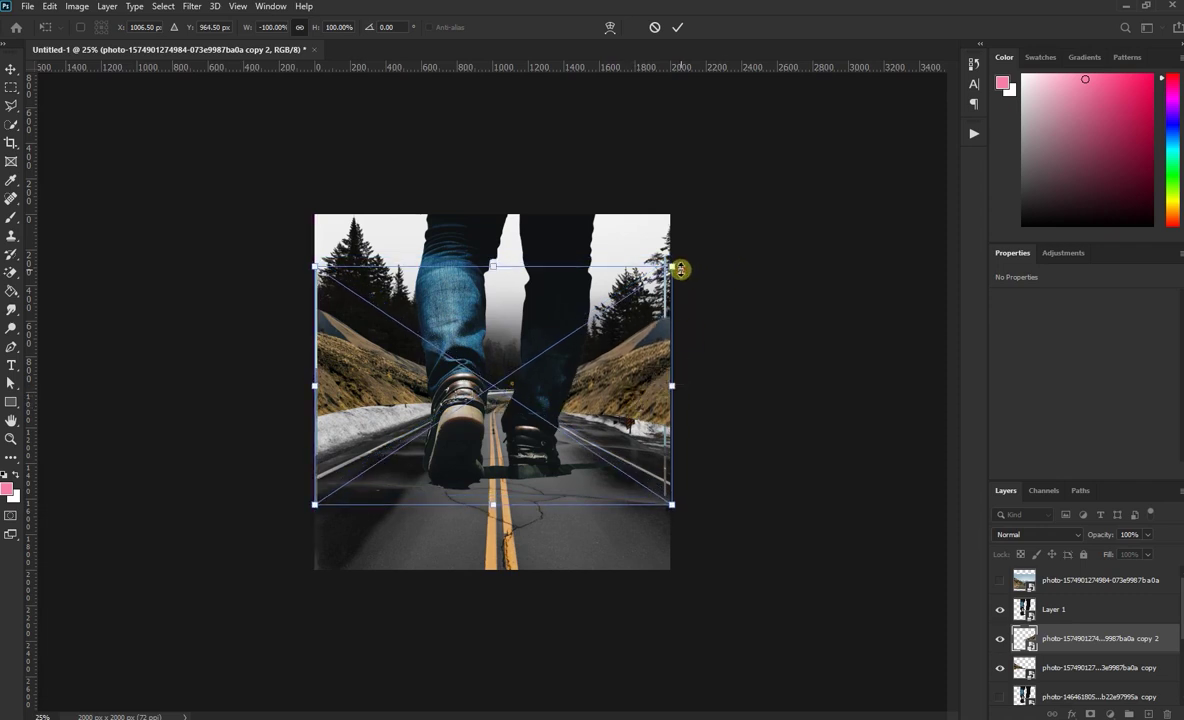
pyautogui.moveTo(668, 265); pyautogui.dragTo(646, 372)
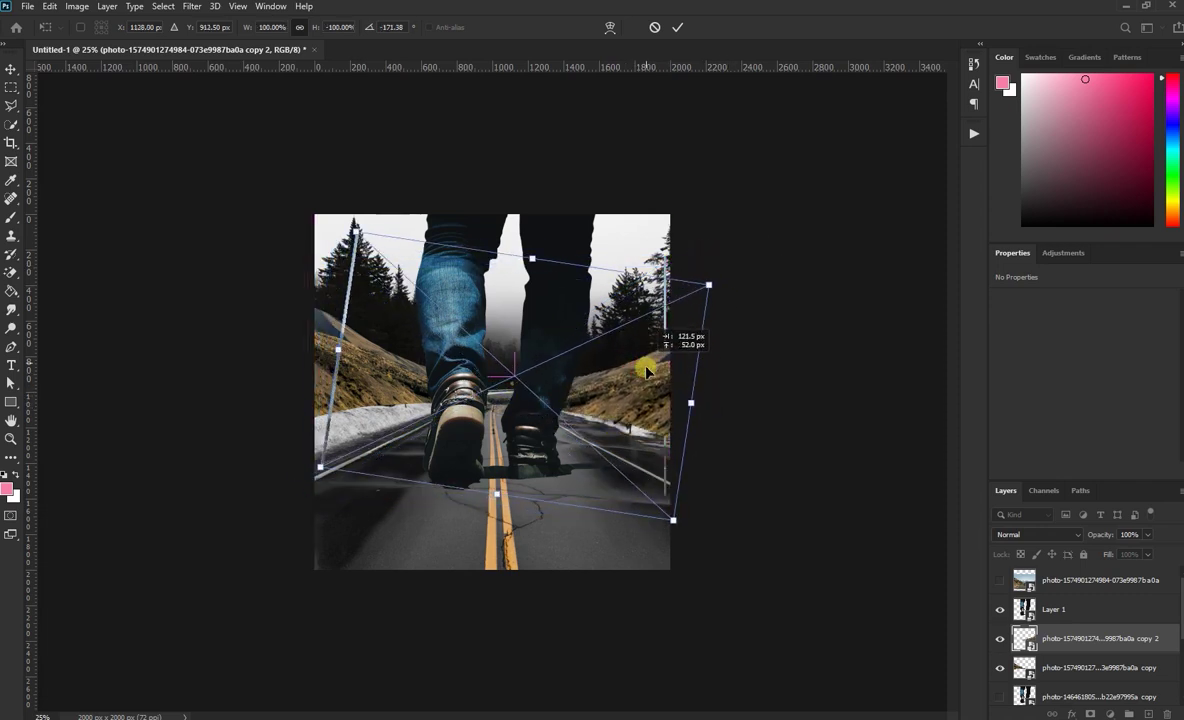
pyautogui.moveTo(745, 268); pyautogui.dragTo(749, 290)
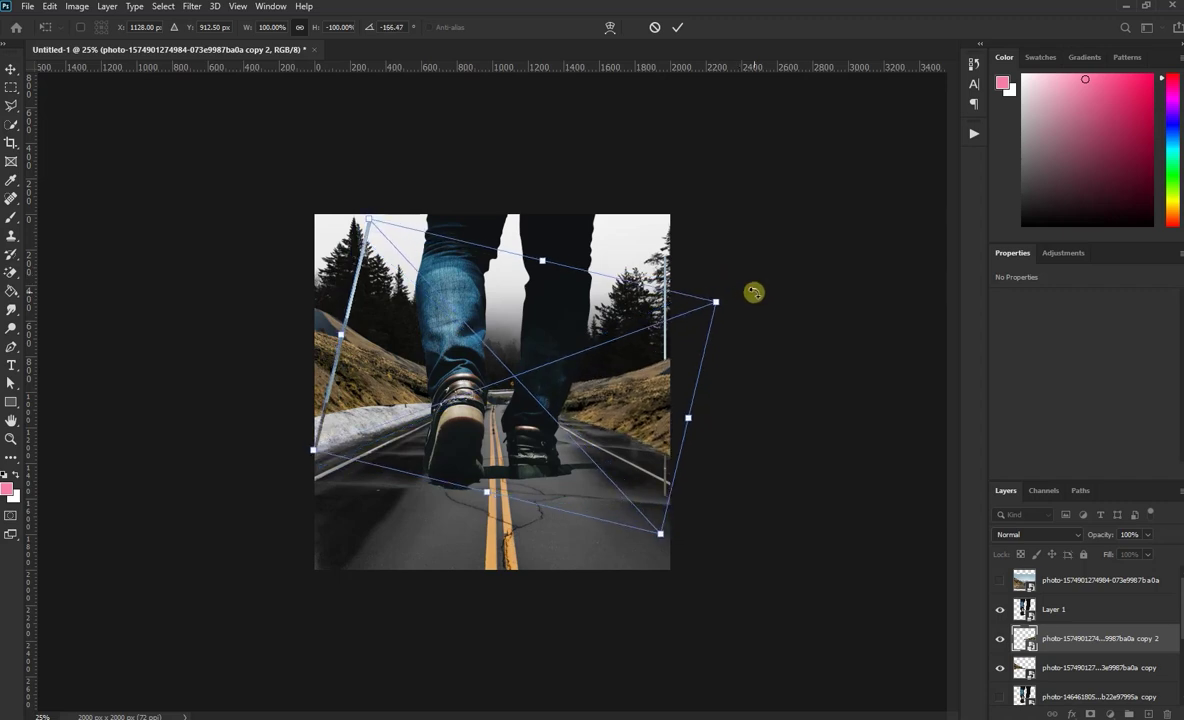
pyautogui.moveTo(648, 377); pyautogui.dragTo(661, 371)
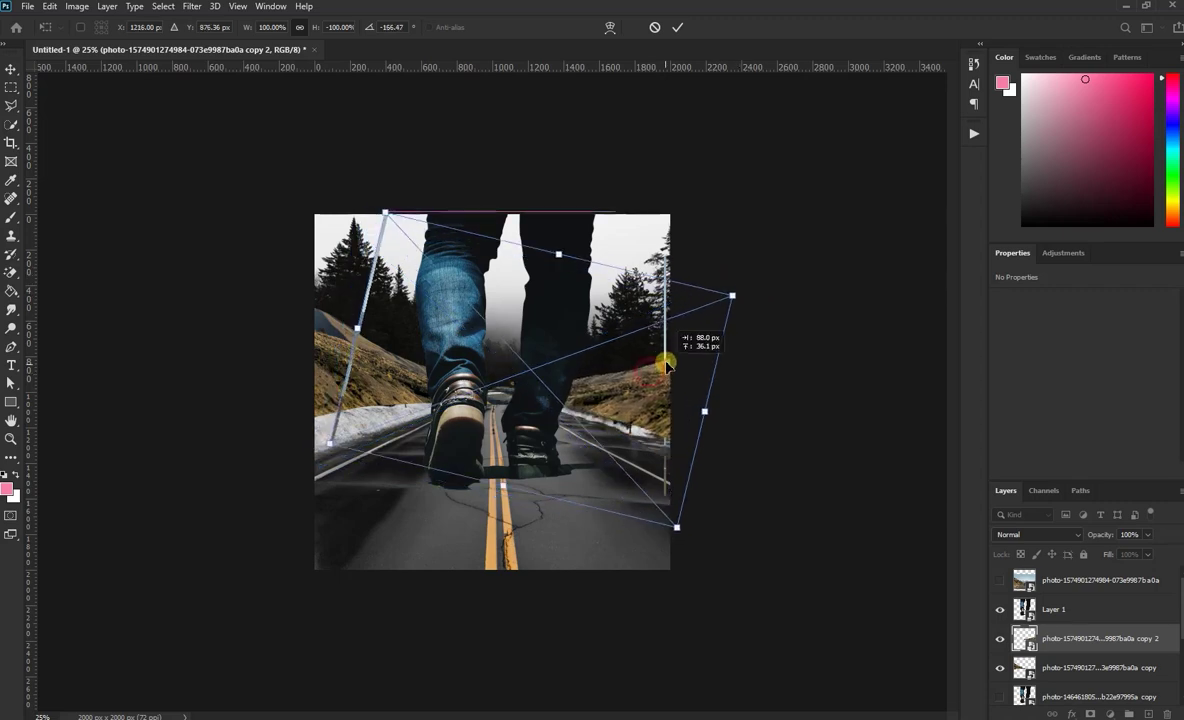
pyautogui.click(677, 27)
pyautogui.click(206, 405)
pyautogui.click(366, 388)
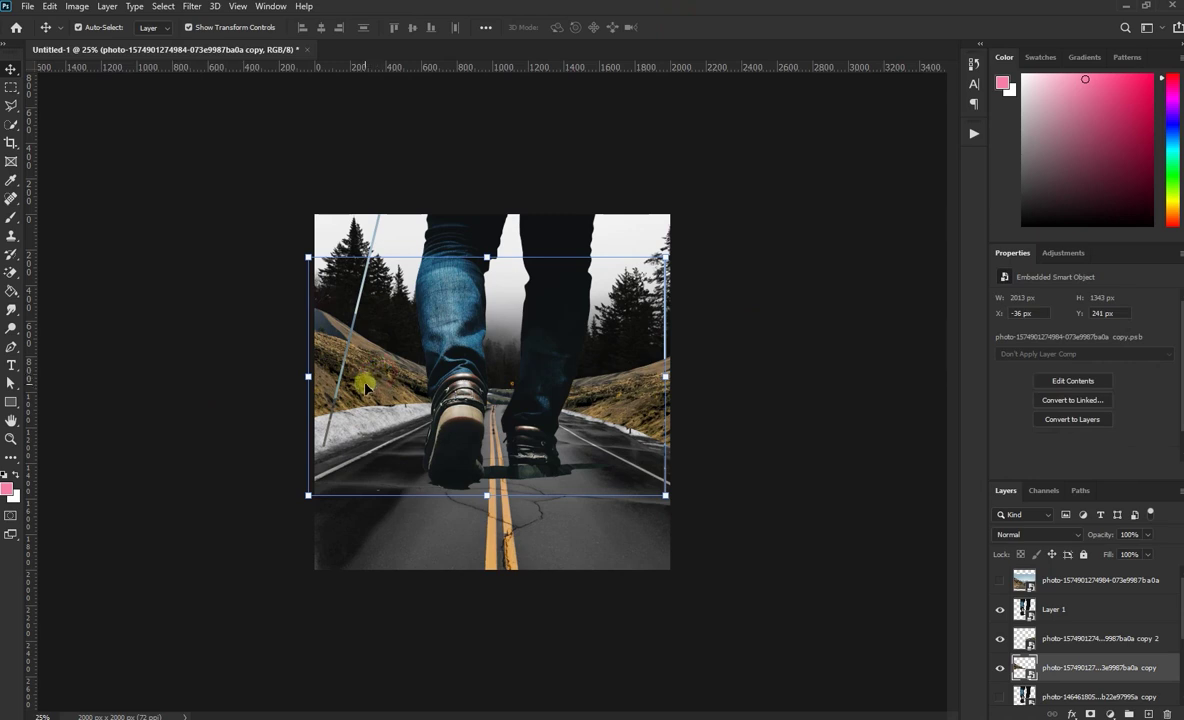
# Rasterize copy 2 and erase its pale diagonal line on the left
pyautogui.click(1078, 637)
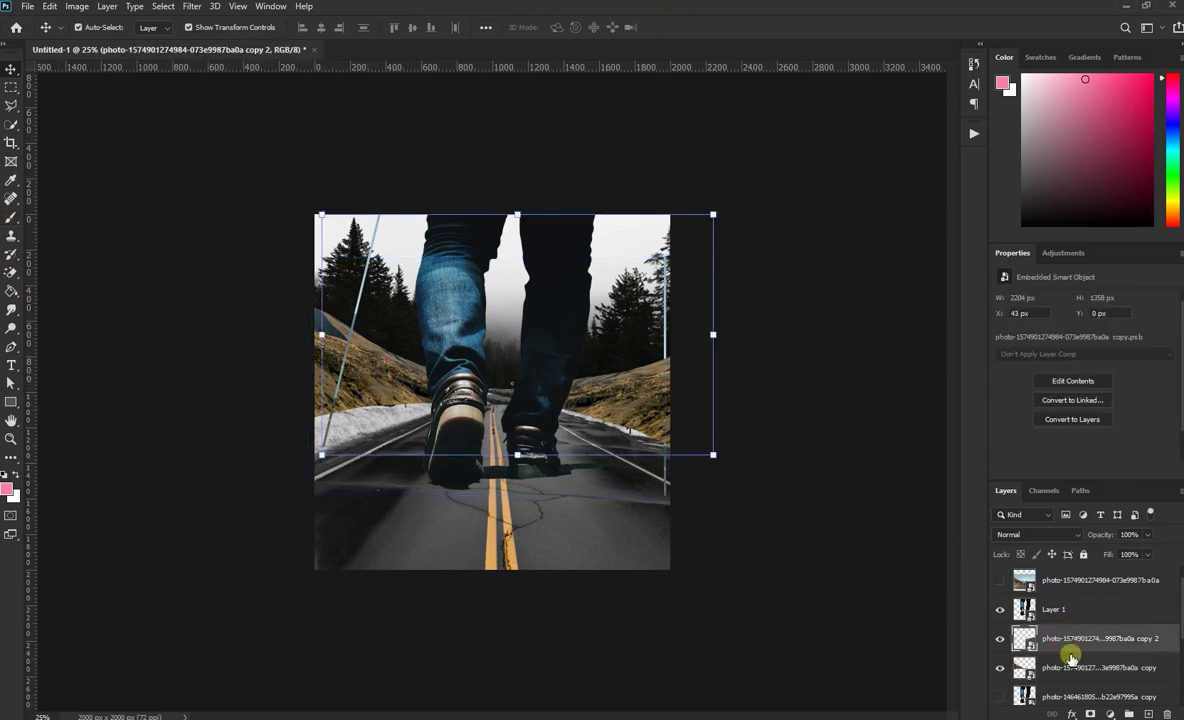
pyautogui.rightClick(1036, 645)
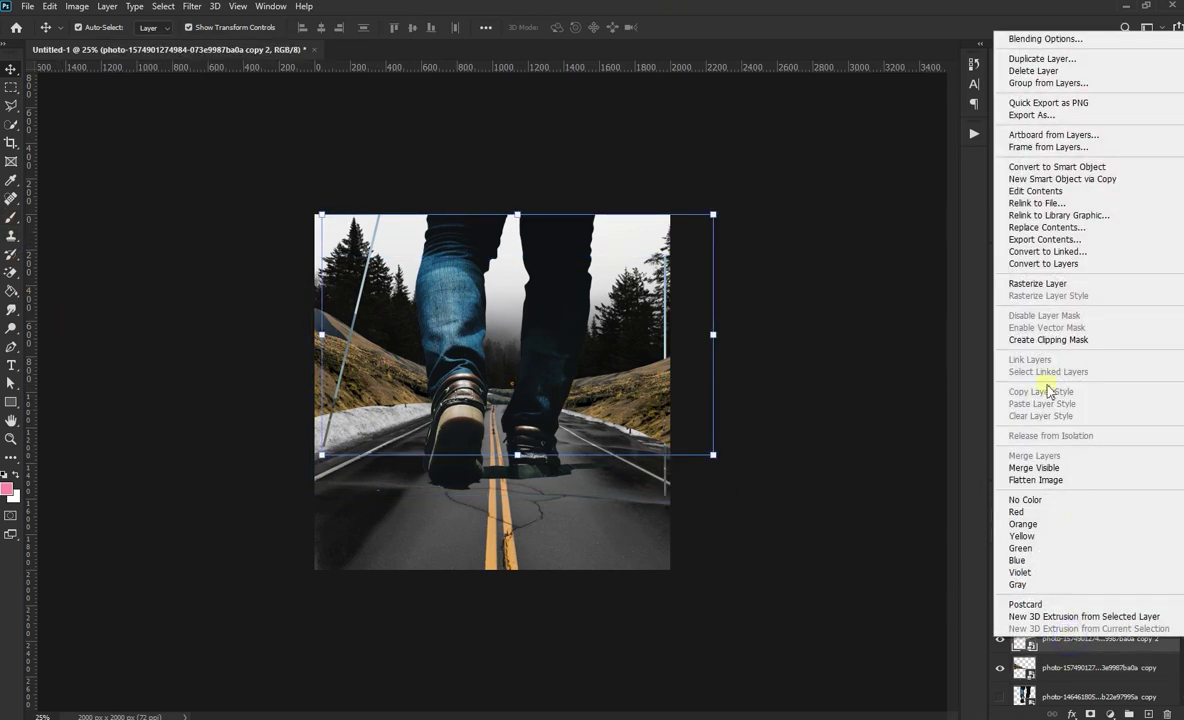
pyautogui.click(1037, 283)
pyautogui.rightClick(11, 273)
pyautogui.click(55, 272)
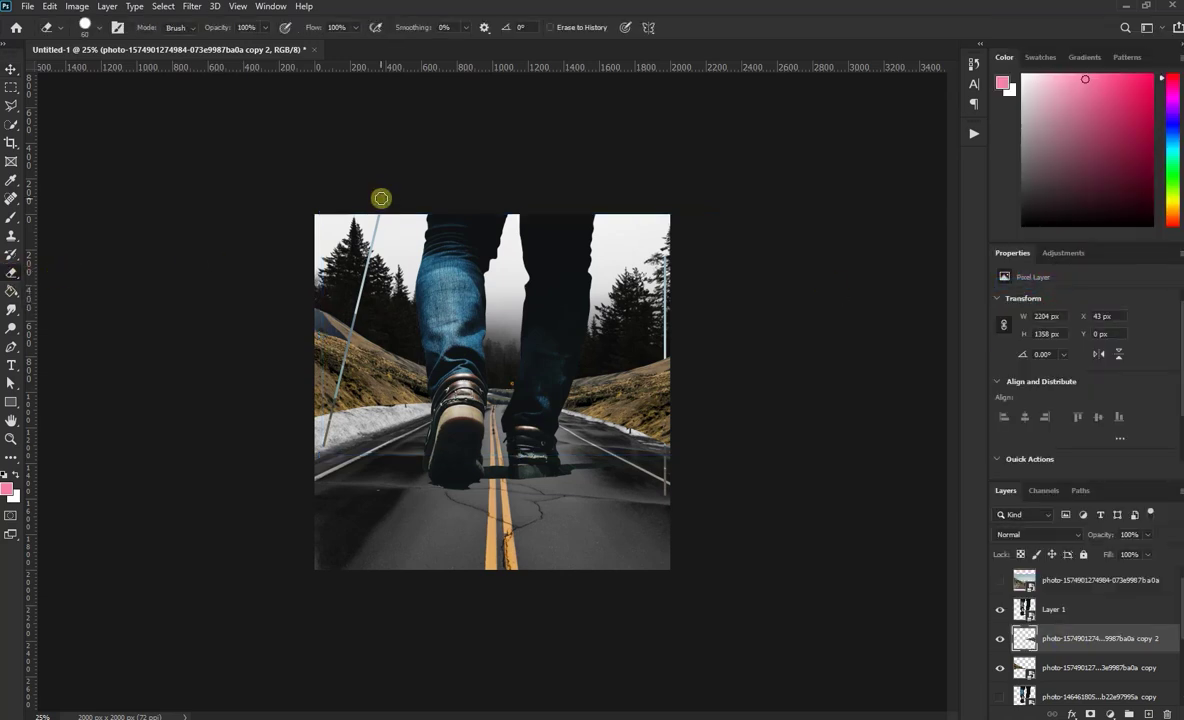
pyautogui.moveTo(369, 250); pyautogui.dragTo(324, 461)
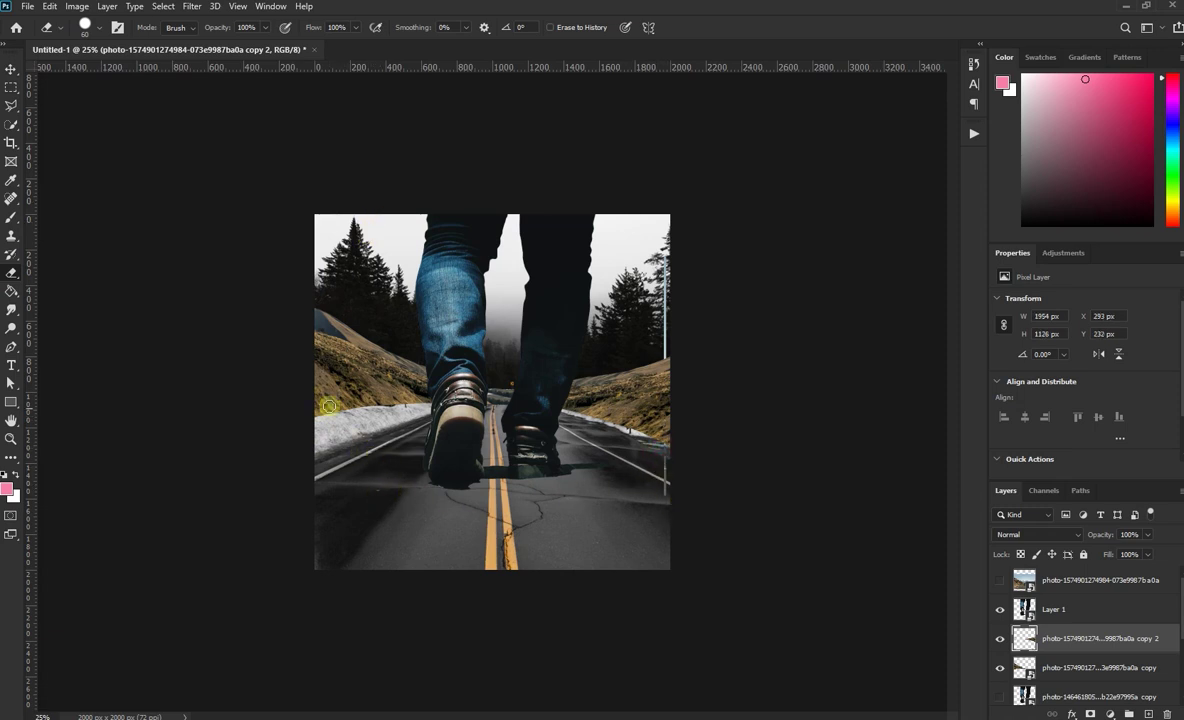
pyautogui.click(11, 69)
# Rasterize the 'copy' layer and erase the white sky and pole at its right edge
pyautogui.click(320, 342)
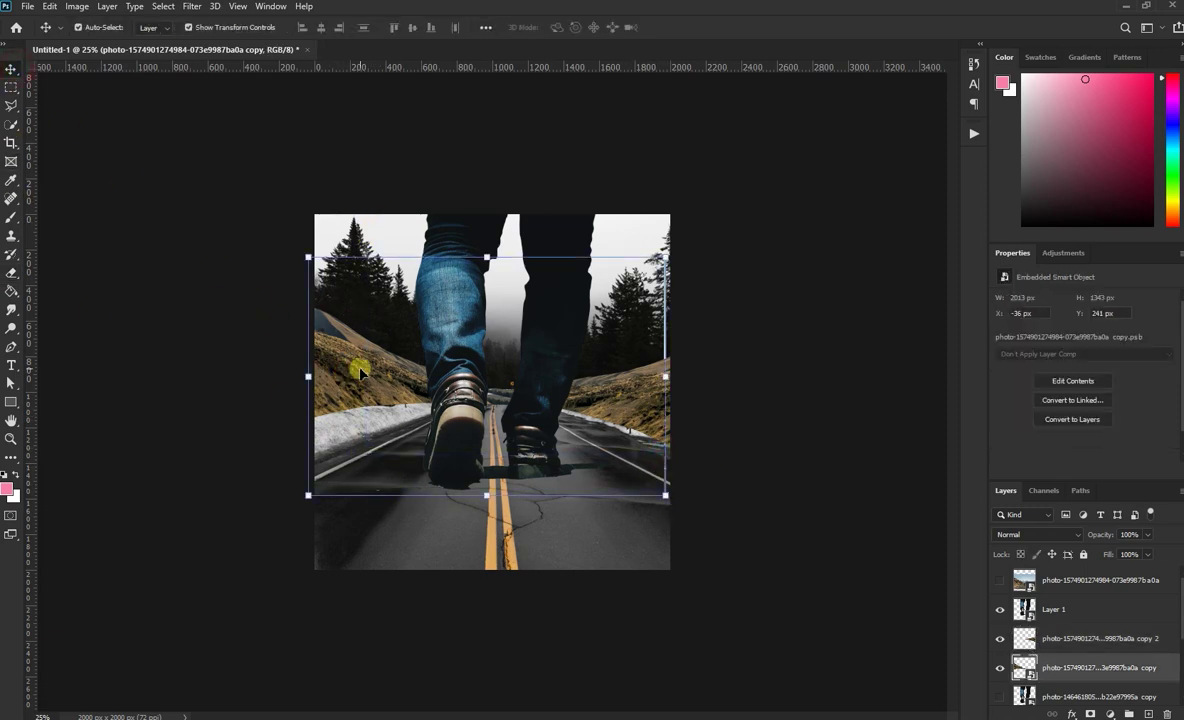
pyautogui.click(11, 274)
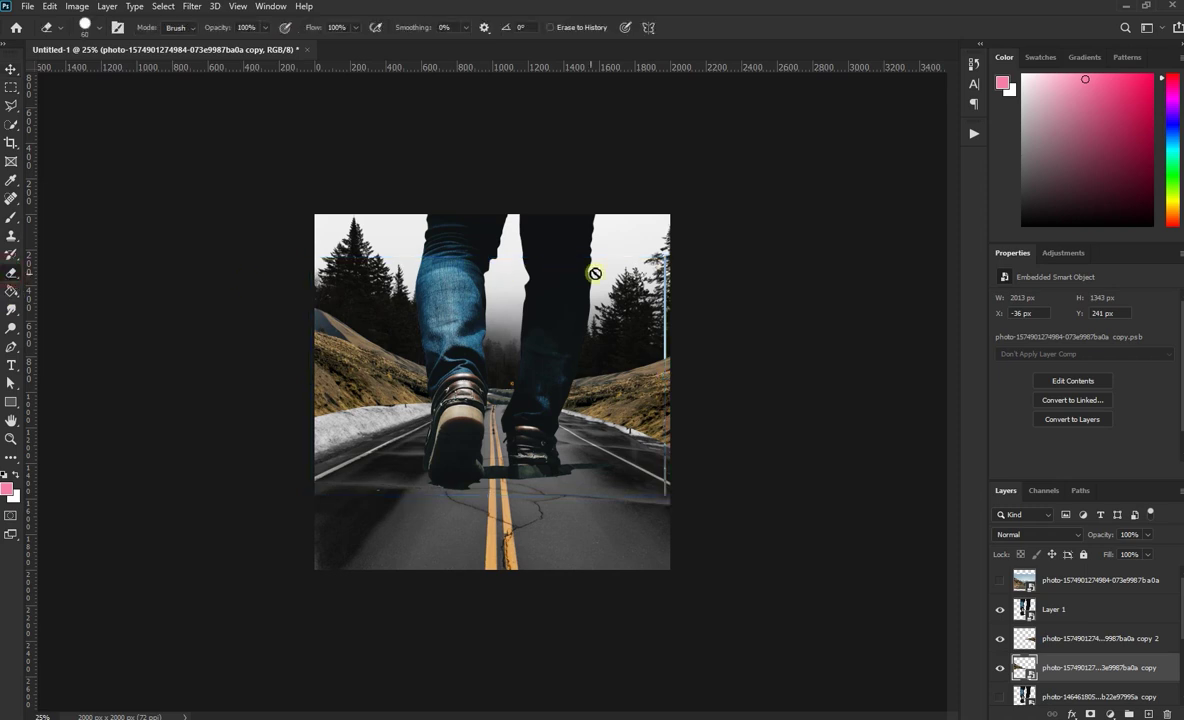
pyautogui.click(665, 248)
pyautogui.click(533, 265)
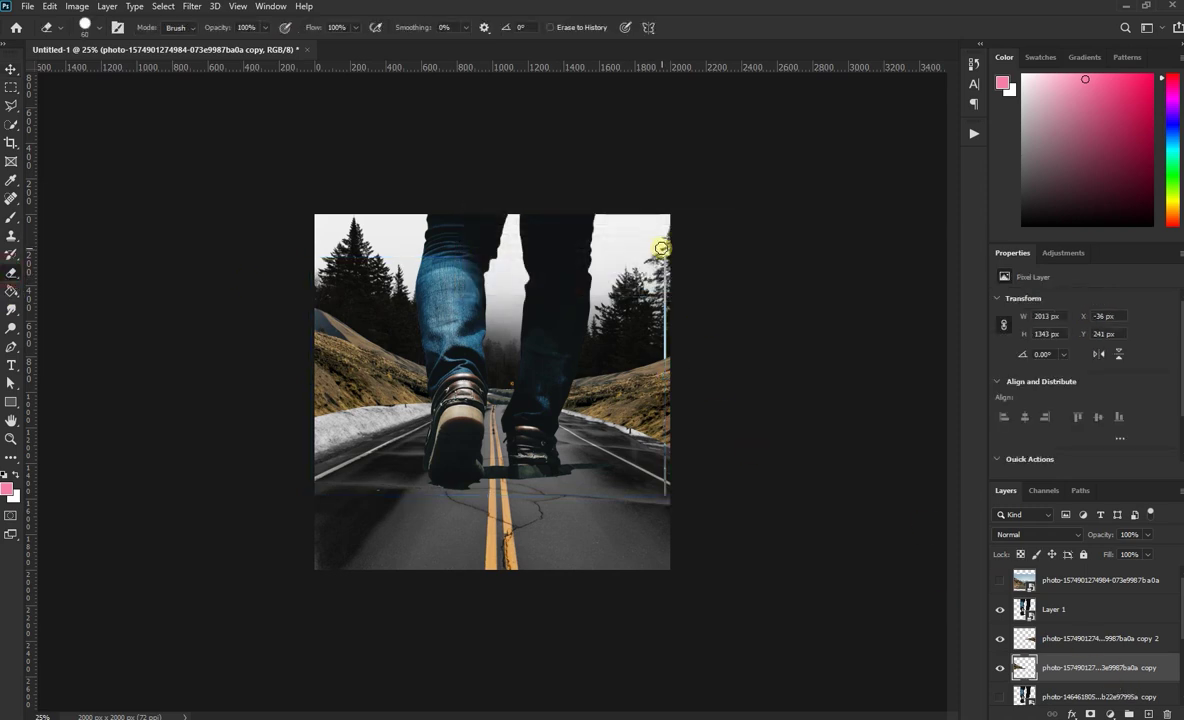
pyautogui.moveTo(662, 247); pyautogui.dragTo(657, 347)
pyautogui.click(11, 68)
# Lower the 'copy' hillside, rotate it to tilt the slope, and warp its top edge upward
pyautogui.moveTo(340, 370); pyautogui.dragTo(348, 397)
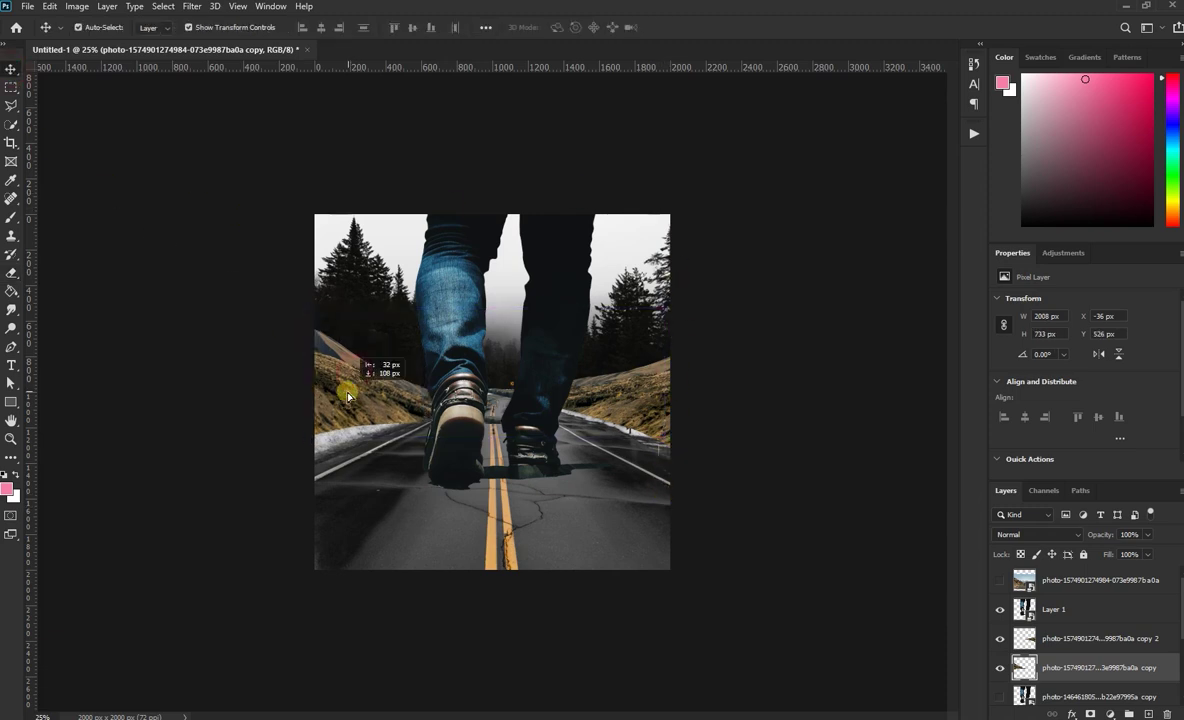
pyautogui.hotkey('ctrl', 't')
pyautogui.moveTo(690, 312); pyautogui.dragTo(364, 398)
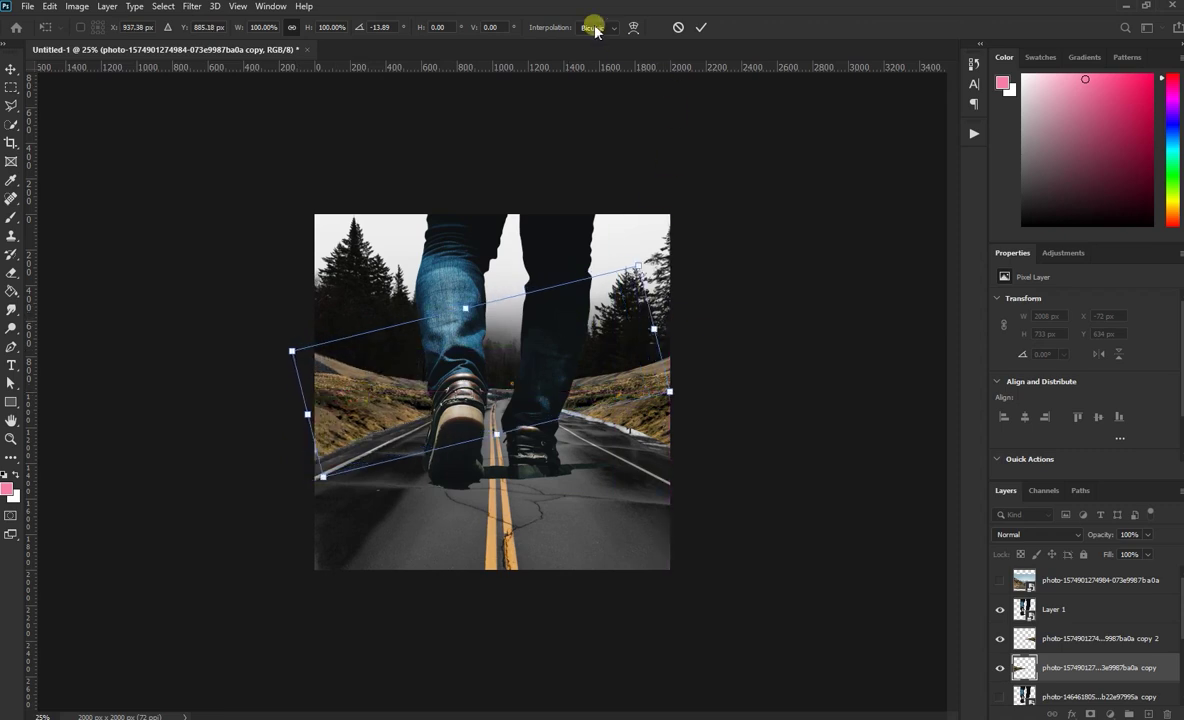
pyautogui.click(632, 28)
pyautogui.moveTo(298, 356); pyautogui.dragTo(290, 332)
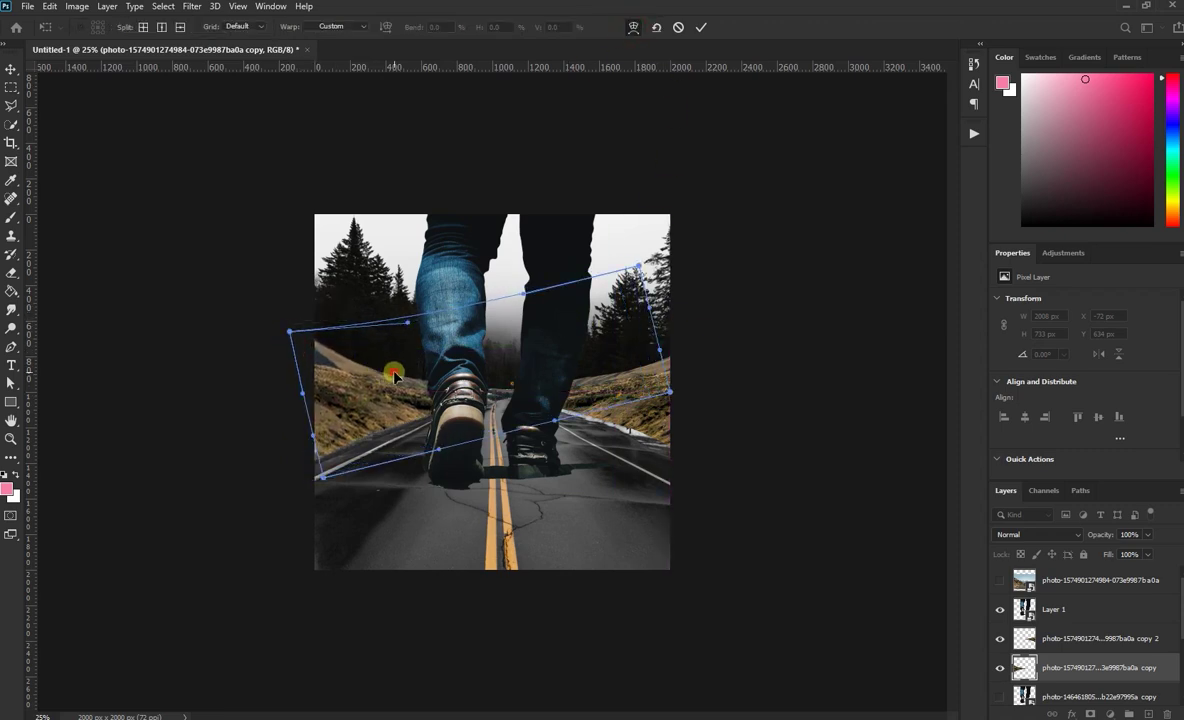
pyautogui.moveTo(407, 322); pyautogui.dragTo(421, 203)
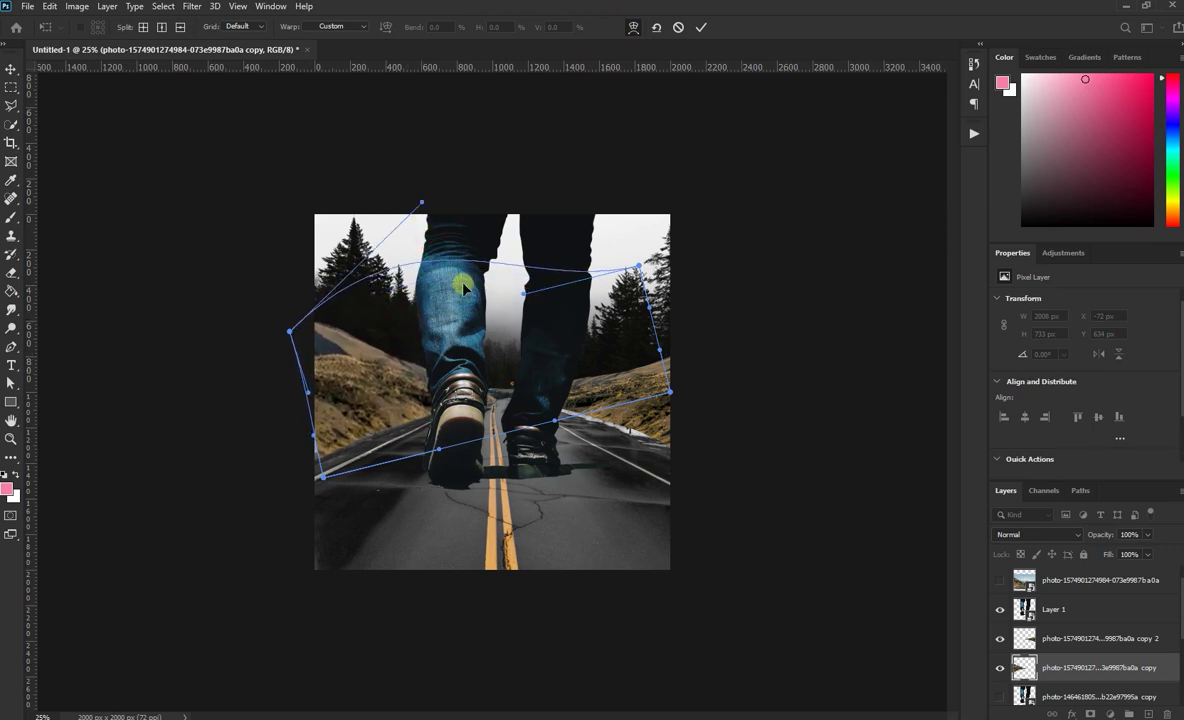
pyautogui.moveTo(638, 270)
pyautogui.mouseDown()
pyautogui.moveTo(716, 233)
pyautogui.moveTo(672, 240)
pyautogui.mouseUp()
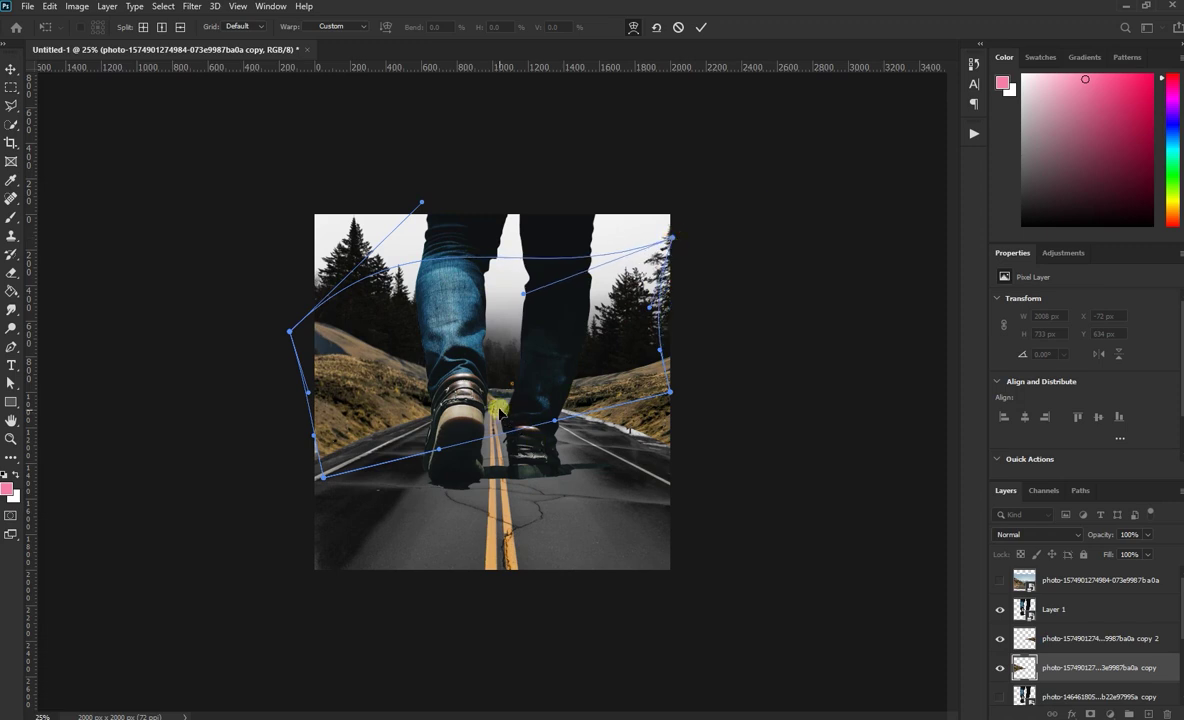
pyautogui.moveTo(500, 410); pyautogui.dragTo(510, 398)
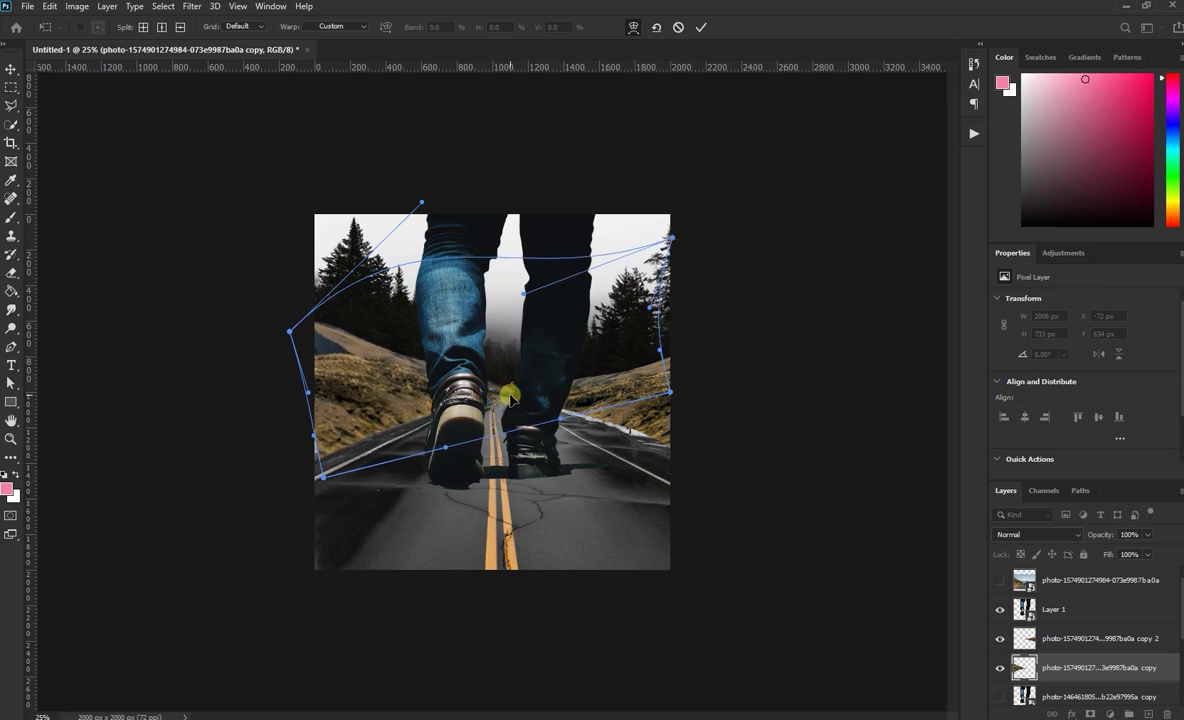
pyautogui.click(701, 27)
pyautogui.click(642, 392)
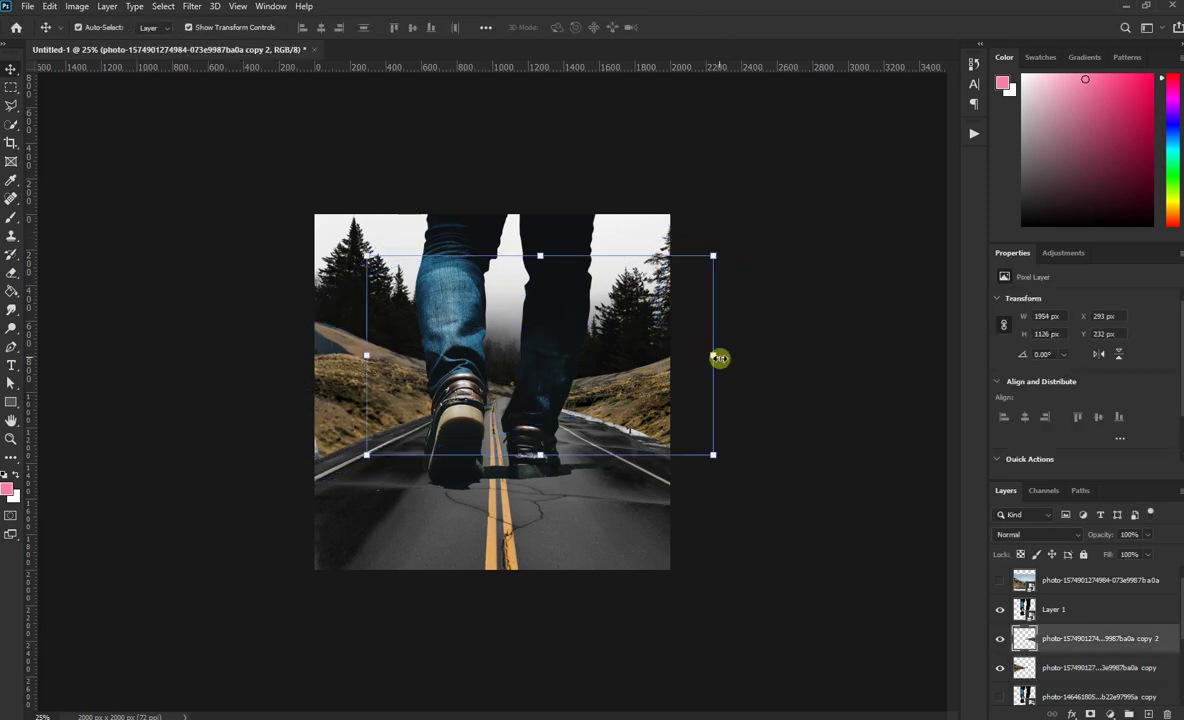
# Warp copy 2, pulling its corners outward and arching its top edge around the road
pyautogui.hotkey('ctrl', 't')
pyautogui.click(634, 27)
pyautogui.moveTo(713, 455); pyautogui.dragTo(722, 480)
pyautogui.moveTo(361, 463); pyautogui.dragTo(329, 447)
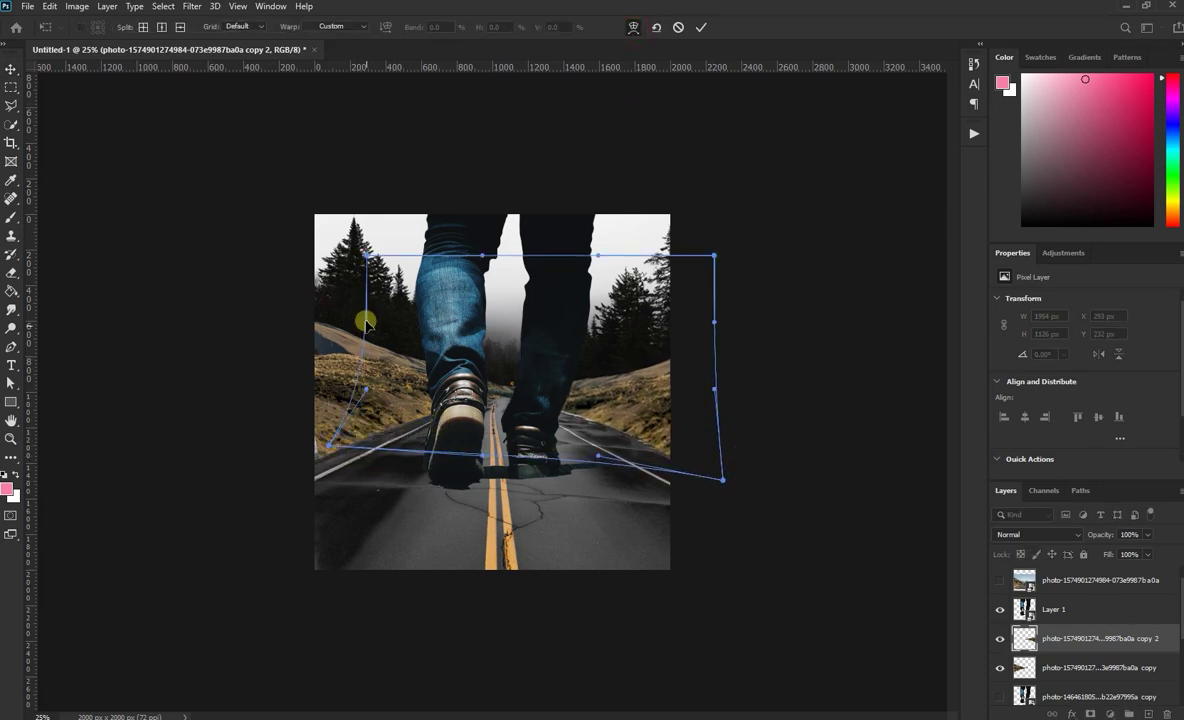
pyautogui.moveTo(363, 257); pyautogui.dragTo(331, 222)
pyautogui.moveTo(345, 322); pyautogui.dragTo(288, 330)
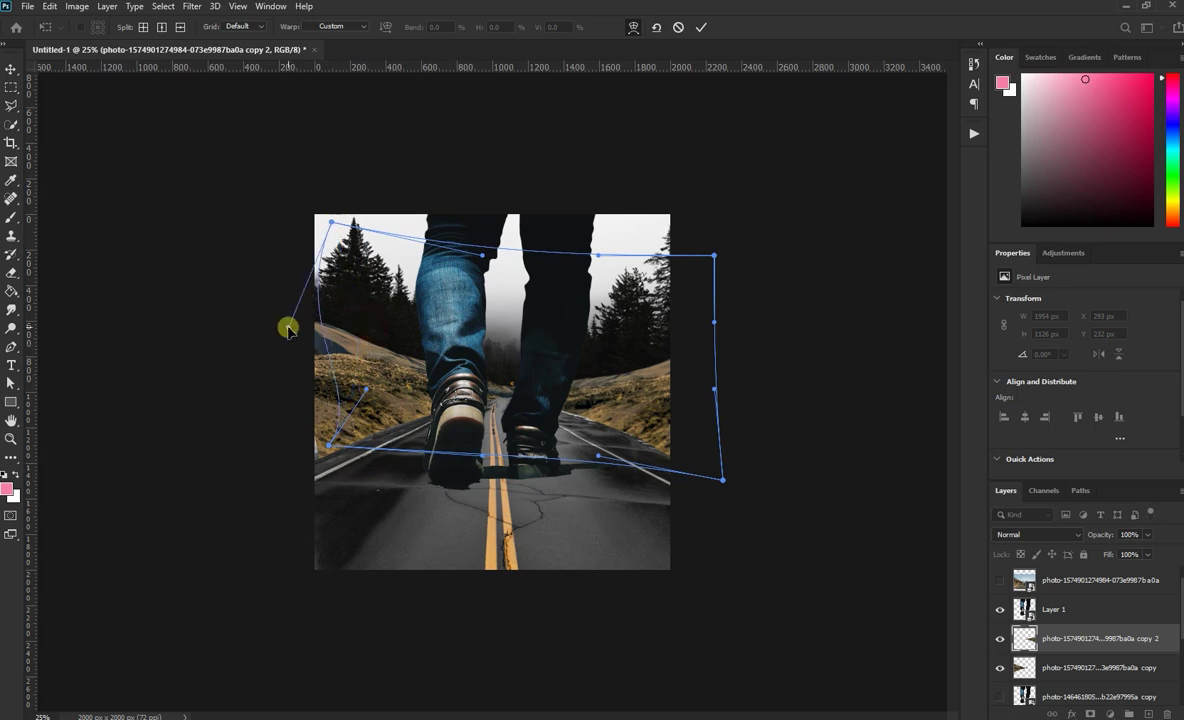
pyautogui.moveTo(718, 259); pyautogui.dragTo(727, 296)
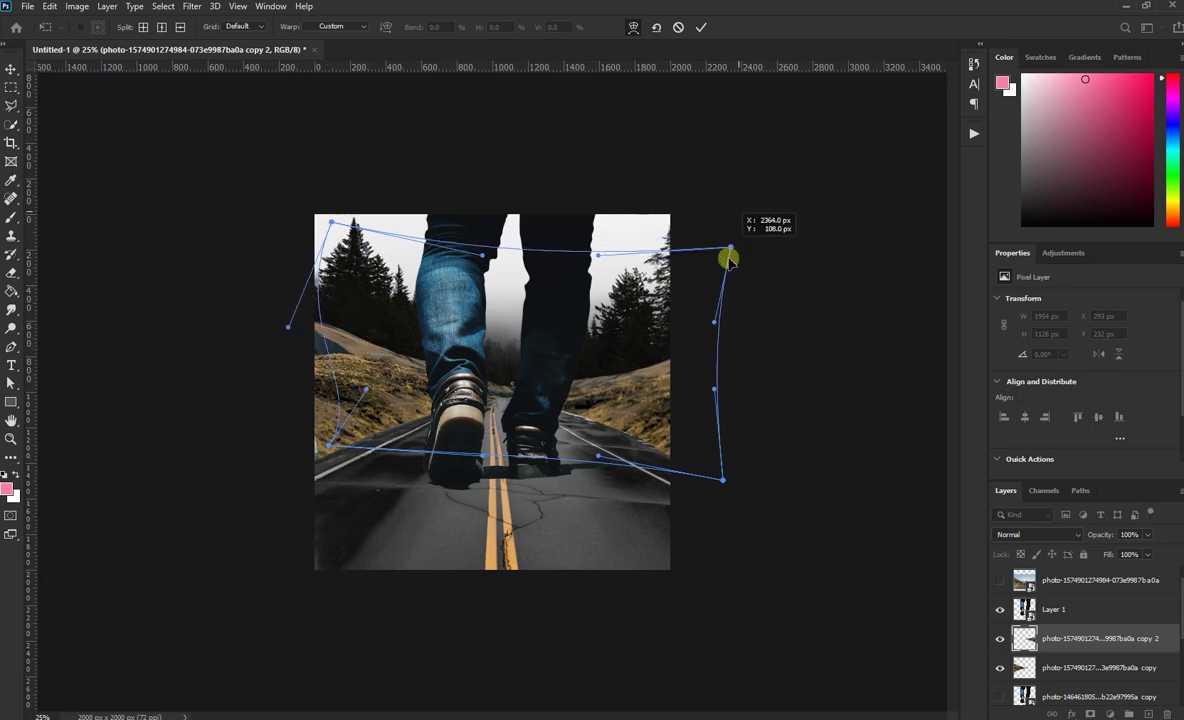
pyautogui.moveTo(613, 260); pyautogui.dragTo(607, 75)
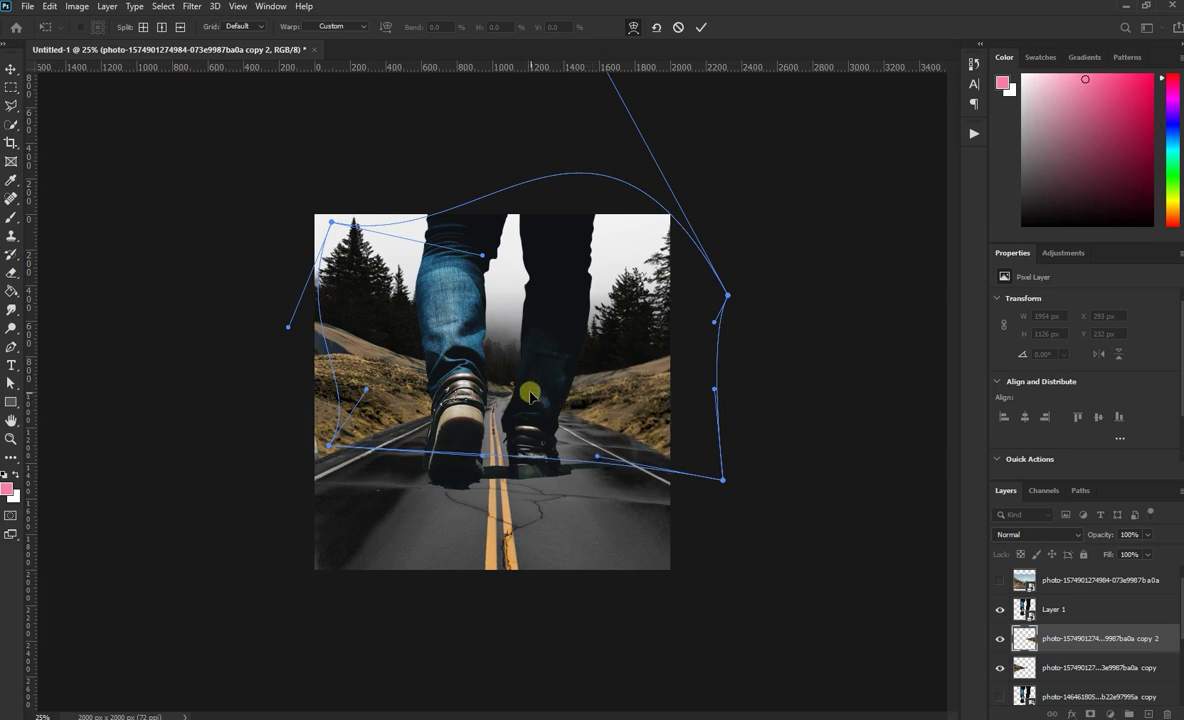
pyautogui.moveTo(530, 397)
pyautogui.mouseDown()
pyautogui.moveTo(630, 447)
pyautogui.moveTo(694, 445)
pyautogui.mouseUp()
pyautogui.click(701, 27)
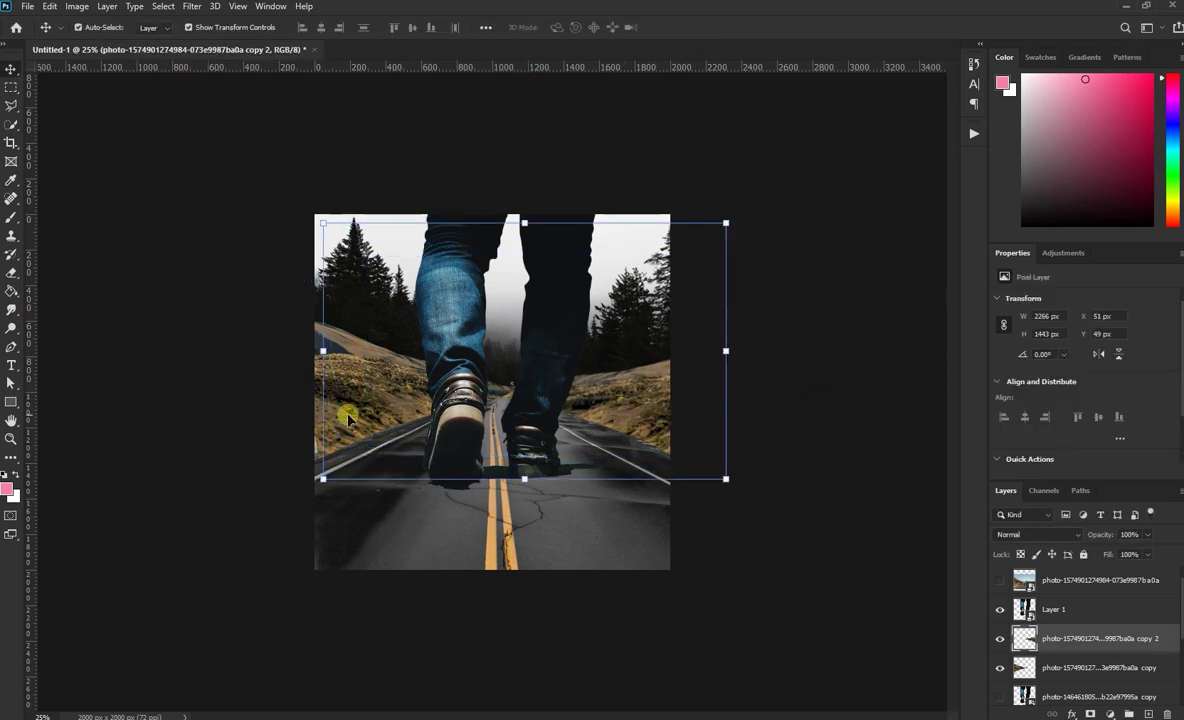
# Warp the 'copy' layer's bottom-left corner outward to meet the road
pyautogui.click(322, 384)
pyautogui.click(289, 458)
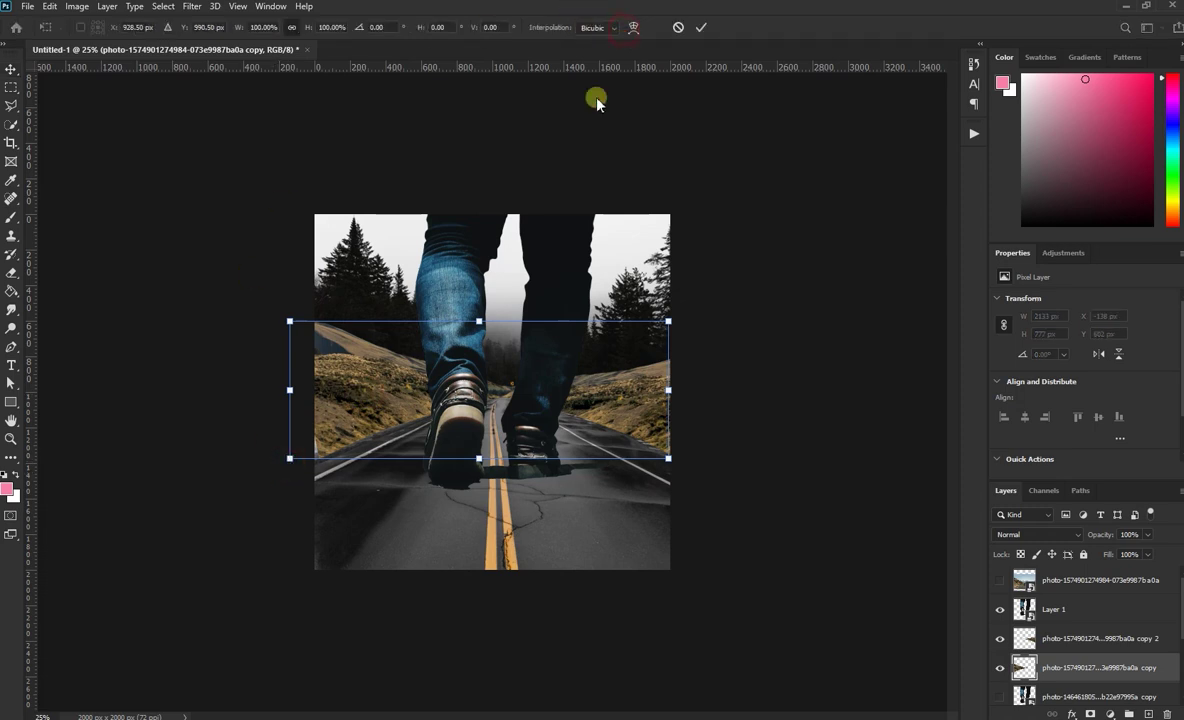
pyautogui.click(634, 36)
pyautogui.moveTo(292, 470); pyautogui.dragTo(271, 471)
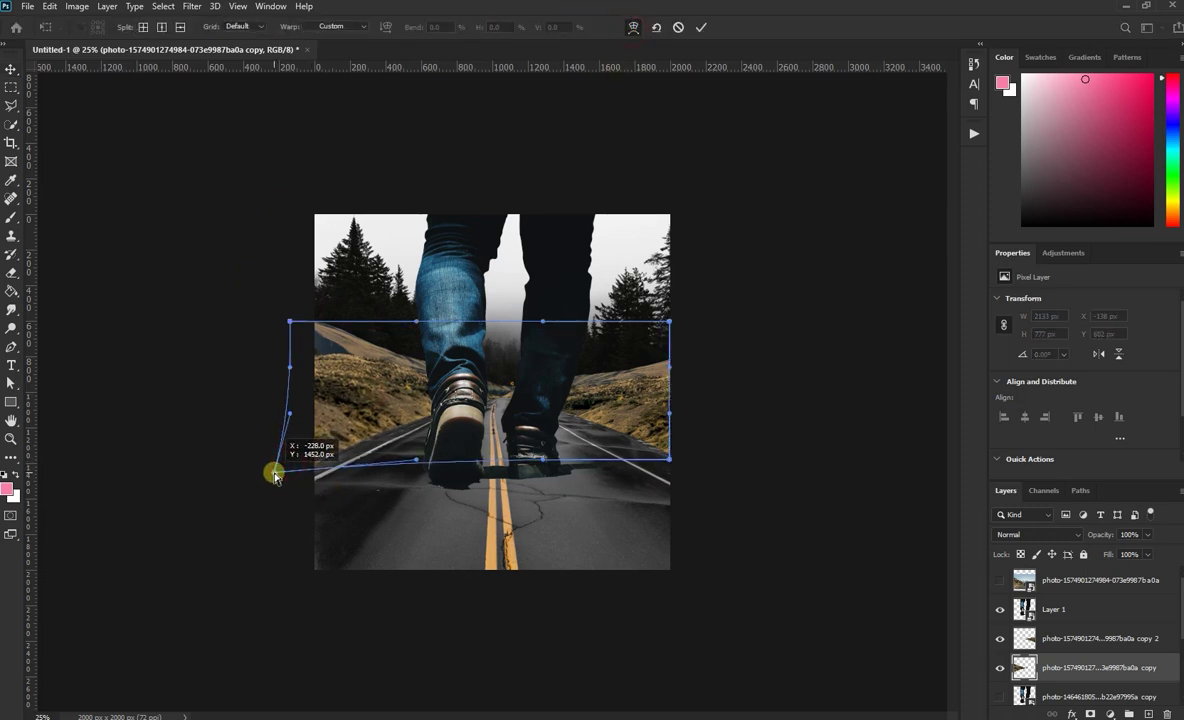
pyautogui.click(678, 27)
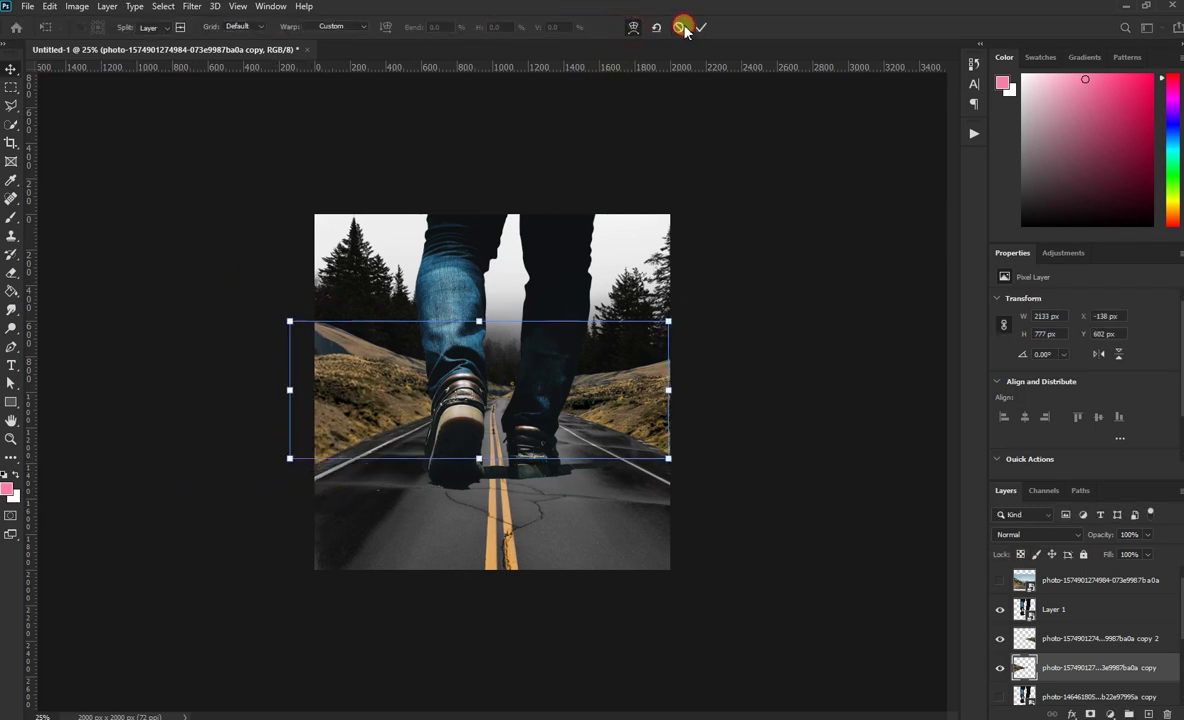
pyautogui.click(289, 456)
pyautogui.click(589, 27)
pyautogui.moveTo(287, 457); pyautogui.dragTo(272, 472)
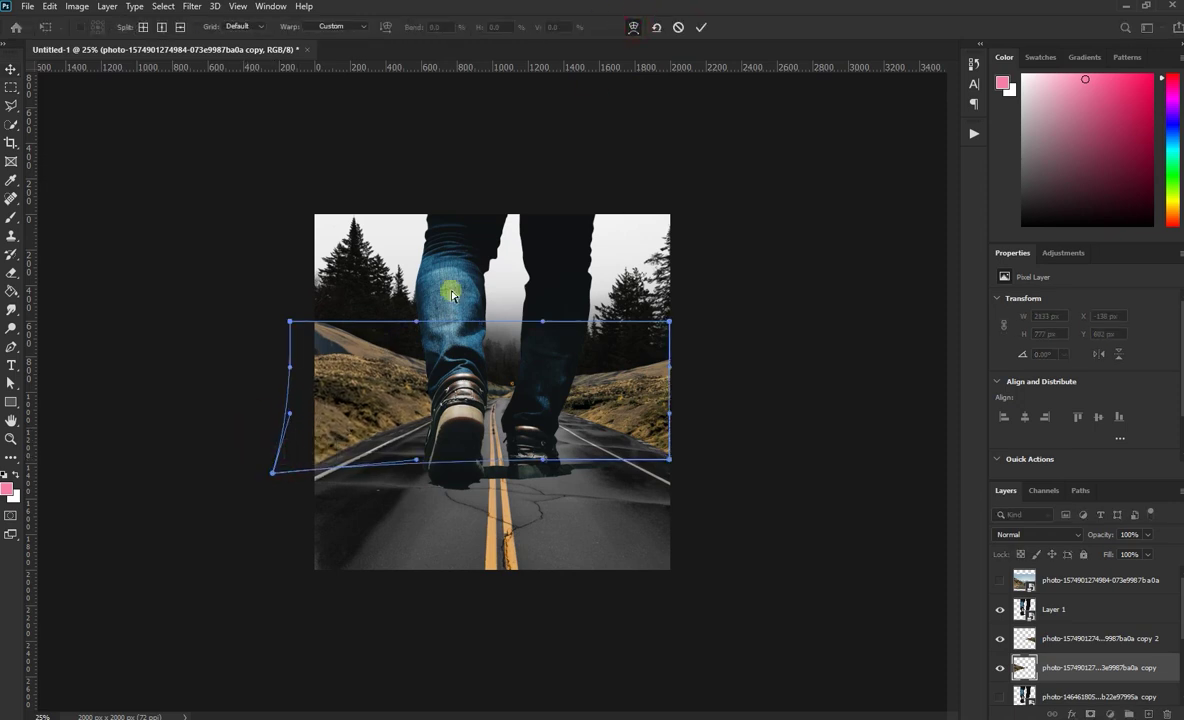
pyautogui.click(702, 27)
pyautogui.click(714, 323)
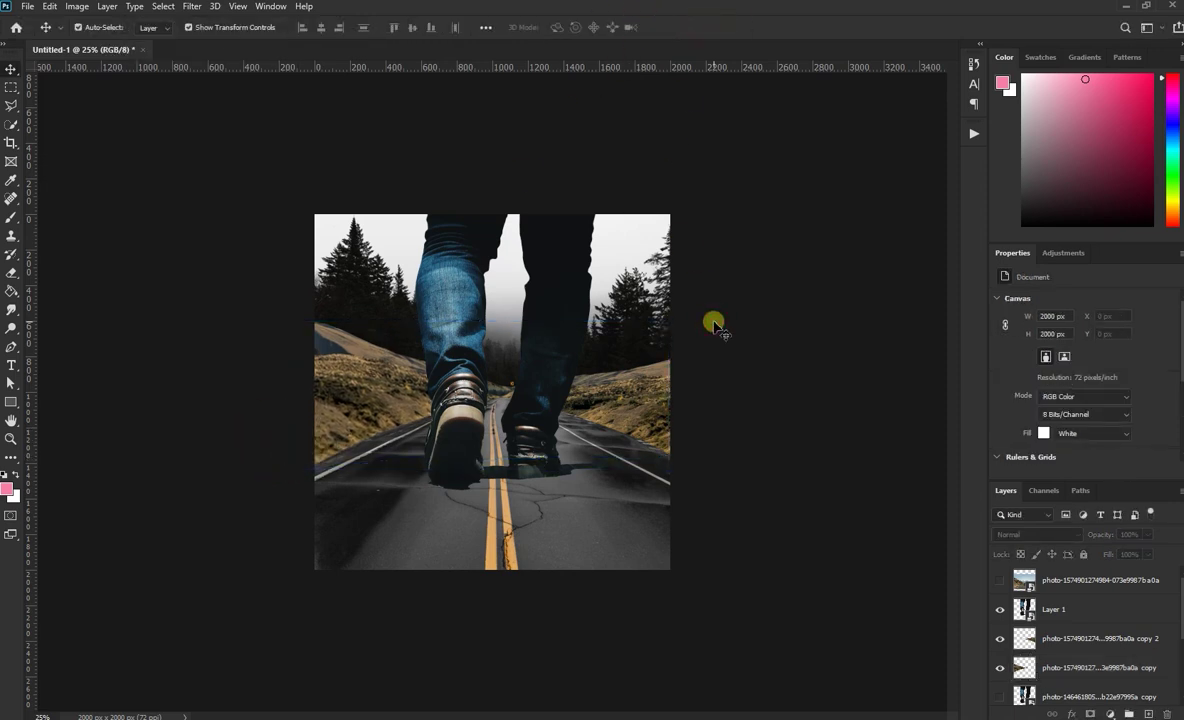
pyautogui.click(584, 380)
# Place the mountain lake-road photo and enlarge it to cover the canvas
pyautogui.click(855, 397)
pyautogui.moveTo(616, 402); pyautogui.dragTo(584, 405)
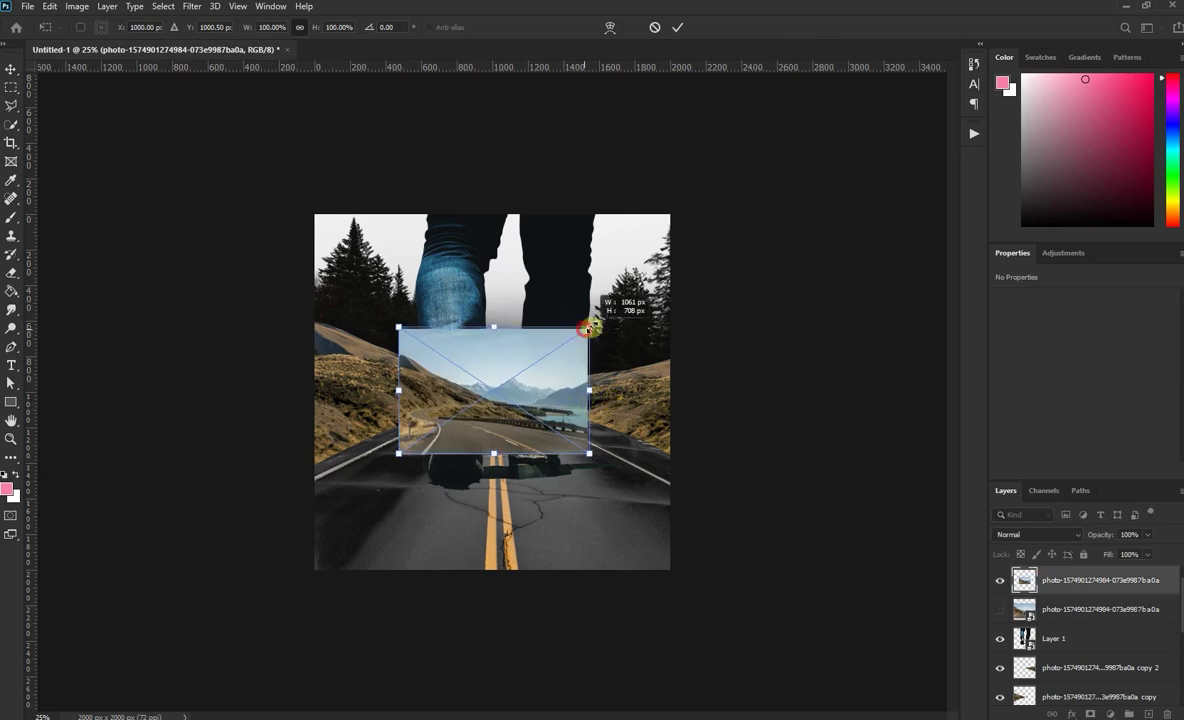
pyautogui.moveTo(585, 330)
pyautogui.mouseDown()
pyautogui.moveTo(785, 193)
pyautogui.moveTo(461, 416)
pyautogui.mouseUp()
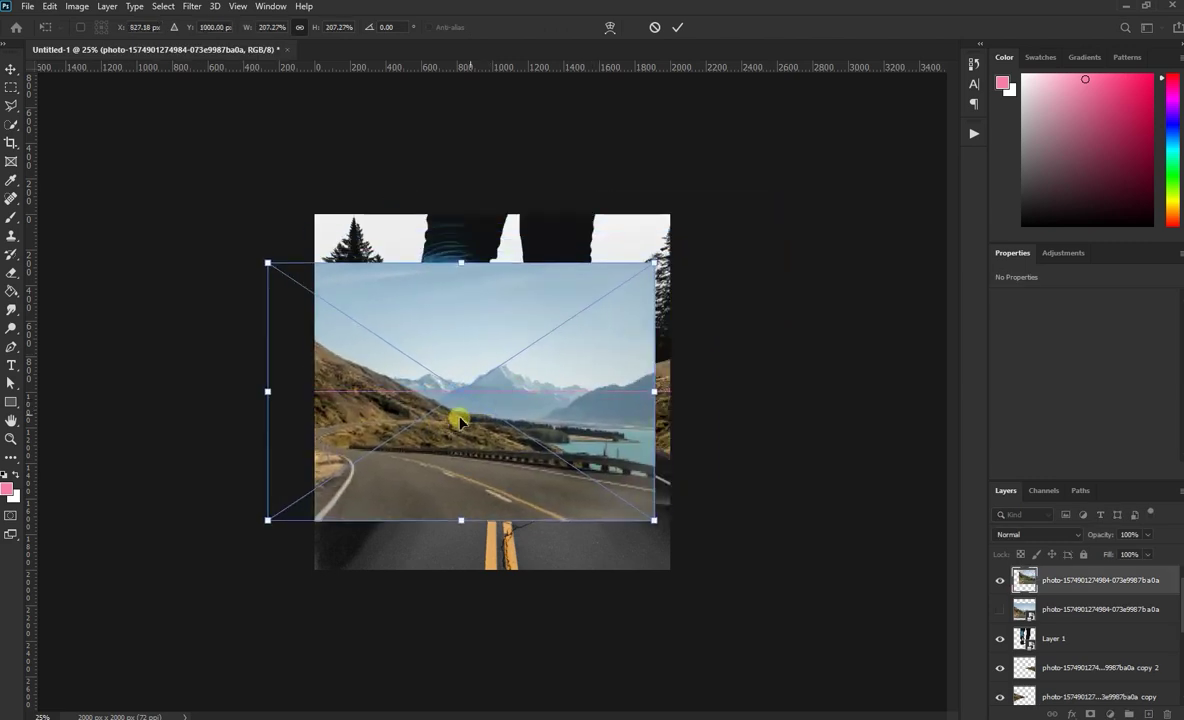
pyautogui.click(12, 102)
# Polygonal-lasso the mountains and sky and copy them onto a new Layer 2
pyautogui.click(320, 347)
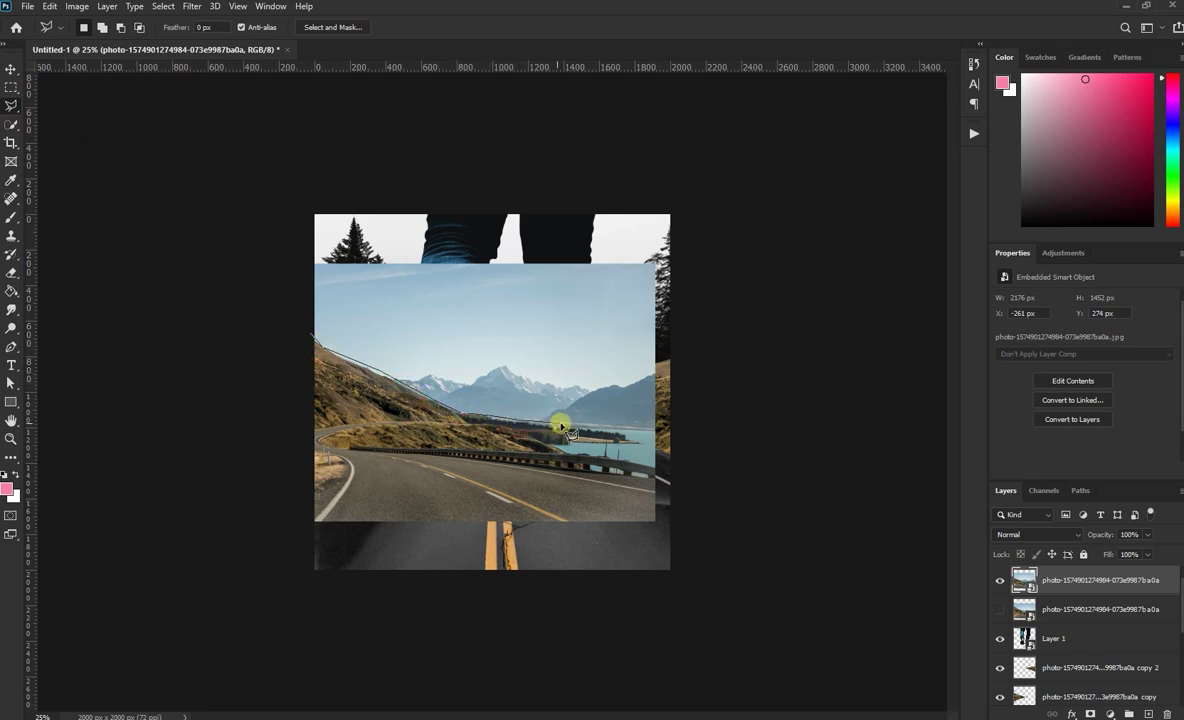
pyautogui.click(676, 430)
pyautogui.click(745, 370)
pyautogui.click(720, 204)
pyautogui.click(378, 187)
pyautogui.click(290, 241)
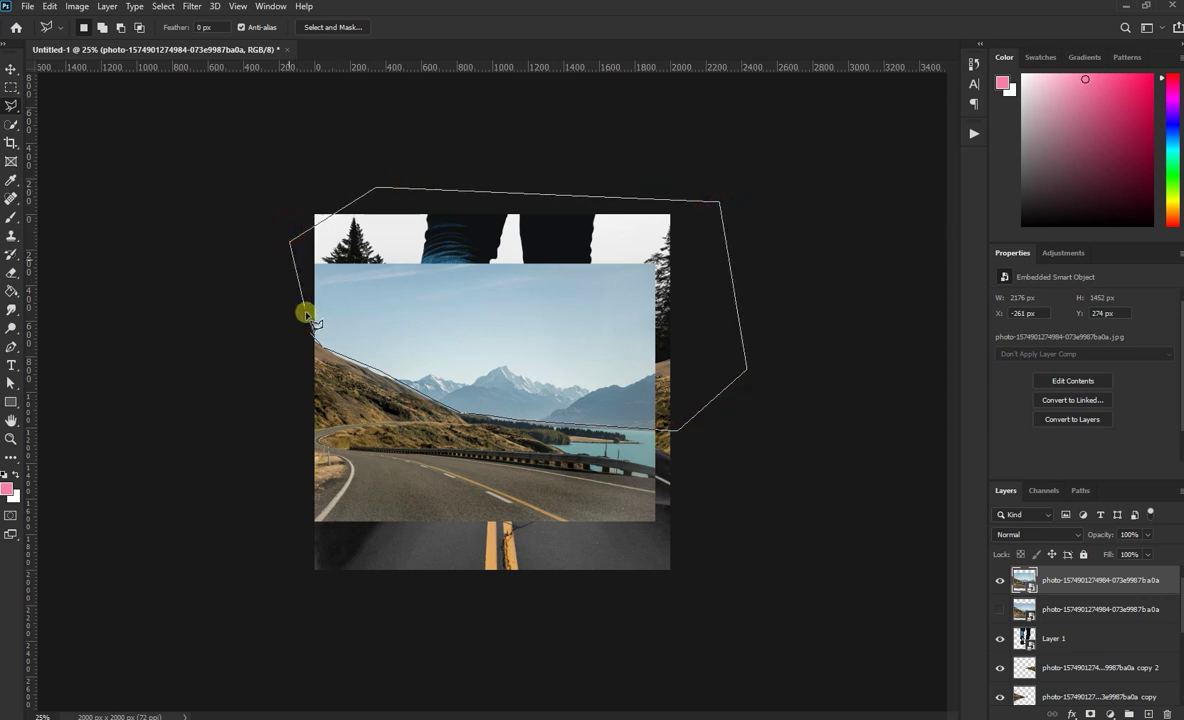
pyautogui.click(313, 333)
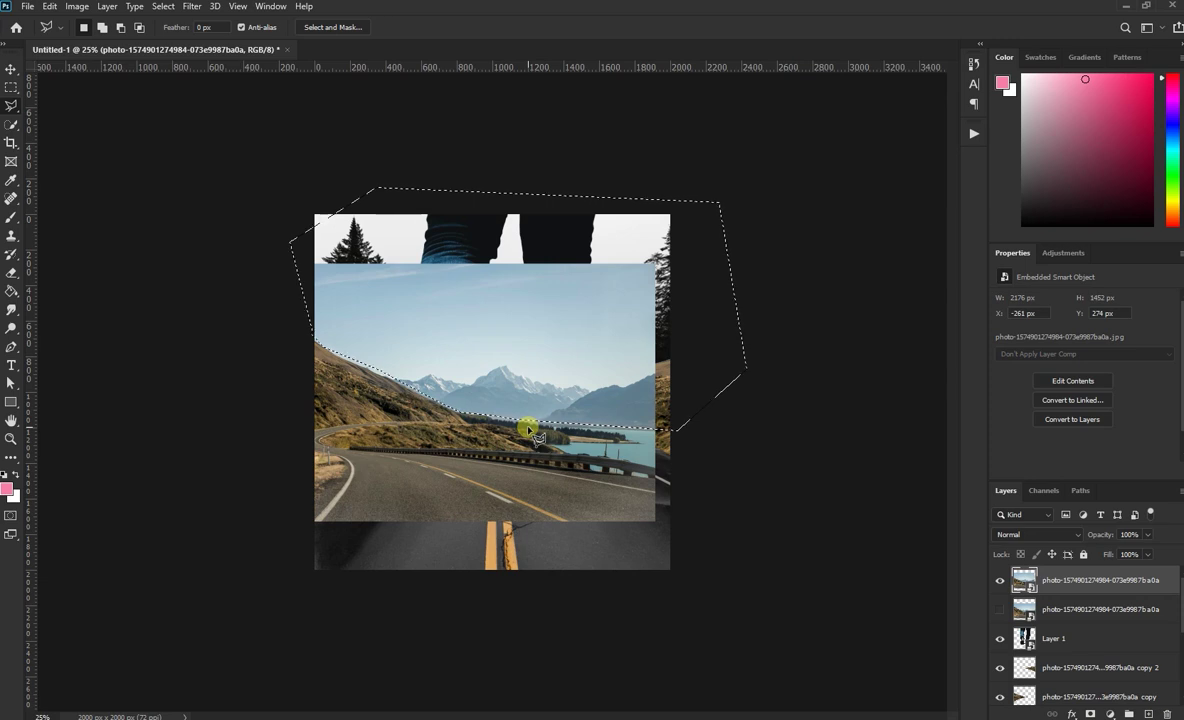
pyautogui.hotkey('ctrl', 'j')
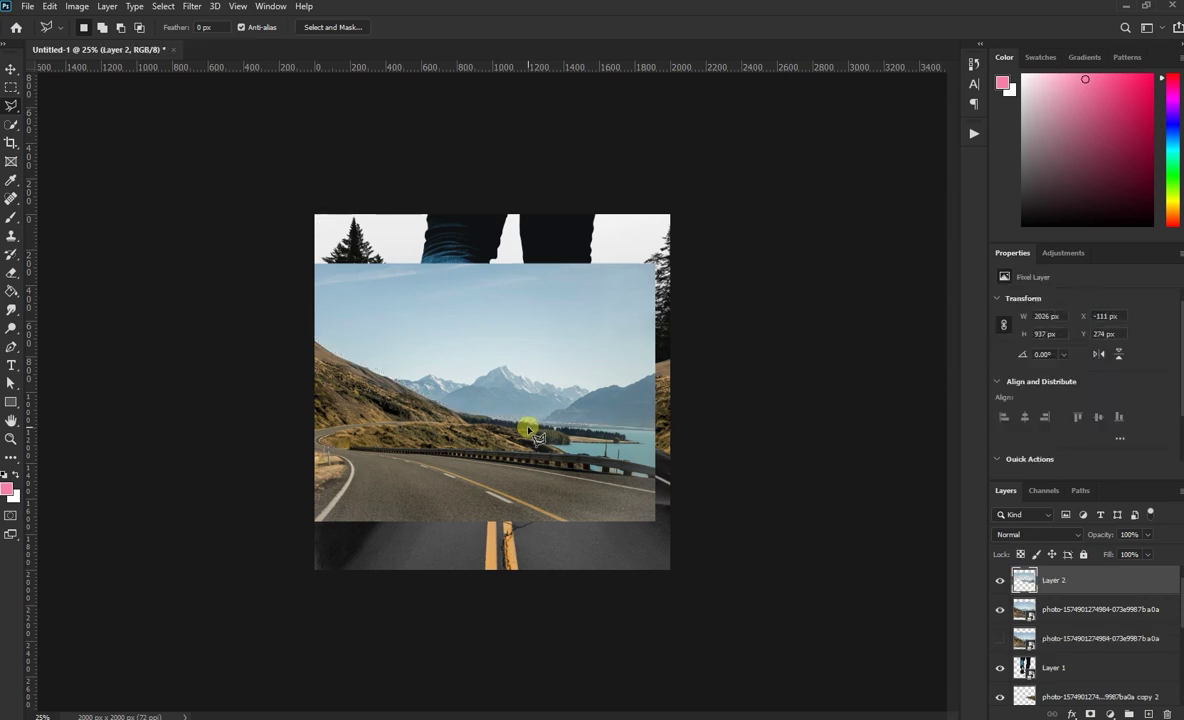
# Delete the original lake-road photo and move Layer 2 beneath the leg layers
pyautogui.click(1057, 617)
pyautogui.press('Delete')
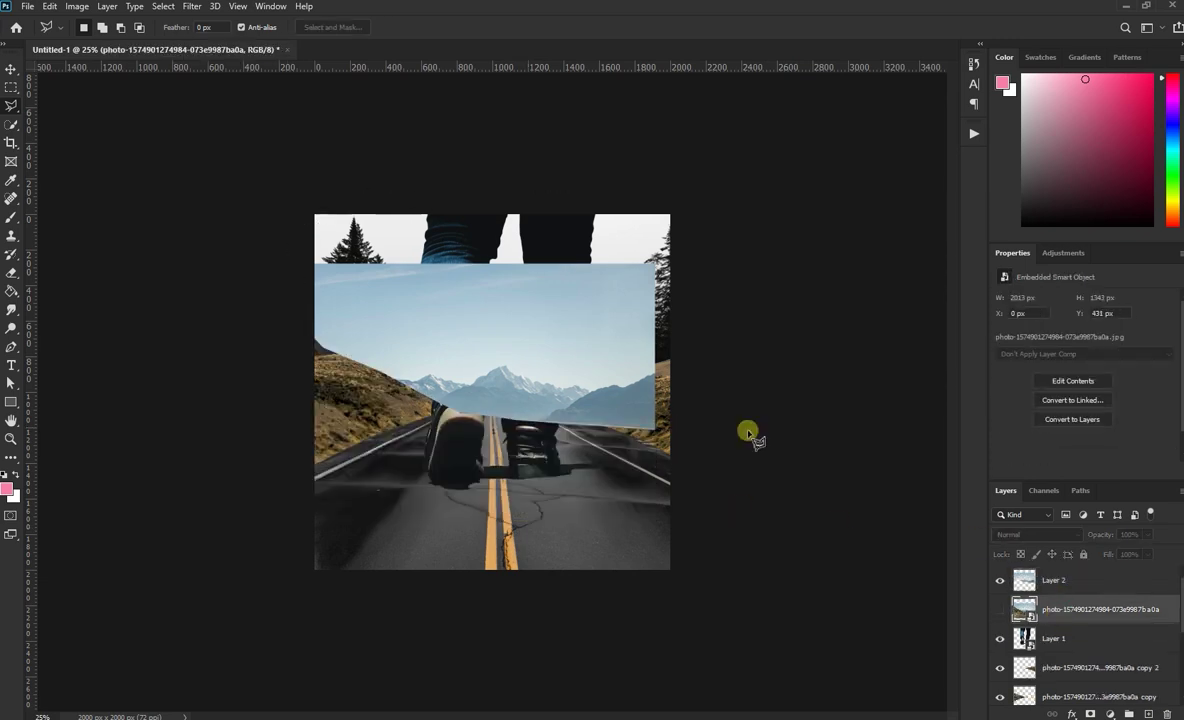
pyautogui.click(11, 69)
pyautogui.click(528, 318)
pyautogui.moveTo(533, 342); pyautogui.dragTo(518, 264)
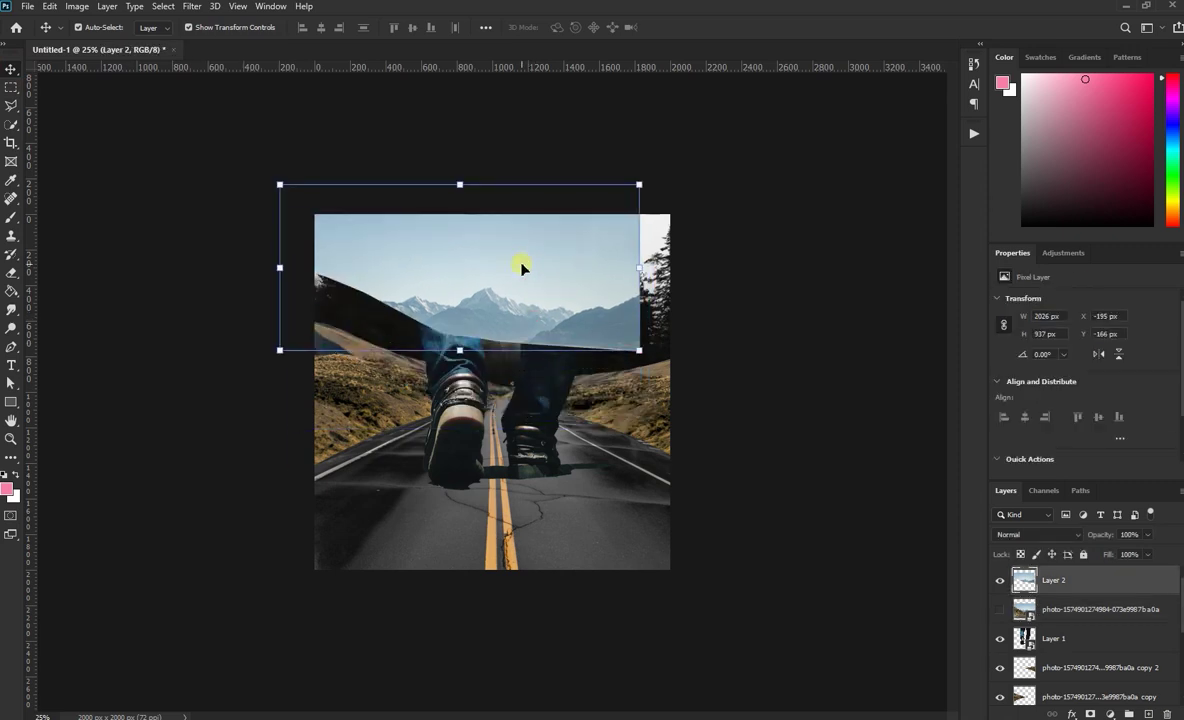
pyautogui.moveTo(1112, 585)
pyautogui.mouseDown()
pyautogui.moveTo(1075, 662)
pyautogui.moveTo(1074, 645)
pyautogui.mouseUp()
# Scale the mountain strip to 143.95%, tilt it about -2.7°, and commit
pyautogui.moveTo(646, 355); pyautogui.dragTo(806, 412)
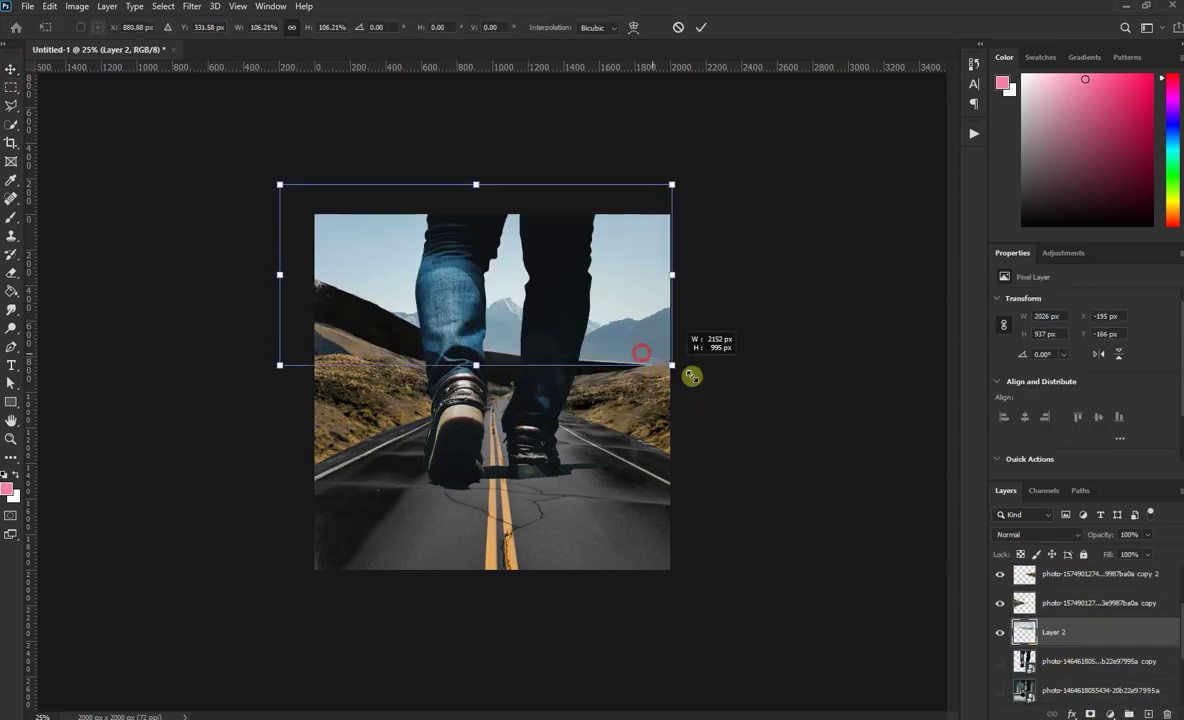
pyautogui.moveTo(675, 328); pyautogui.dragTo(567, 320)
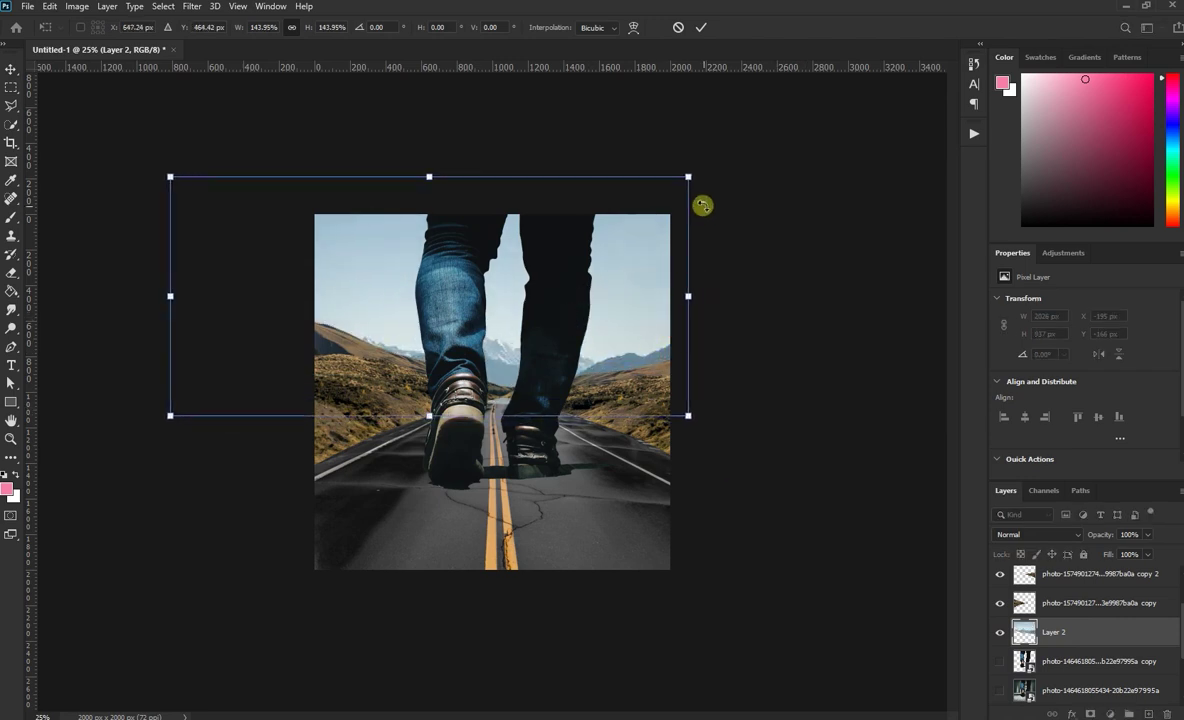
pyautogui.moveTo(692, 177); pyautogui.dragTo(732, 167)
pyautogui.moveTo(645, 304); pyautogui.dragTo(669, 293)
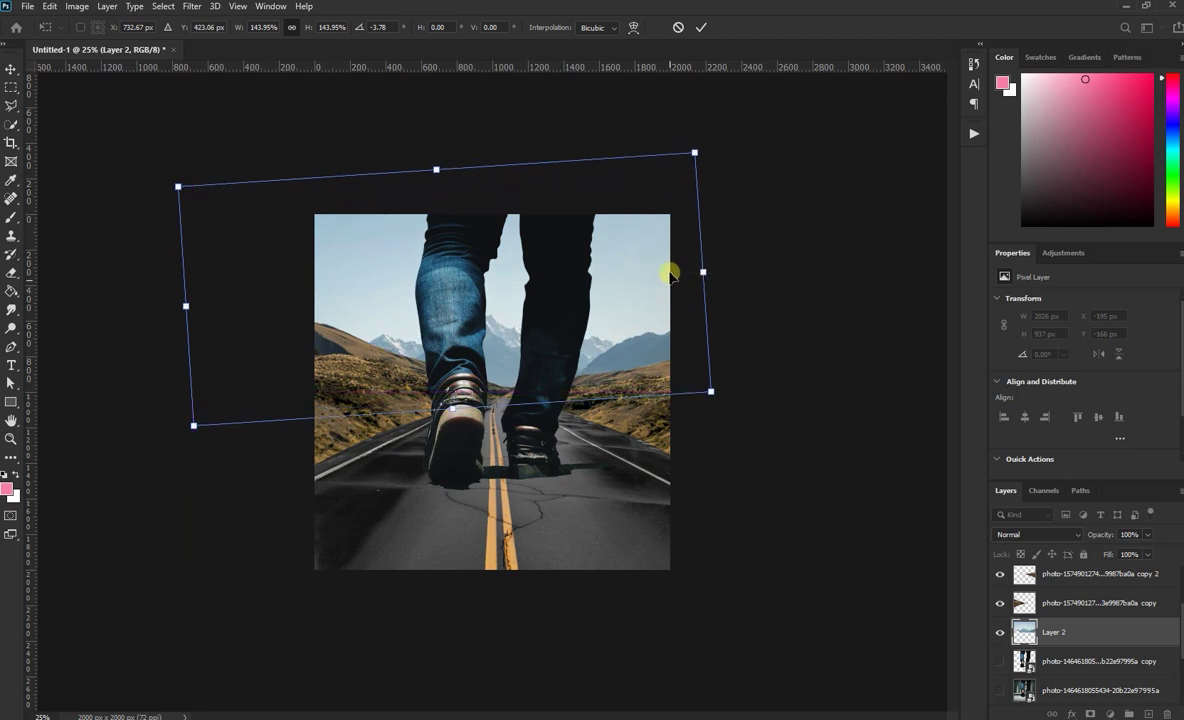
pyautogui.moveTo(706, 138); pyautogui.dragTo(724, 148)
pyautogui.moveTo(654, 284)
pyautogui.mouseDown()
pyautogui.moveTo(675, 290)
pyautogui.moveTo(663, 294)
pyautogui.mouseUp()
pyautogui.moveTo(732, 156); pyautogui.dragTo(734, 138)
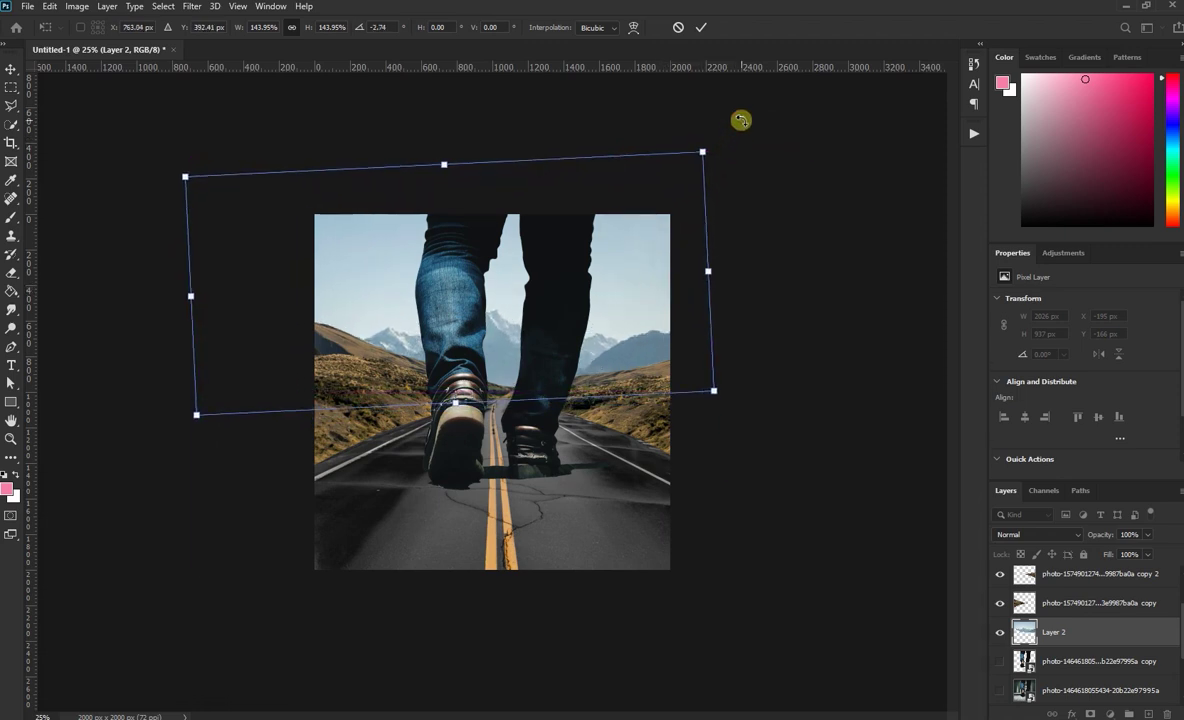
pyautogui.click(701, 27)
pyautogui.click(818, 293)
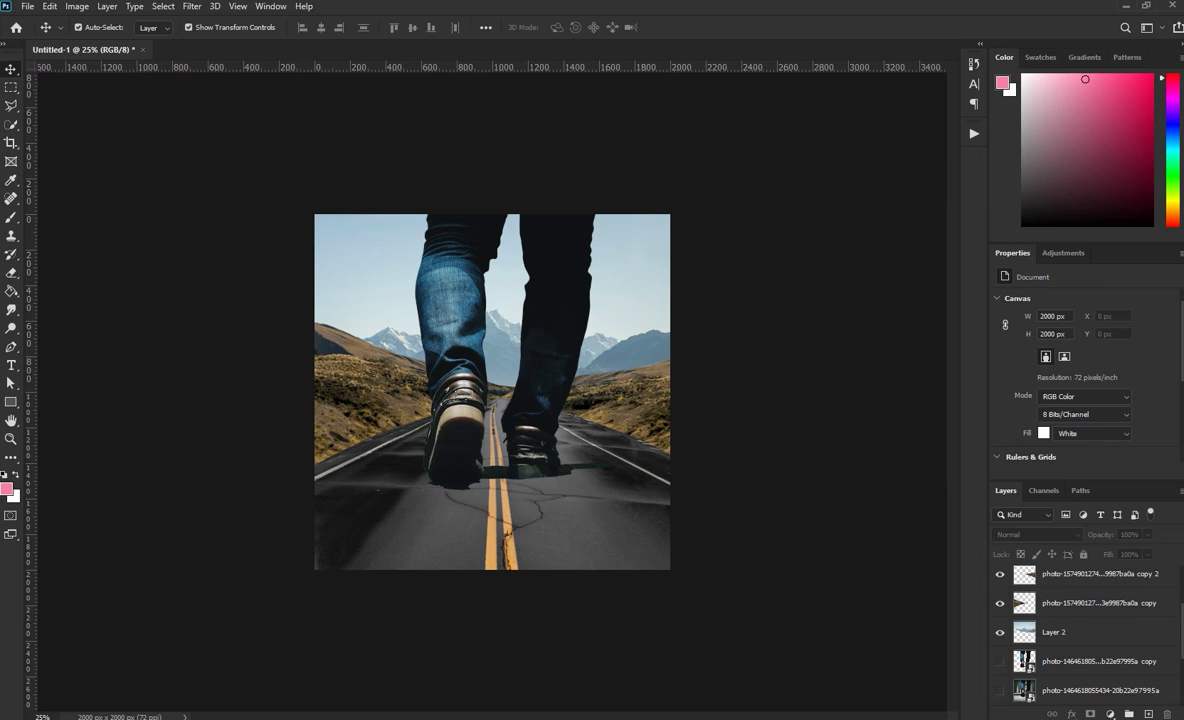
# Place the snowy road photo enlarged to about 196% over the canvas
pyautogui.moveTo(714, 402); pyautogui.dragTo(560, 391)
pyautogui.moveTo(585, 331); pyautogui.dragTo(785, 240)
pyautogui.moveTo(599, 352); pyautogui.dragTo(512, 383)
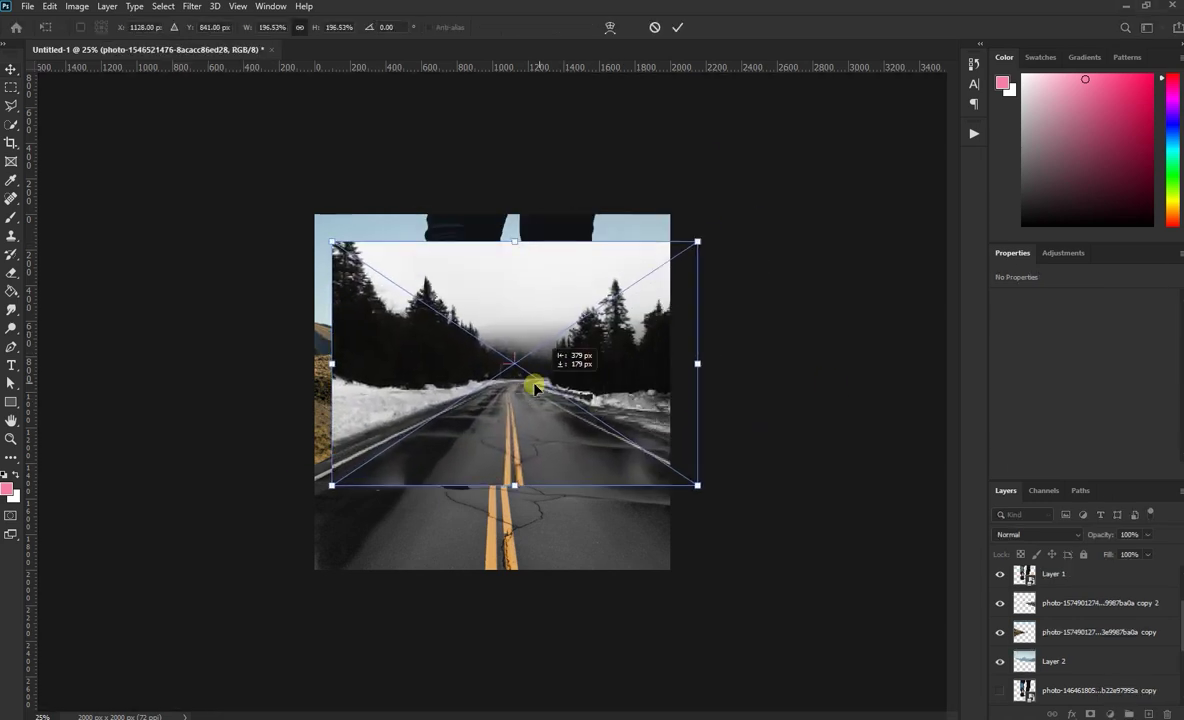
pyautogui.click(677, 27)
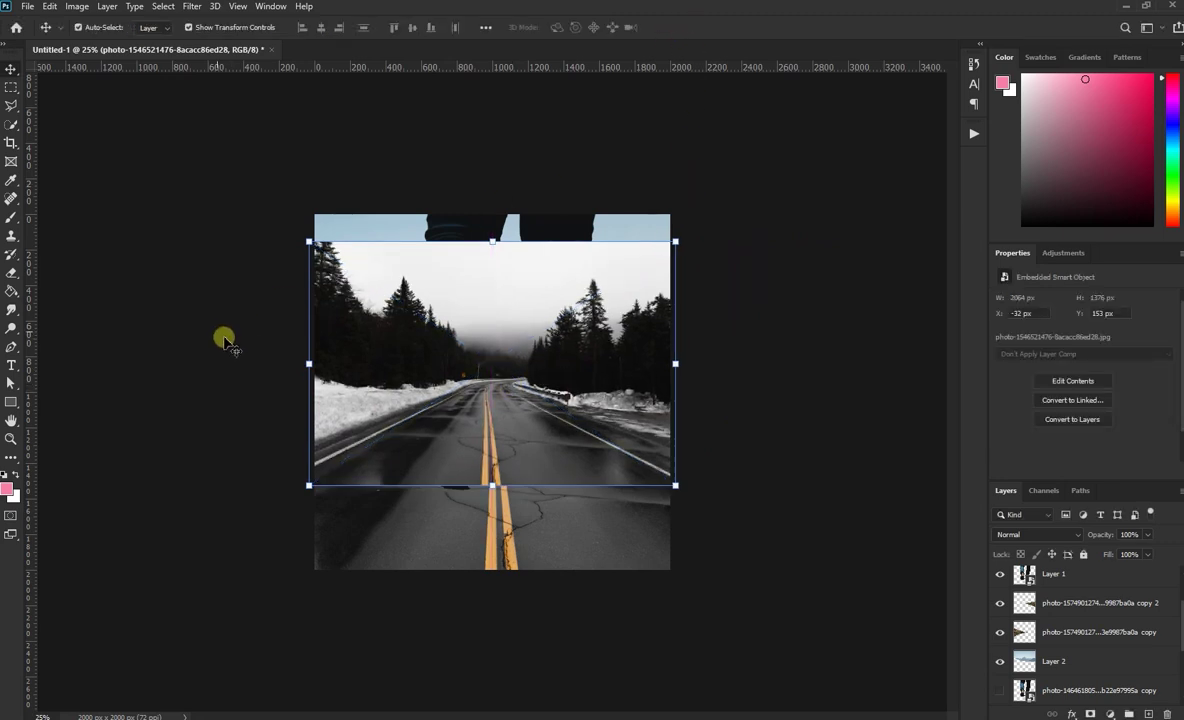
# Outline the pine tree line with the Polygonal Lasso
pyautogui.click(11, 105)
pyautogui.click(308, 369)
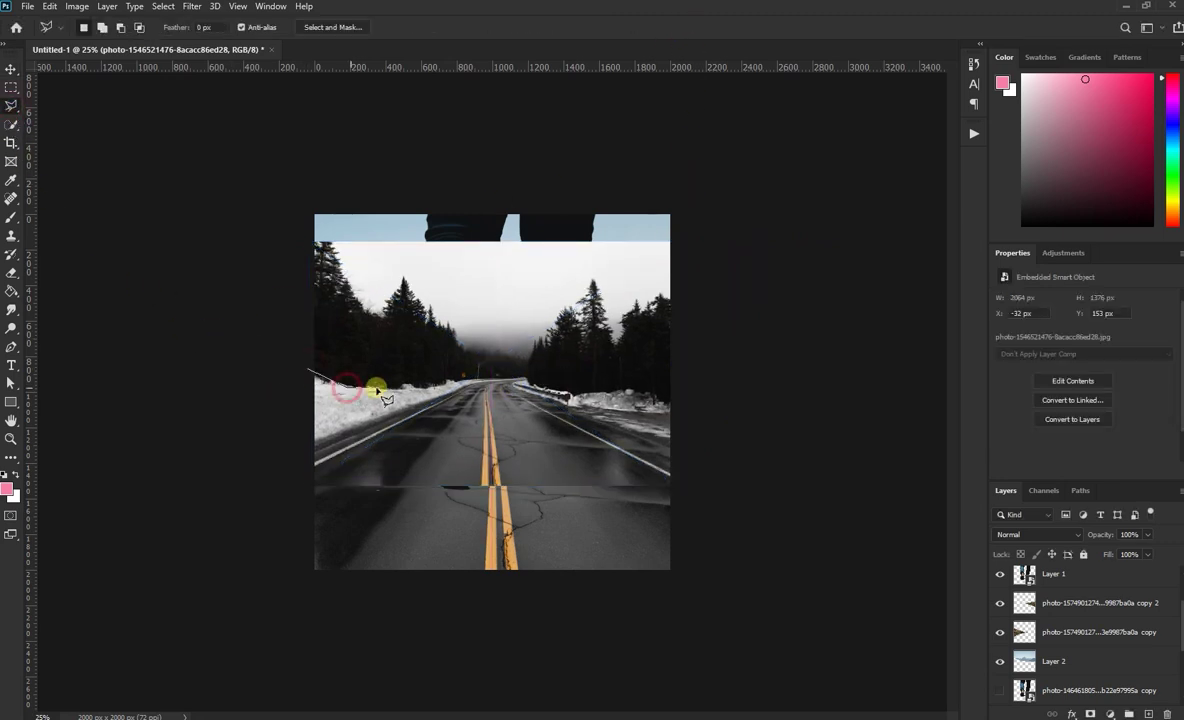
pyautogui.moveTo(558, 395)
pyautogui.mouseDown()
pyautogui.moveTo(700, 396)
pyautogui.moveTo(692, 280)
pyautogui.moveTo(565, 285)
pyautogui.mouseUp()
pyautogui.click(500, 302)
pyautogui.click(387, 264)
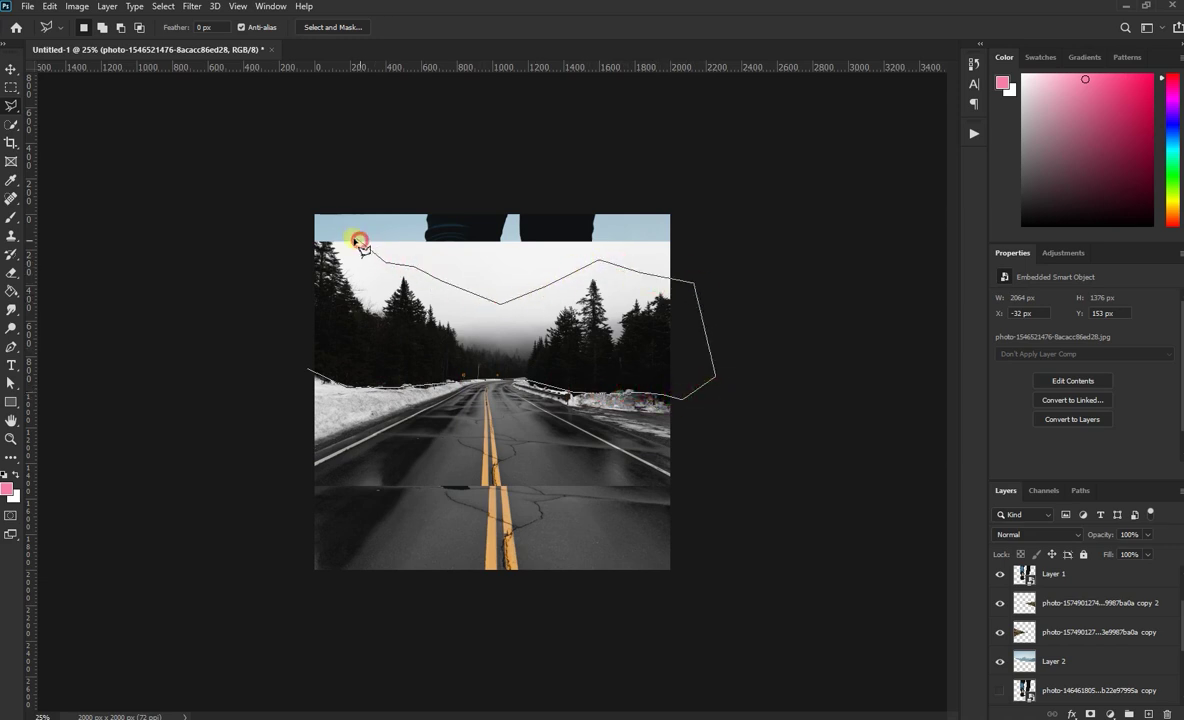
pyautogui.click(357, 240)
pyautogui.click(309, 240)
pyautogui.click(297, 352)
pyautogui.click(308, 369)
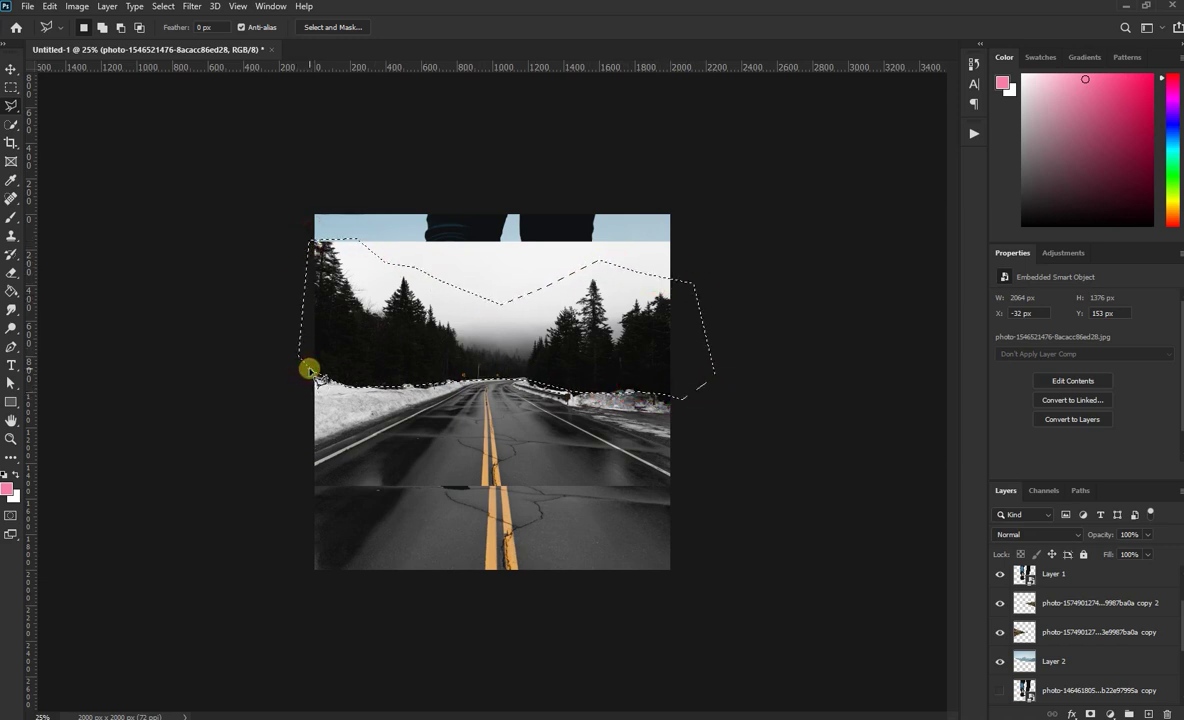
# Copy the tree line to a new Layer 3 and delete the snowy road photo
pyautogui.hotkey('ctrl', 'j')
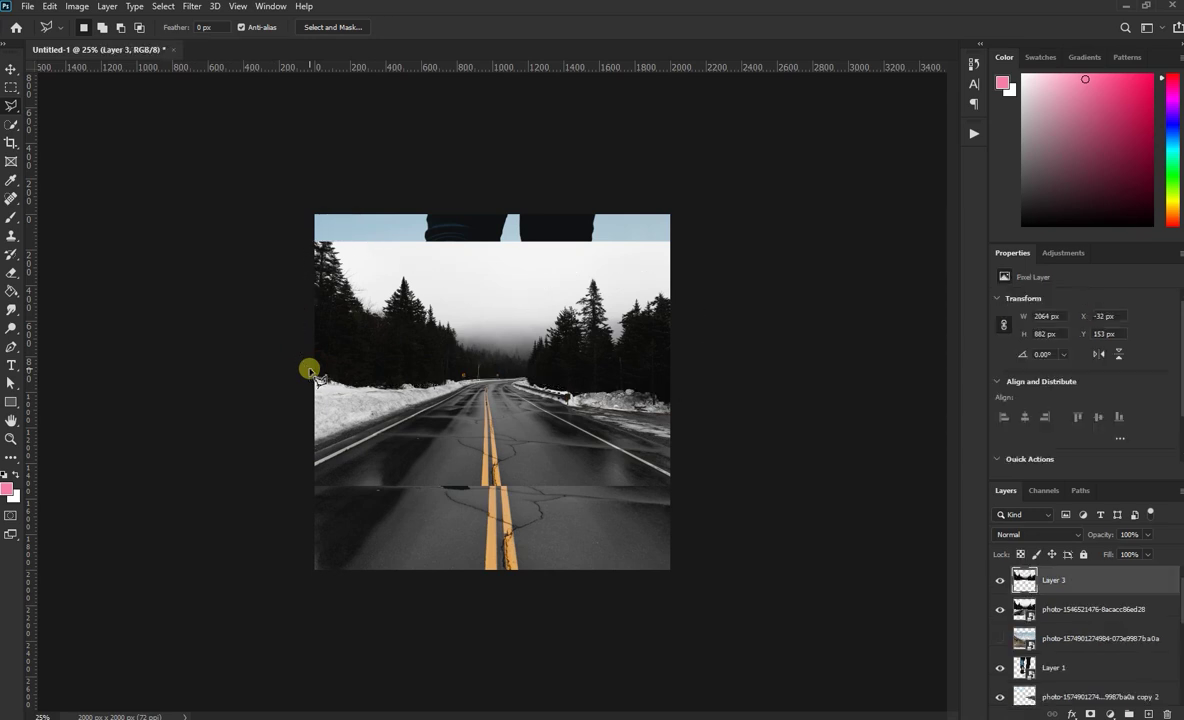
pyautogui.press('v')
pyautogui.click(550, 449)
pyautogui.press('Delete')
# Move Layer 3 below the legs, shrink it, and position it left of the legs
pyautogui.click(590, 362)
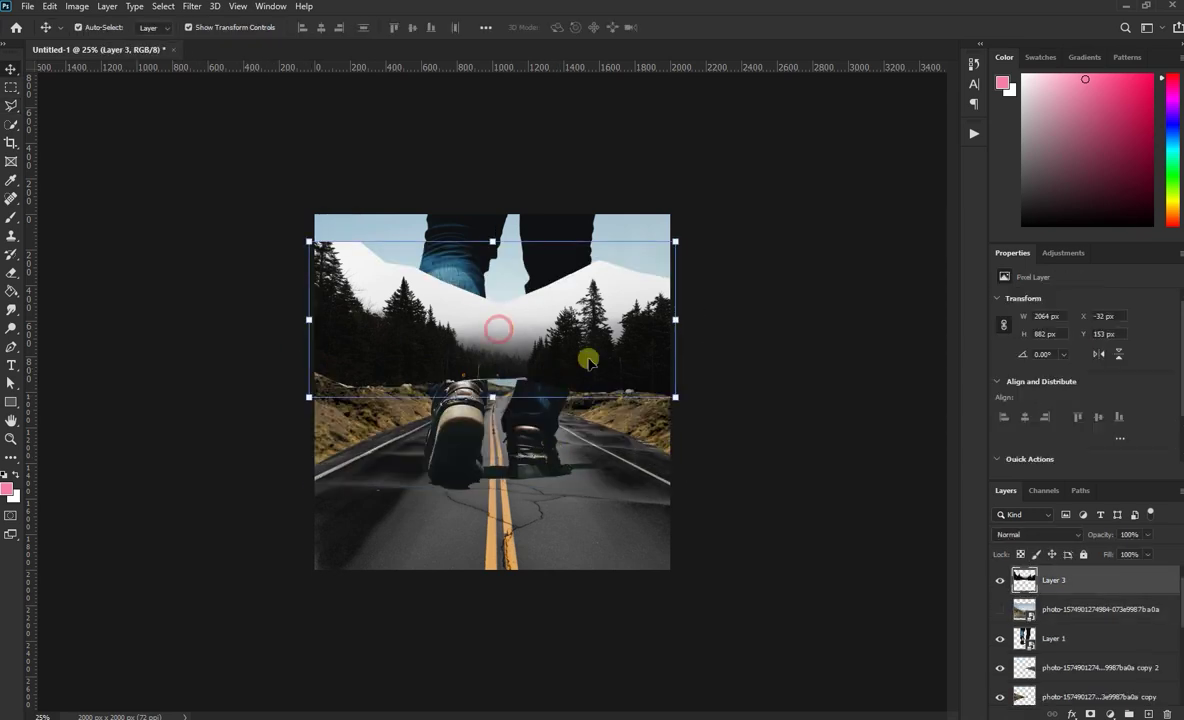
pyautogui.moveTo(1054, 580)
pyautogui.mouseDown()
pyautogui.moveTo(1062, 714)
pyautogui.moveTo(1034, 617)
pyautogui.mouseUp()
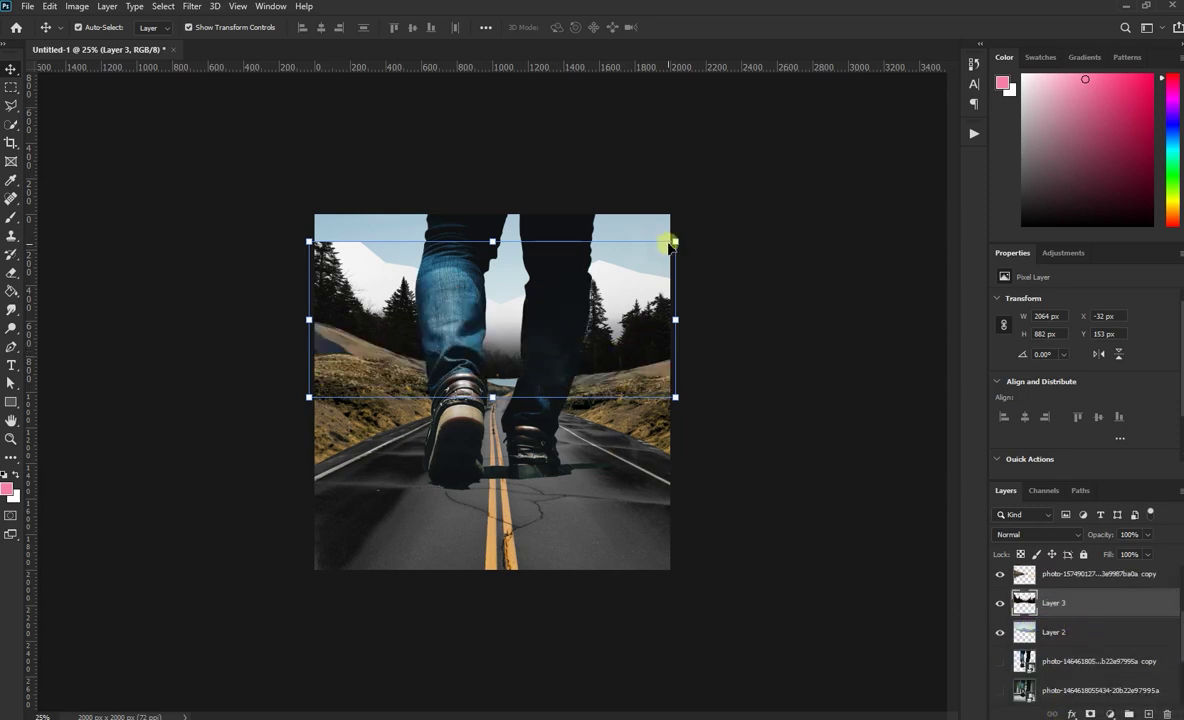
pyautogui.moveTo(677, 240); pyautogui.dragTo(481, 324)
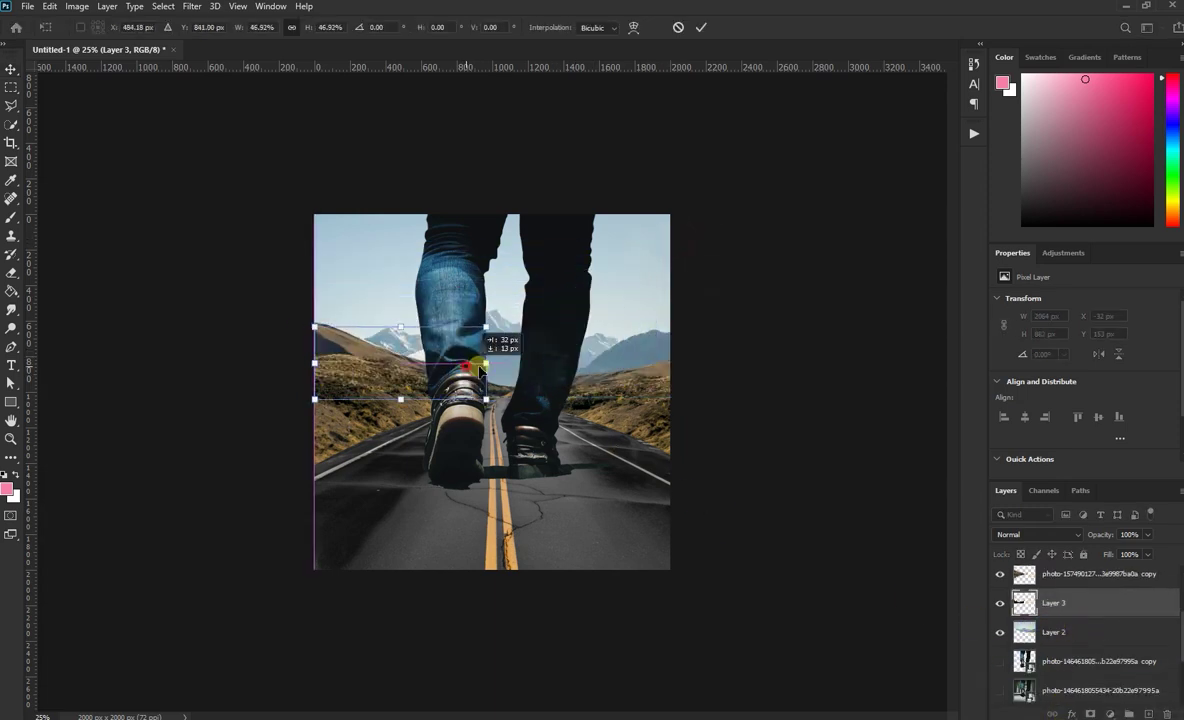
pyautogui.moveTo(467, 368)
pyautogui.mouseDown()
pyautogui.moveTo(612, 375)
pyautogui.moveTo(507, 368)
pyautogui.mouseUp()
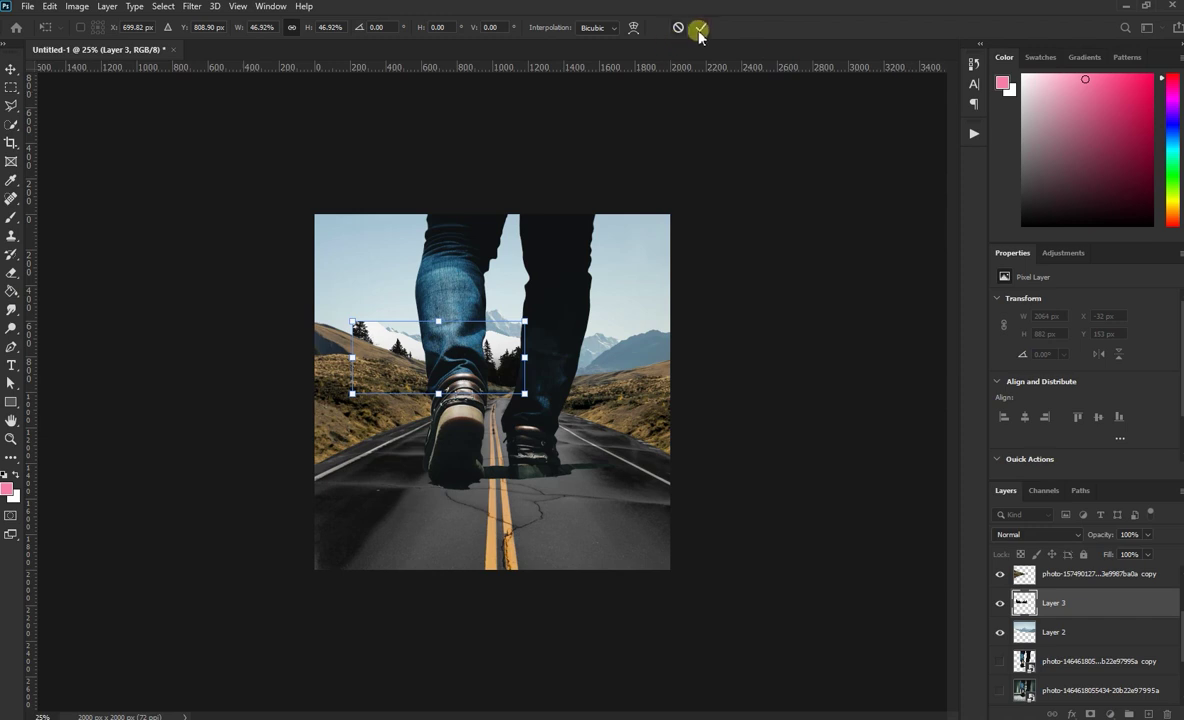
pyautogui.click(701, 27)
# Set the tree strip's blend mode to Multiply at 22% opacity
pyautogui.click(1037, 534)
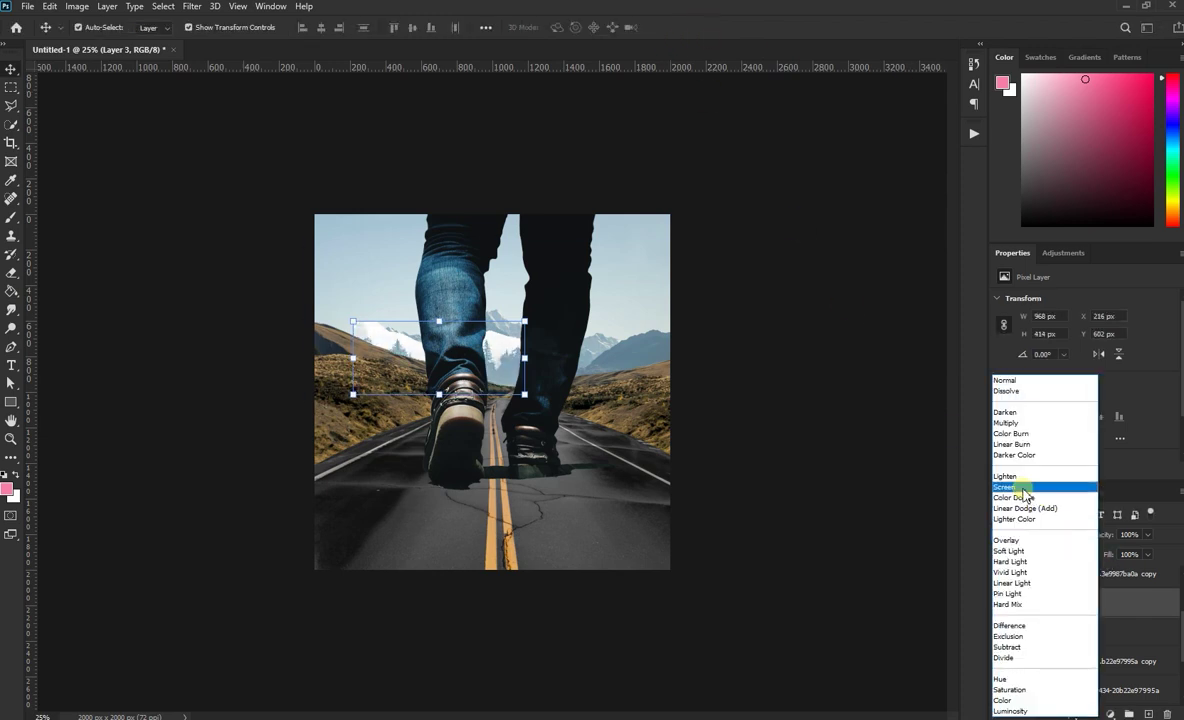
pyautogui.click(1013, 424)
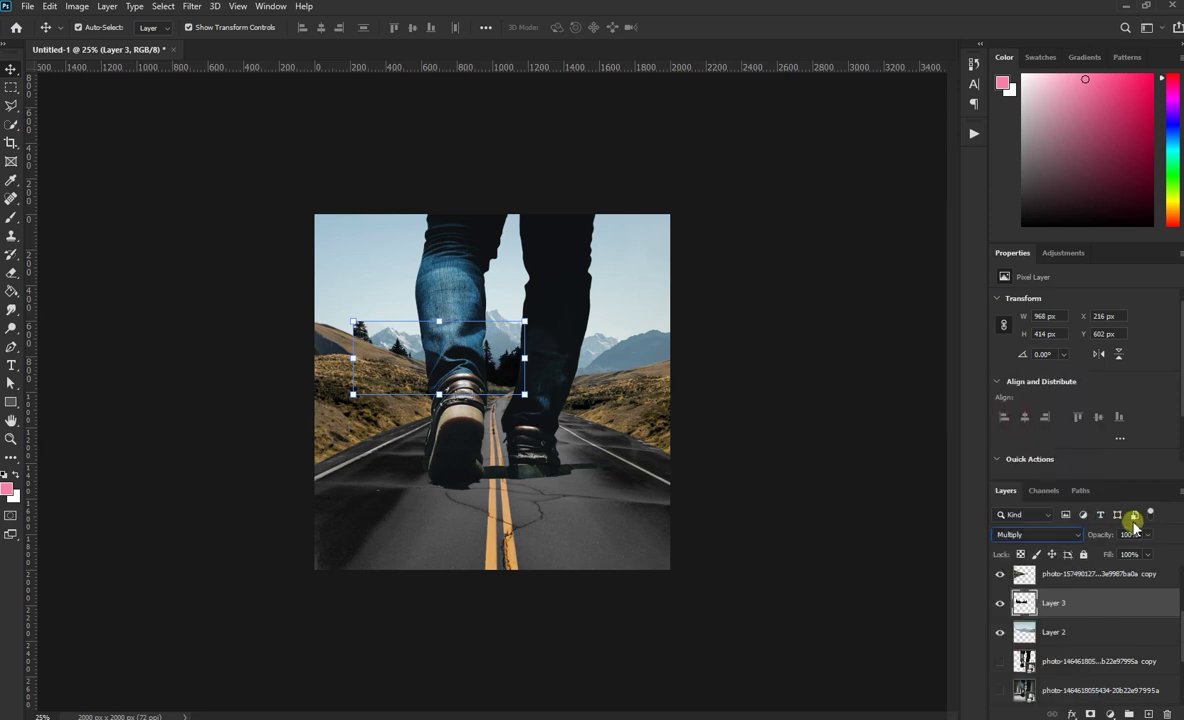
pyautogui.moveTo(1147, 534); pyautogui.dragTo(1097, 549)
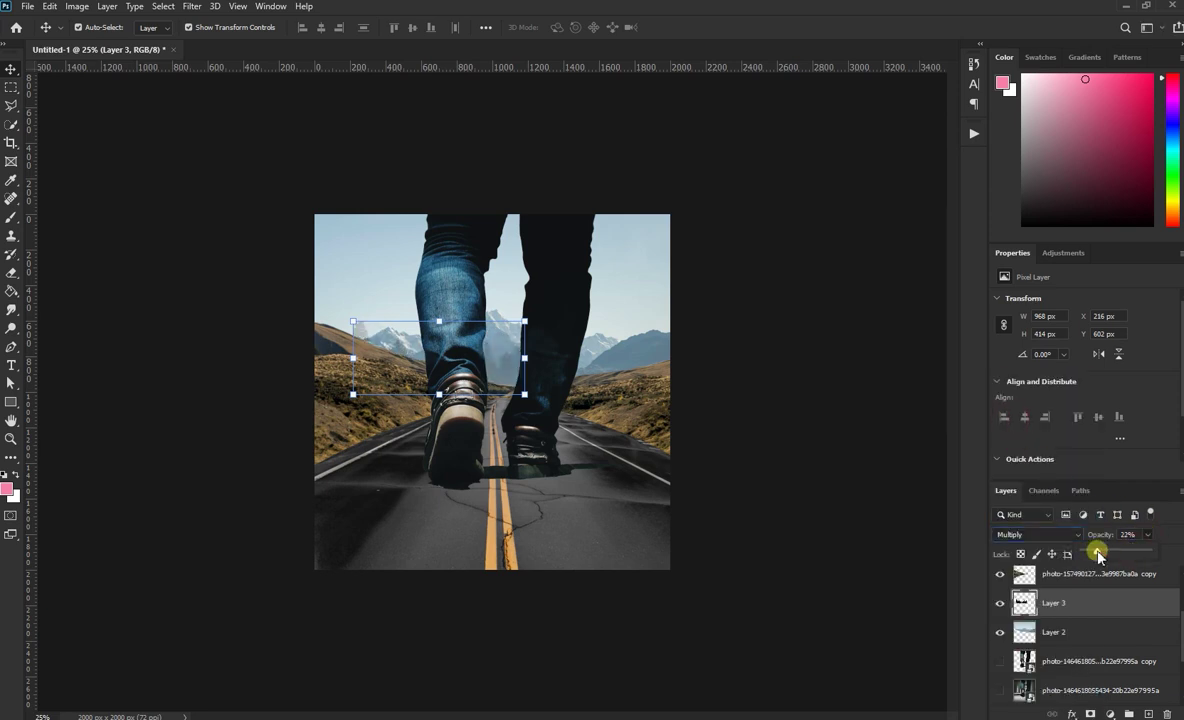
pyautogui.moveTo(524, 322); pyautogui.dragTo(495, 340)
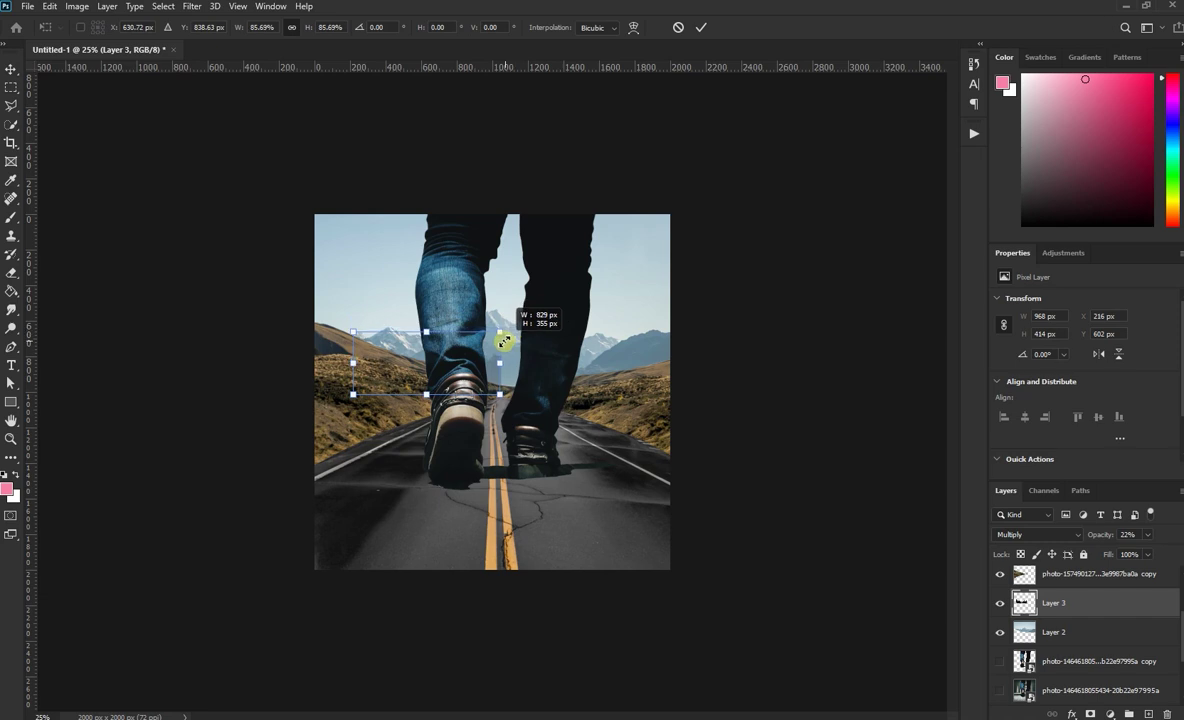
# Shrink the tree strip to 825 × 352 px and place a duplicate on the right
pyautogui.moveTo(455, 390)
pyautogui.mouseDown()
pyautogui.moveTo(448, 340)
pyautogui.moveTo(460, 340)
pyautogui.mouseUp()
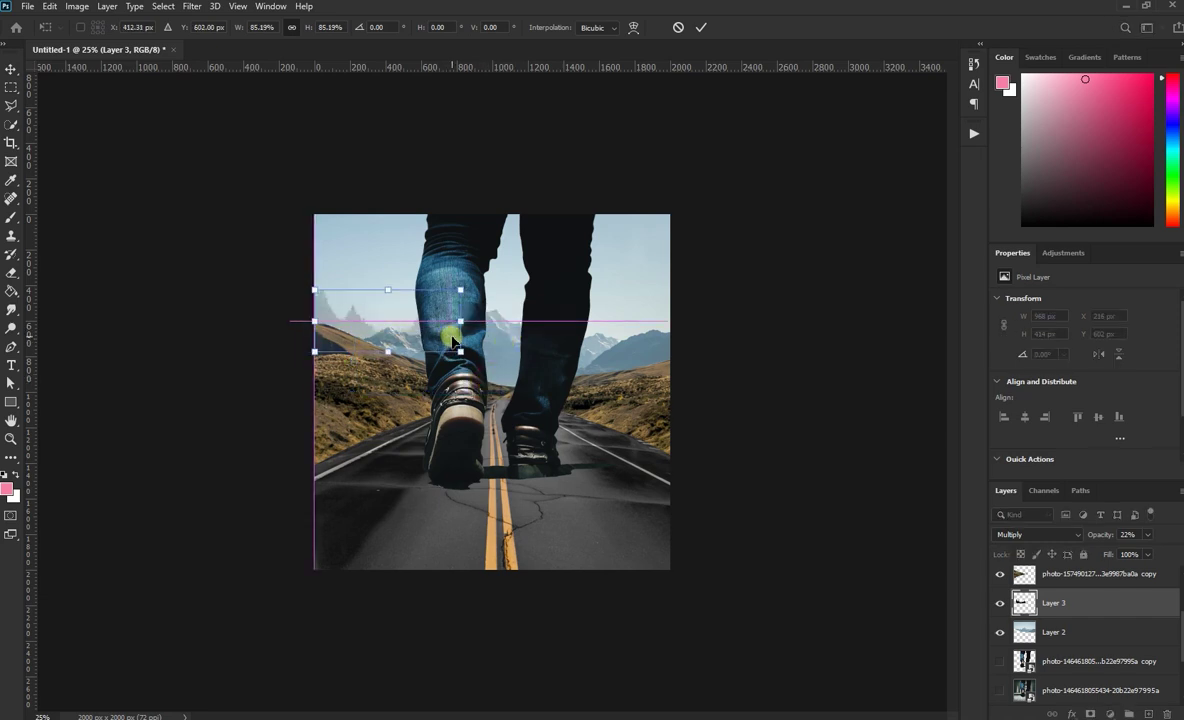
pyautogui.moveTo(352, 322); pyautogui.dragTo(580, 325)
pyautogui.click(701, 27)
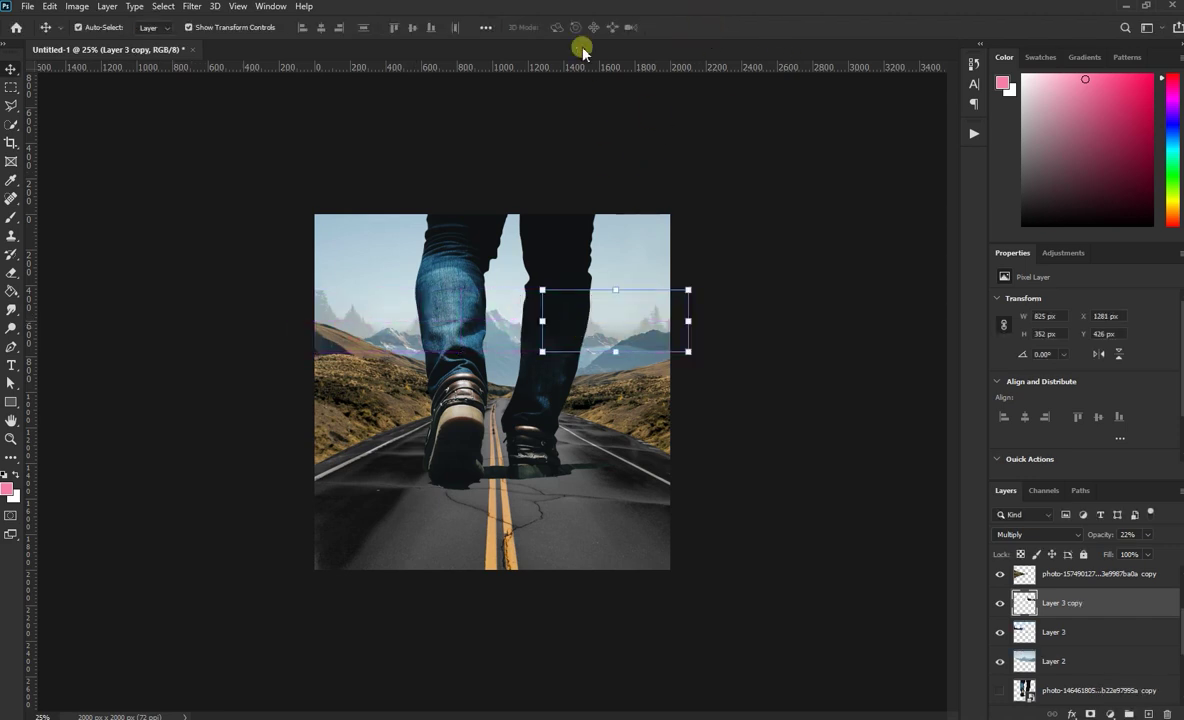
pyautogui.click(750, 174)
# Mask the duplicate tree strip and brush away its right edge at 51% brush opacity
pyautogui.click(640, 335)
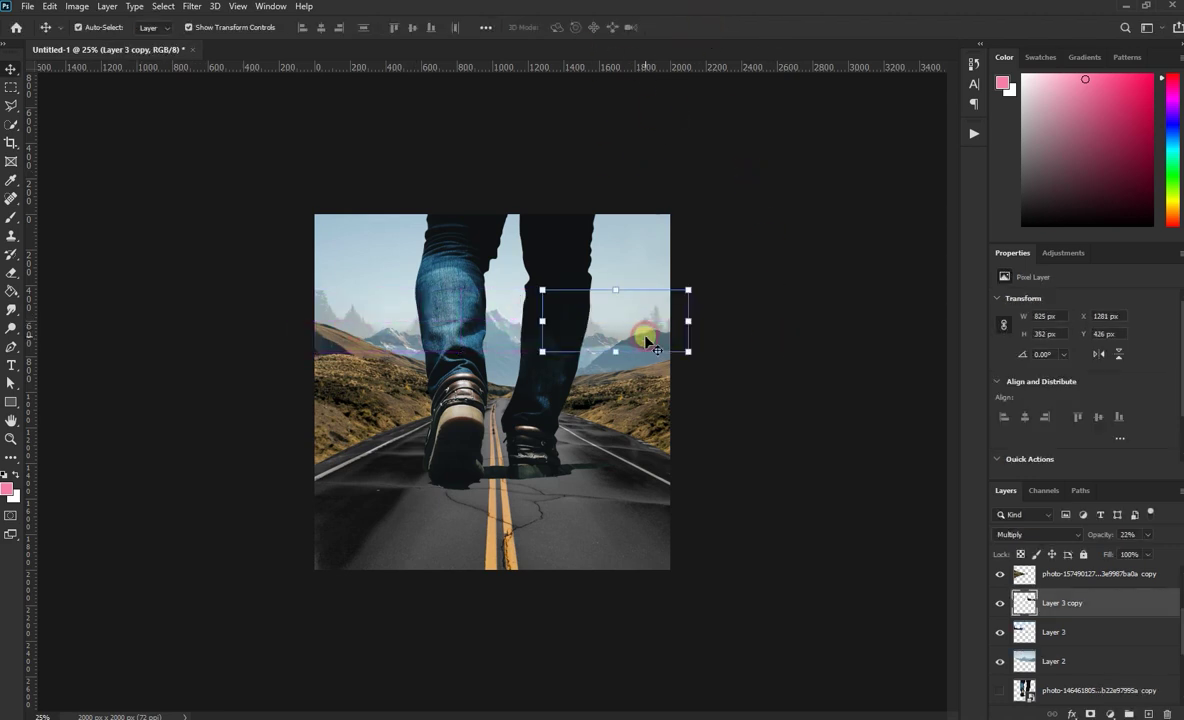
pyautogui.click(1088, 713)
pyautogui.click(11, 217)
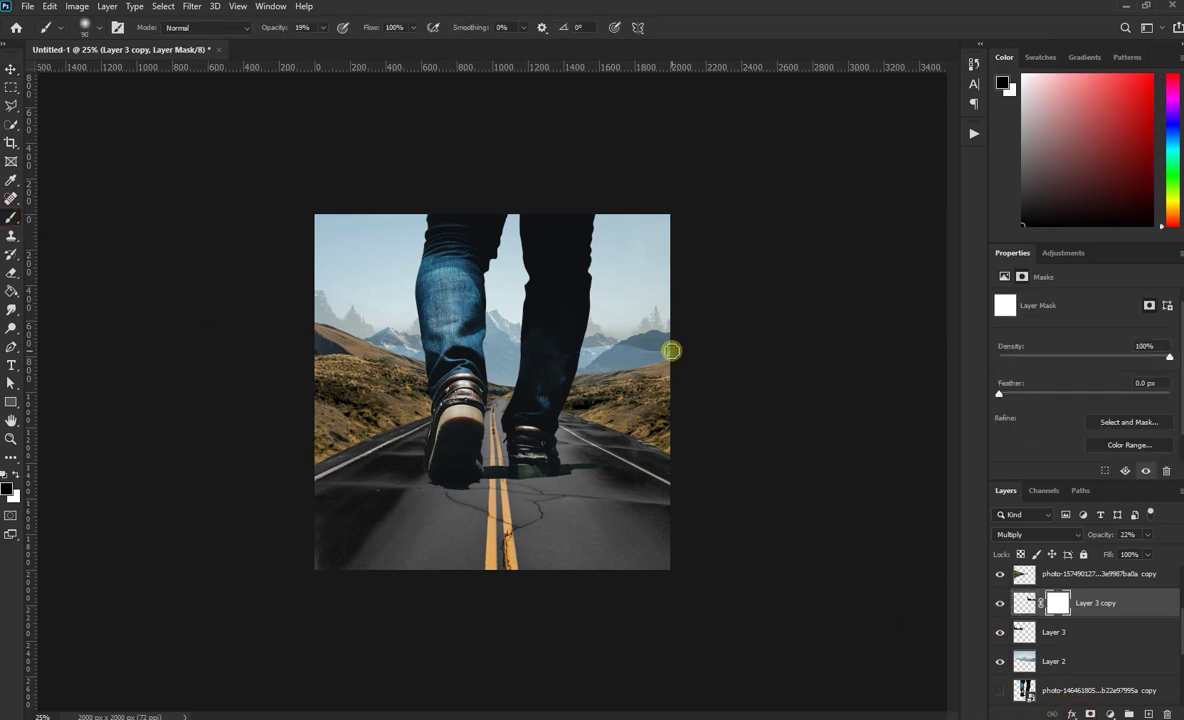
pyautogui.moveTo(623, 347); pyautogui.dragTo(658, 351)
pyautogui.press('x')
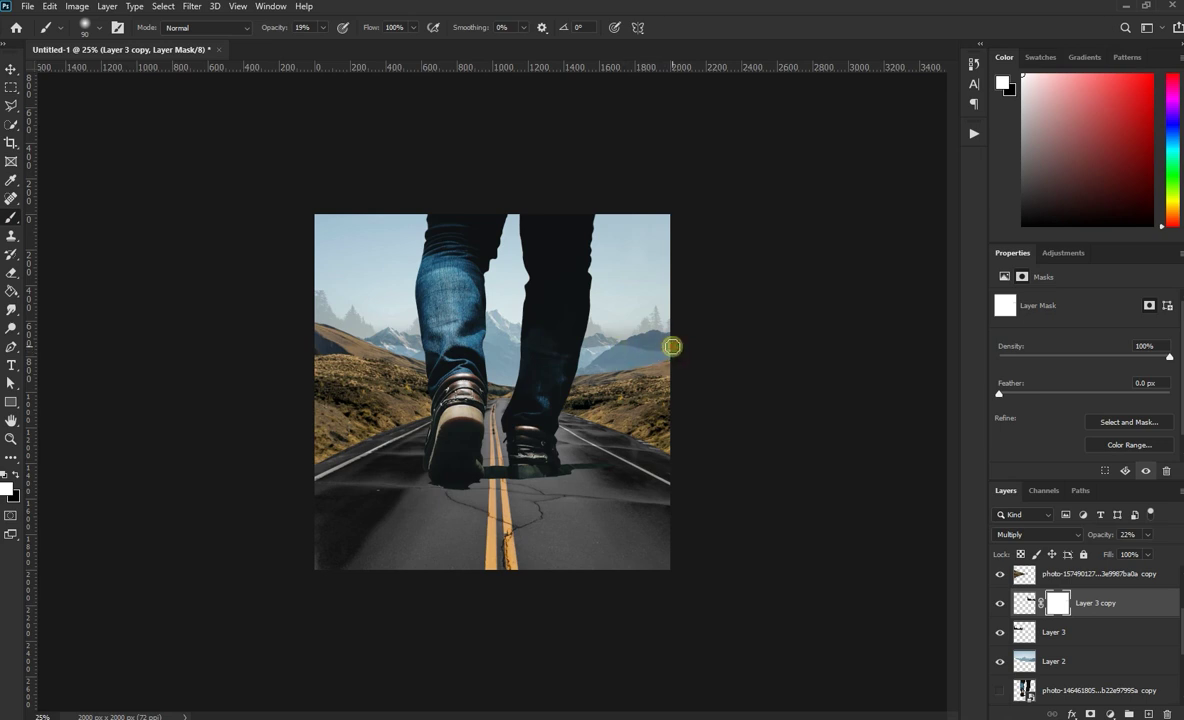
pyautogui.click(325, 28)
pyautogui.moveTo(323, 44); pyautogui.dragTo(345, 44)
pyautogui.press('x')
pyautogui.click(669, 350)
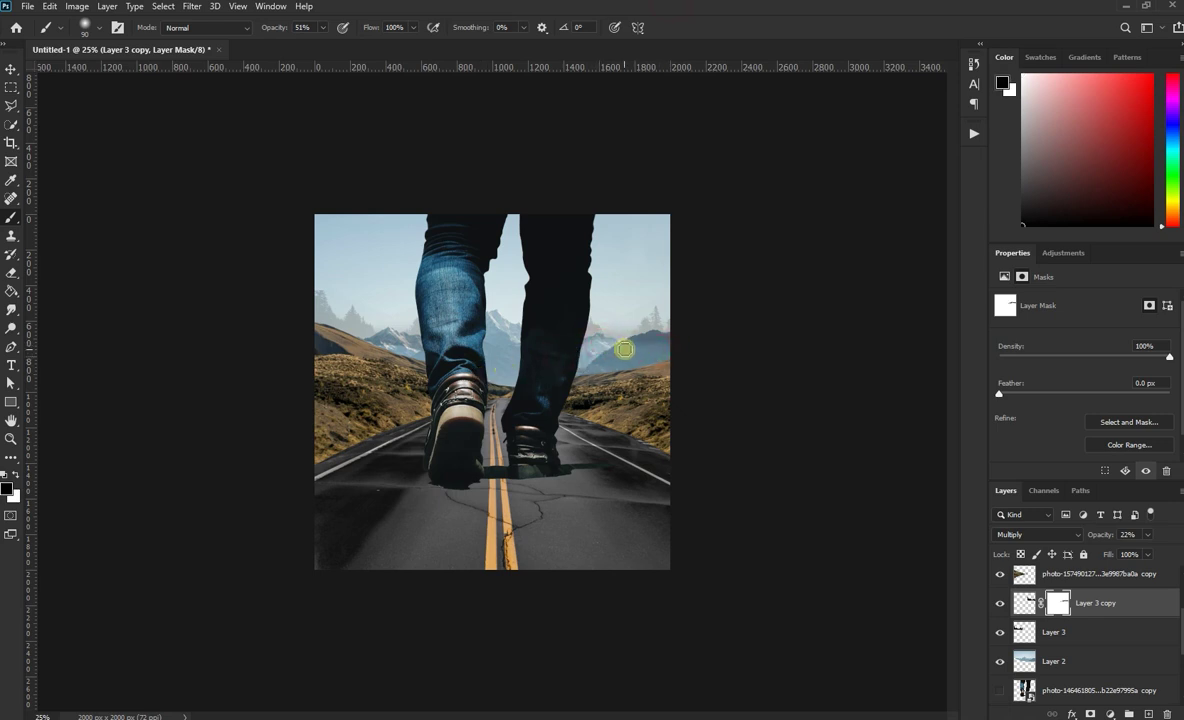
pyautogui.click(655, 340)
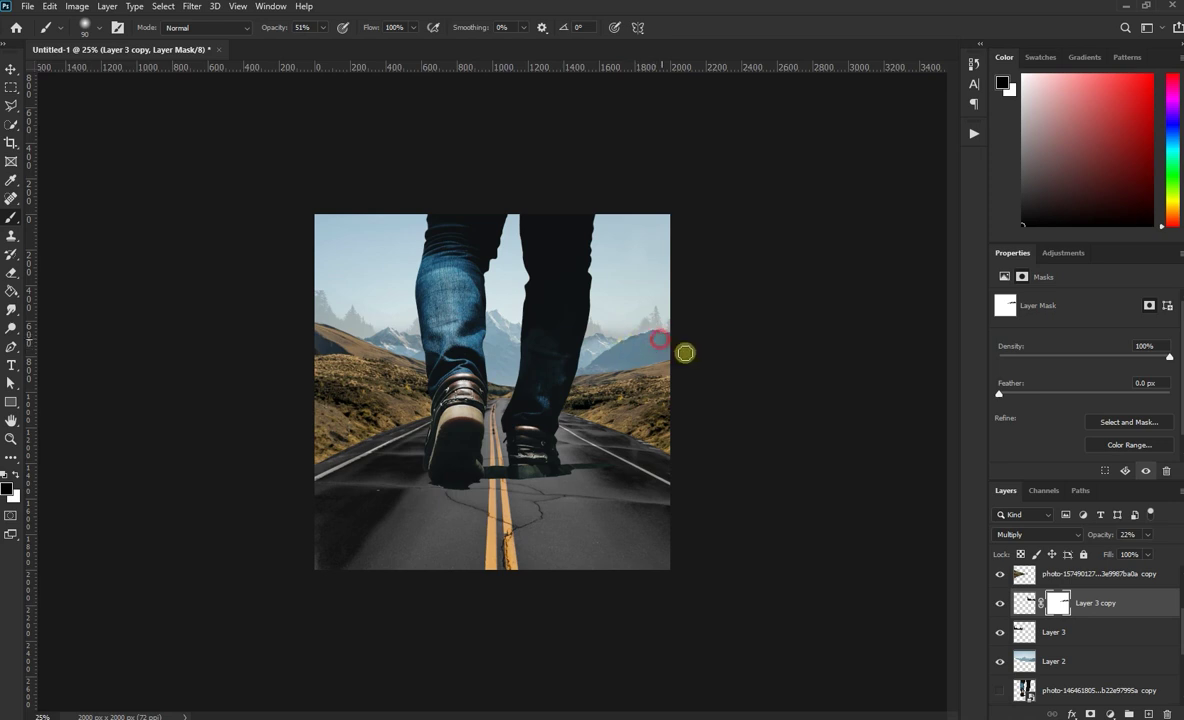
# Add a mask to Layer 3 and paint out two spots beside the left leg
pyautogui.click(1040, 605)
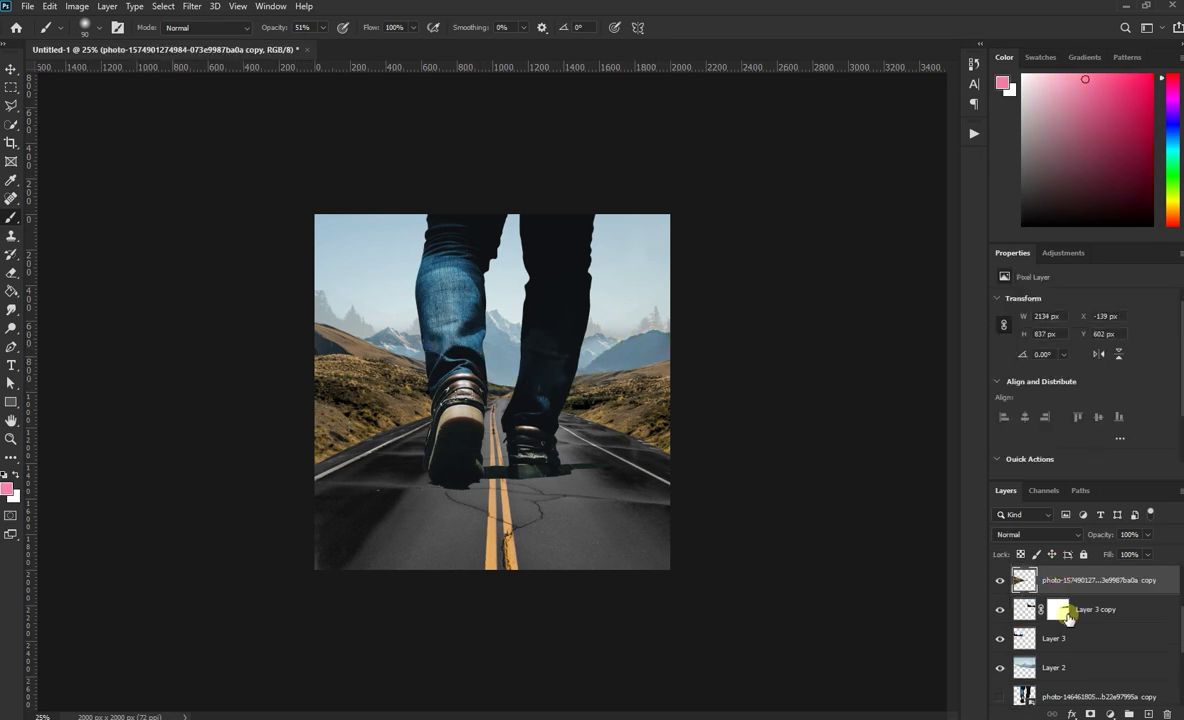
pyautogui.click(1075, 645)
pyautogui.click(1090, 714)
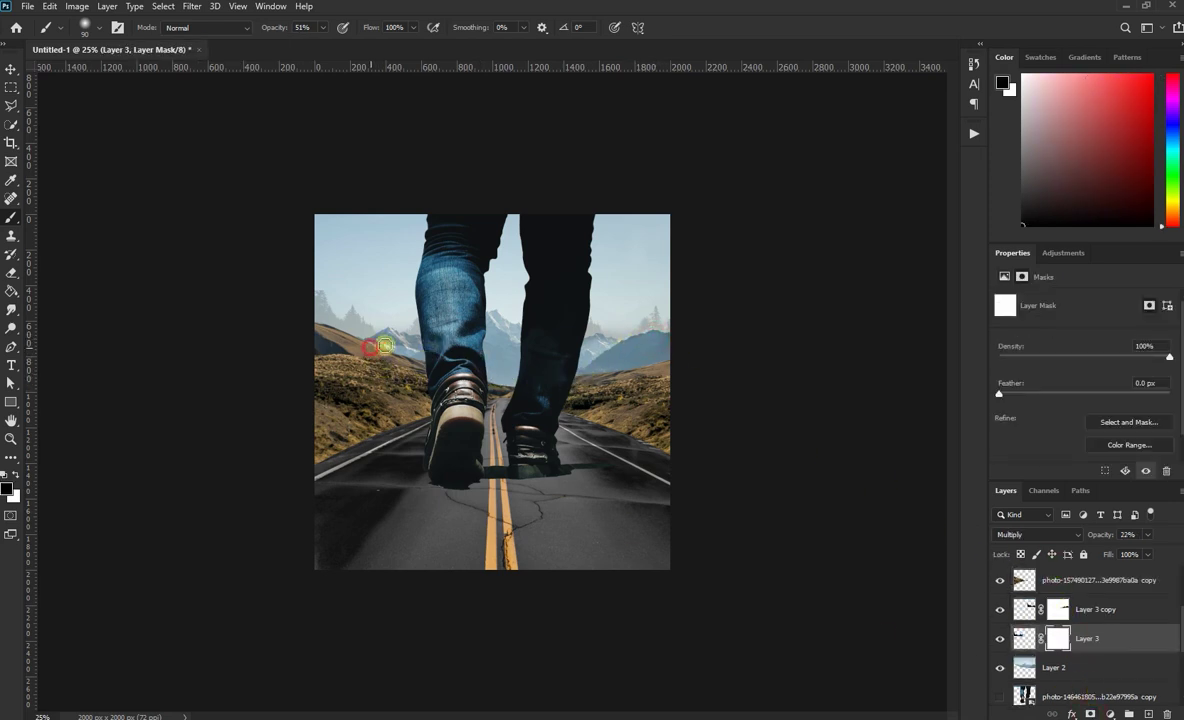
pyautogui.click(412, 346)
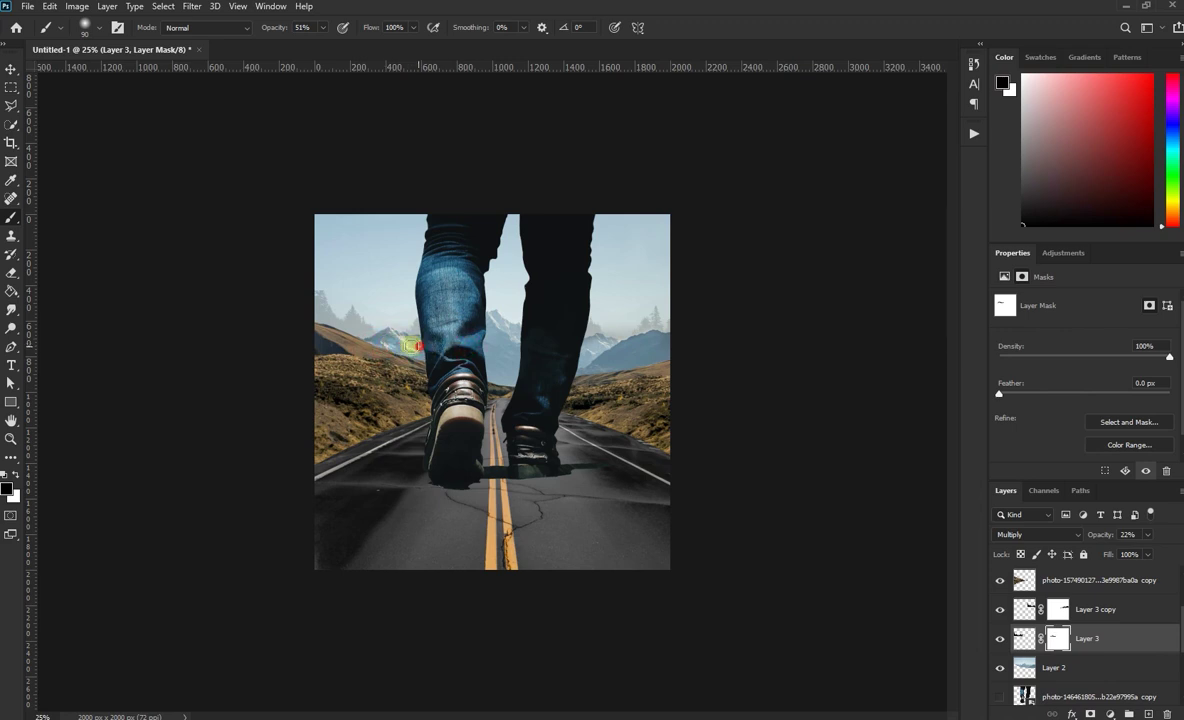
pyautogui.click(371, 345)
pyautogui.click(10, 69)
pyautogui.click(701, 325)
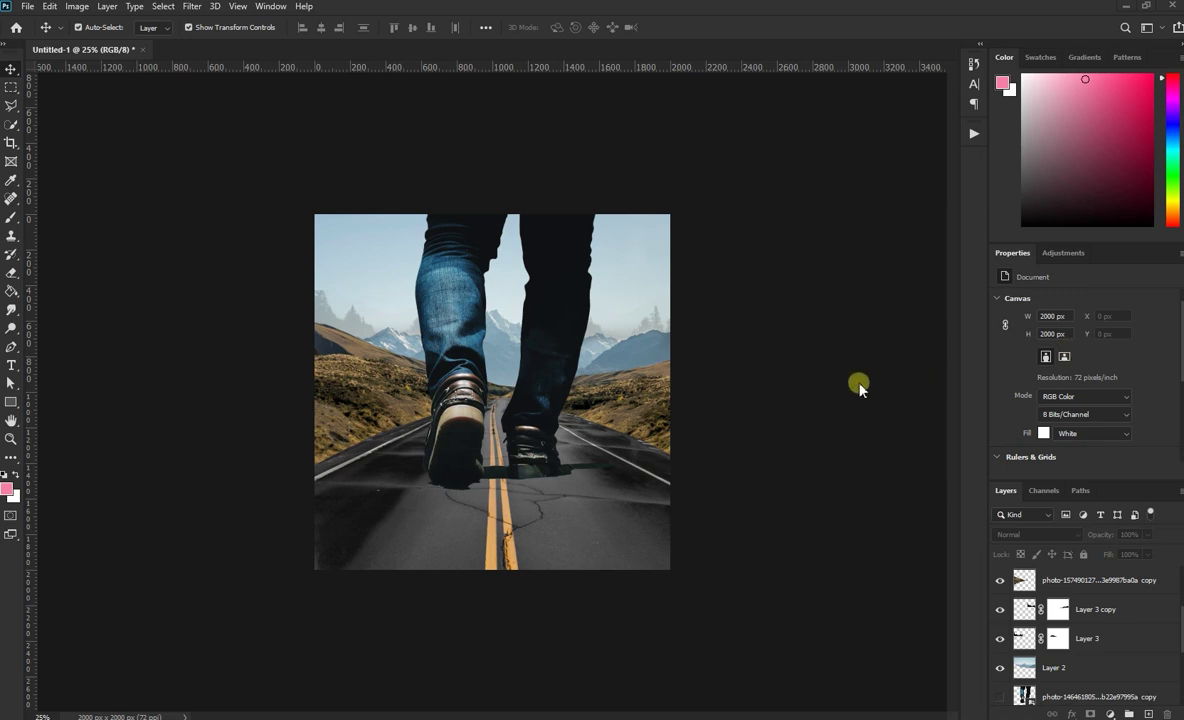
# Create a merged legs smart object, Layer 1, mask it, and brush away shadows around both shoes
pyautogui.hotkey('ctrl', 'v')
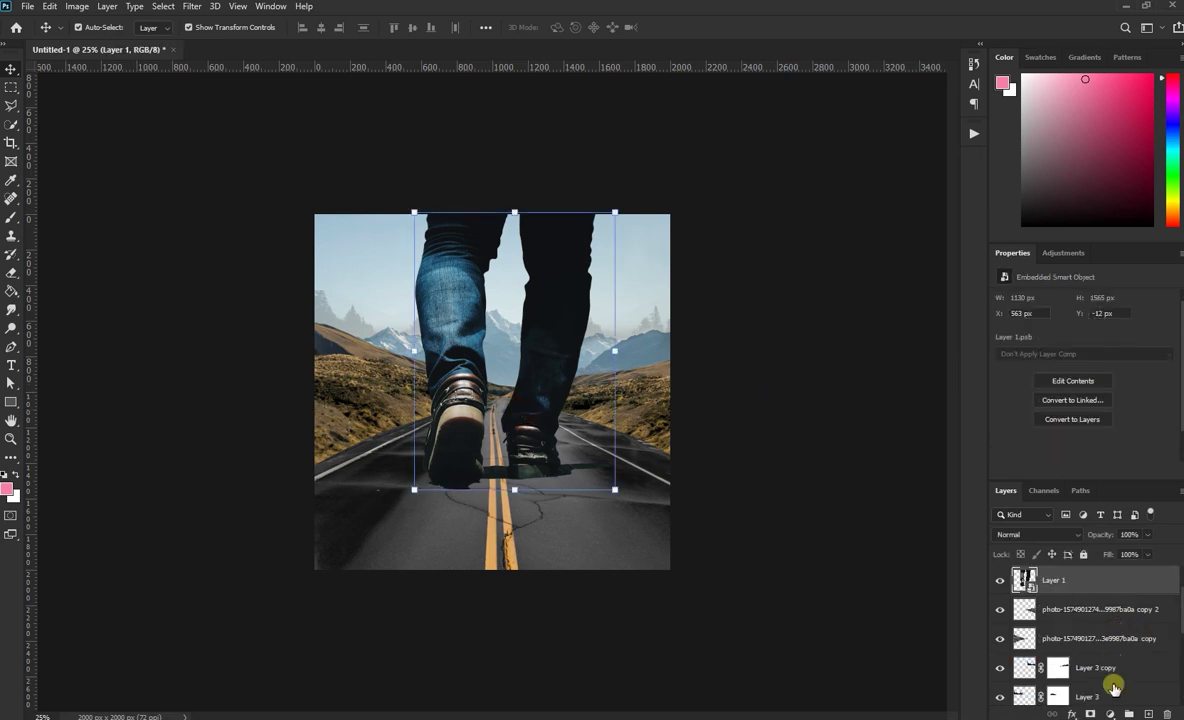
pyautogui.click(1090, 713)
pyautogui.click(11, 216)
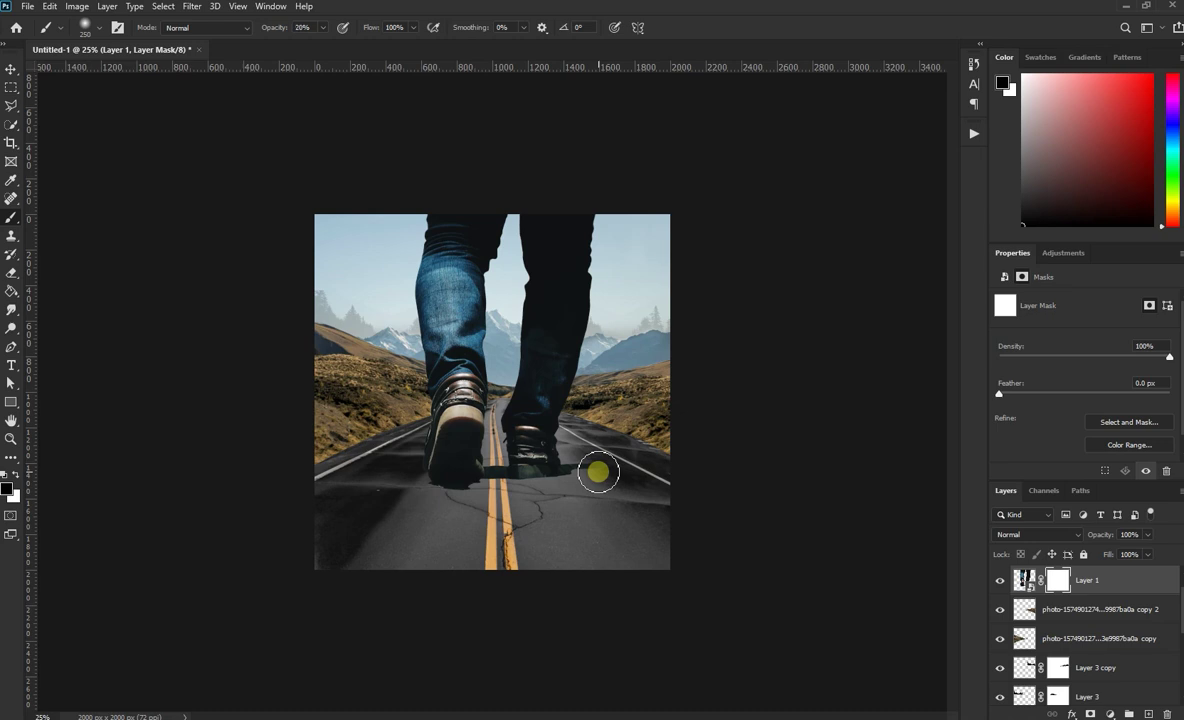
pyautogui.moveTo(592, 470)
pyautogui.mouseDown()
pyautogui.moveTo(550, 494)
pyautogui.moveTo(575, 491)
pyautogui.moveTo(490, 500)
pyautogui.moveTo(529, 492)
pyautogui.moveTo(497, 489)
pyautogui.moveTo(597, 484)
pyautogui.moveTo(542, 502)
pyautogui.moveTo(455, 502)
pyautogui.moveTo(484, 492)
pyautogui.moveTo(476, 502)
pyautogui.moveTo(490, 506)
pyautogui.mouseUp()
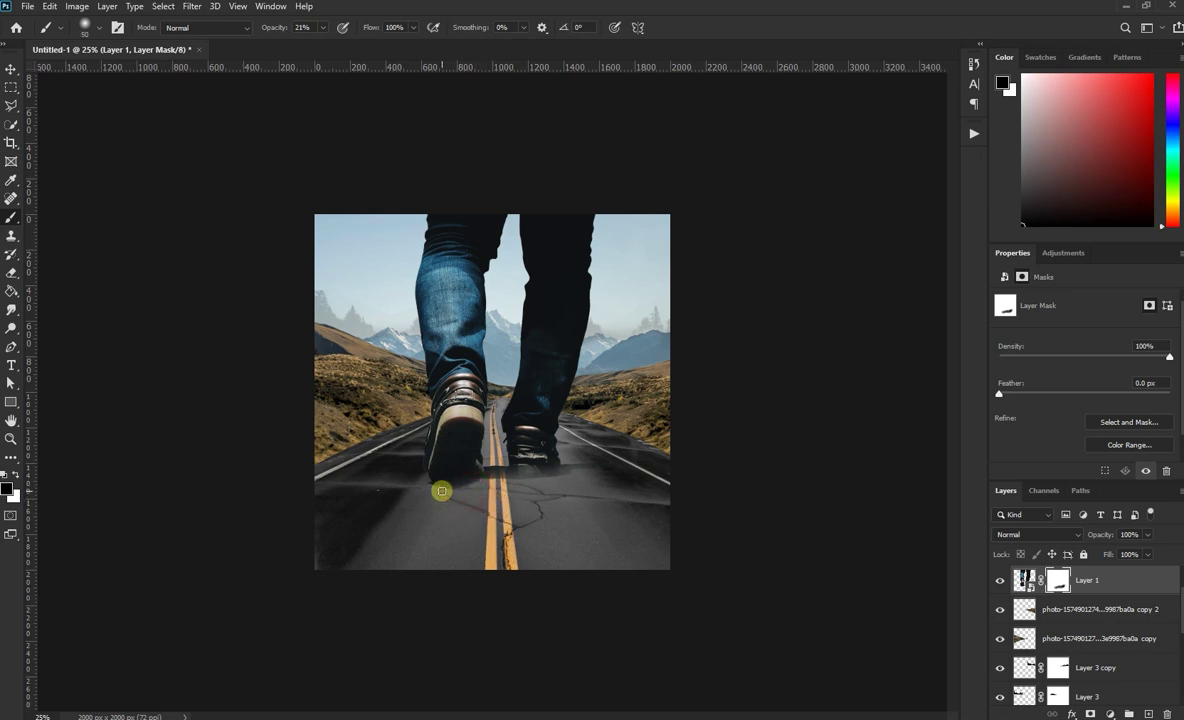
pyautogui.moveTo(450, 494)
pyautogui.mouseDown()
pyautogui.moveTo(501, 463)
pyautogui.moveTo(455, 441)
pyautogui.moveTo(589, 469)
pyautogui.moveTo(622, 461)
pyautogui.moveTo(362, 476)
pyautogui.mouseUp()
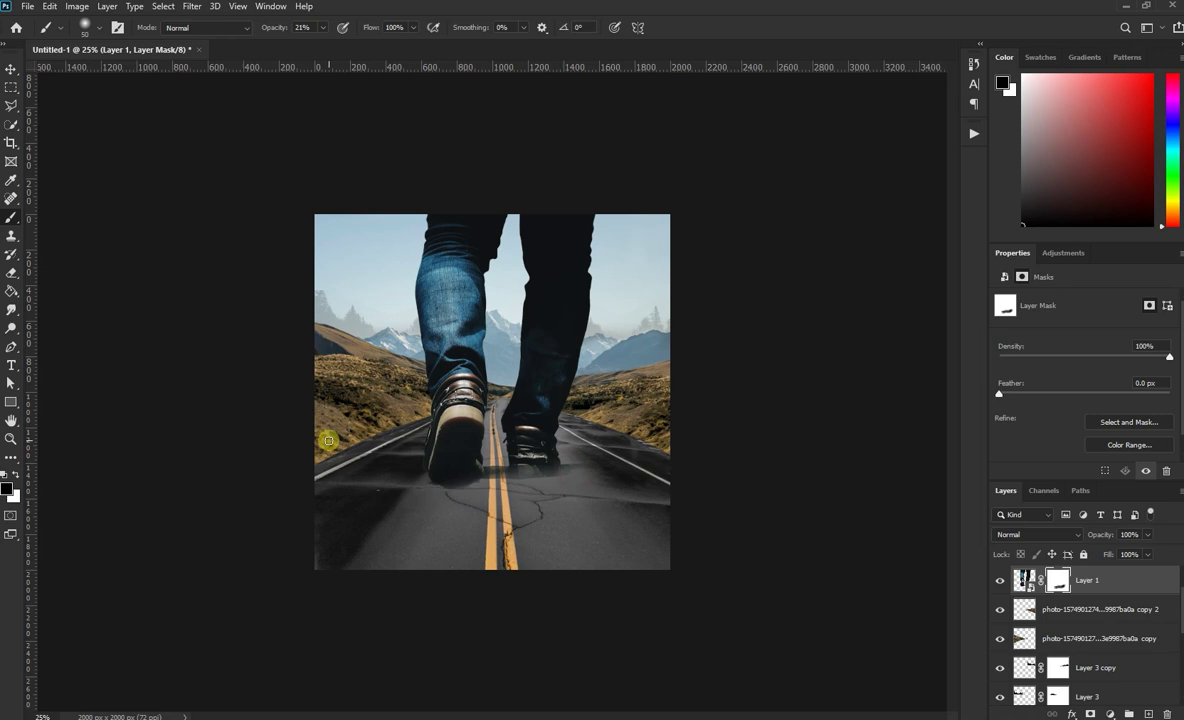
pyautogui.press('x')
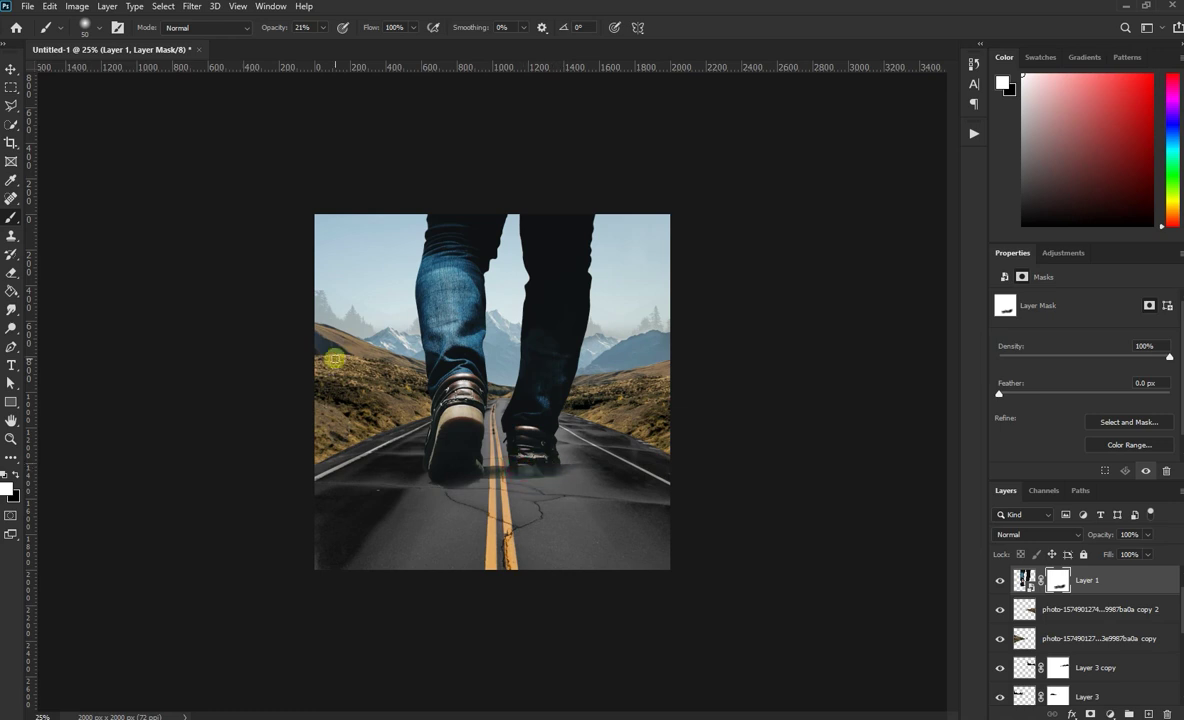
pyautogui.click(14, 73)
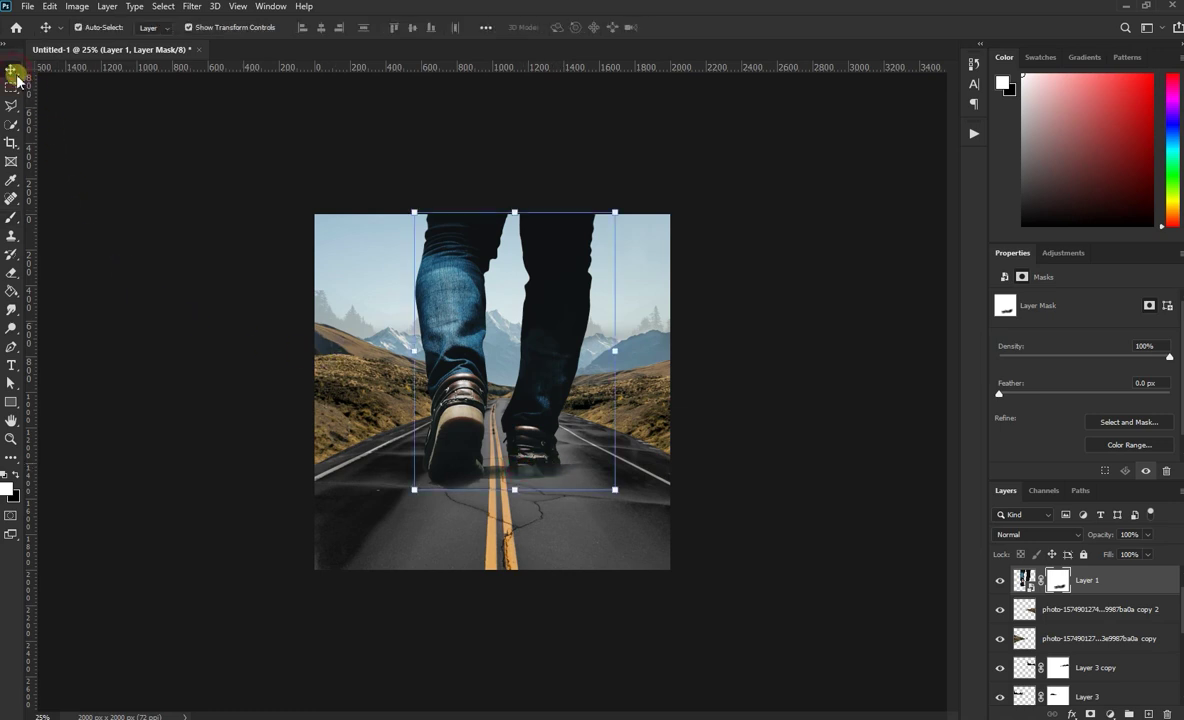
pyautogui.click(806, 543)
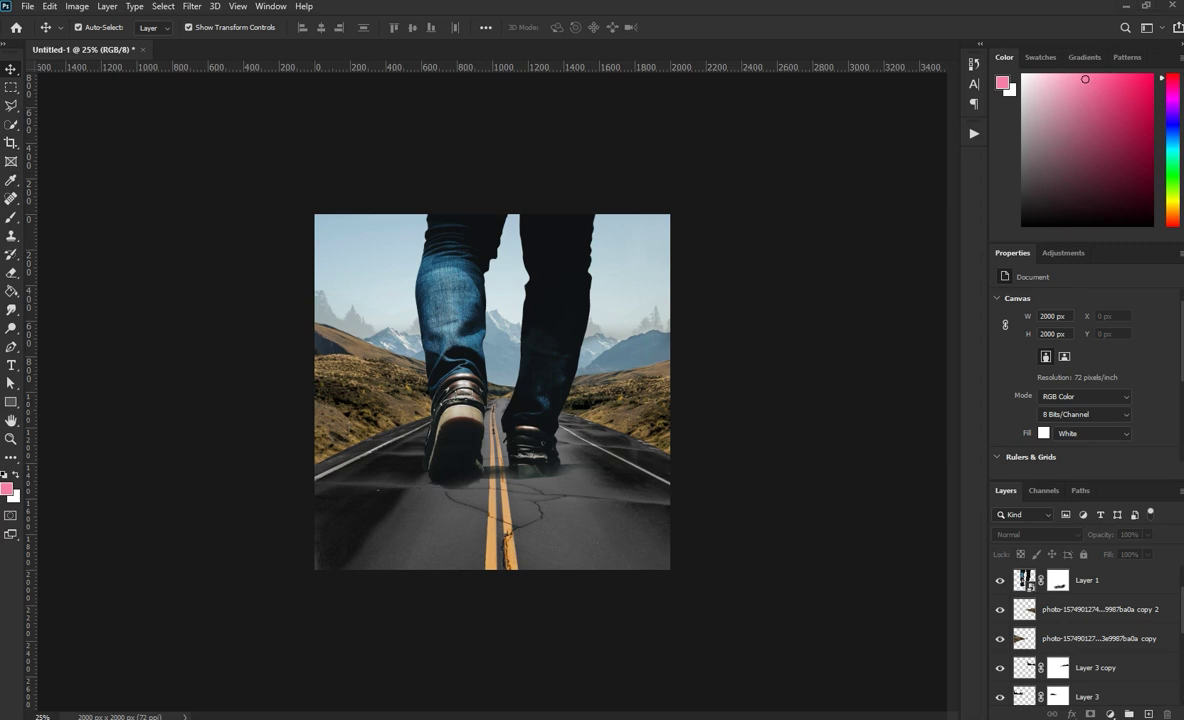
# Place the sun photo into the composition, scaled over the upper-left sky
pyautogui.moveTo(848, 626)
pyautogui.mouseDown()
pyautogui.moveTo(527, 389)
pyautogui.moveTo(408, 237)
pyautogui.mouseUp()
pyautogui.moveTo(456, 295); pyautogui.dragTo(480, 310)
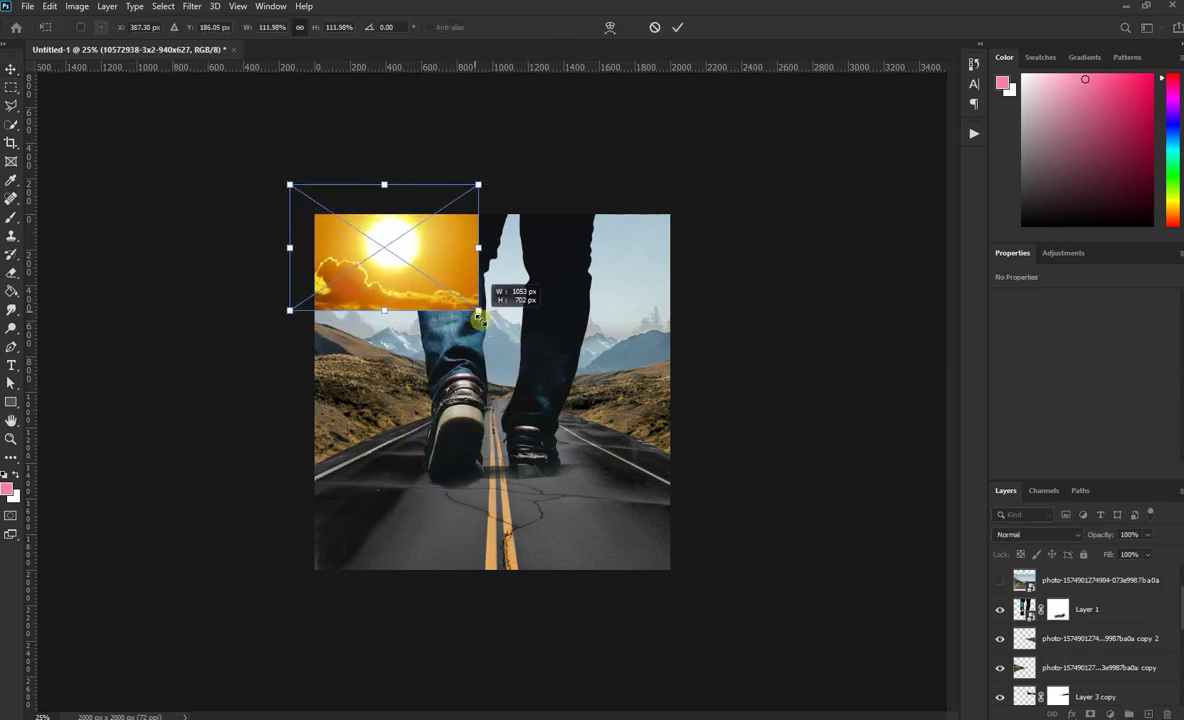
pyautogui.moveTo(438, 267); pyautogui.dragTo(418, 267)
pyautogui.click(679, 30)
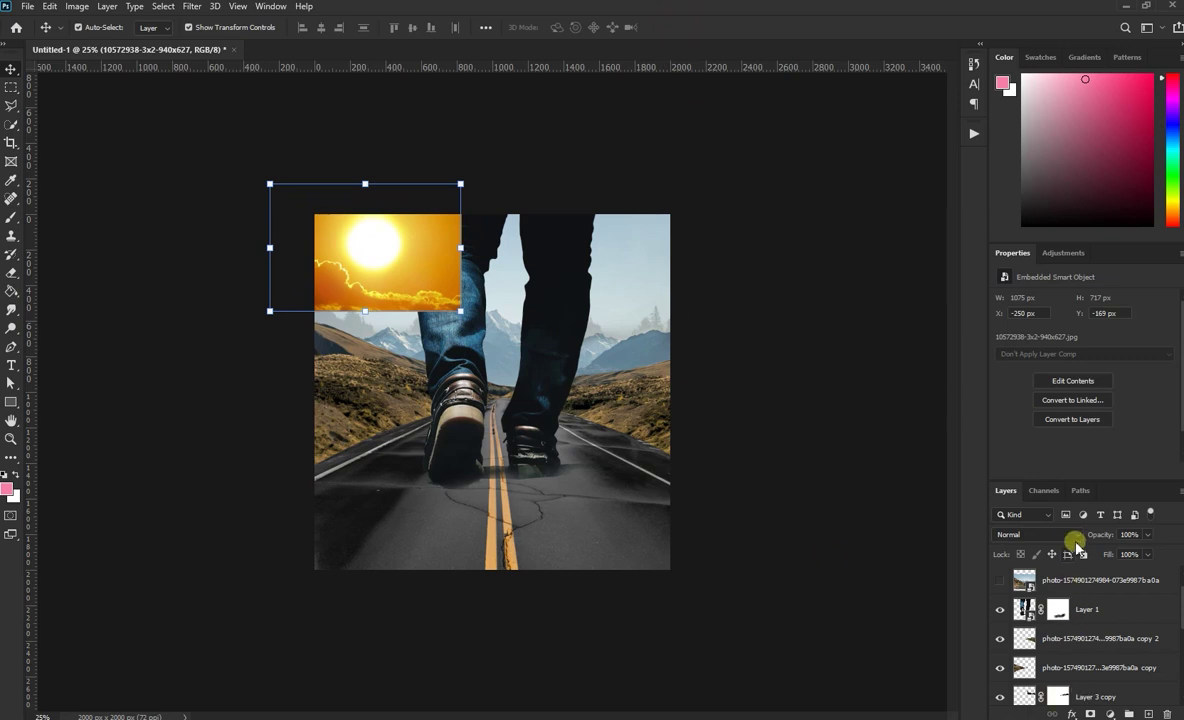
# Set the sun layer to Screen blend mode and move it beneath Layer 1
pyautogui.click(1045, 534)
pyautogui.click(1006, 488)
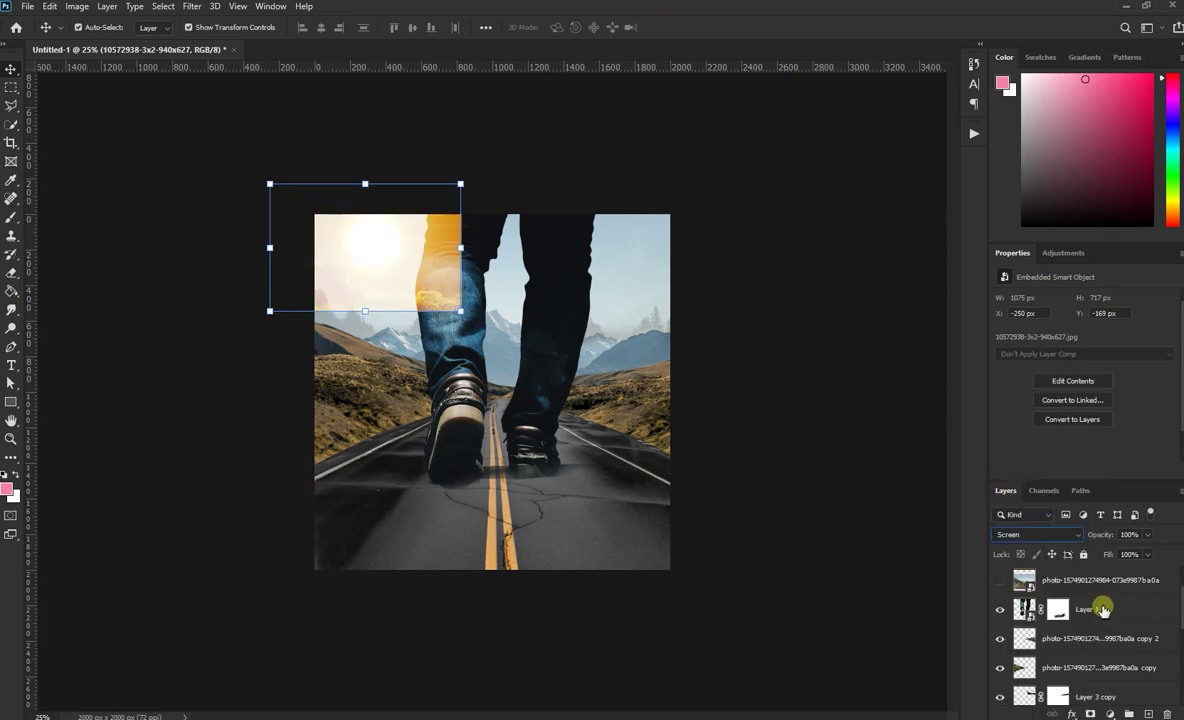
pyautogui.moveTo(1060, 578)
pyautogui.mouseDown()
pyautogui.moveTo(1077, 667)
pyautogui.moveTo(1079, 610)
pyautogui.mouseUp()
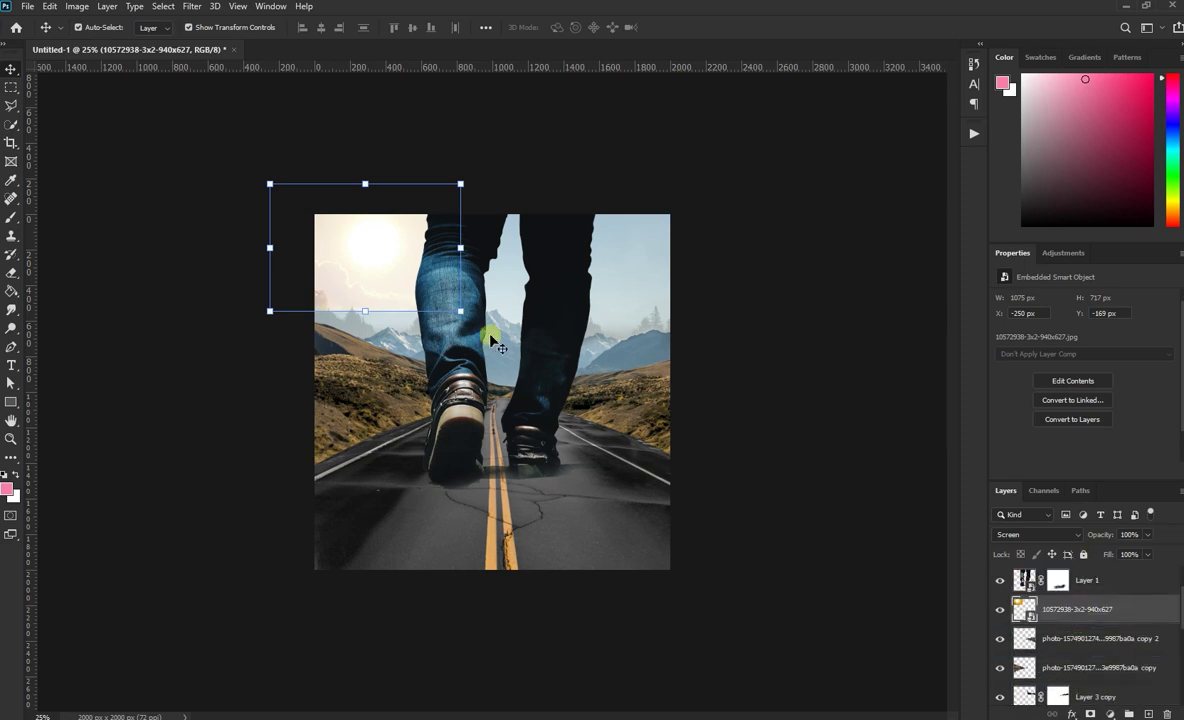
# Enlarge the sun photo to 1664 × 1109 px, shift it left, and add a layer mask
pyautogui.moveTo(460, 311); pyautogui.dragTo(563, 388)
pyautogui.moveTo(463, 338); pyautogui.dragTo(421, 326)
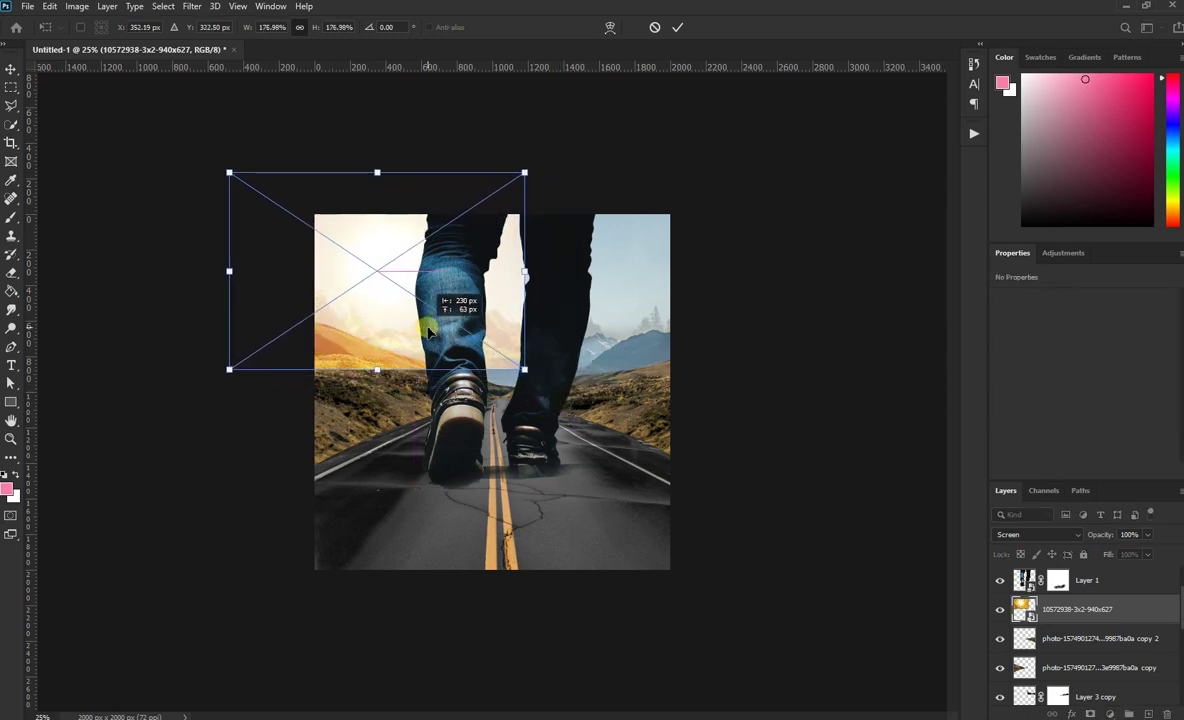
pyautogui.click(677, 27)
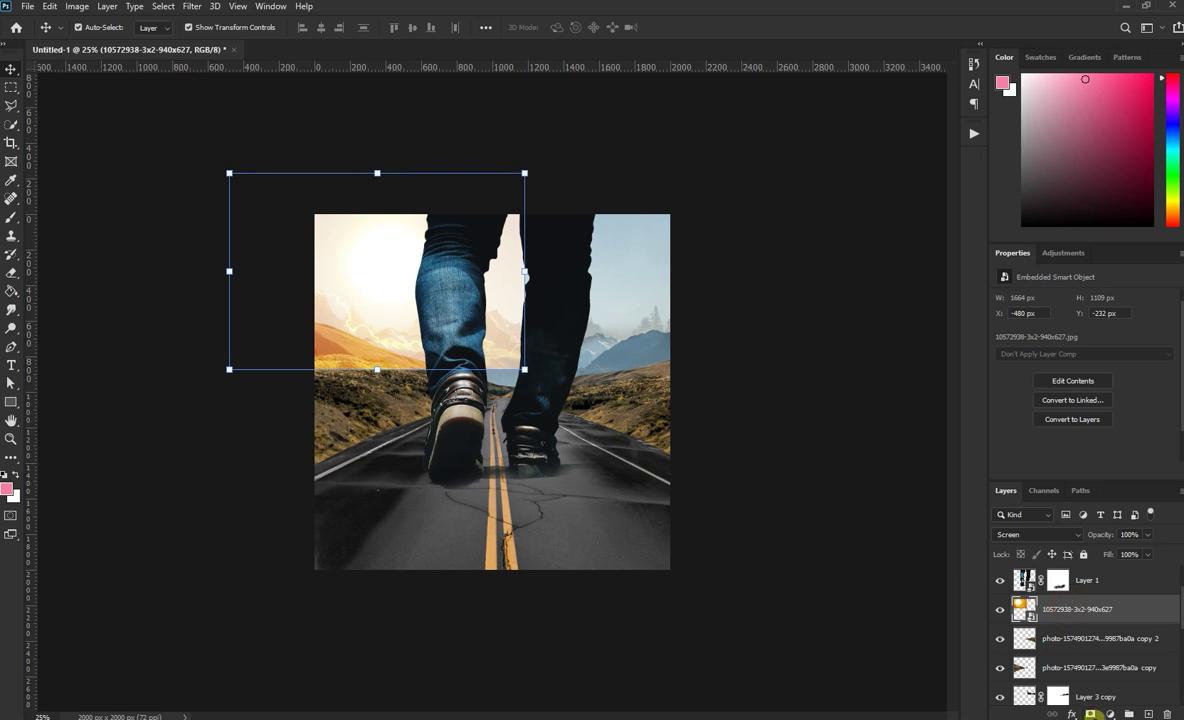
pyautogui.click(1090, 714)
pyautogui.click(11, 217)
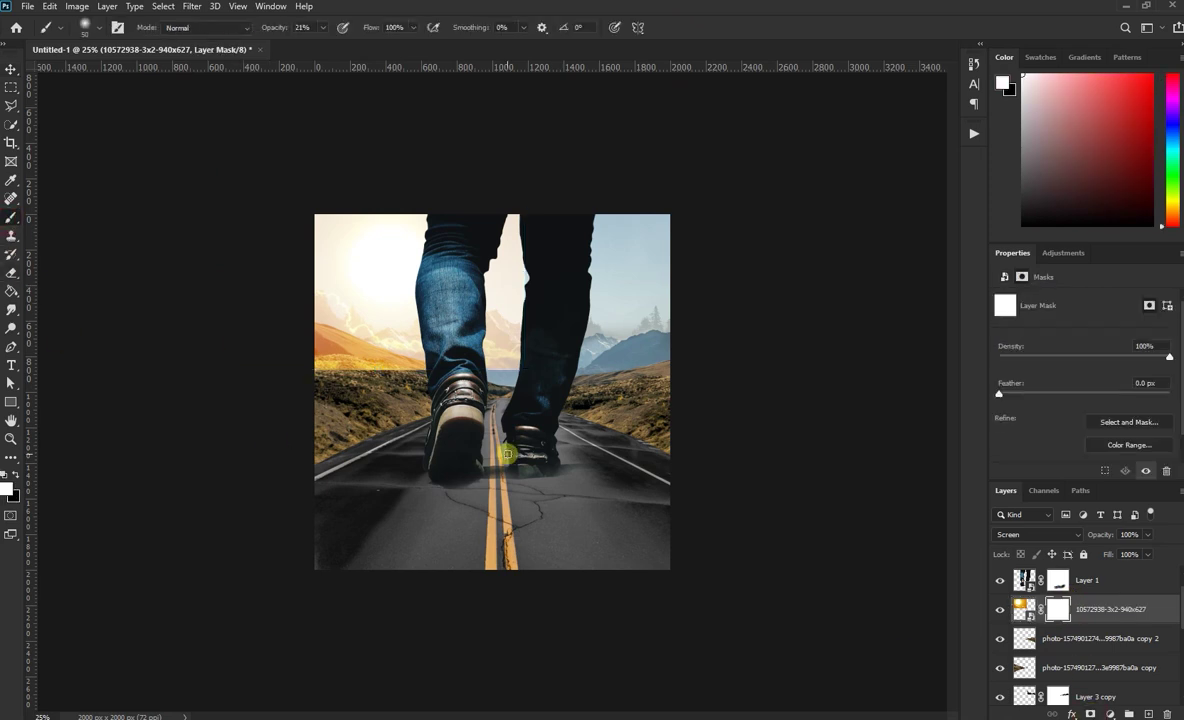
# Paint black with a 250 px brush on the sun mask over the hills and road
pyautogui.press(']')
pyautogui.press(']')
pyautogui.press(']')
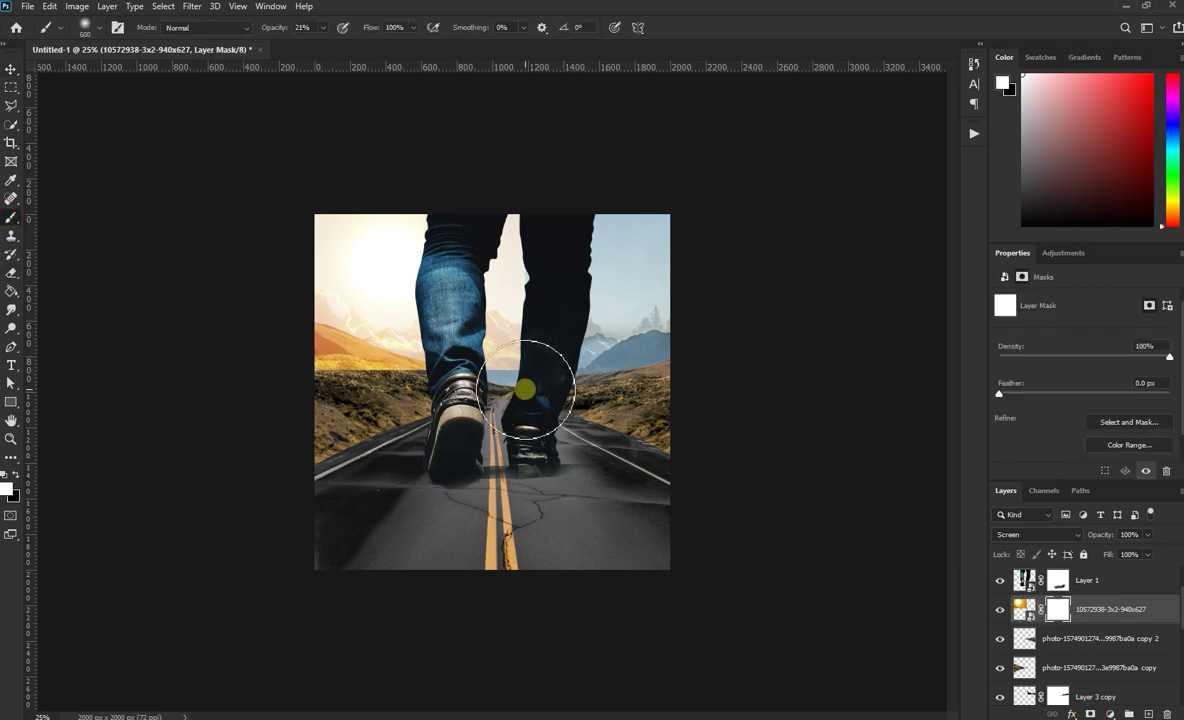
pyautogui.press('[')
pyautogui.press('[')
pyautogui.press('[')
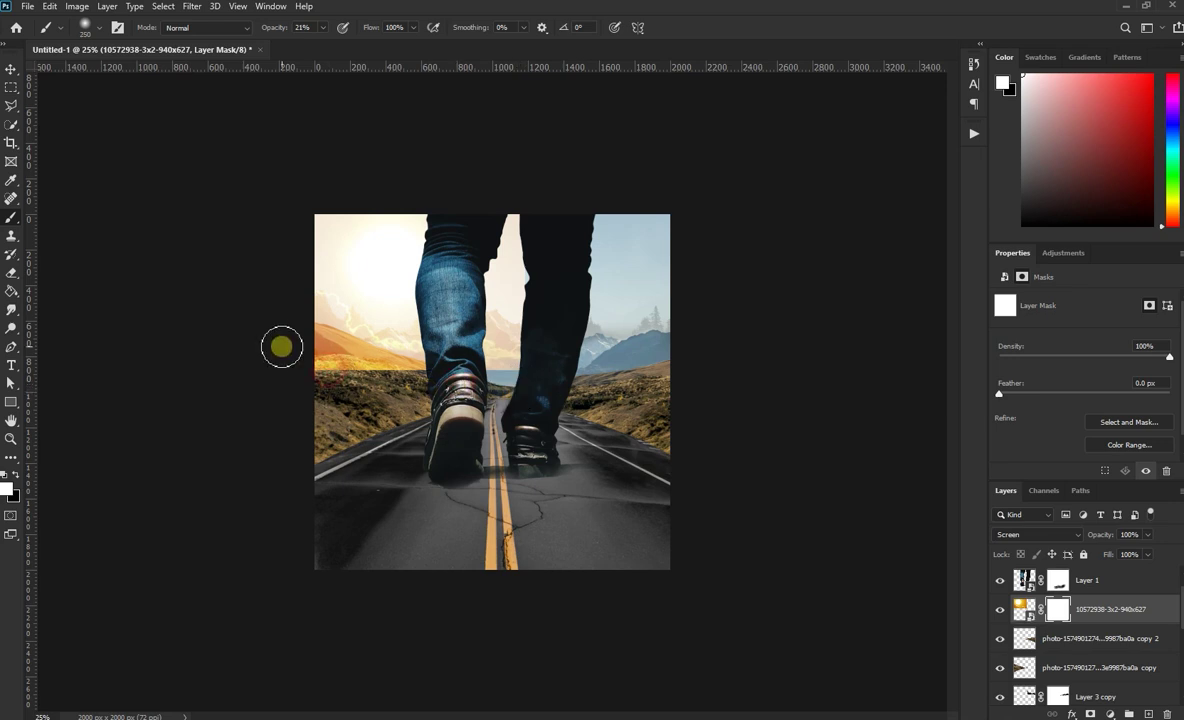
pyautogui.moveTo(316, 362); pyautogui.dragTo(389, 360)
pyautogui.press('x')
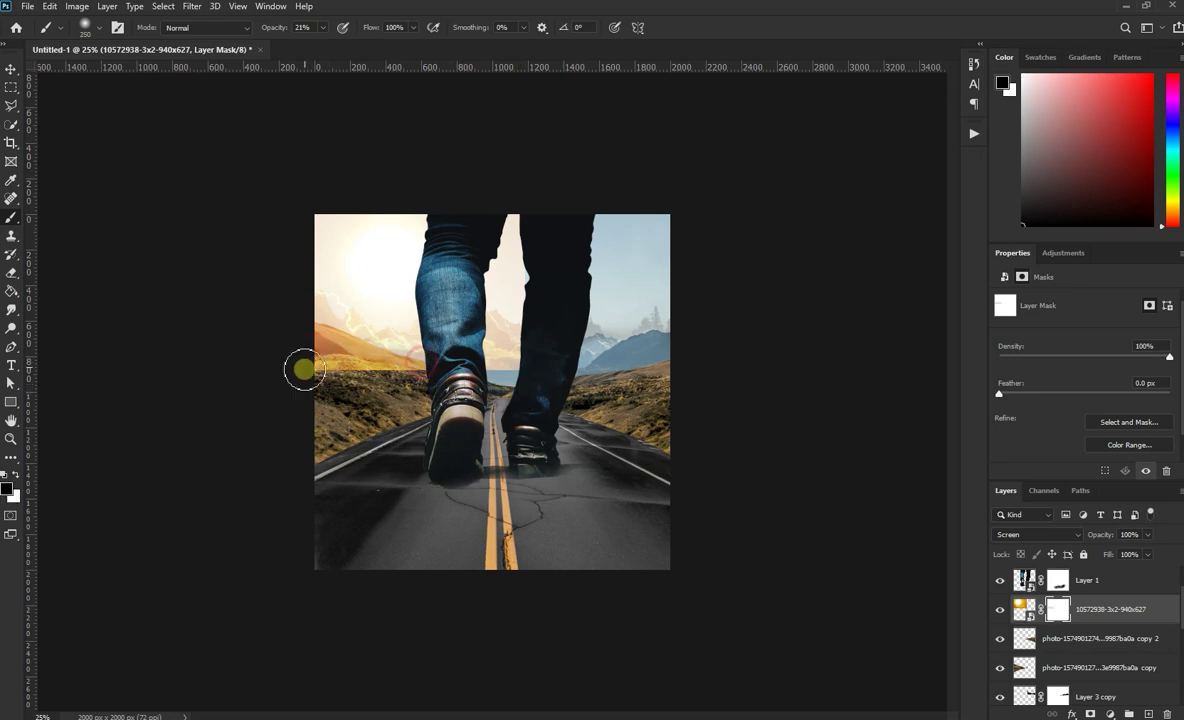
pyautogui.moveTo(301, 362)
pyautogui.mouseDown()
pyautogui.moveTo(410, 401)
pyautogui.moveTo(506, 378)
pyautogui.moveTo(525, 395)
pyautogui.moveTo(498, 344)
pyautogui.moveTo(543, 392)
pyautogui.moveTo(432, 349)
pyautogui.moveTo(502, 361)
pyautogui.moveTo(529, 339)
pyautogui.moveTo(552, 347)
pyautogui.moveTo(540, 216)
pyautogui.moveTo(515, 307)
pyautogui.moveTo(518, 211)
pyautogui.moveTo(513, 312)
pyautogui.moveTo(511, 228)
pyautogui.moveTo(497, 304)
pyautogui.moveTo(531, 375)
pyautogui.moveTo(500, 209)
pyautogui.moveTo(485, 217)
pyautogui.moveTo(476, 322)
pyautogui.moveTo(523, 345)
pyautogui.moveTo(374, 406)
pyautogui.moveTo(357, 437)
pyautogui.mouseUp()
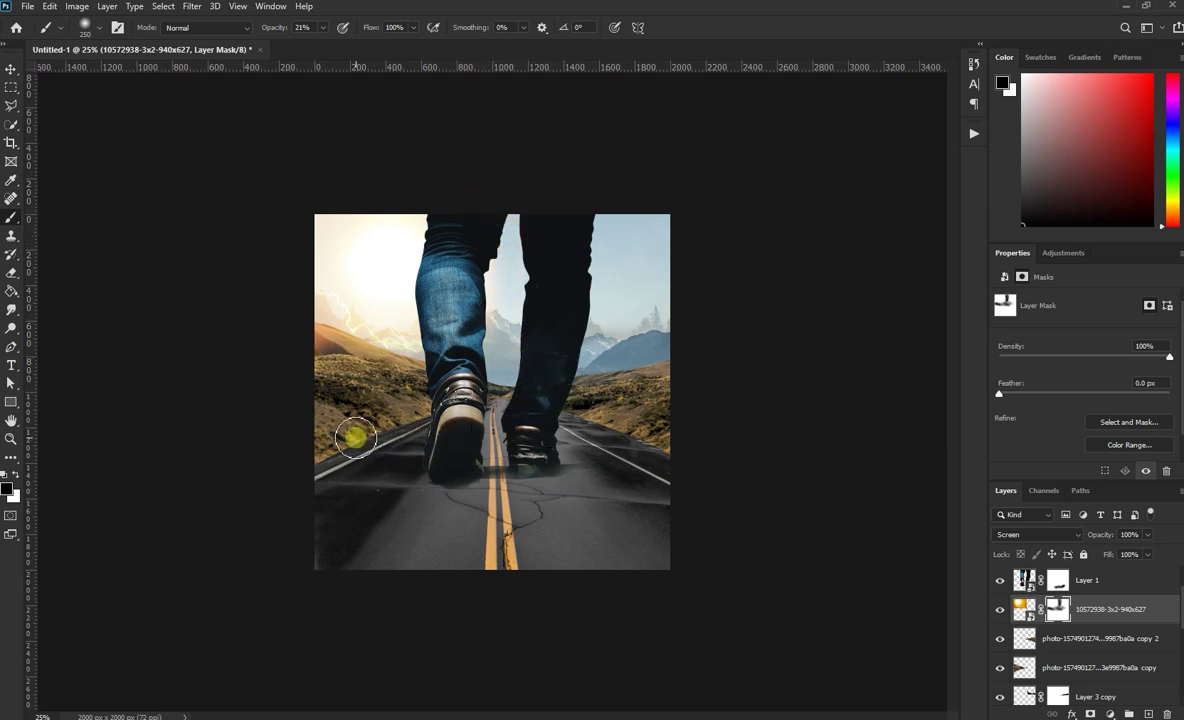
pyautogui.click(11, 69)
pyautogui.click(87, 264)
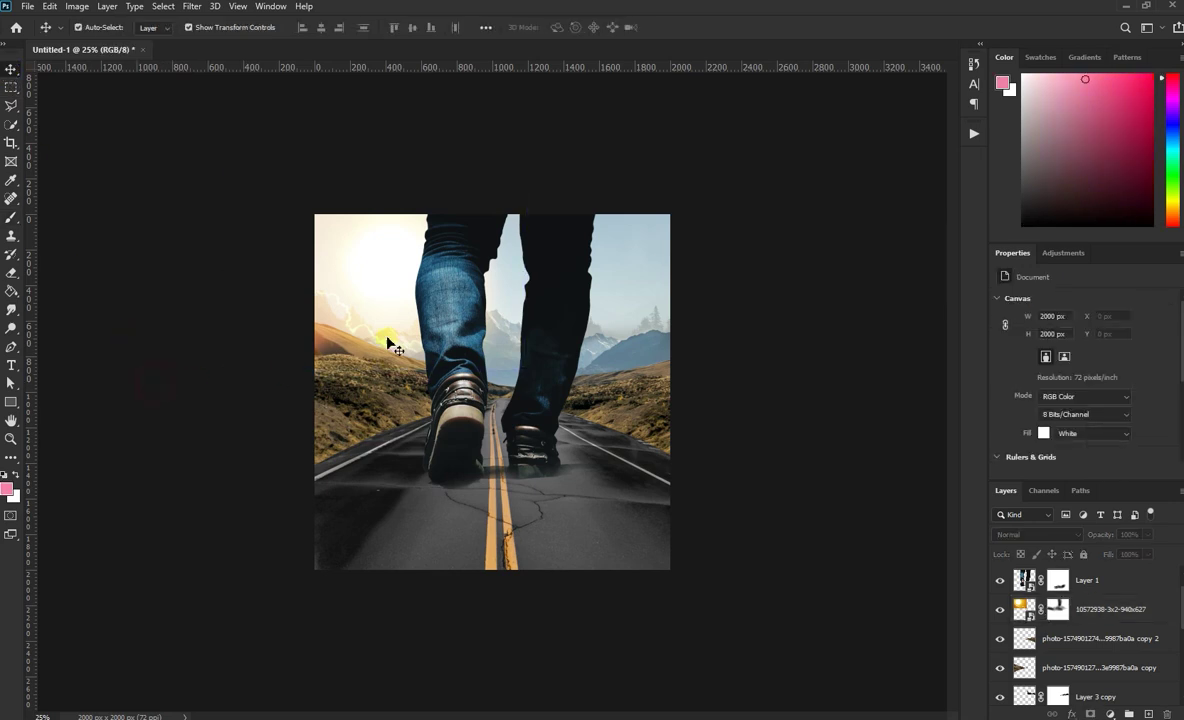
pyautogui.click(375, 281)
pyautogui.click(150, 466)
# Open the sign-post image and turn it grey with Saturation -100
pyautogui.moveTo(1137, 692); pyautogui.dragTo(254, 48)
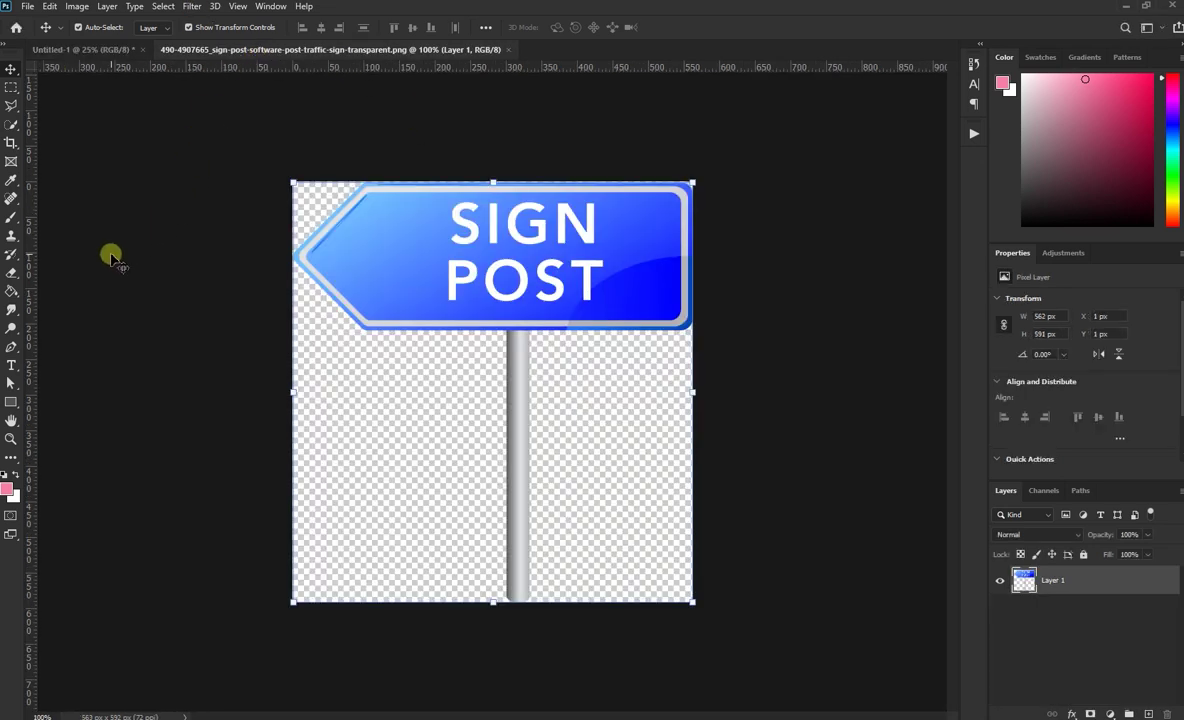
pyautogui.hotkey('ctrl', 'u')
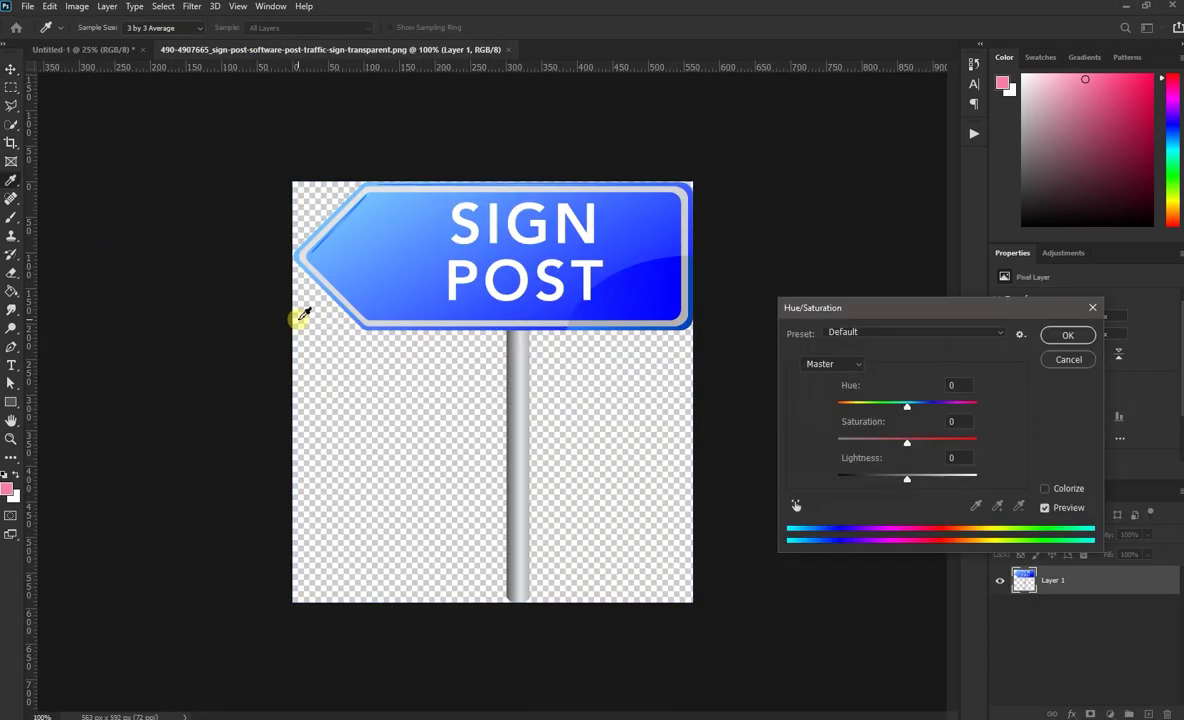
pyautogui.moveTo(833, 441); pyautogui.dragTo(782, 436)
pyautogui.click(1068, 336)
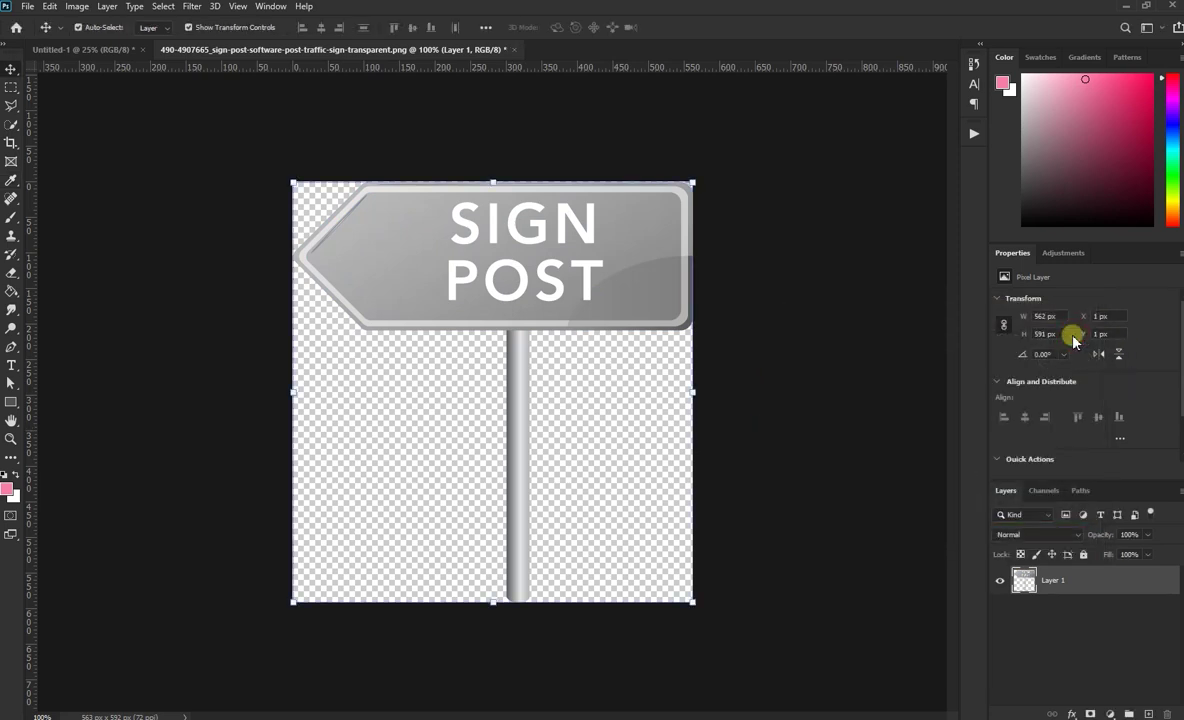
# Select the sign's layer and spot-heal away the P and S of POST
pyautogui.click(11, 198)
pyautogui.click(529, 277)
pyautogui.click(600, 273)
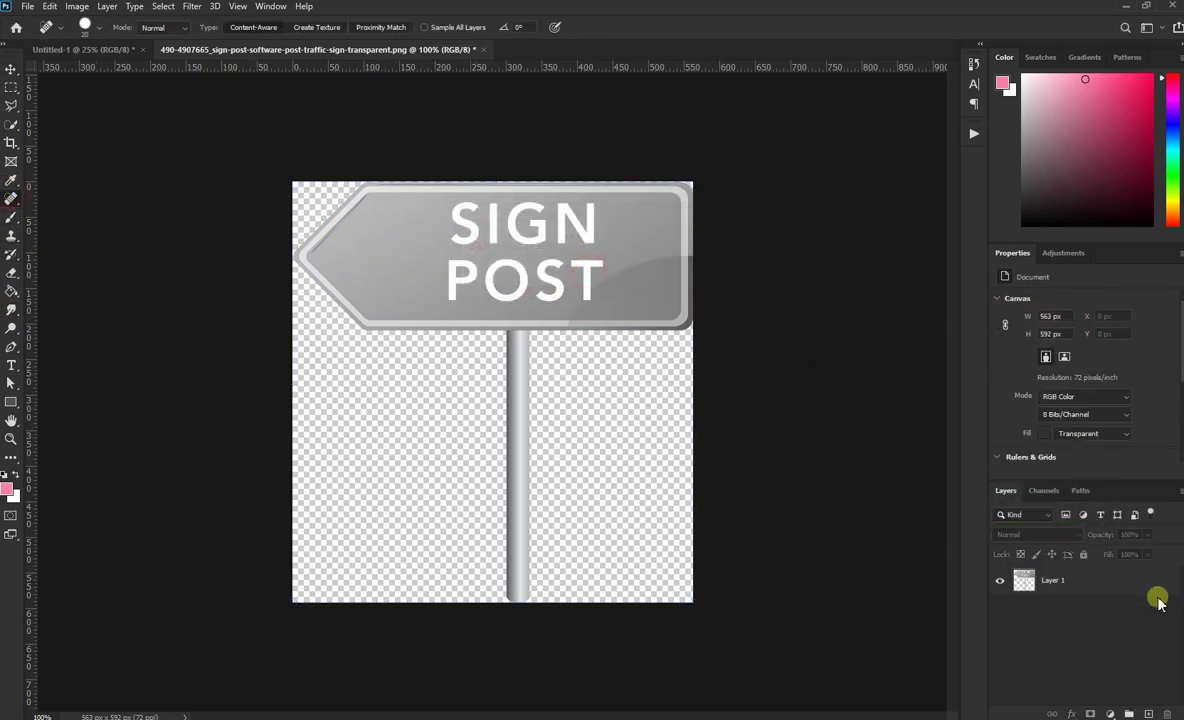
pyautogui.click(1090, 580)
pyautogui.moveTo(471, 274)
pyautogui.mouseDown()
pyautogui.moveTo(445, 268)
pyautogui.moveTo(490, 262)
pyautogui.mouseUp()
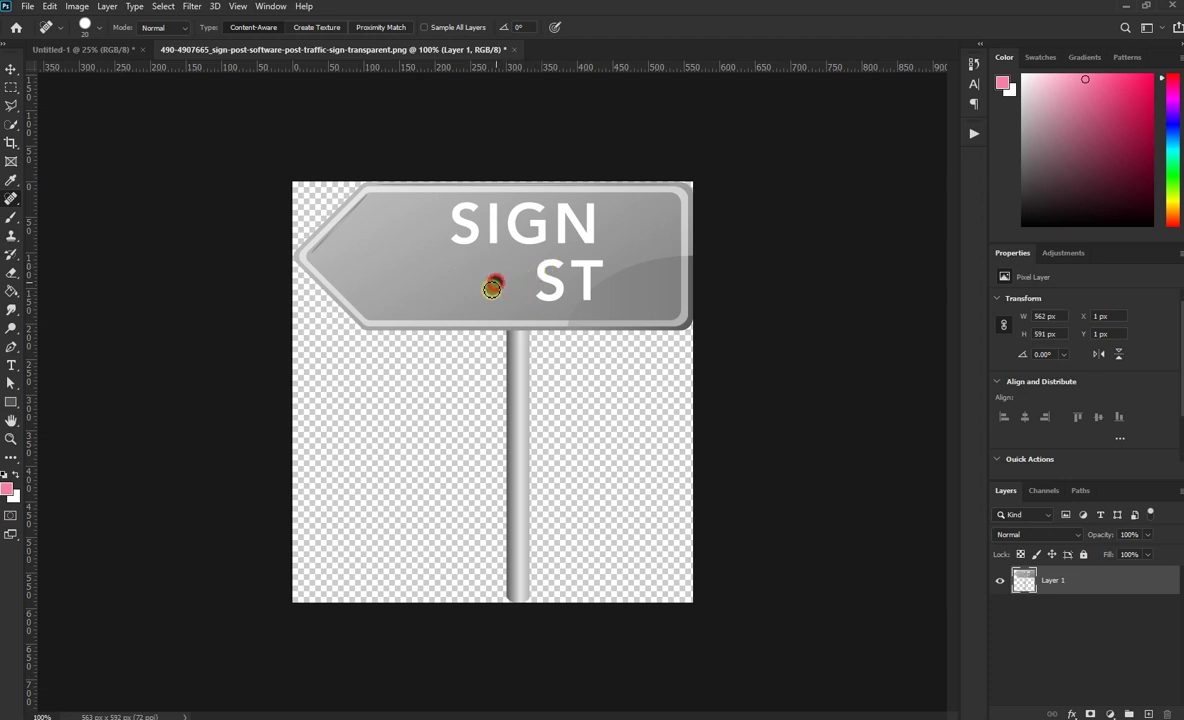
pyautogui.moveTo(544, 264)
pyautogui.mouseDown()
pyautogui.moveTo(553, 281)
pyautogui.moveTo(537, 285)
pyautogui.mouseUp()
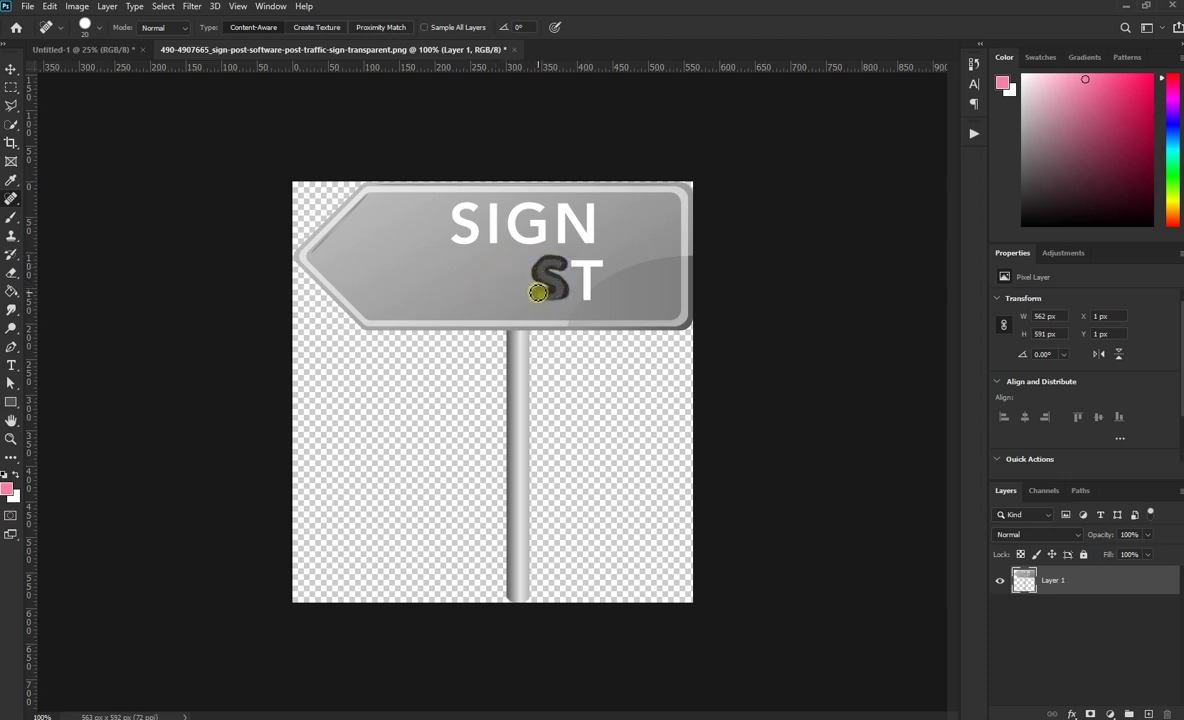
# Heal away the remaining T and the N of SIGN, leaving a blank sign
pyautogui.rightClick(11, 199)
pyautogui.click(85, 202)
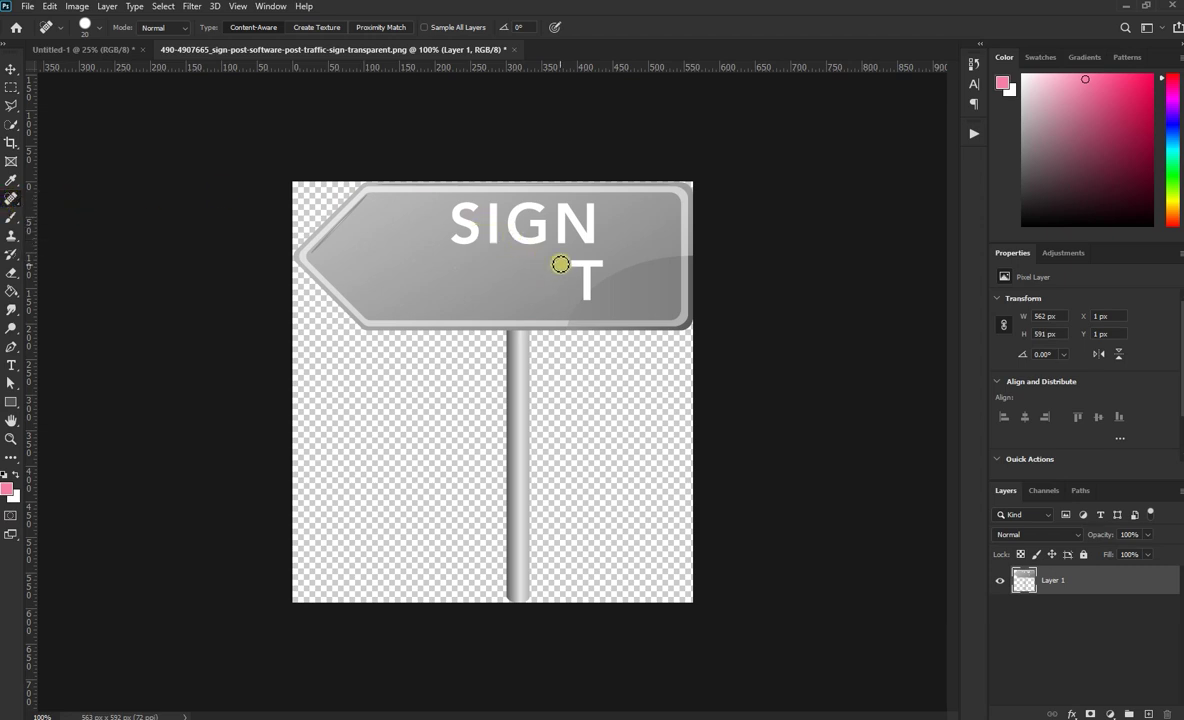
pyautogui.moveTo(587, 264); pyautogui.dragTo(584, 296)
pyautogui.moveTo(590, 205)
pyautogui.mouseDown()
pyautogui.moveTo(587, 233)
pyautogui.moveTo(561, 205)
pyautogui.moveTo(560, 238)
pyautogui.moveTo(518, 205)
pyautogui.moveTo(544, 235)
pyautogui.moveTo(531, 235)
pyautogui.moveTo(520, 205)
pyautogui.moveTo(496, 244)
pyautogui.moveTo(452, 217)
pyautogui.mouseUp()
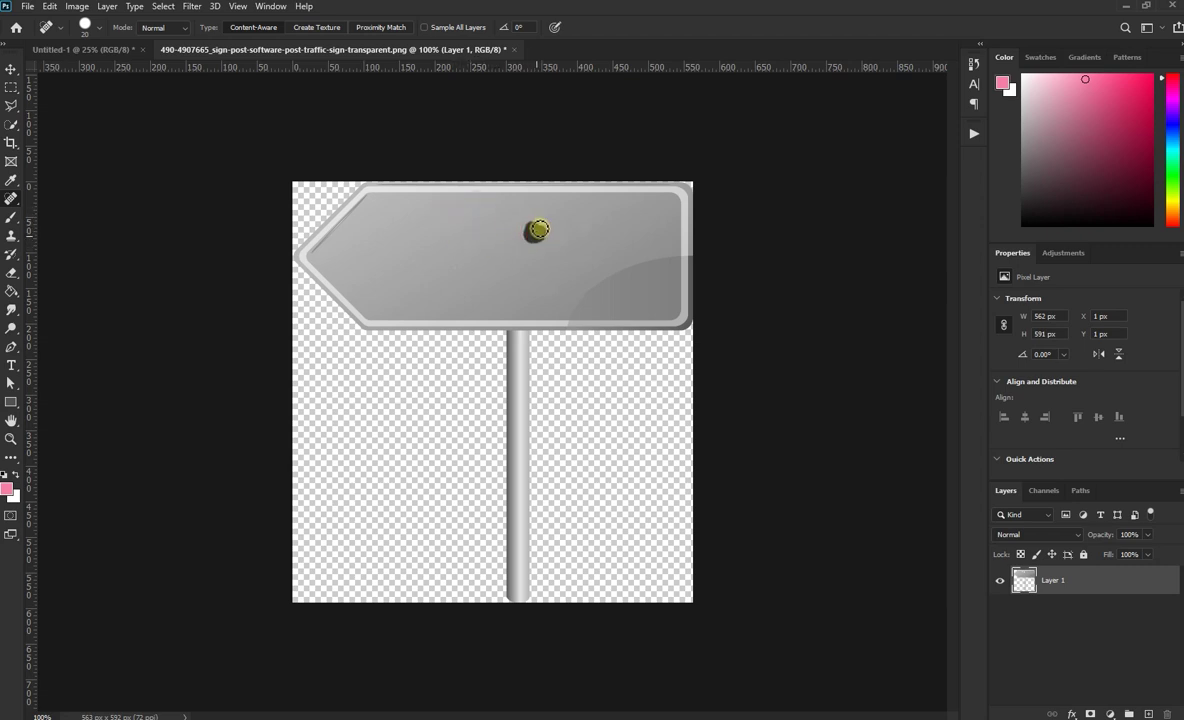
pyautogui.click(553, 229)
# Bring the blank sign into the road composite, flip it to point right, and rotate it upright
pyautogui.click(12, 70)
pyautogui.moveTo(481, 289)
pyautogui.mouseDown()
pyautogui.moveTo(645, 403)
pyautogui.moveTo(618, 370)
pyautogui.mouseUp()
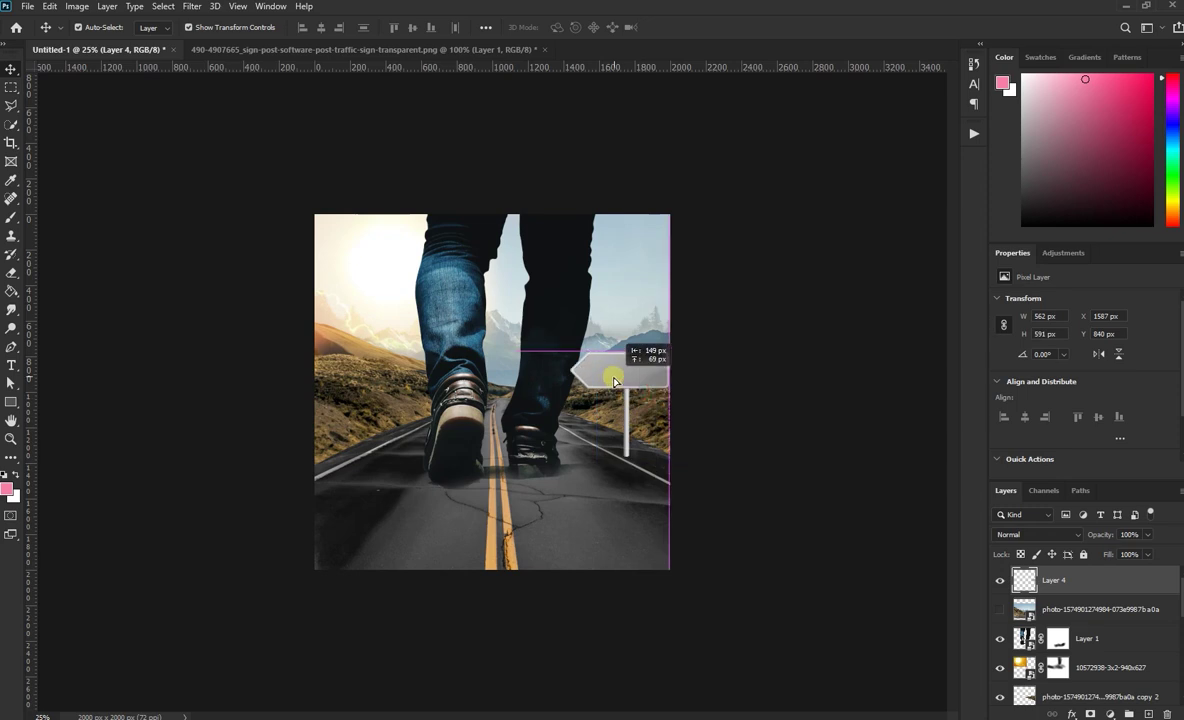
pyautogui.hotkey('ctrl', 't')
pyautogui.rightClick(630, 383)
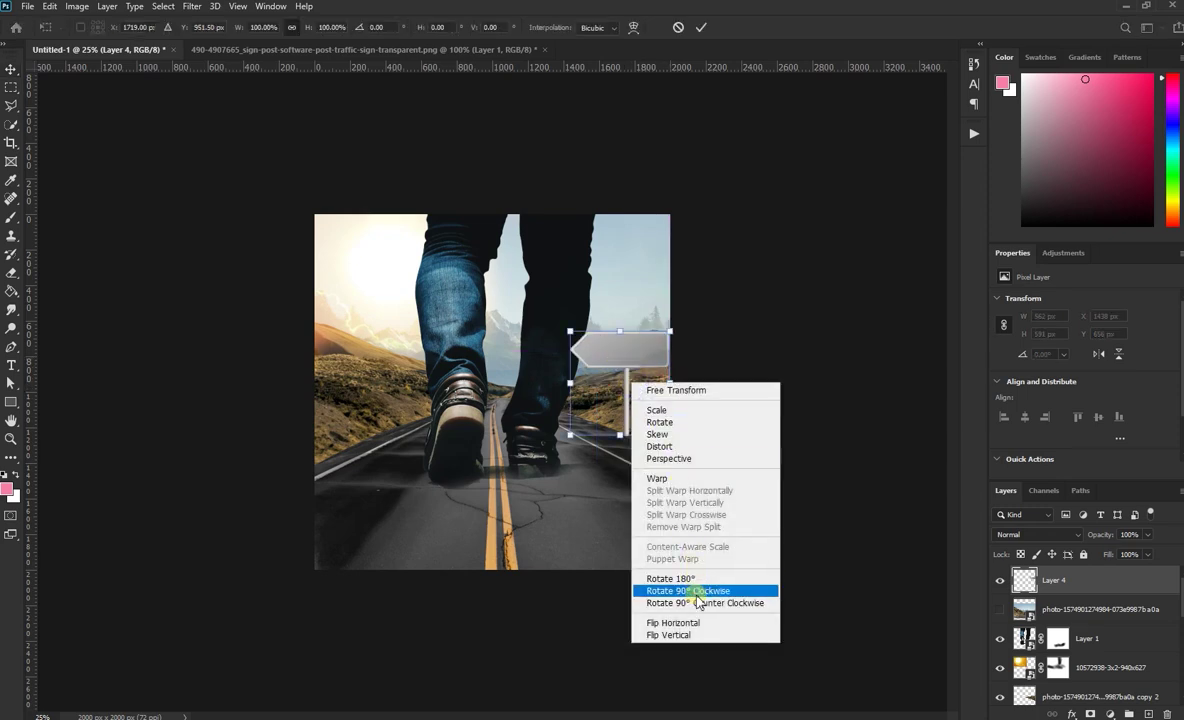
pyautogui.click(692, 621)
pyautogui.moveTo(620, 357)
pyautogui.mouseDown()
pyautogui.moveTo(632, 347)
pyautogui.moveTo(650, 365)
pyautogui.moveTo(638, 374)
pyautogui.mouseUp()
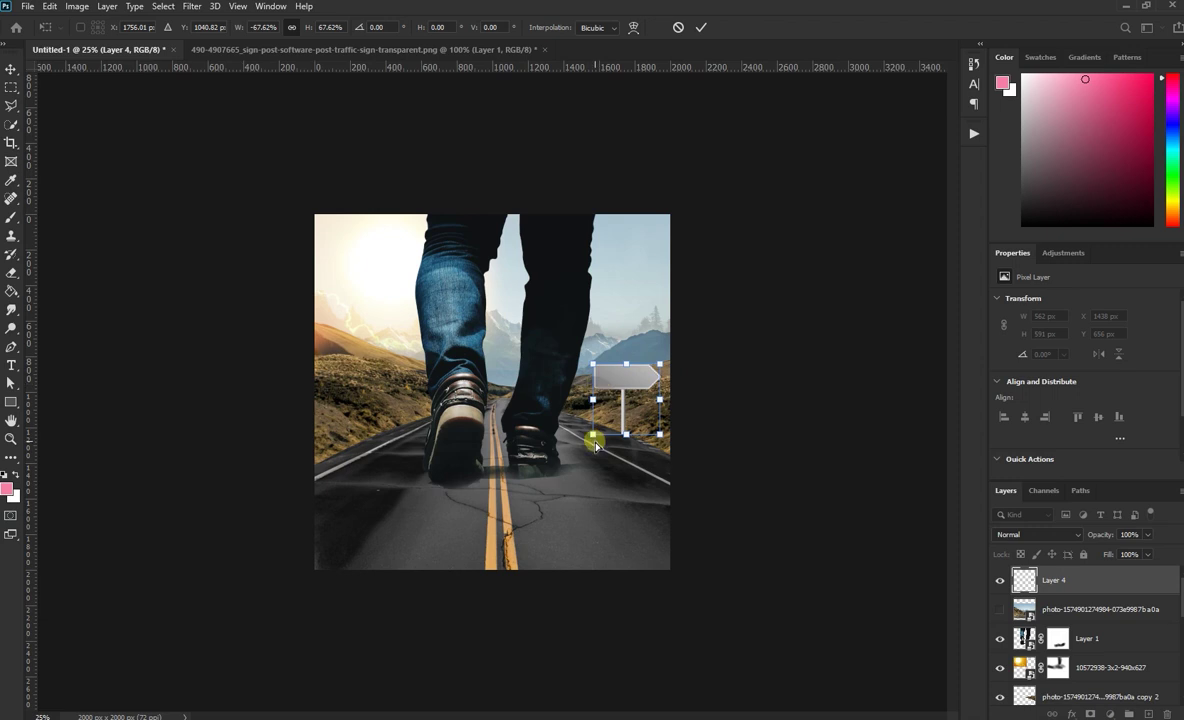
pyautogui.moveTo(597, 431); pyautogui.dragTo(653, 443)
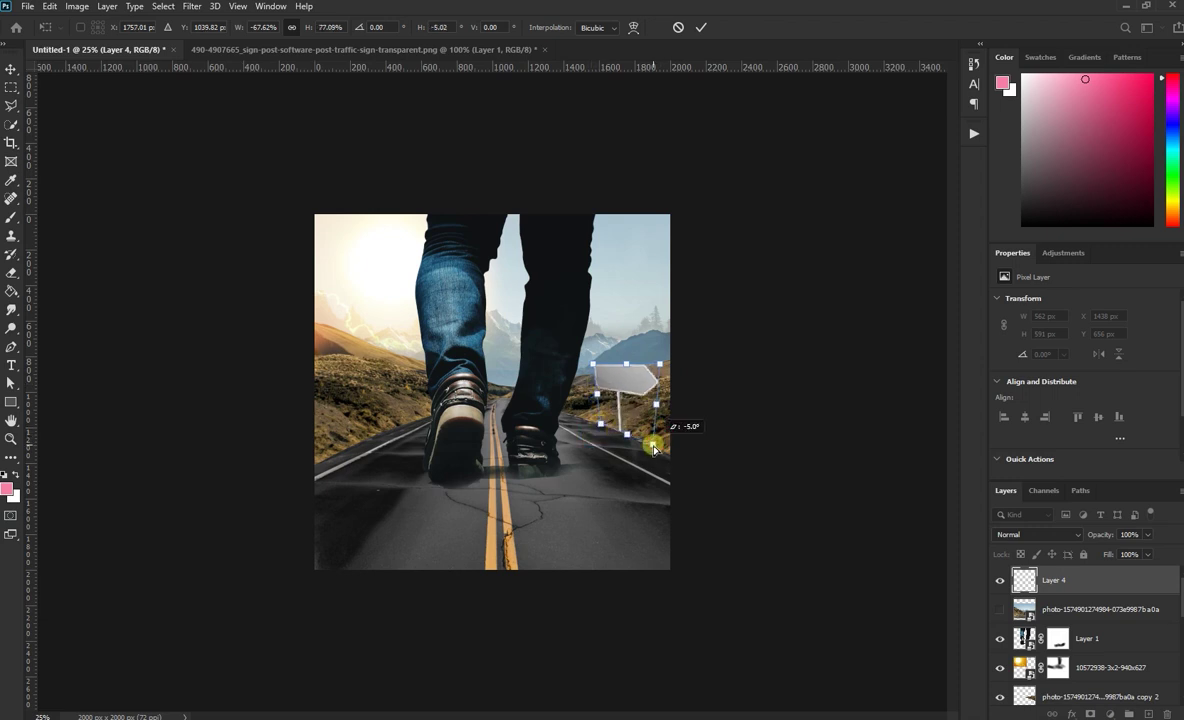
pyautogui.moveTo(664, 381)
pyautogui.mouseDown()
pyautogui.moveTo(603, 365)
pyautogui.moveTo(651, 369)
pyautogui.moveTo(653, 402)
pyautogui.moveTo(601, 367)
pyautogui.mouseUp()
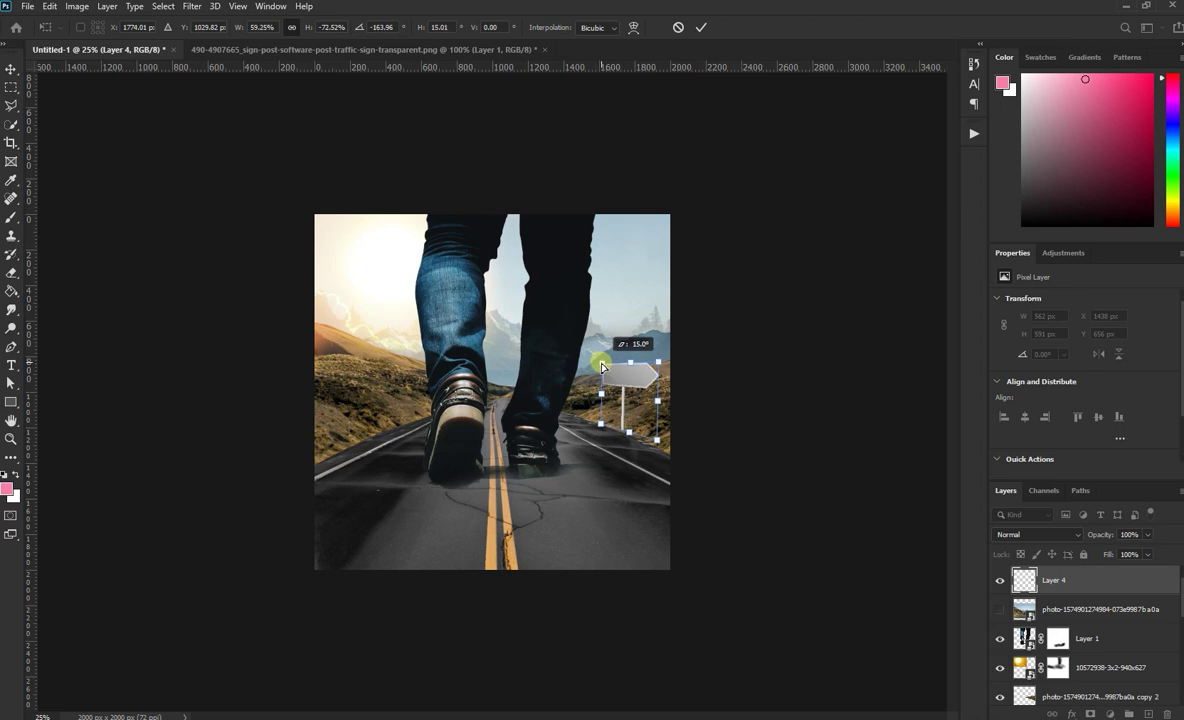
# Apply the sign's transform and lower the signpost slightly on the hillside
pyautogui.click(700, 28)
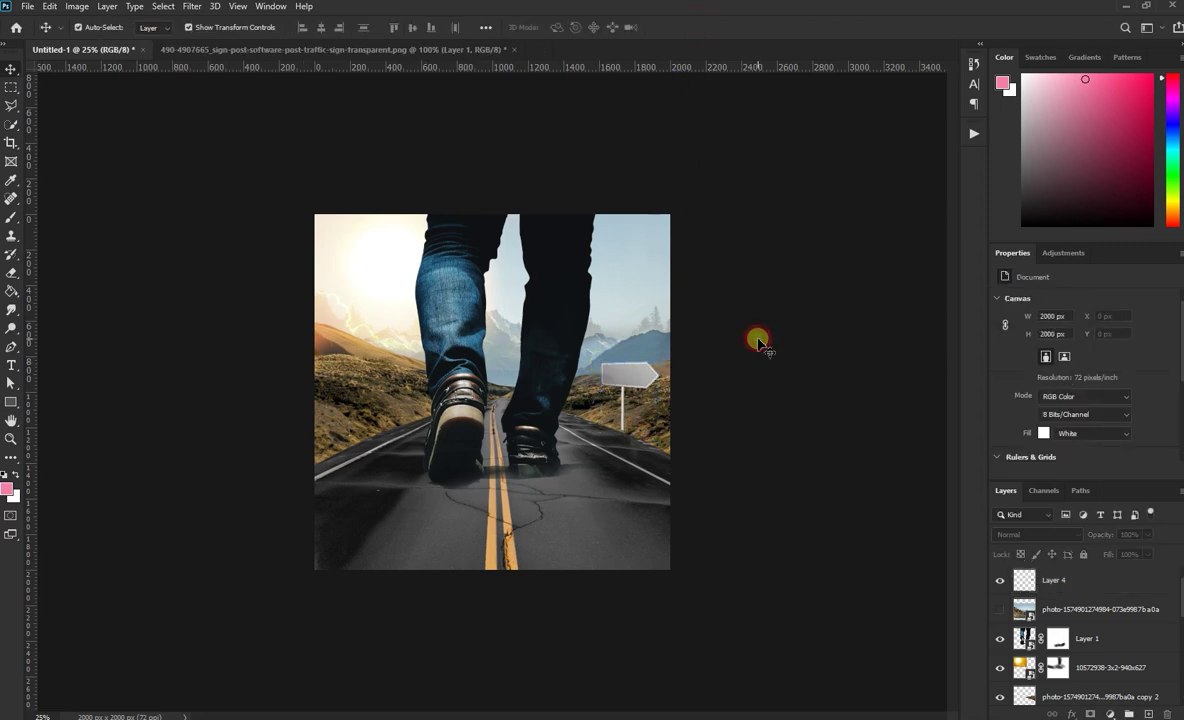
pyautogui.click(629, 377)
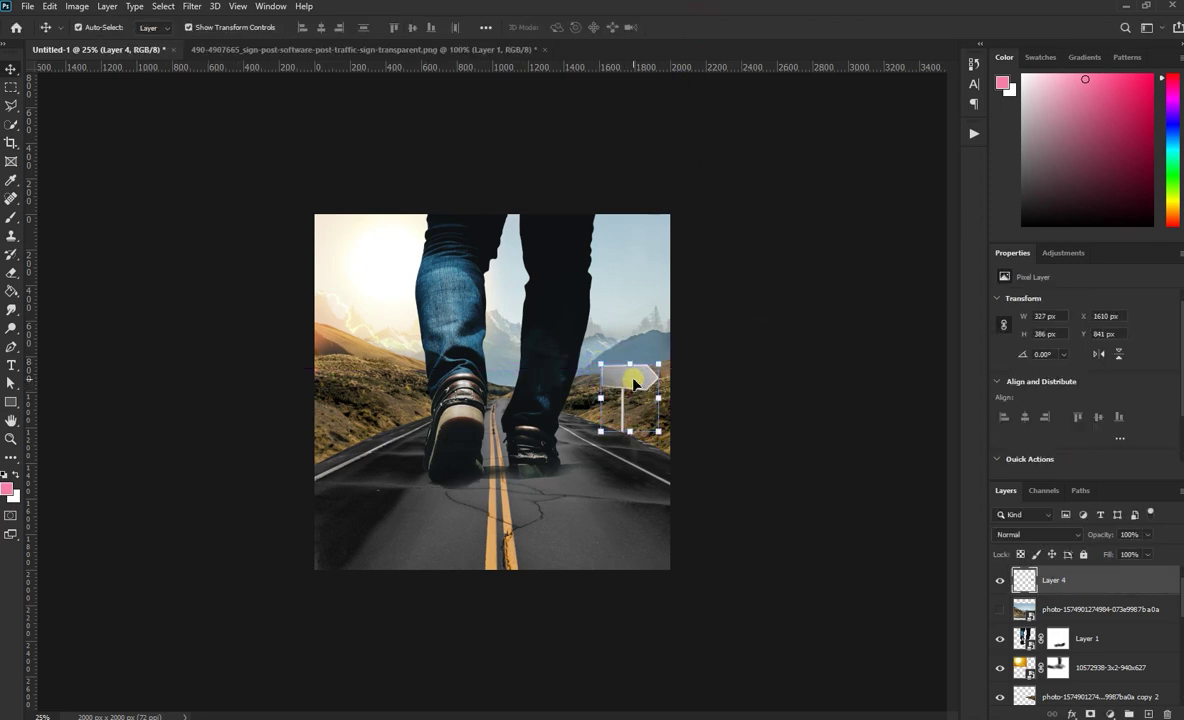
pyautogui.click(695, 388)
pyautogui.moveTo(625, 378); pyautogui.dragTo(625, 380)
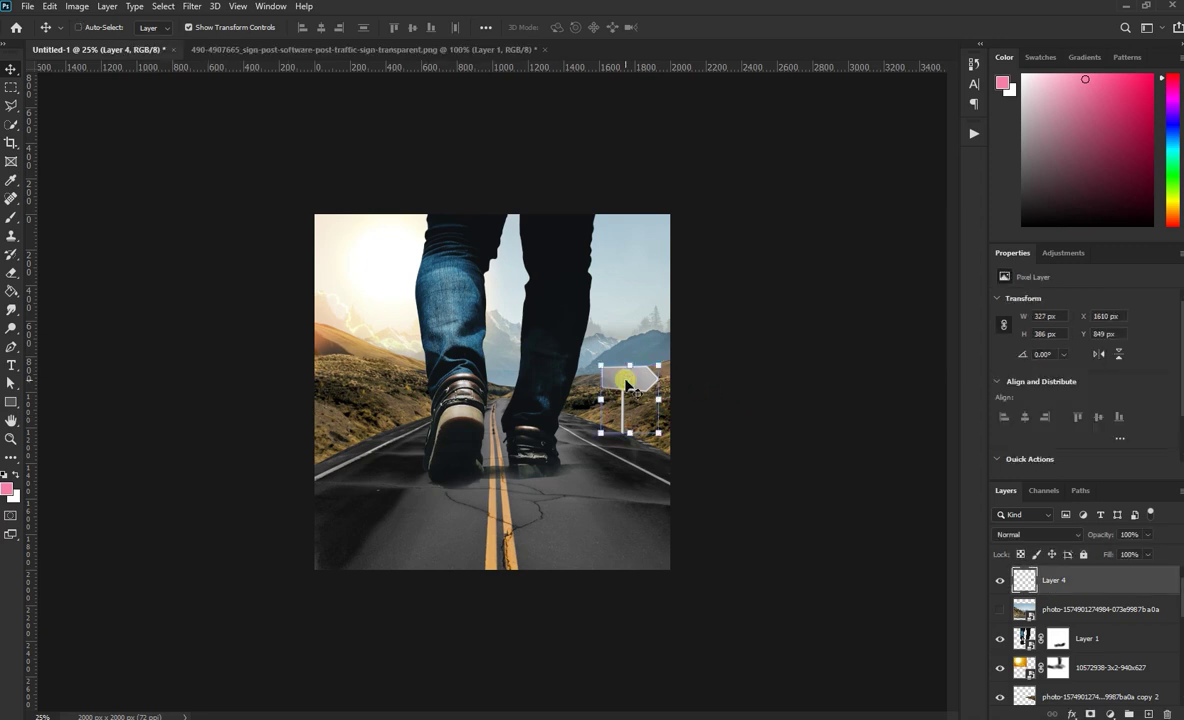
# Darken the sign with Levels: input black 25, midtone 0.56
pyautogui.press('i')
pyautogui.hotkey('ctrl', 'l')
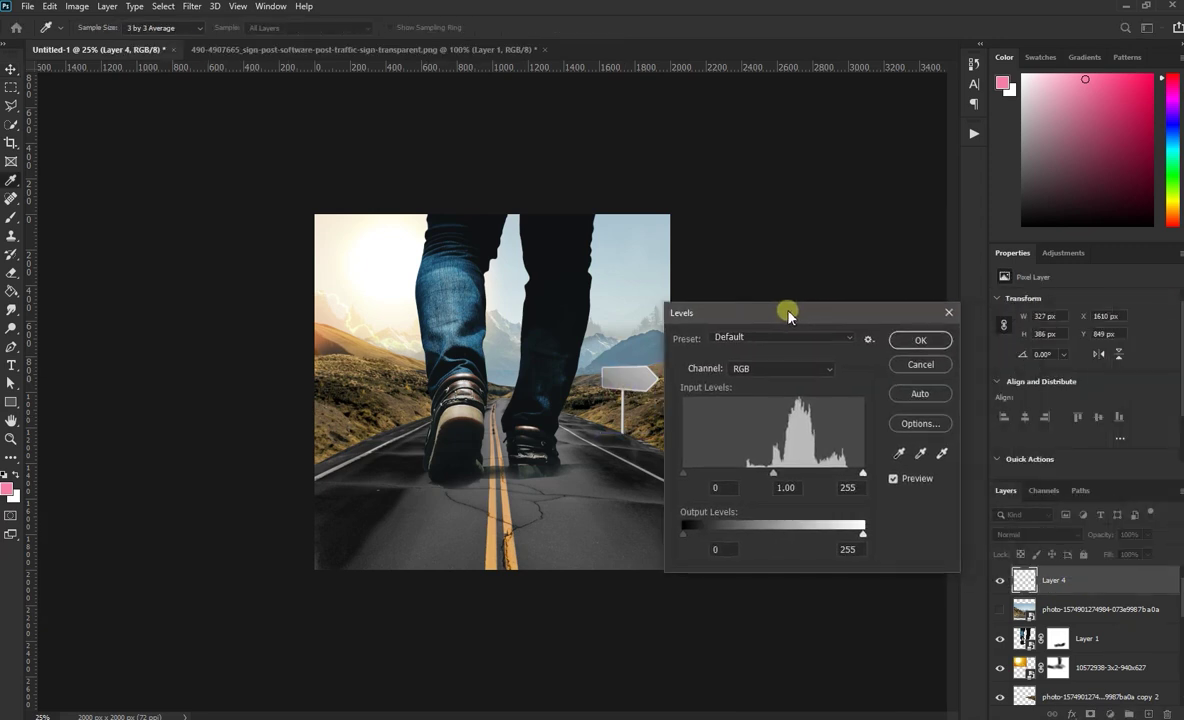
pyautogui.moveTo(814, 312); pyautogui.dragTo(867, 294)
pyautogui.moveTo(740, 453)
pyautogui.mouseDown()
pyautogui.moveTo(776, 453)
pyautogui.moveTo(759, 453)
pyautogui.mouseUp()
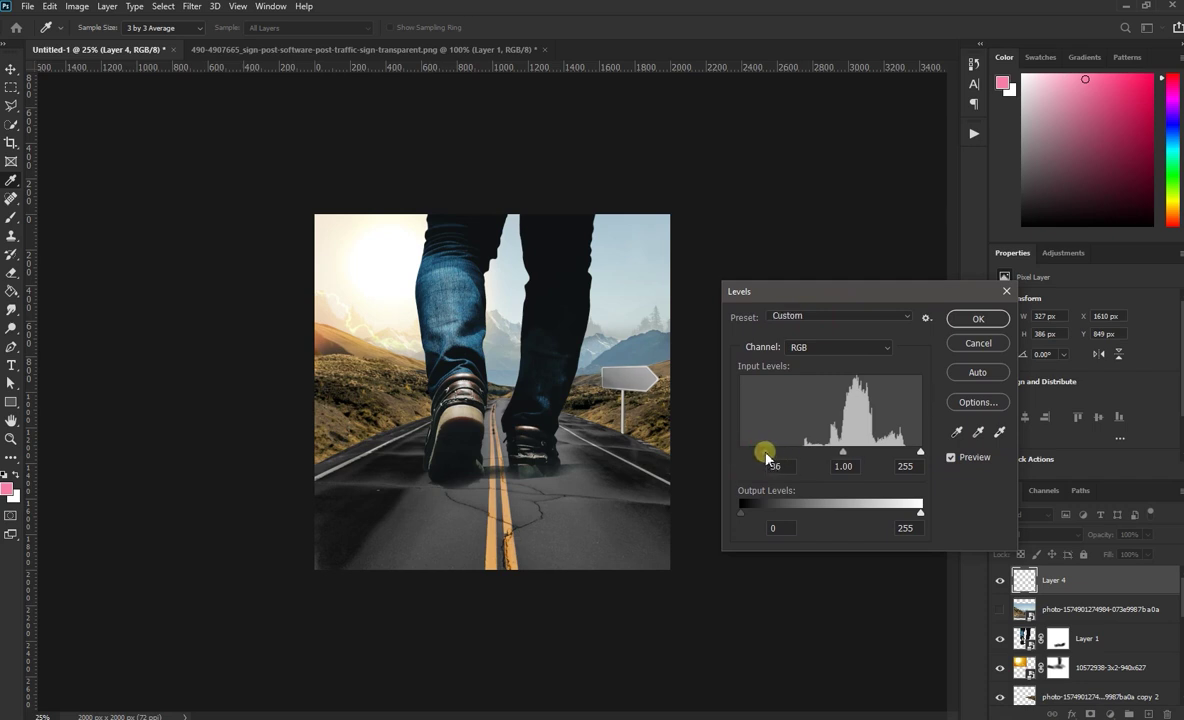
pyautogui.moveTo(839, 452); pyautogui.dragTo(865, 455)
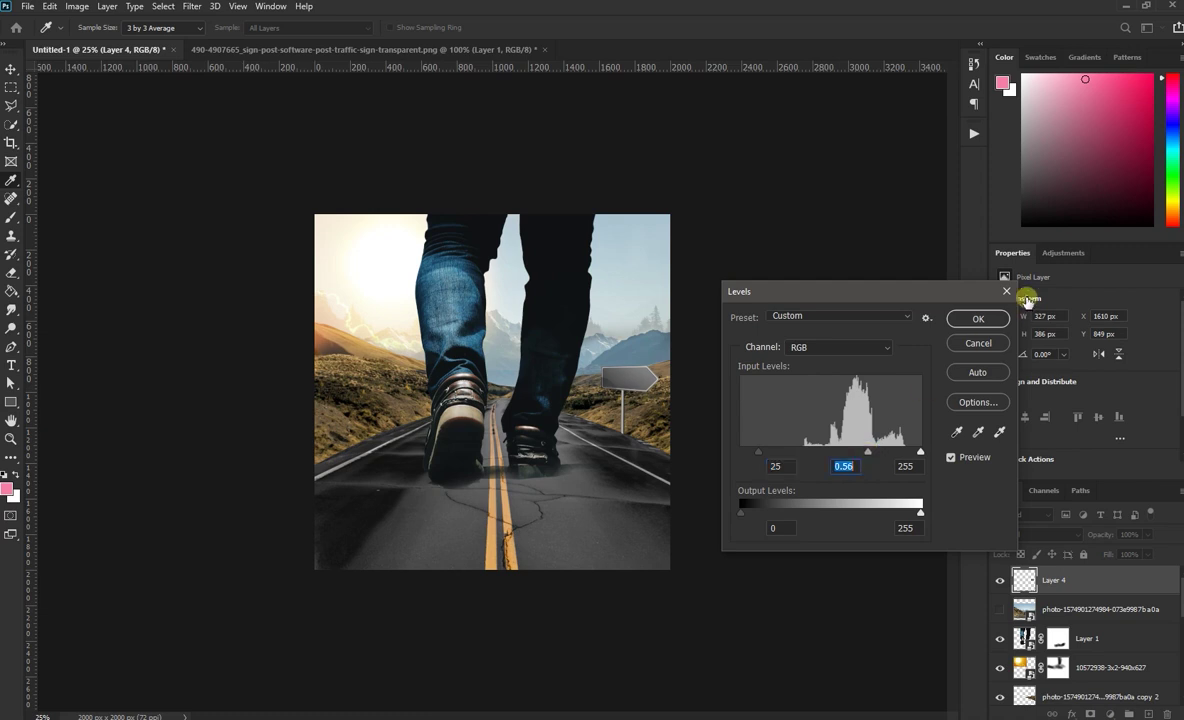
pyautogui.press('Return')
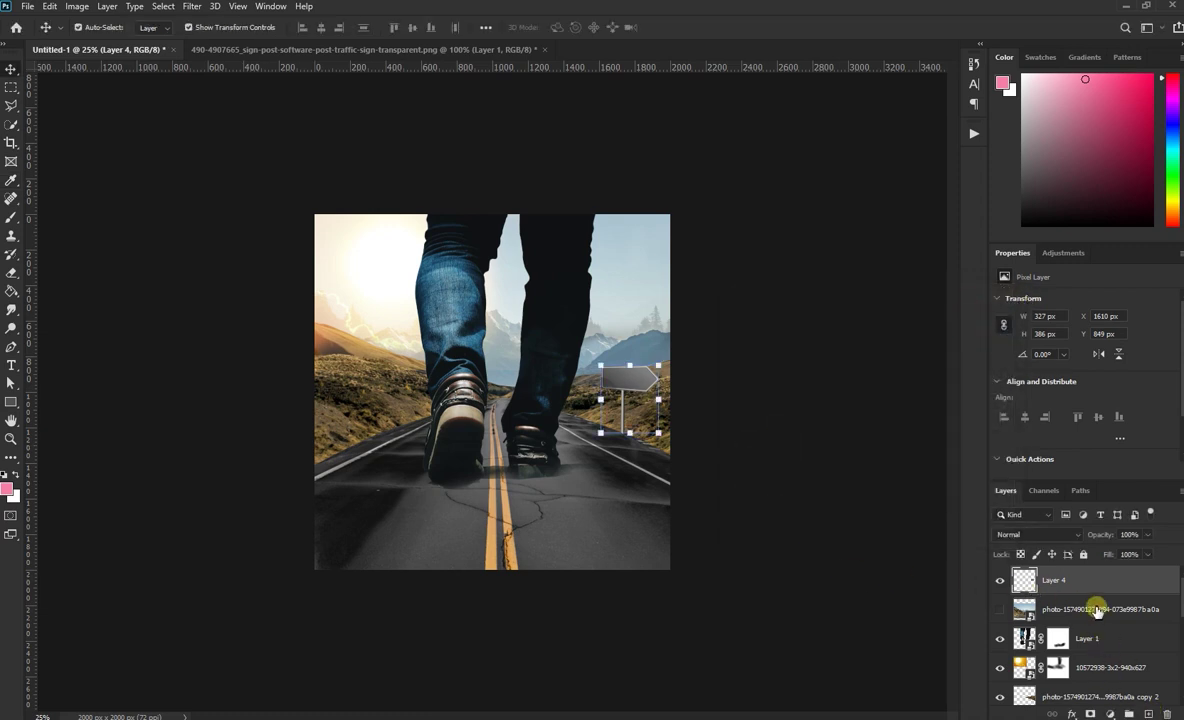
pyautogui.click(1097, 608)
# Paint a soft black shadow on a new layer at the signpost's base
pyautogui.click(1148, 713)
pyautogui.click(11, 217)
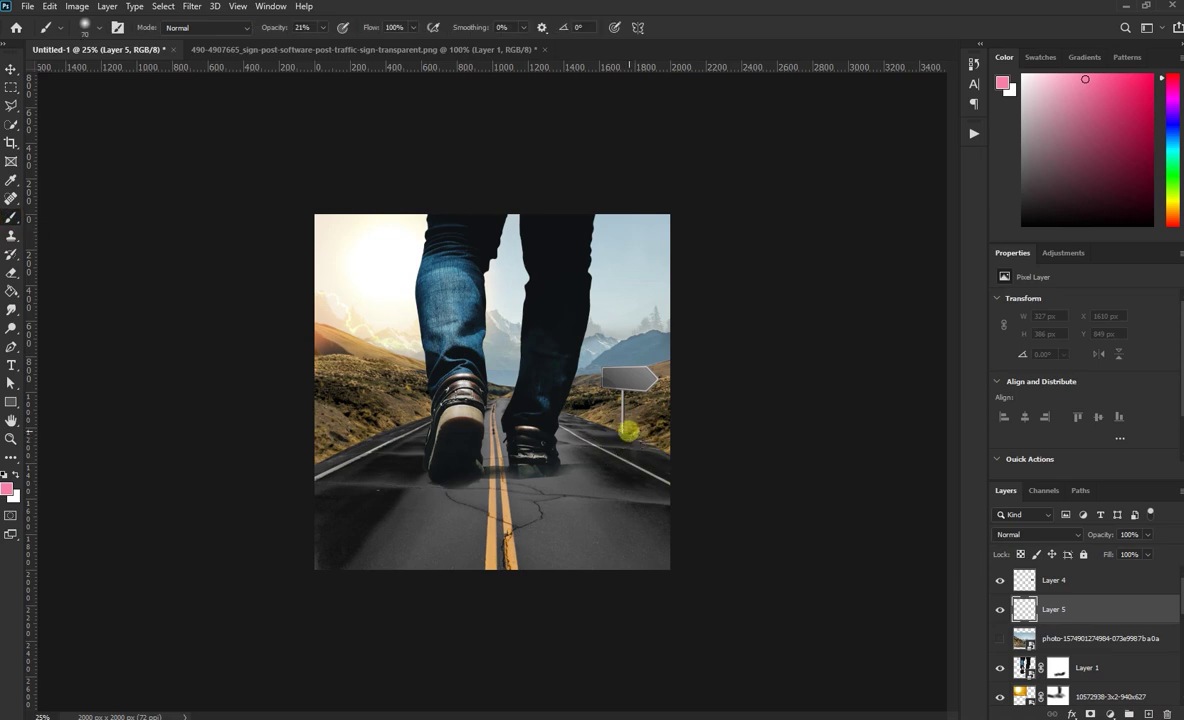
pyautogui.press('[')
pyautogui.moveTo(628, 430); pyautogui.dragTo(652, 430)
pyautogui.click(625, 430)
pyautogui.moveTo(629, 427)
pyautogui.mouseDown()
pyautogui.moveTo(655, 450)
pyautogui.moveTo(629, 421)
pyautogui.mouseUp()
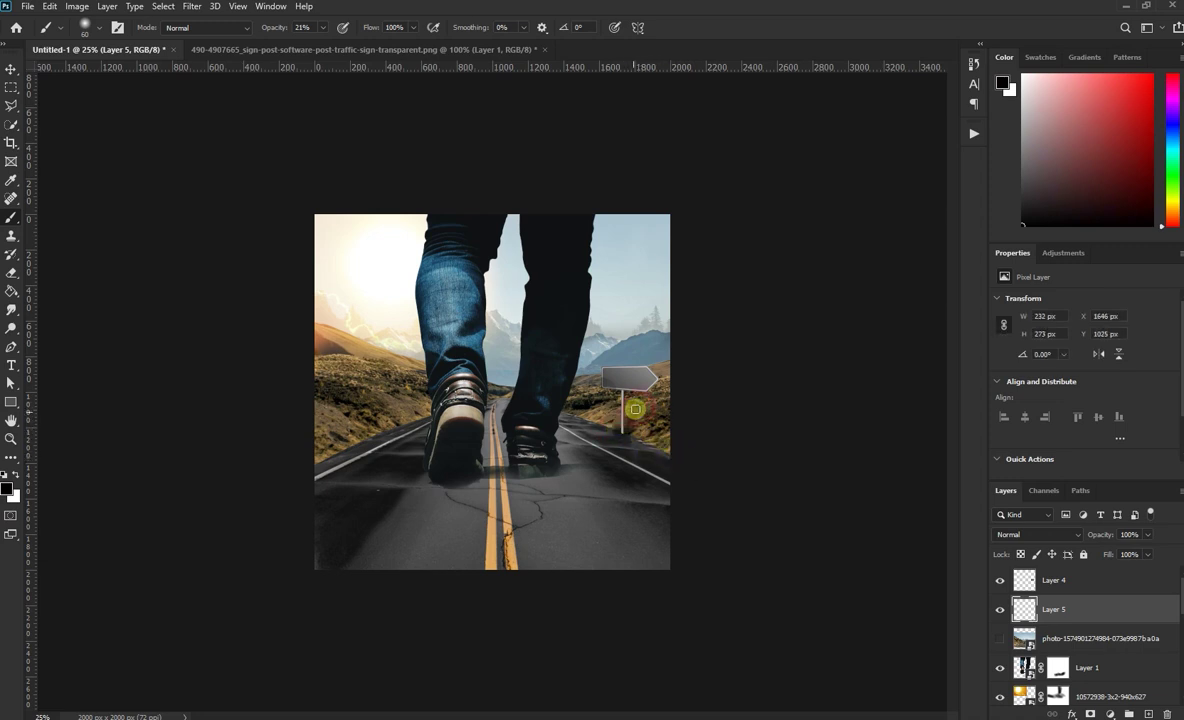
pyautogui.moveTo(624, 405); pyautogui.dragTo(660, 440)
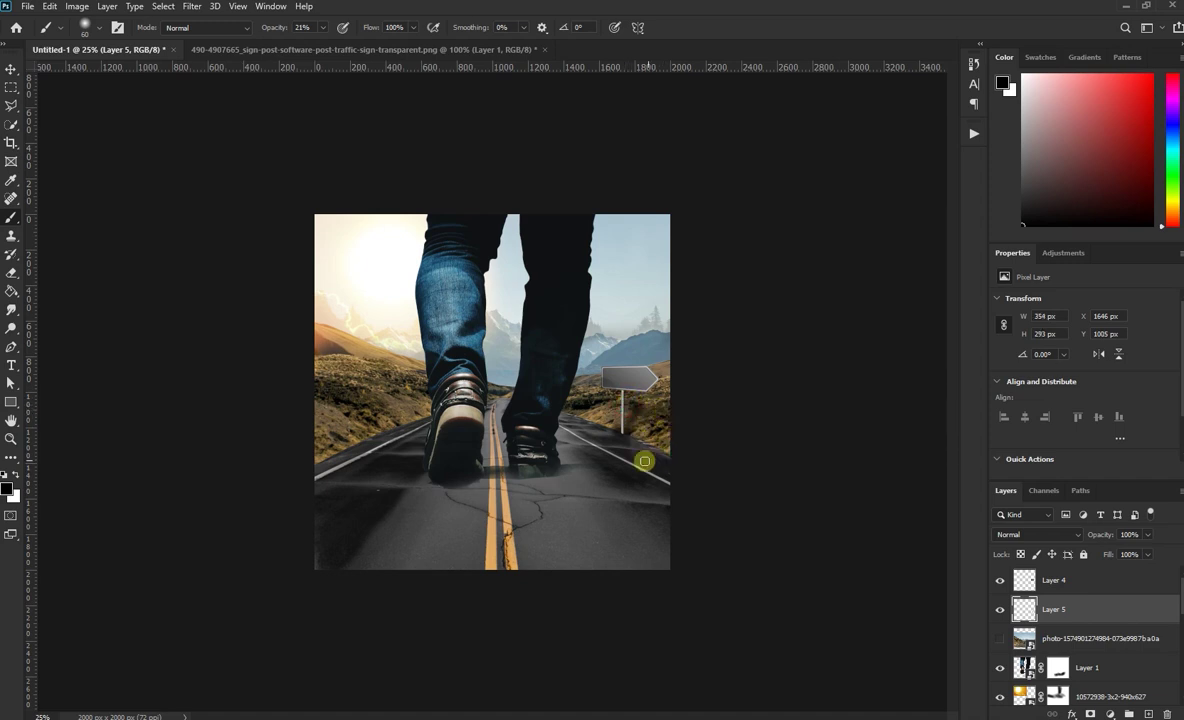
# Nudge the shadow and signpost up slightly, then zoom in on the signpost
pyautogui.click(11, 69)
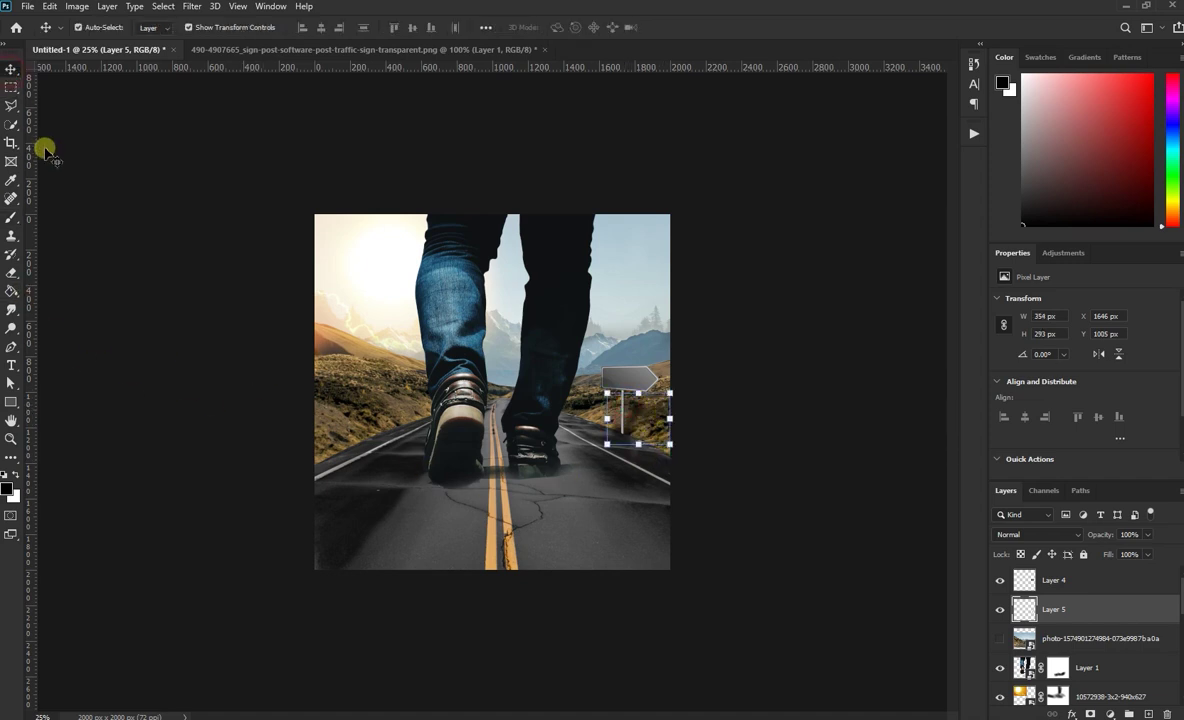
pyautogui.press('Up')
pyautogui.press('Up')
pyautogui.press('Up')
pyautogui.press('Up')
pyautogui.press('Up')
pyautogui.press('Up')
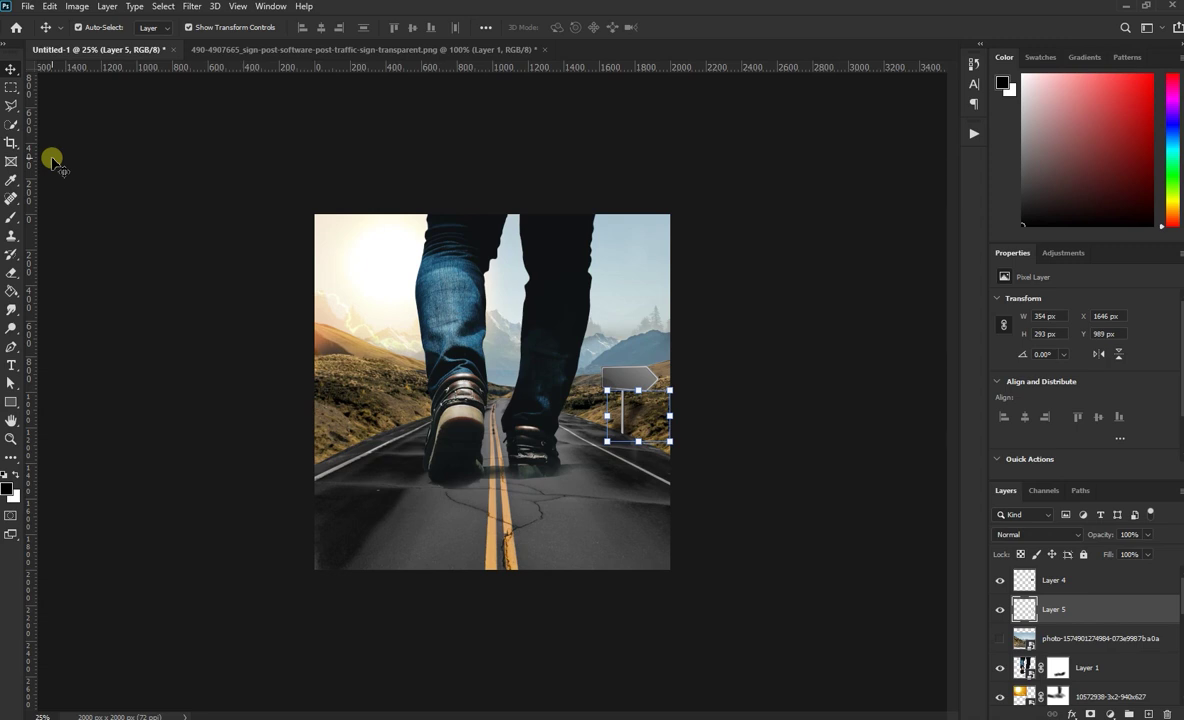
pyautogui.click(766, 455)
pyautogui.click(634, 382)
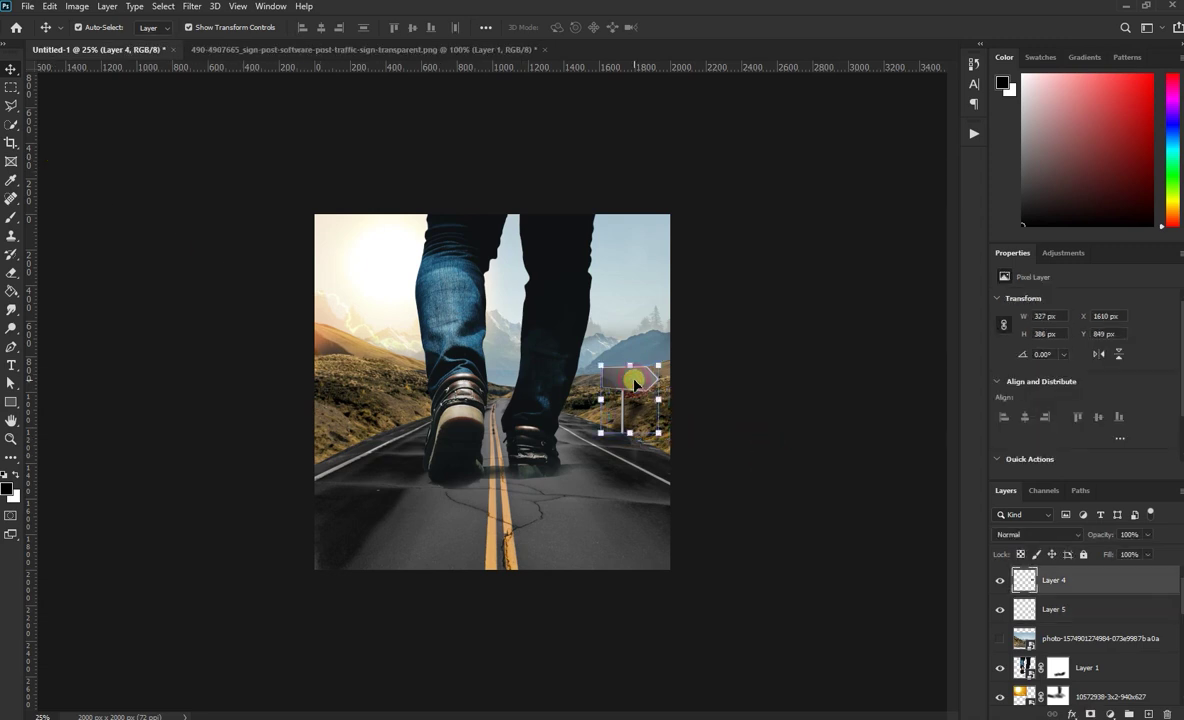
pyautogui.press('Up')
pyautogui.press('Up')
pyautogui.press('Up')
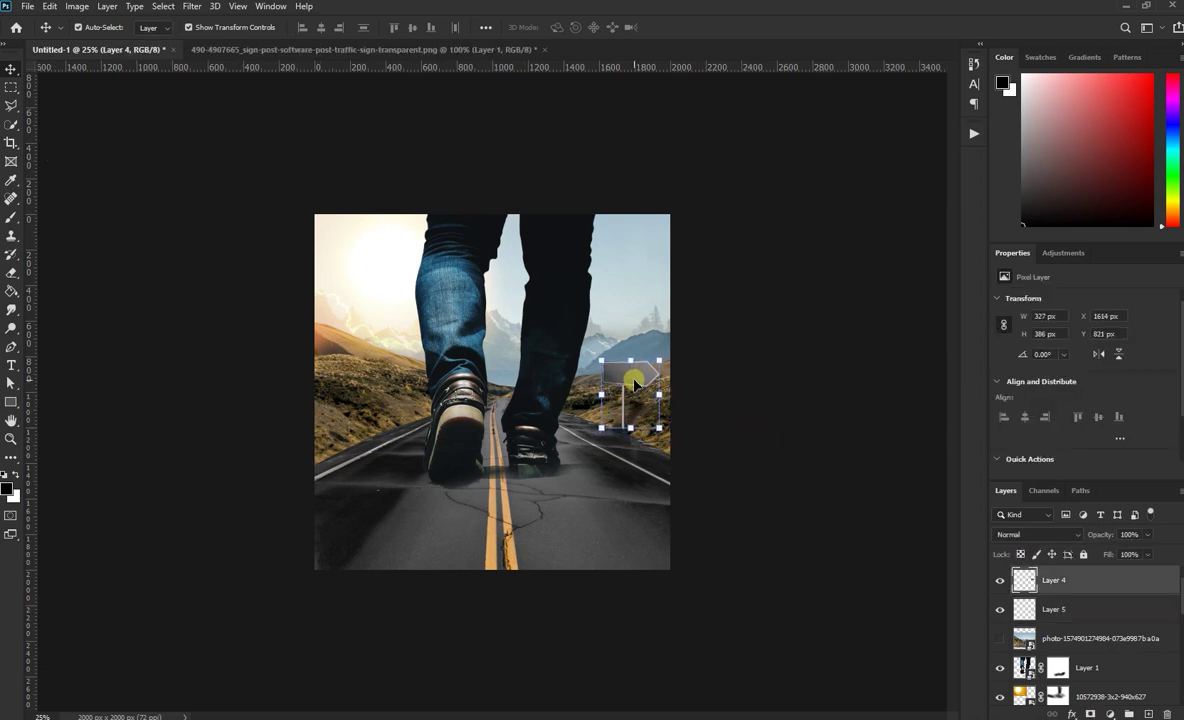
pyautogui.click(748, 442)
pyautogui.click(622, 410)
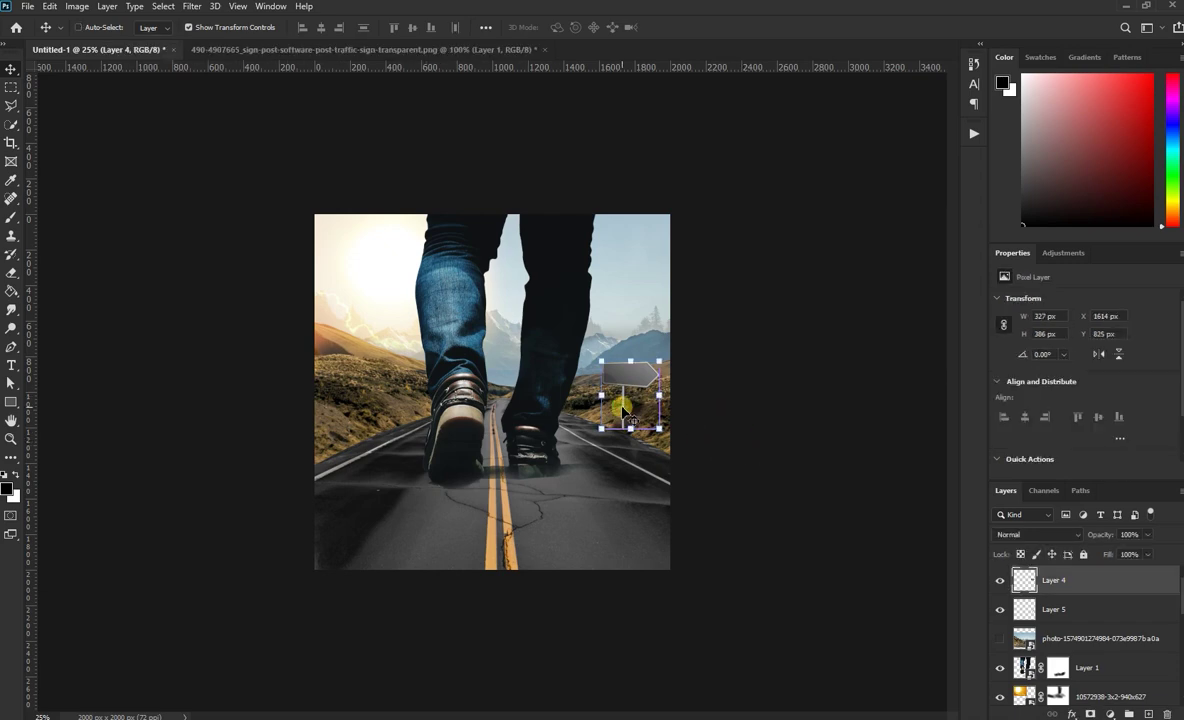
pyautogui.hotkey('ctrl', '+')
pyautogui.hotkey('ctrl', '+')
pyautogui.hotkey('ctrl', '+')
pyautogui.hotkey('ctrl', '+')
pyautogui.hotkey('ctrl', '+')
# Mask Layer 4 and soft-brush black to fade the pole base into the grass
pyautogui.moveTo(822, 550); pyautogui.dragTo(561, 532)
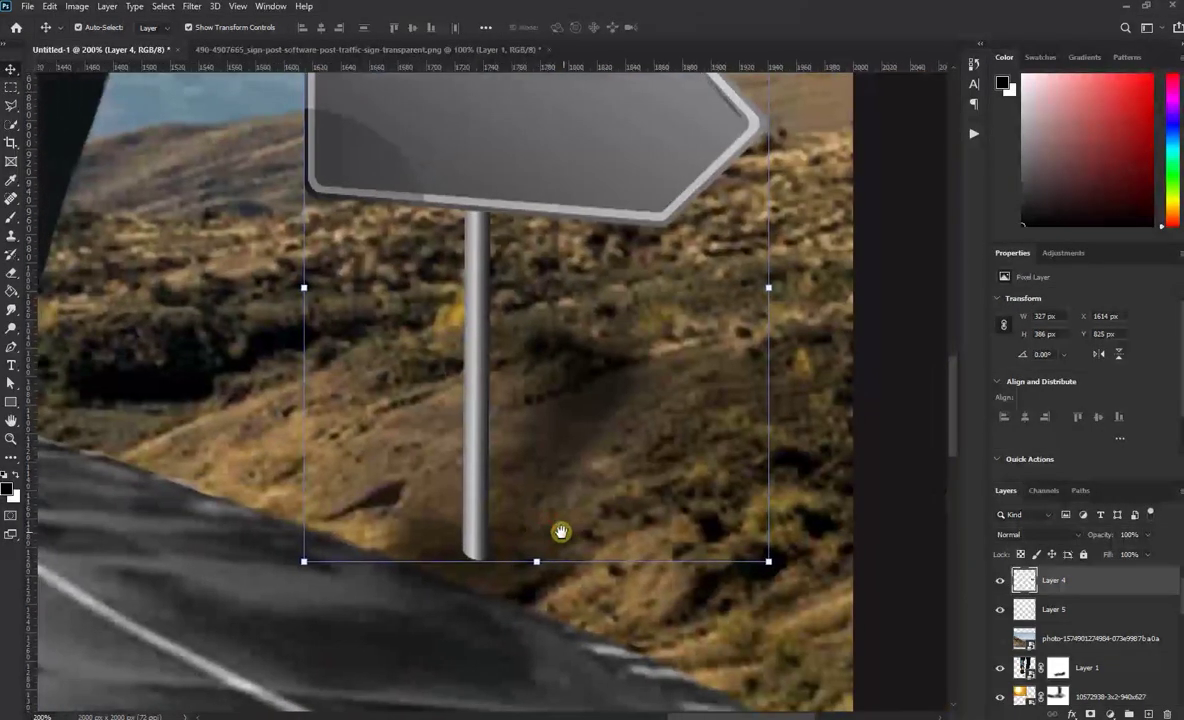
pyautogui.click(1089, 713)
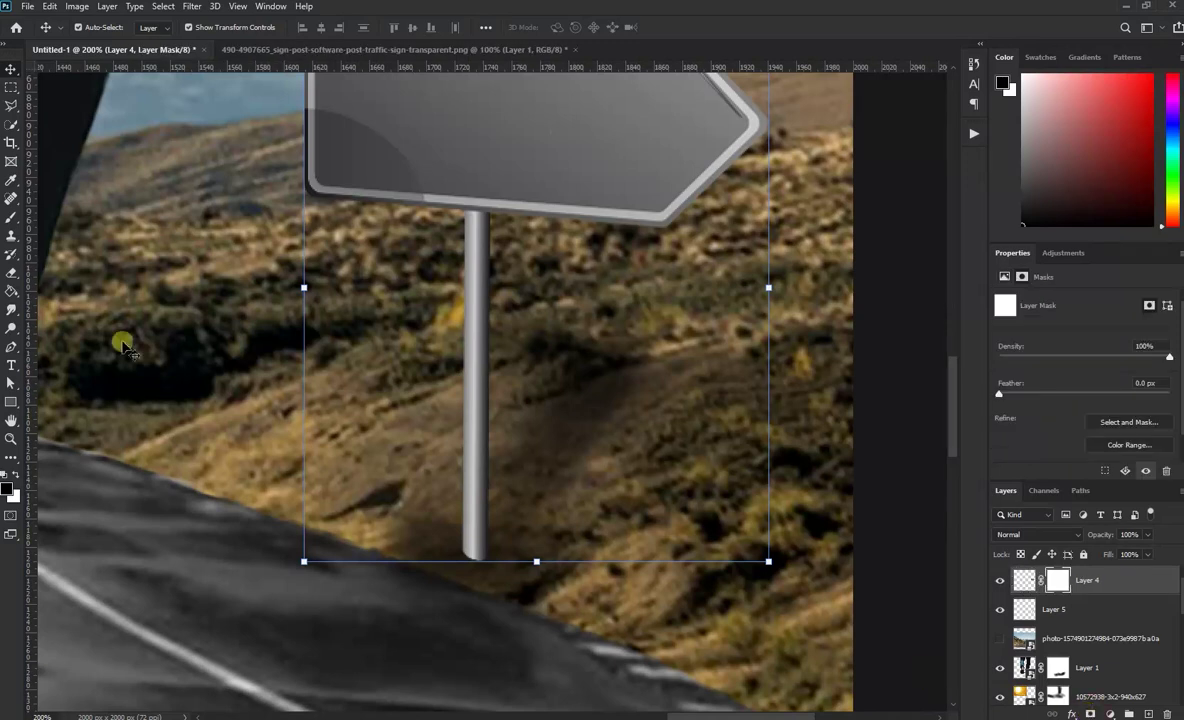
pyautogui.click(11, 217)
pyautogui.moveTo(482, 597)
pyautogui.mouseDown()
pyautogui.moveTo(463, 582)
pyautogui.moveTo(492, 592)
pyautogui.moveTo(500, 574)
pyautogui.moveTo(431, 574)
pyautogui.moveTo(501, 591)
pyautogui.moveTo(439, 573)
pyautogui.mouseUp()
pyautogui.hotkey('ctrl', '-')
pyautogui.hotkey('ctrl', '-')
pyautogui.hotkey('ctrl', '-')
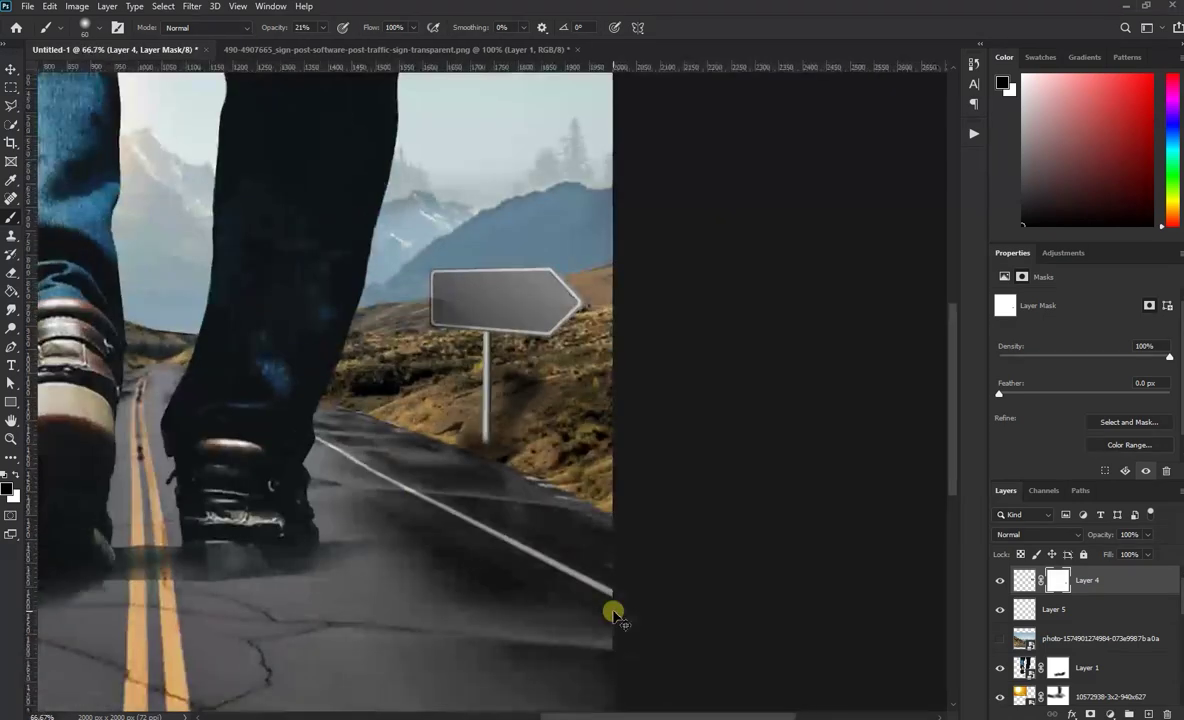
pyautogui.hotkey('ctrl', '-')
pyautogui.hotkey('ctrl', '-')
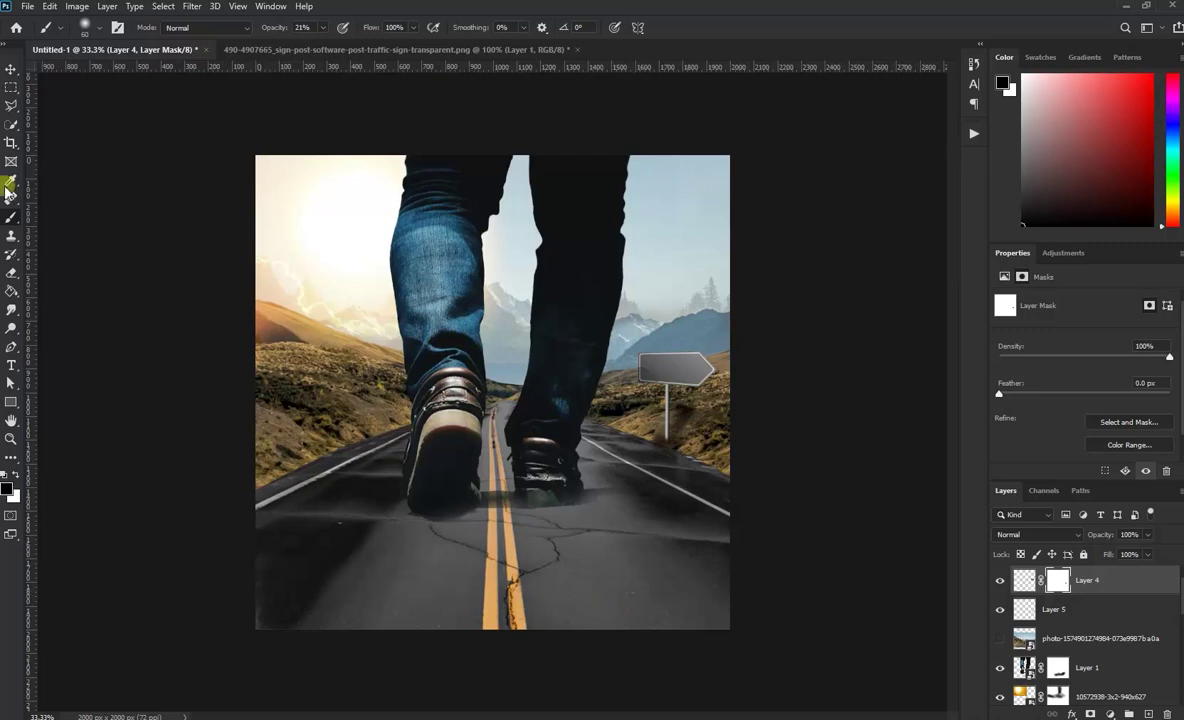
pyautogui.click(10, 70)
pyautogui.click(78, 398)
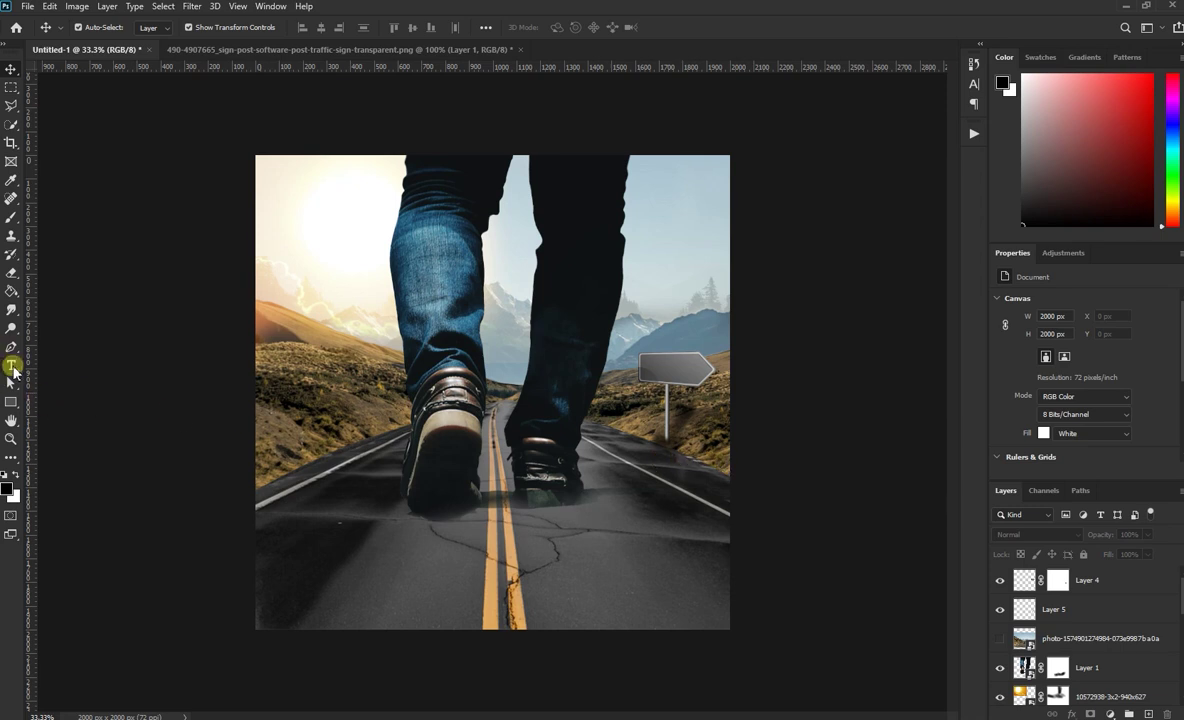
# Letter MEMORY LANE in white GOOD BRUSH type on the signpost
pyautogui.press('t')
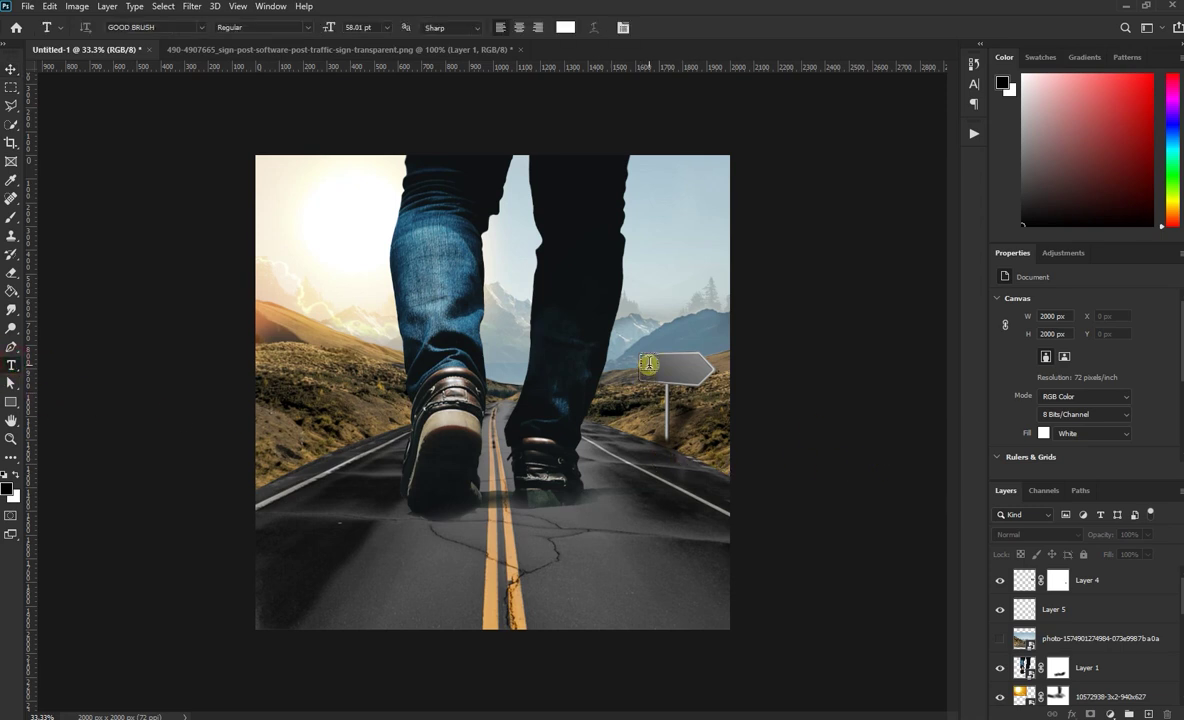
pyautogui.click(648, 363)
pyautogui.write('MEMORY')
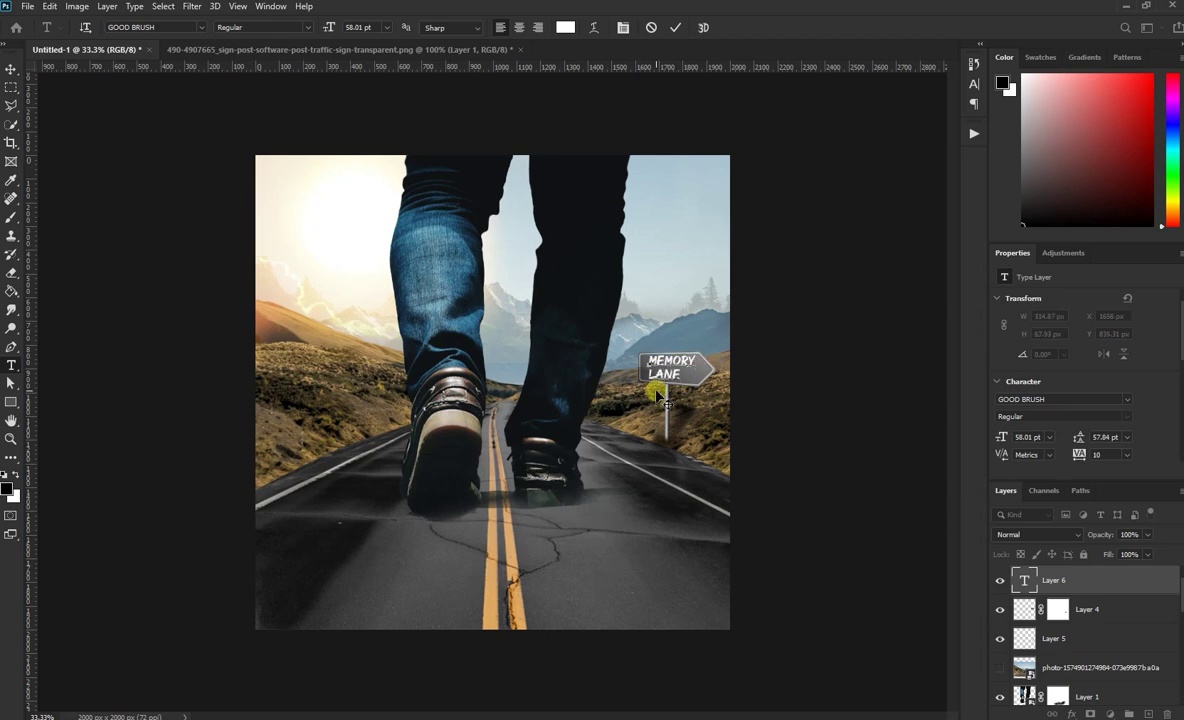
pyautogui.click(134, 92)
pyautogui.click(12, 69)
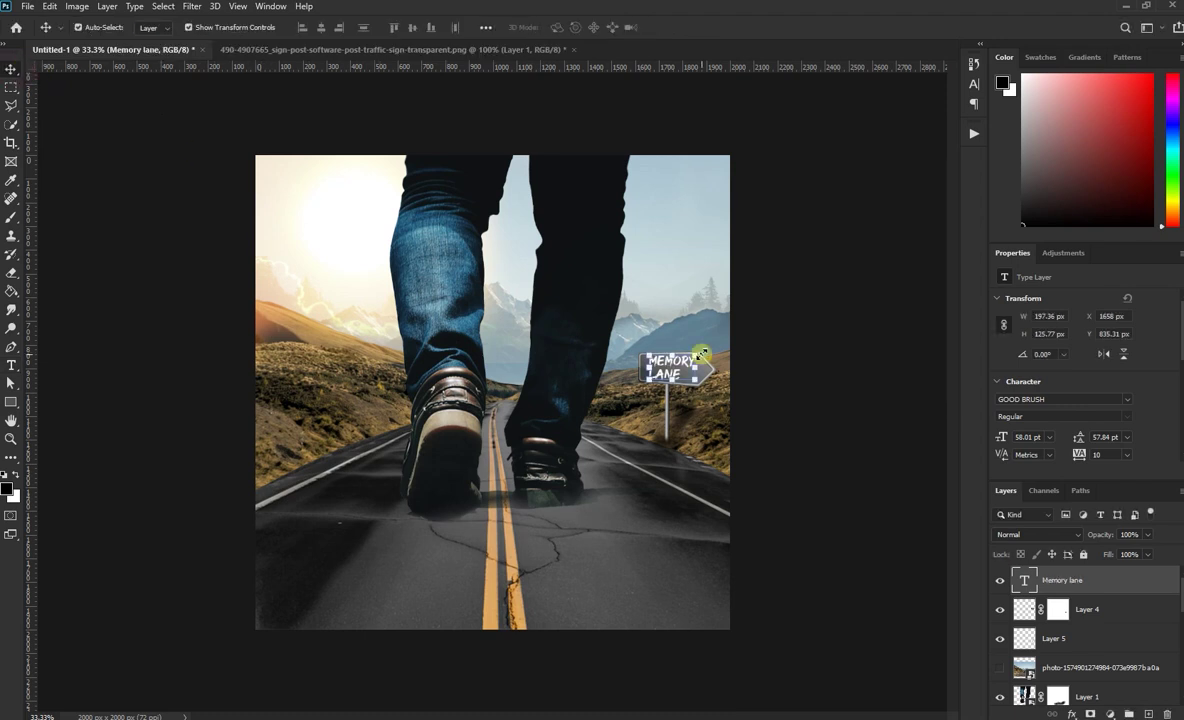
pyautogui.click(804, 377)
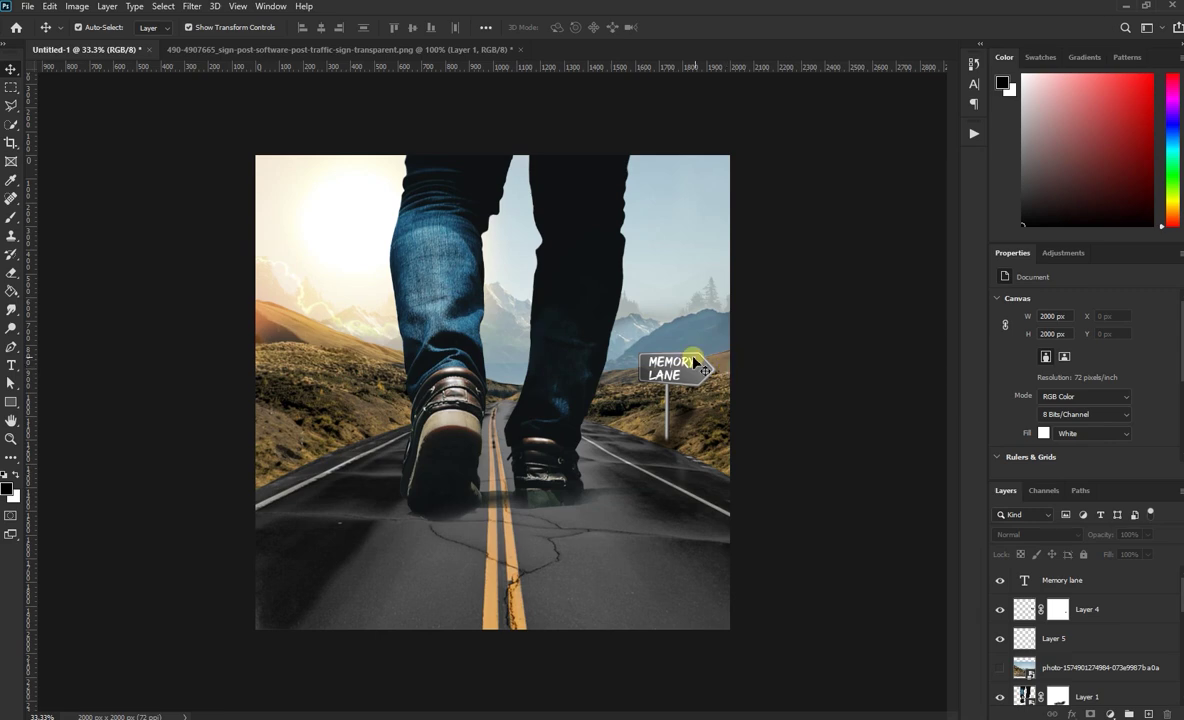
pyautogui.click(810, 353)
# Save the composite as the PSD file 'Where I Stand.psd'
pyautogui.click(28, 6)
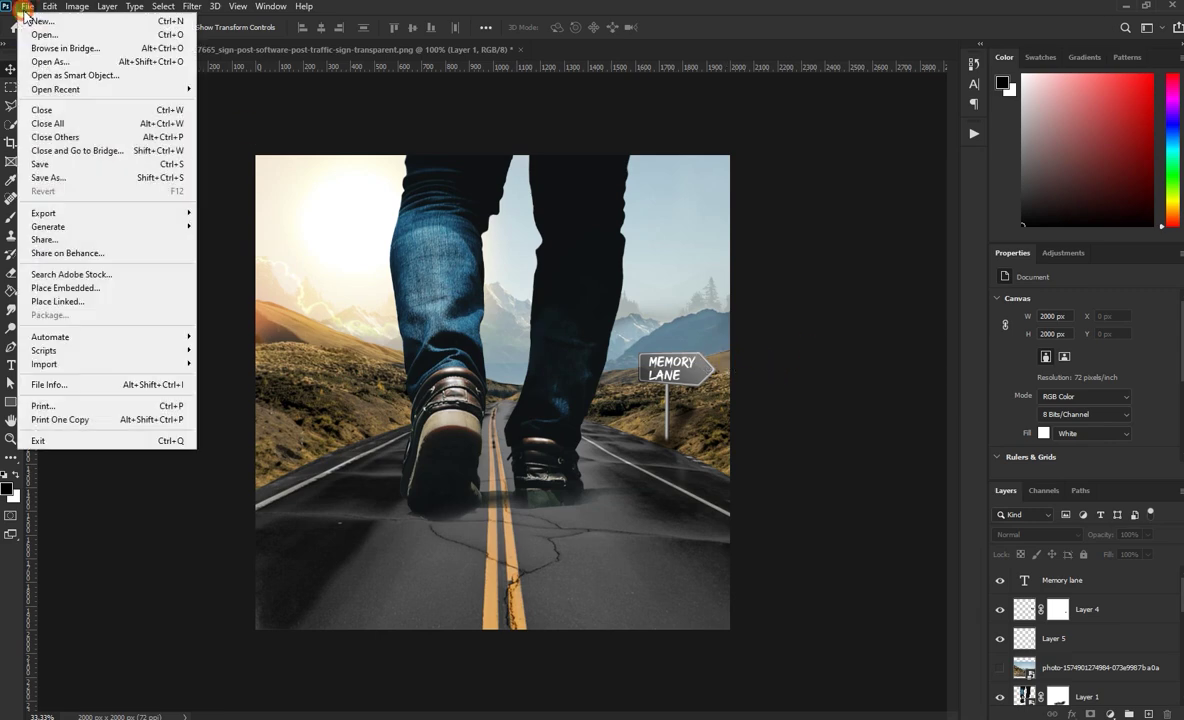
pyautogui.click(45, 158)
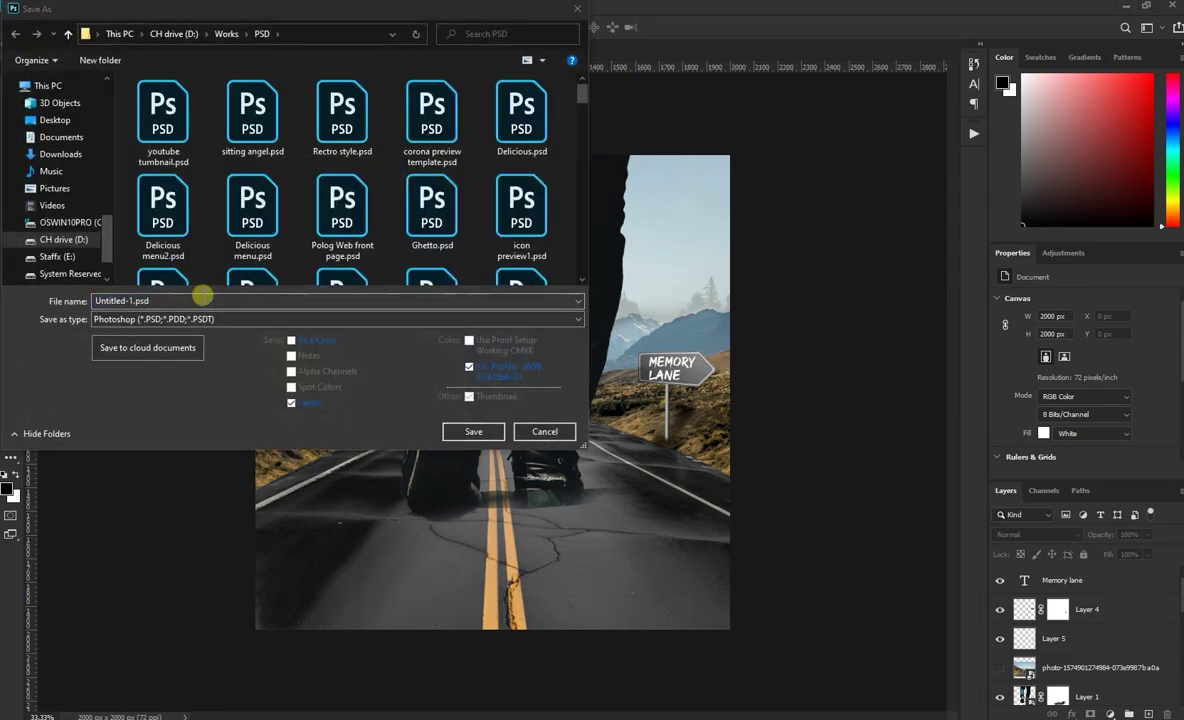
pyautogui.click(576, 9)
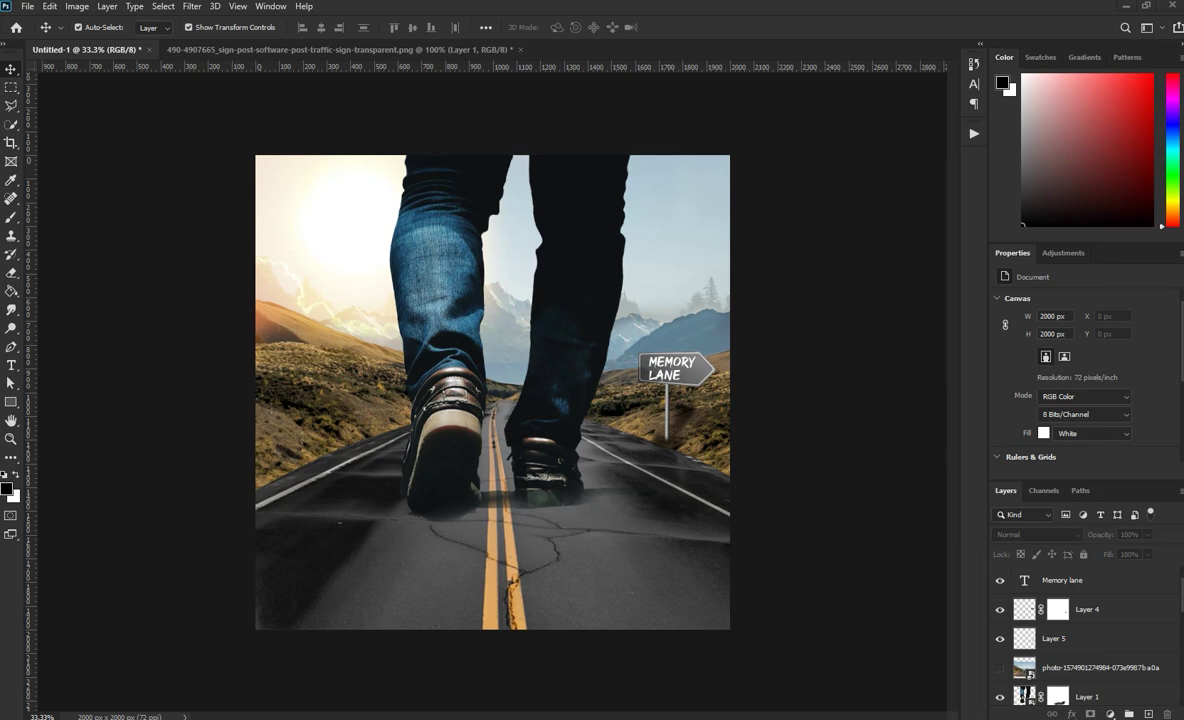
pyautogui.click(28, 6)
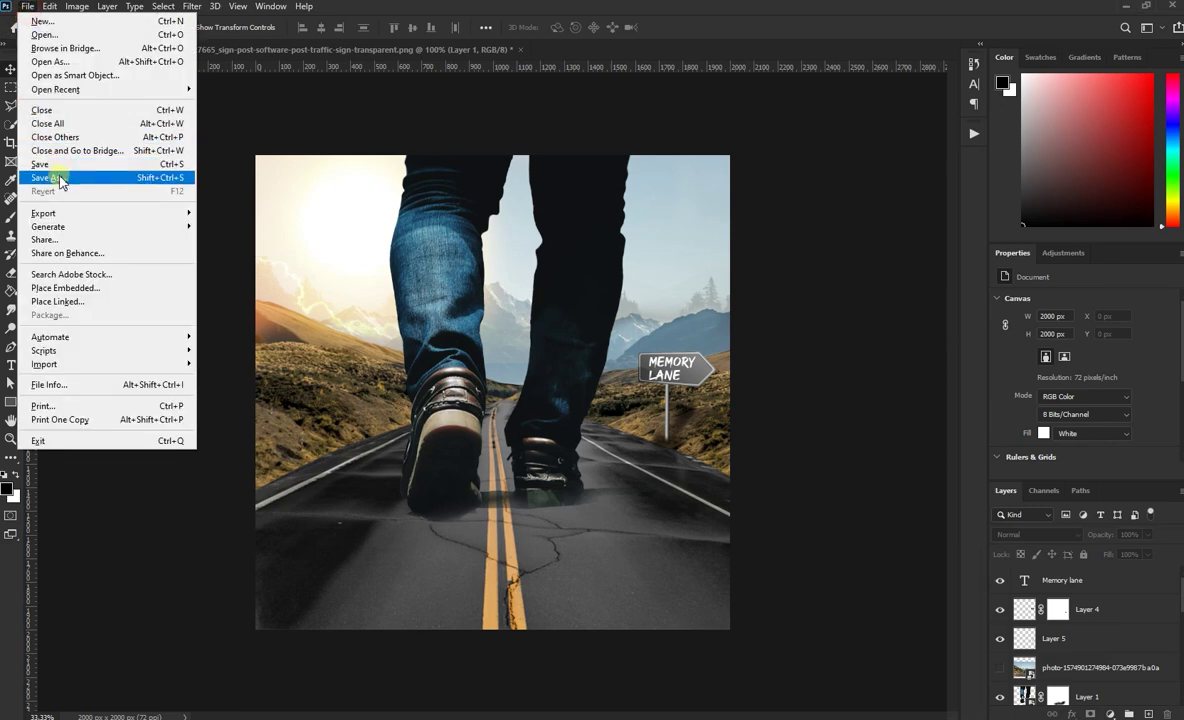
pyautogui.click(58, 166)
pyautogui.write('Where I Stand')
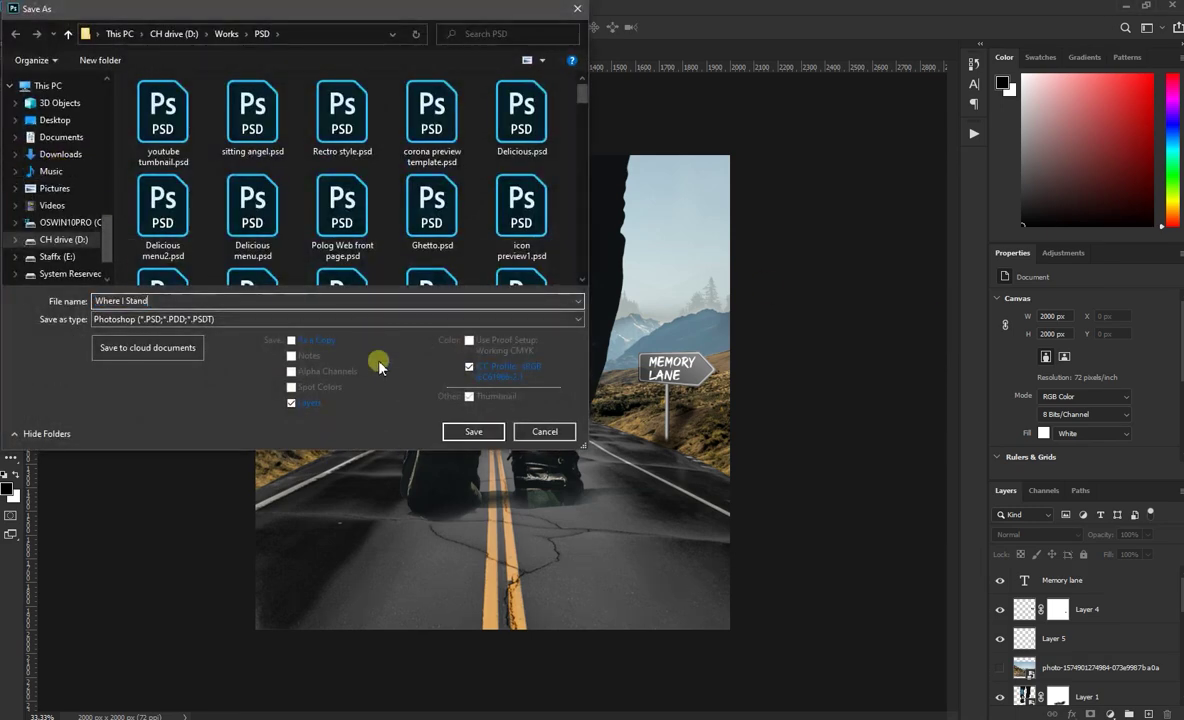
pyautogui.click(472, 431)
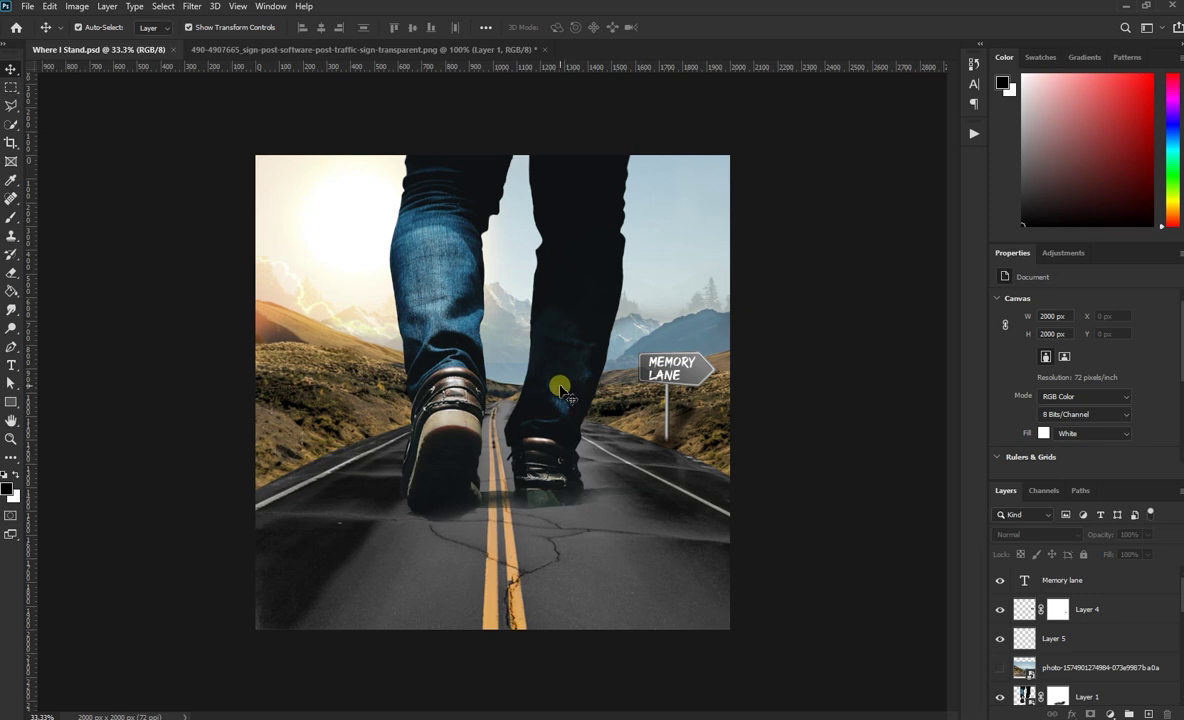
pyautogui.click(12, 365)
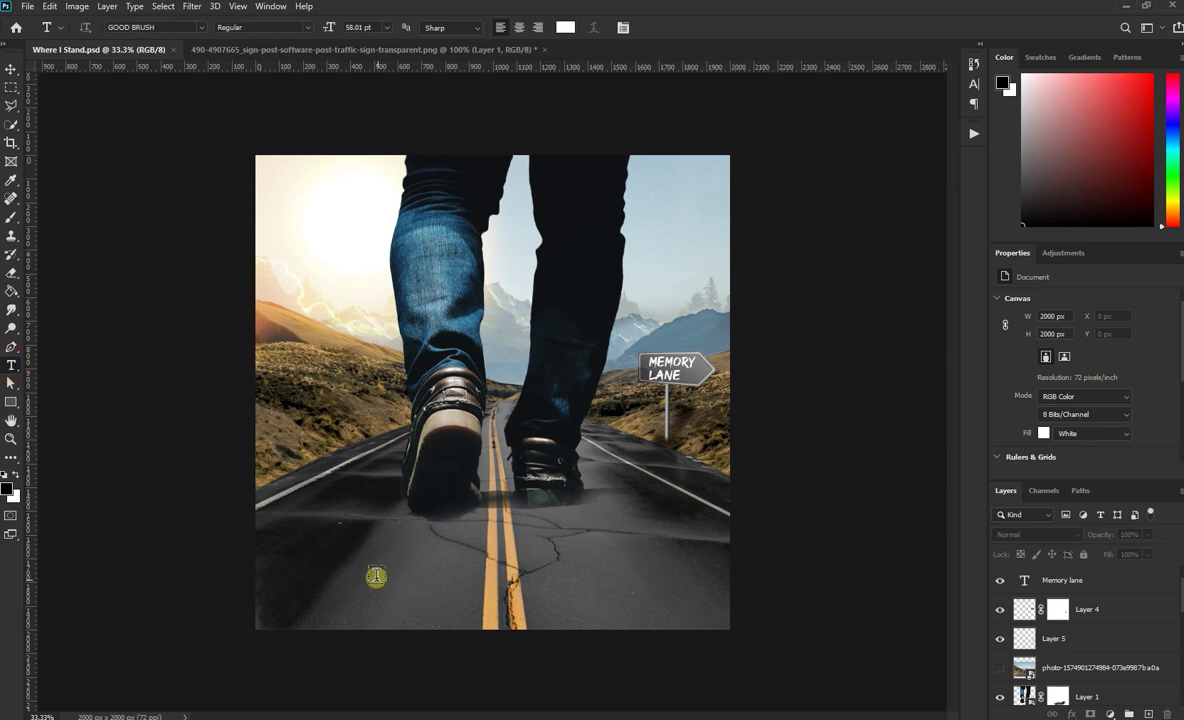
# Type 'Where I Stand' on the road and enlarge it across the road
pyautogui.click(11, 68)
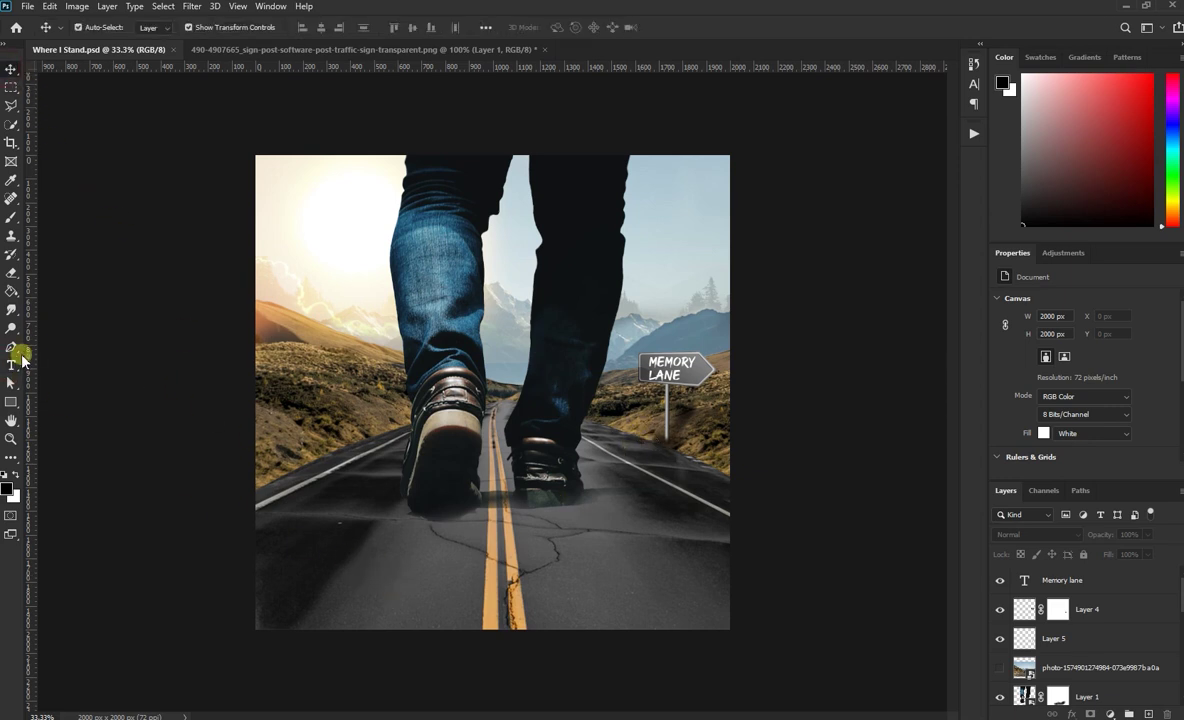
pyautogui.click(12, 364)
pyautogui.click(367, 548)
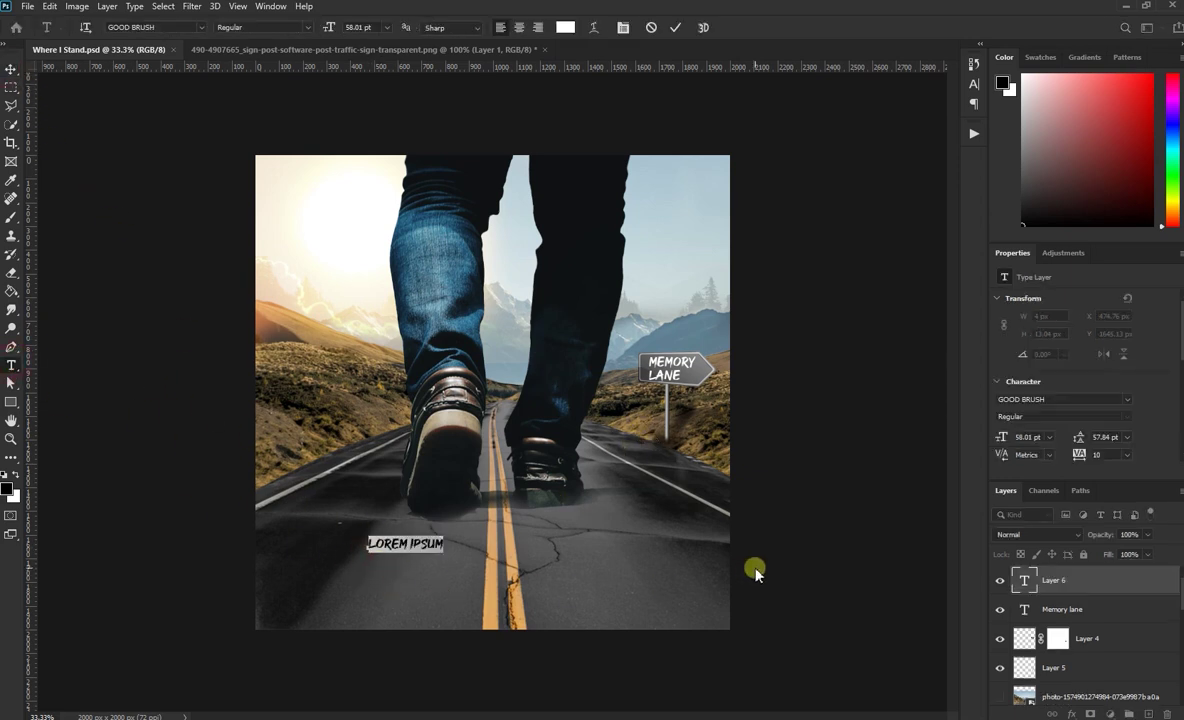
pyautogui.write('Where I Stand')
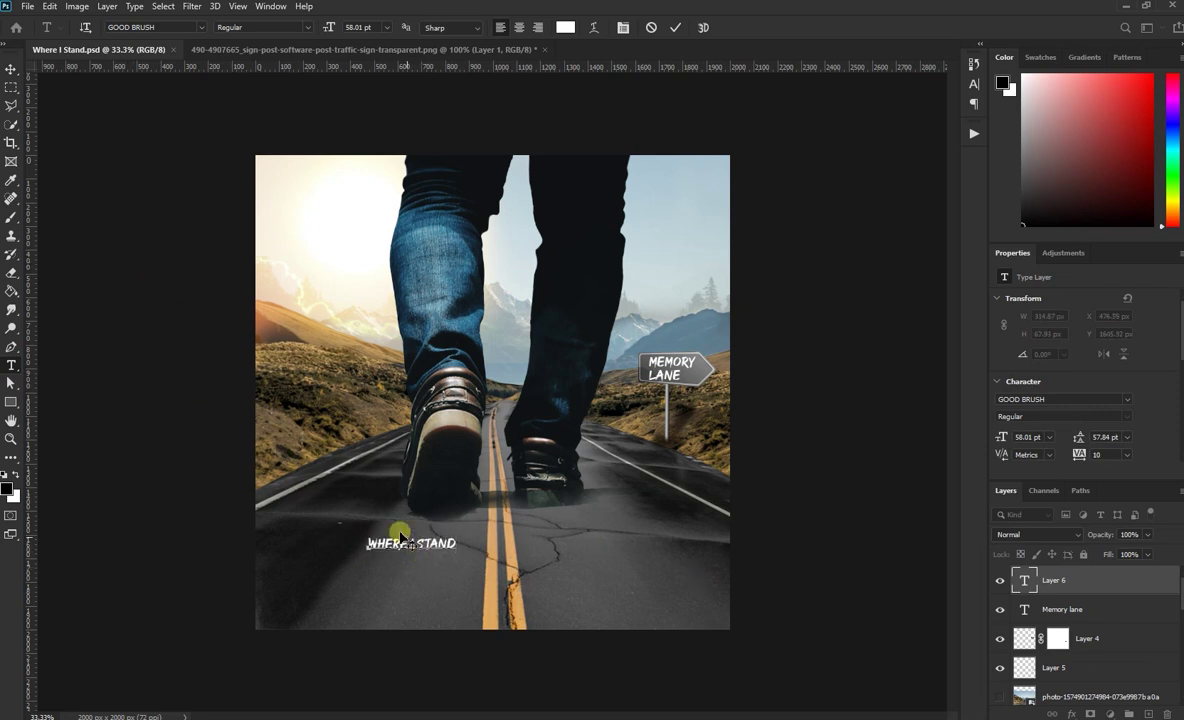
pyautogui.click(11, 68)
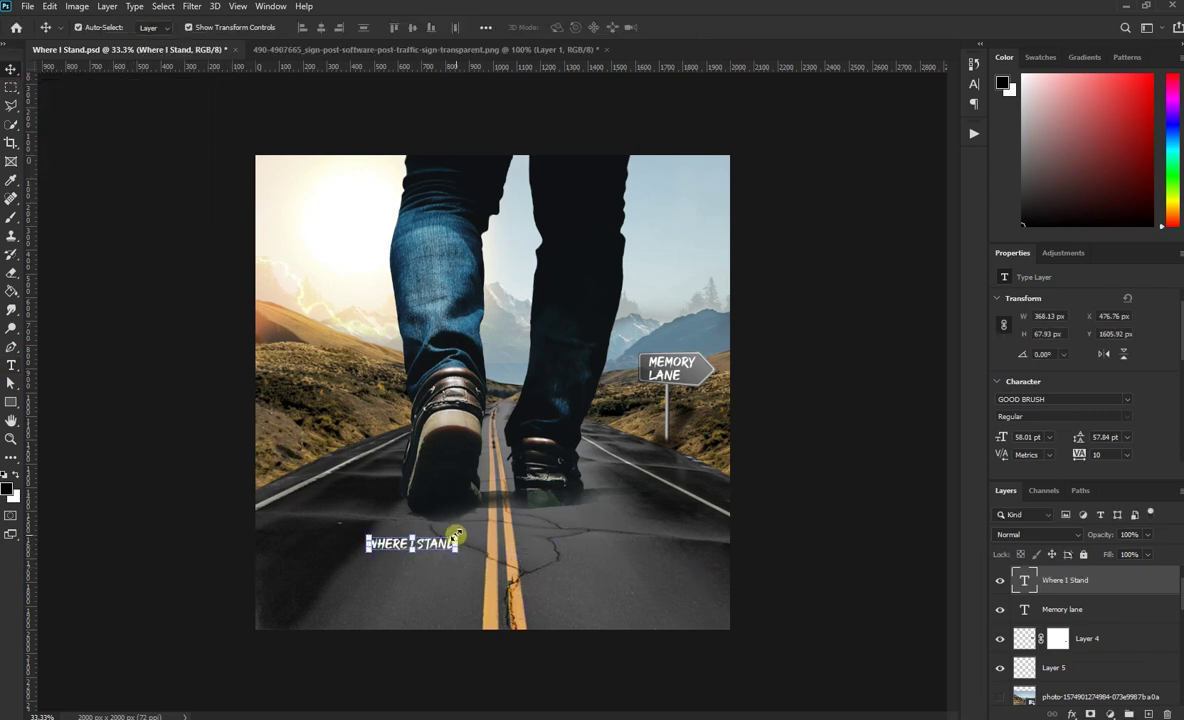
pyautogui.moveTo(453, 540); pyautogui.dragTo(743, 509)
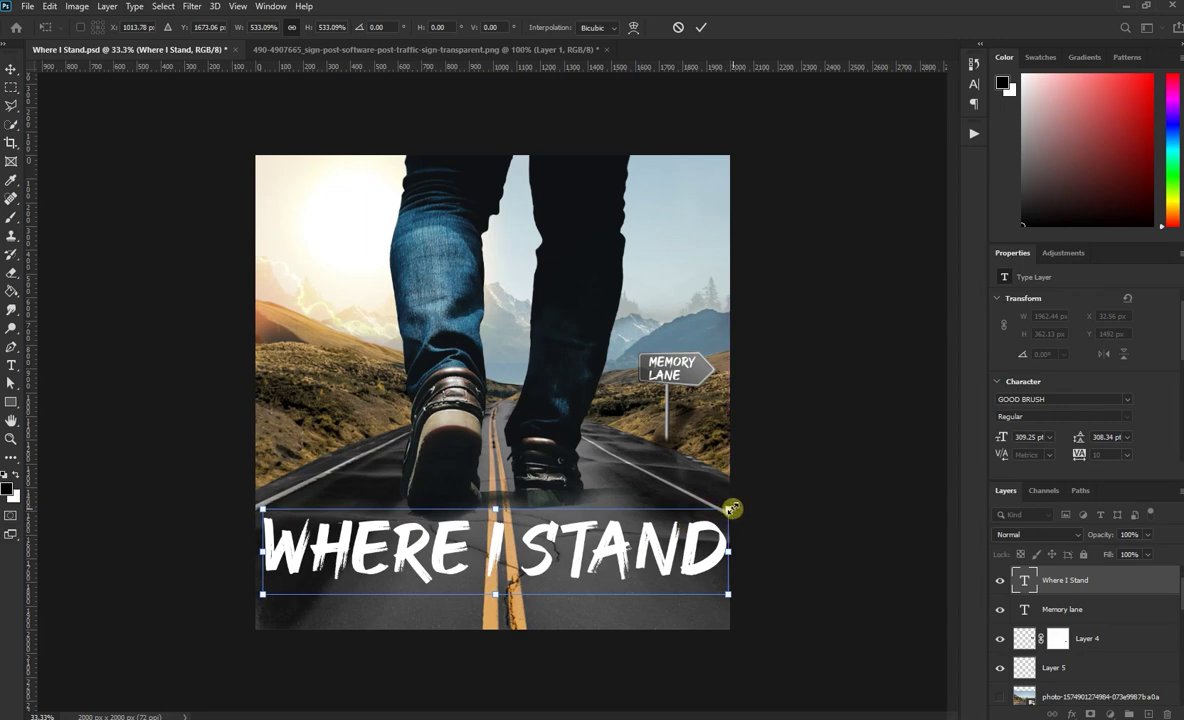
pyautogui.press('super')
pyautogui.press('super')
pyautogui.click(701, 27)
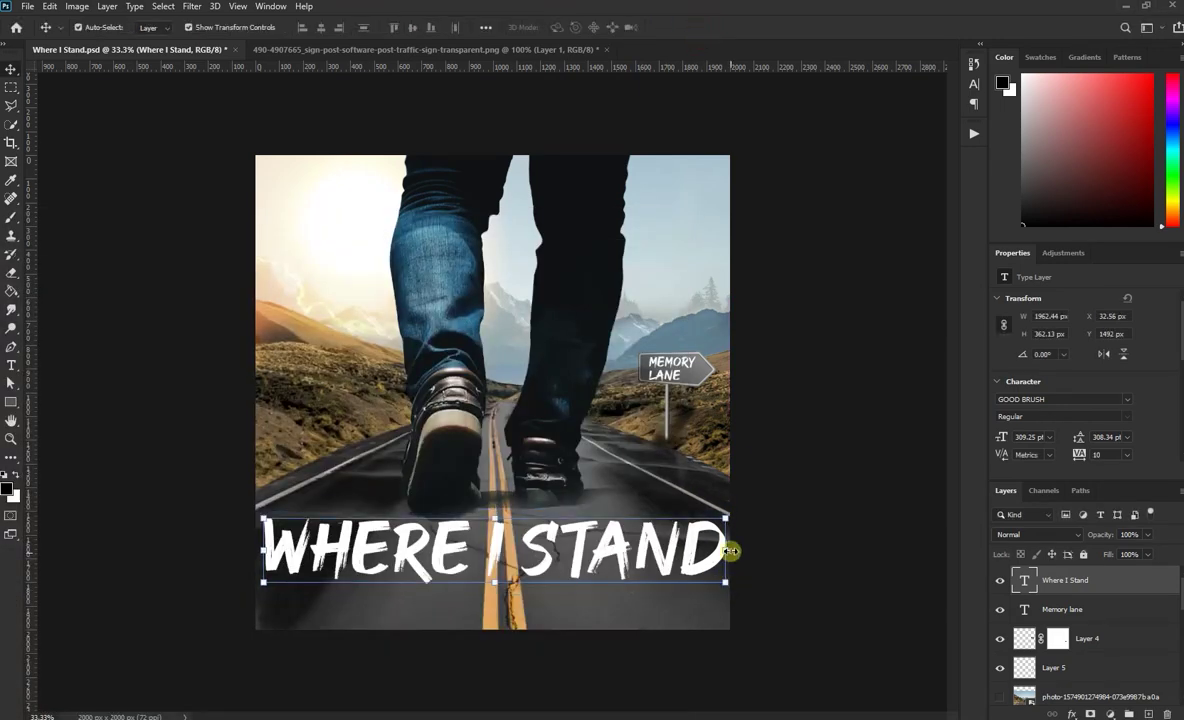
# Free-transform the road text, skewing and stretching it taller across the road
pyautogui.hotkey('ctrl', 't')
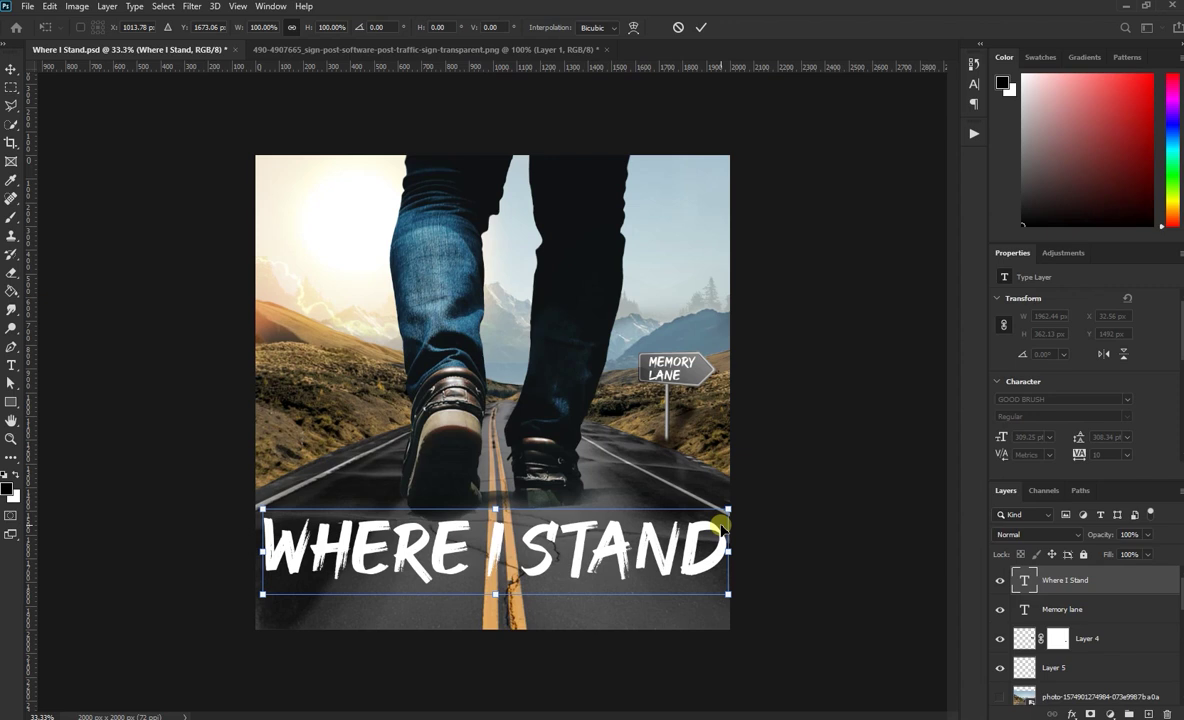
pyautogui.moveTo(728, 512)
pyautogui.mouseDown()
pyautogui.moveTo(700, 517)
pyautogui.moveTo(690, 505)
pyautogui.mouseUp()
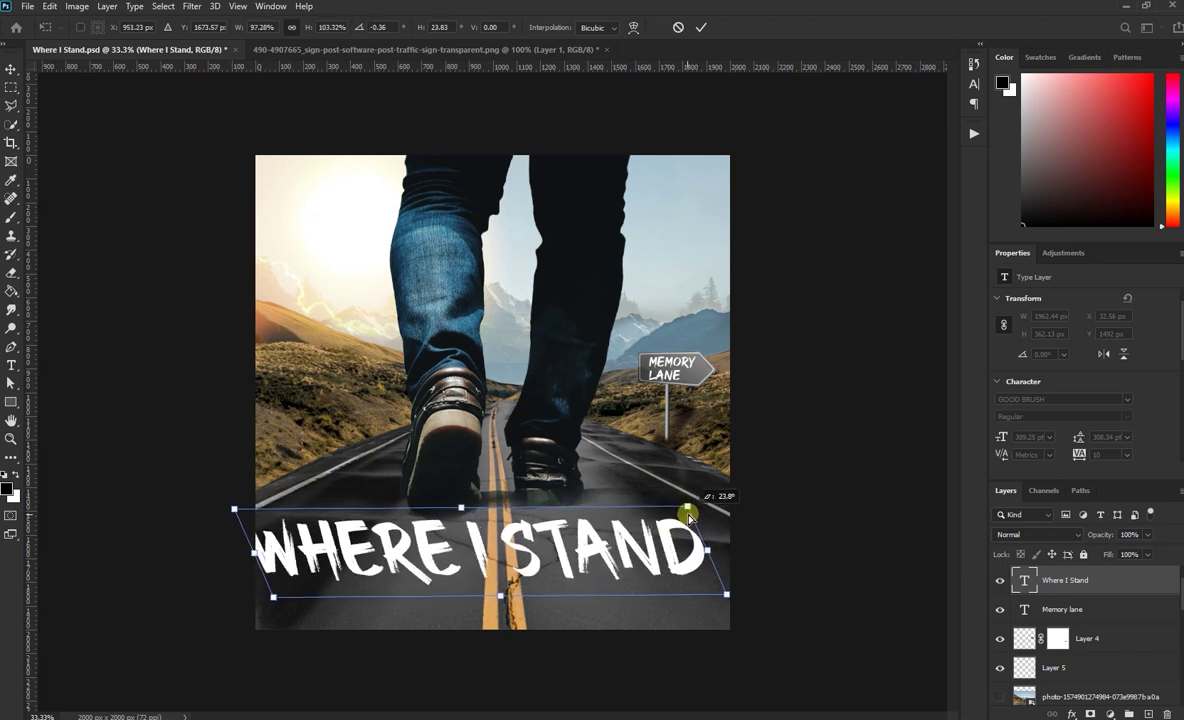
pyautogui.moveTo(232, 500); pyautogui.dragTo(271, 505)
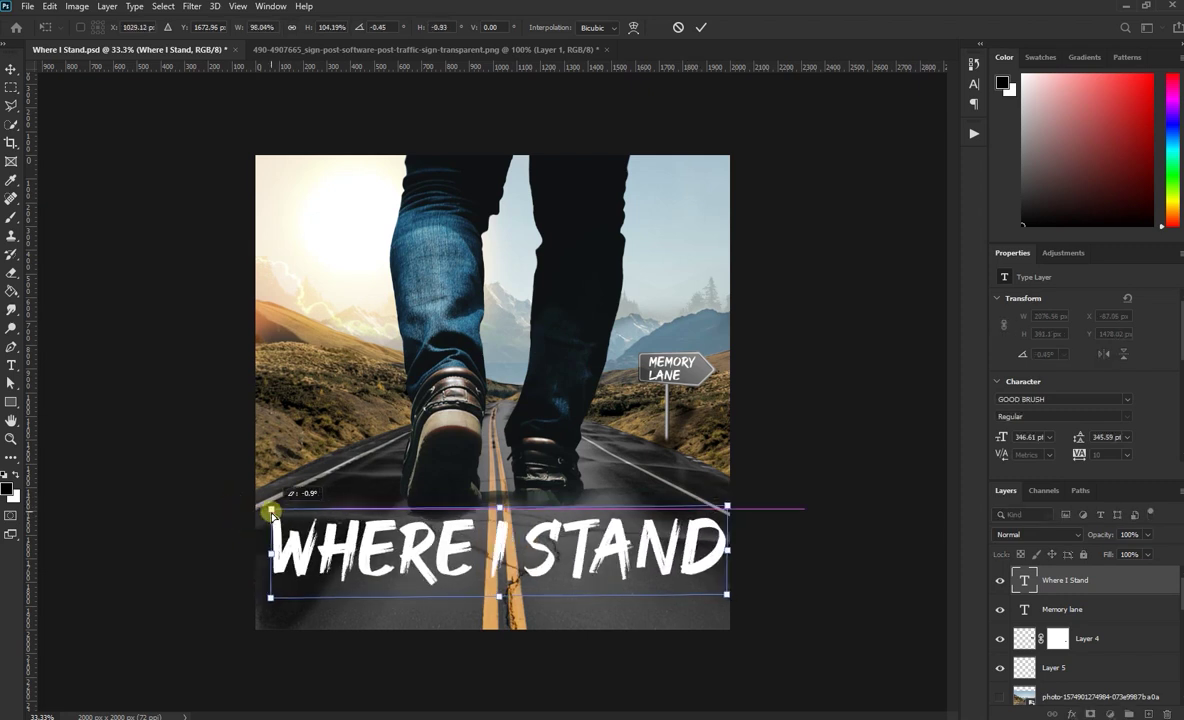
pyautogui.moveTo(508, 513); pyautogui.dragTo(491, 512)
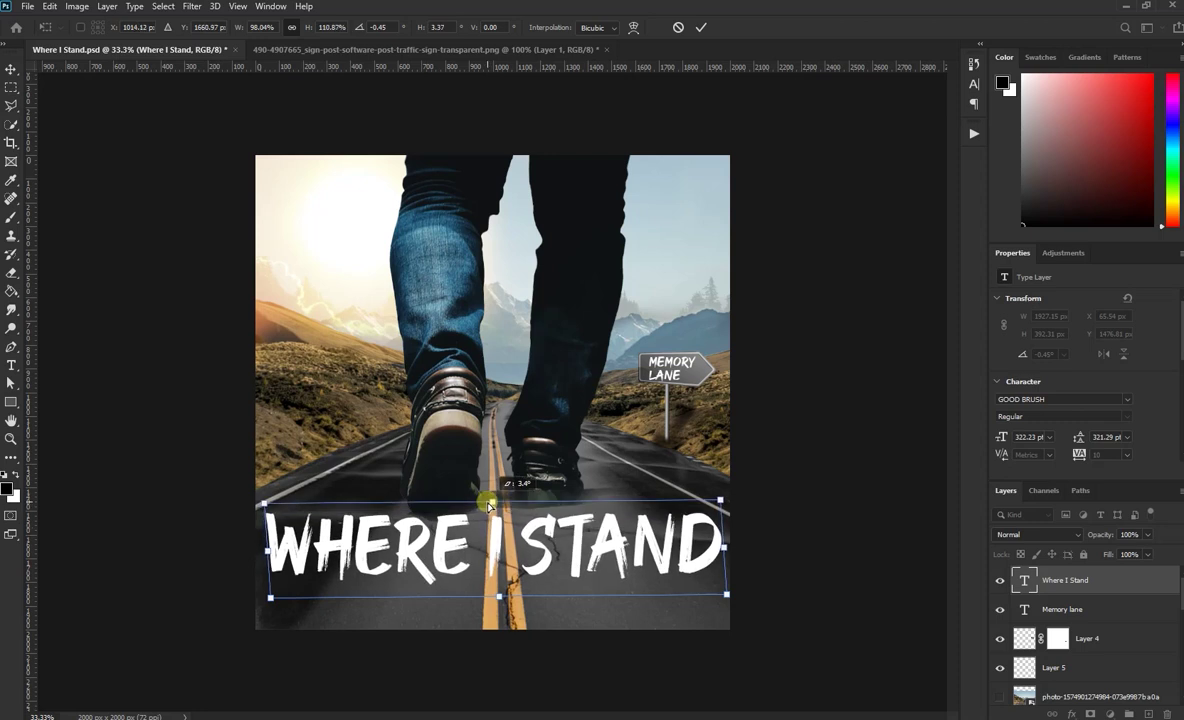
pyautogui.moveTo(271, 603); pyautogui.dragTo(256, 610)
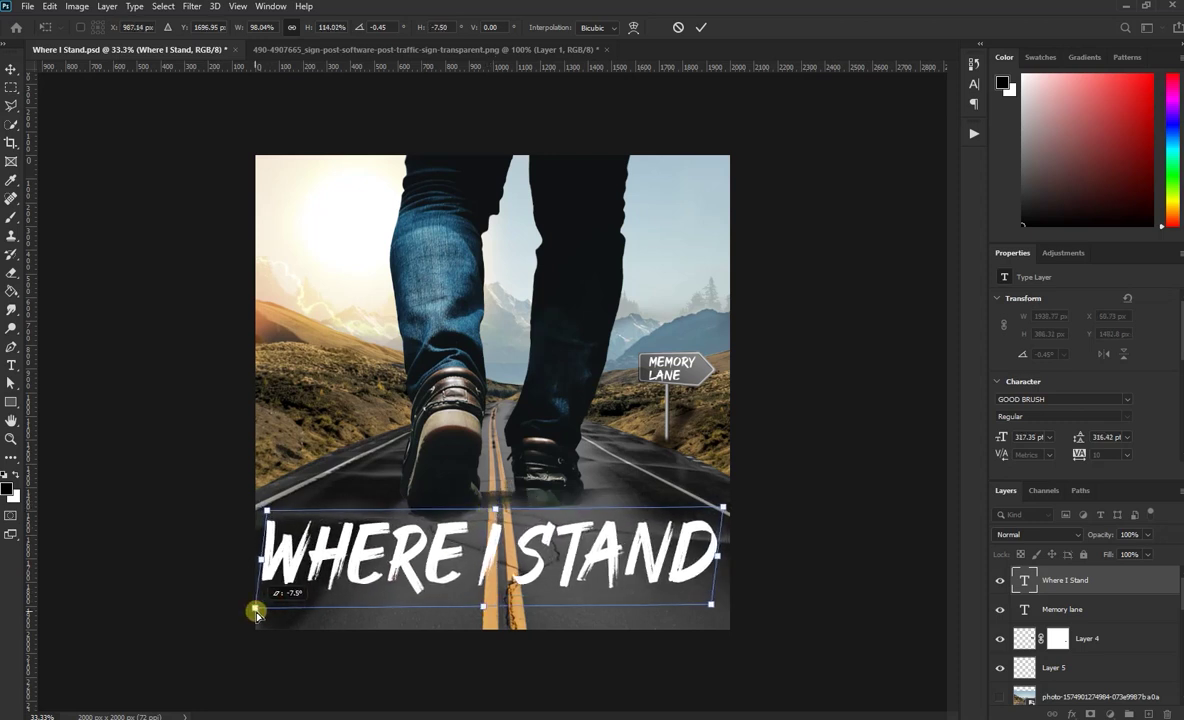
pyautogui.moveTo(718, 600)
pyautogui.mouseDown()
pyautogui.moveTo(722, 612)
pyautogui.moveTo(730, 600)
pyautogui.mouseUp()
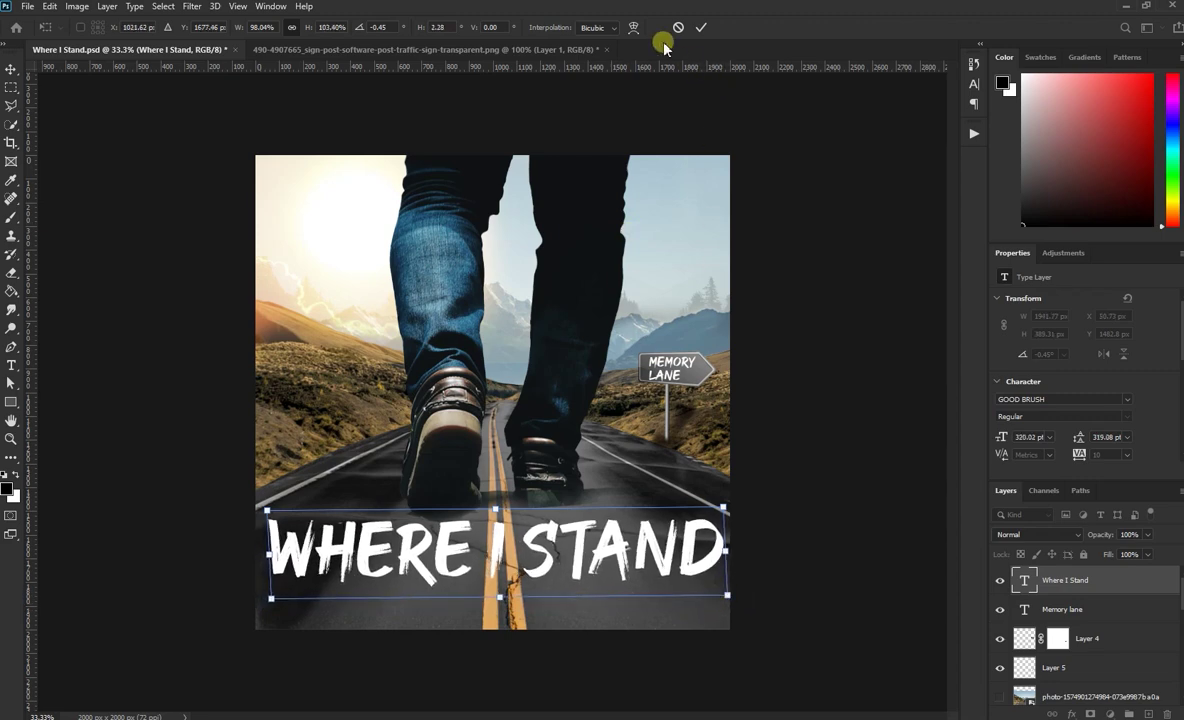
# Convert the WHERE I STAND text layer to a smart object and narrow its top in perspective
pyautogui.click(700, 28)
pyautogui.rightClick(1064, 580)
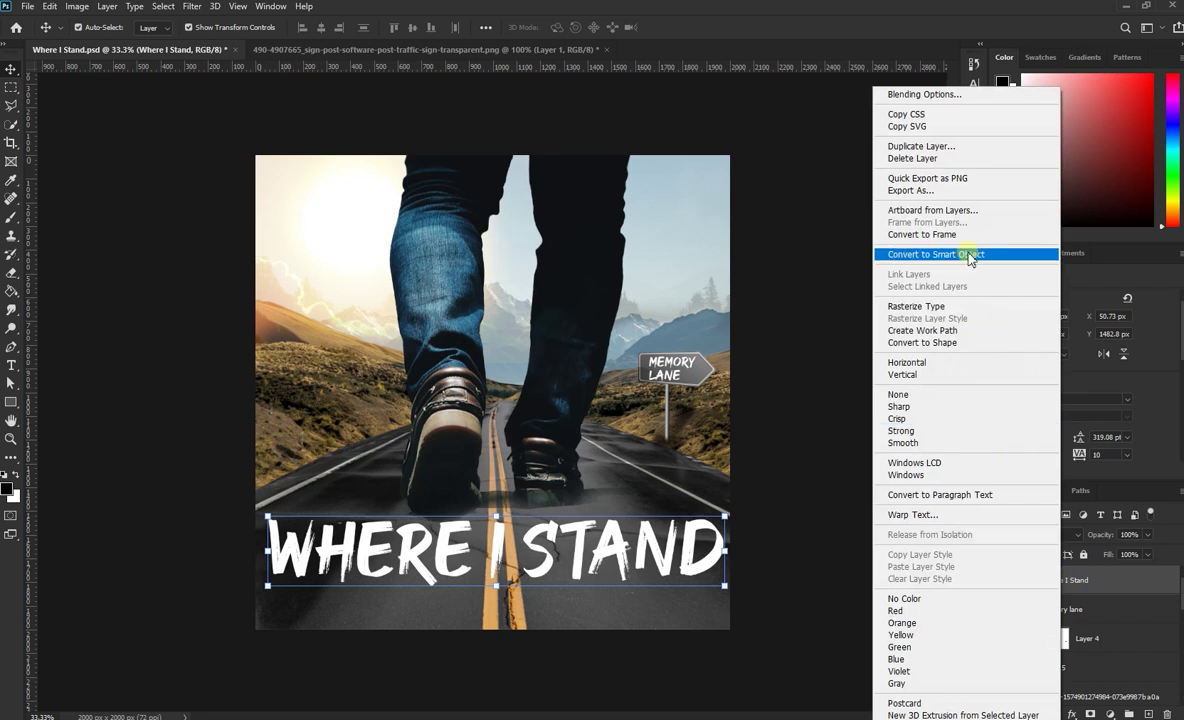
pyautogui.click(893, 254)
pyautogui.hotkey('ctrl', 't')
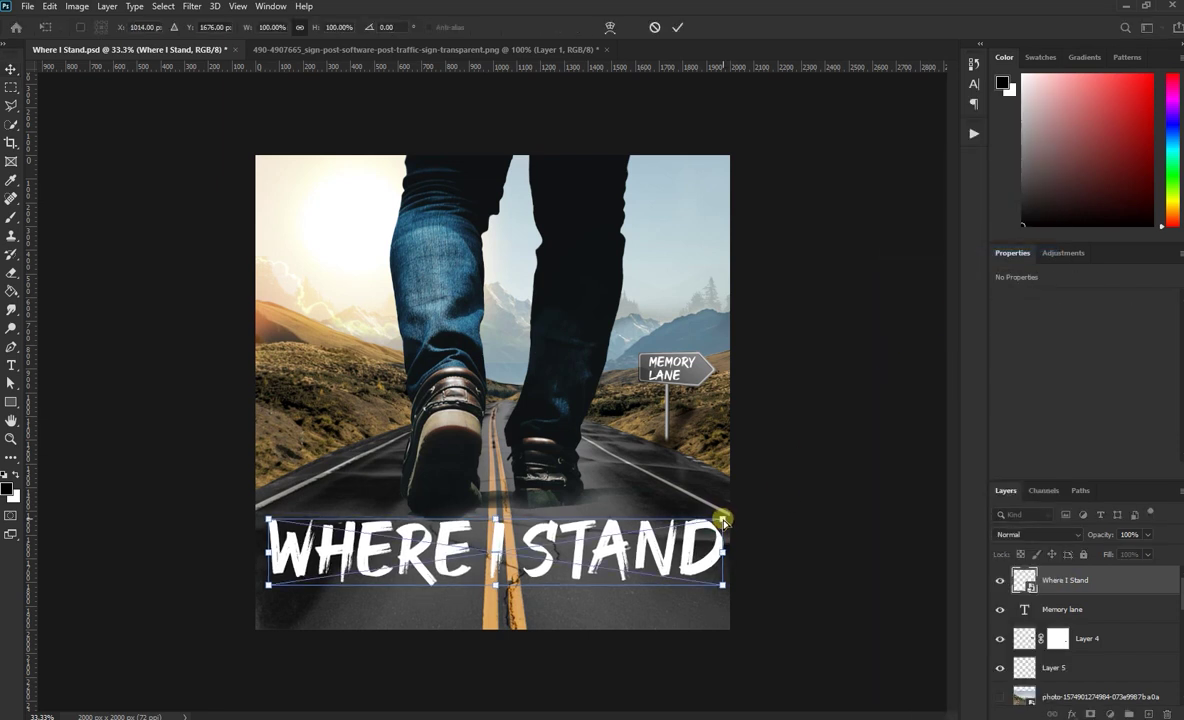
pyautogui.moveTo(722, 520)
pyautogui.mouseDown()
pyautogui.moveTo(683, 521)
pyautogui.moveTo(669, 490)
pyautogui.mouseUp()
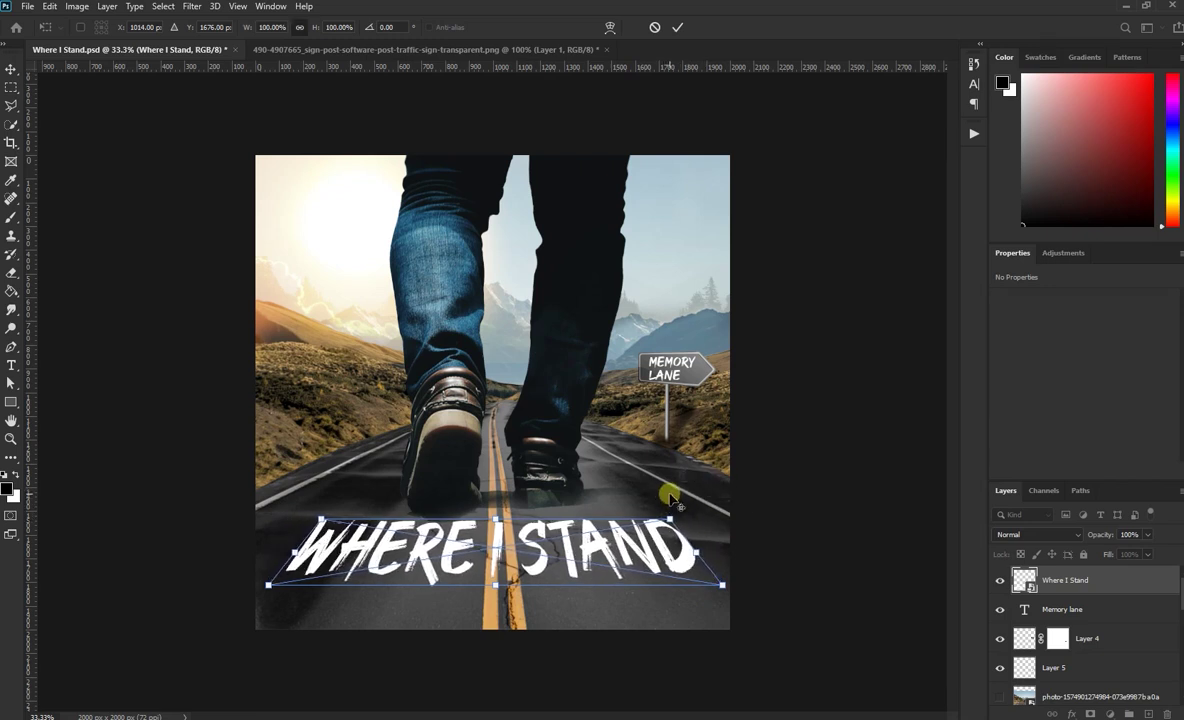
pyautogui.click(677, 27)
# Refine the road text's perspective so it lies flat, about 1726 × 303 px
pyautogui.click(603, 547)
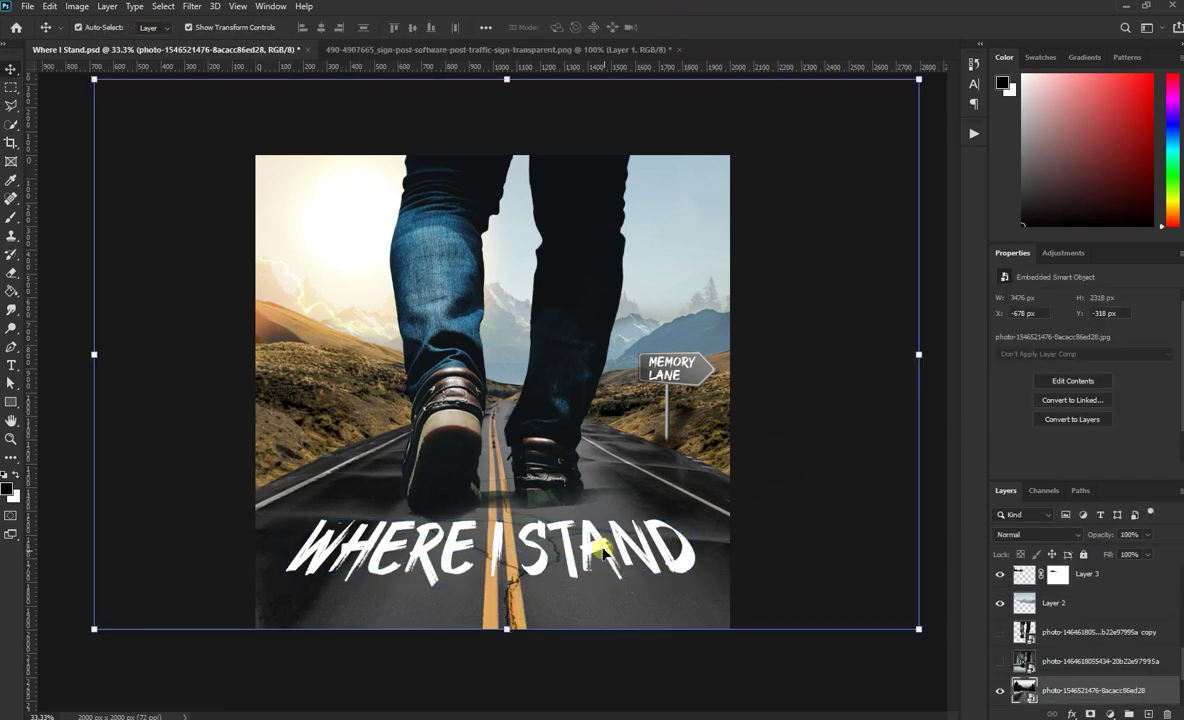
pyautogui.moveTo(603, 547); pyautogui.dragTo(605, 545)
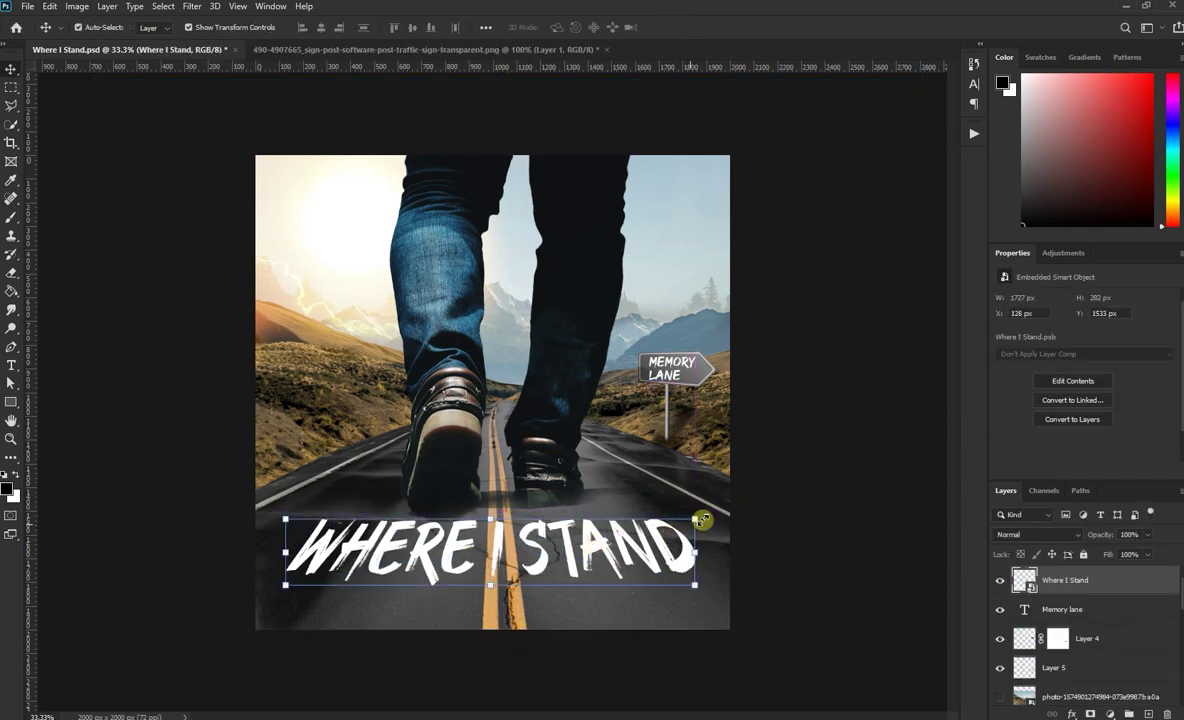
pyautogui.moveTo(702, 519); pyautogui.dragTo(722, 507)
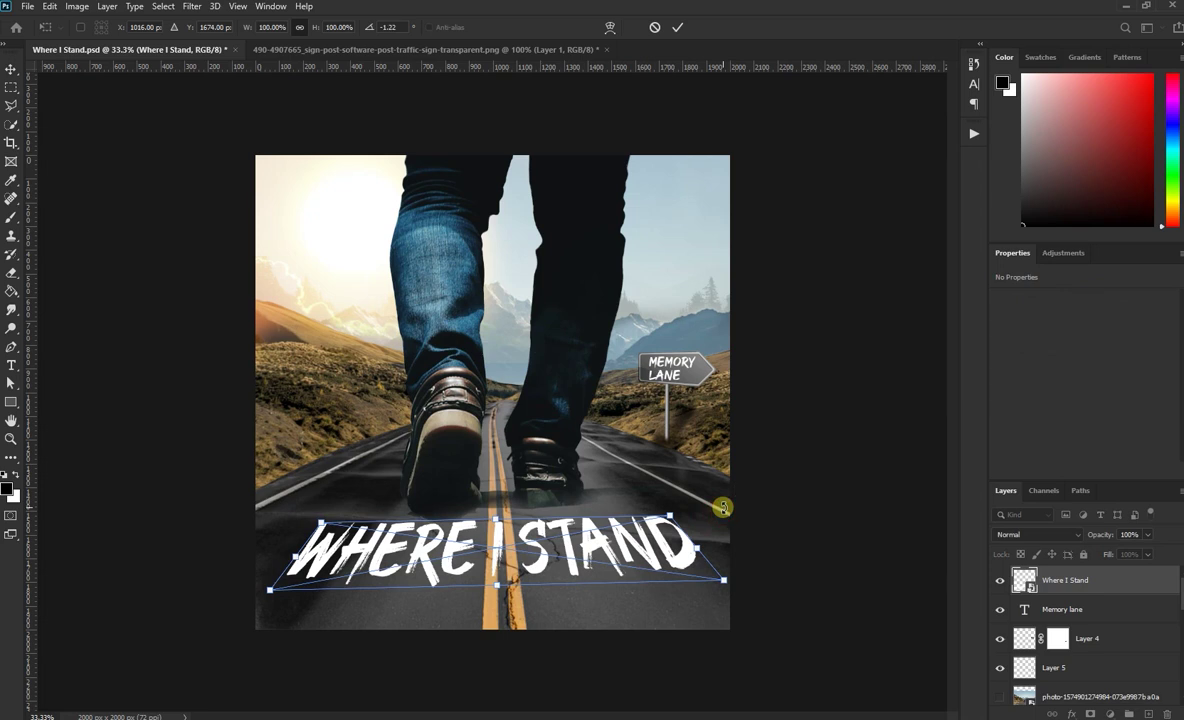
pyautogui.click(677, 27)
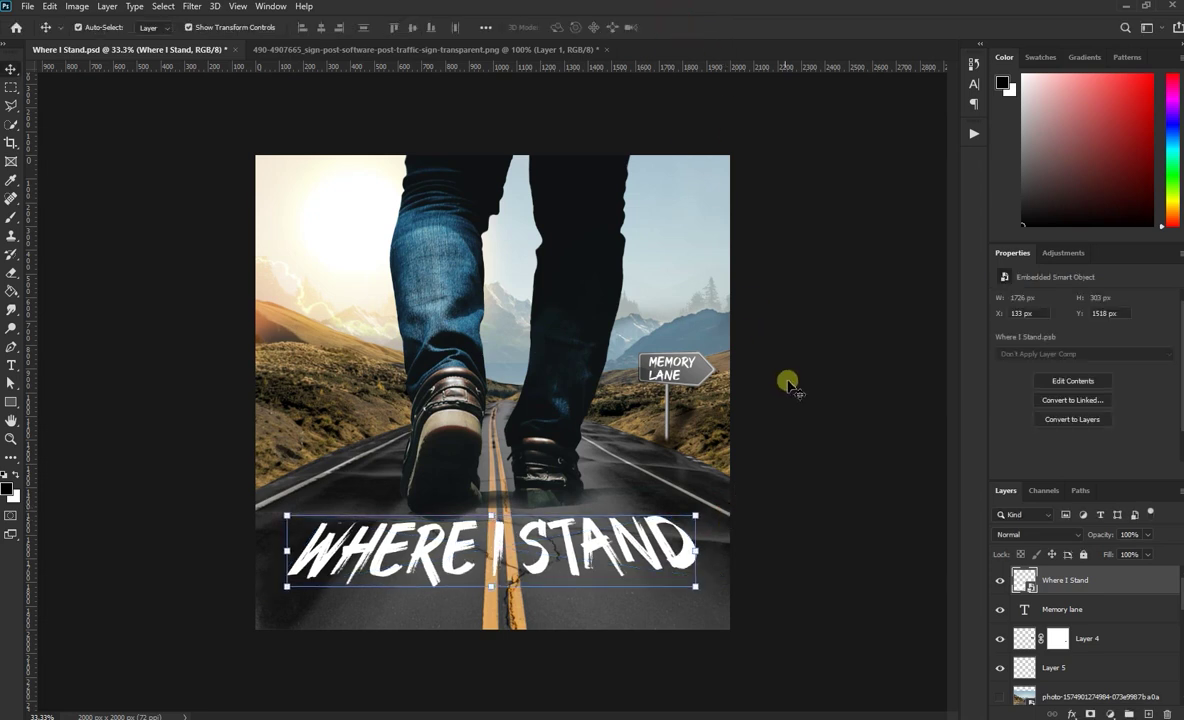
pyautogui.click(803, 447)
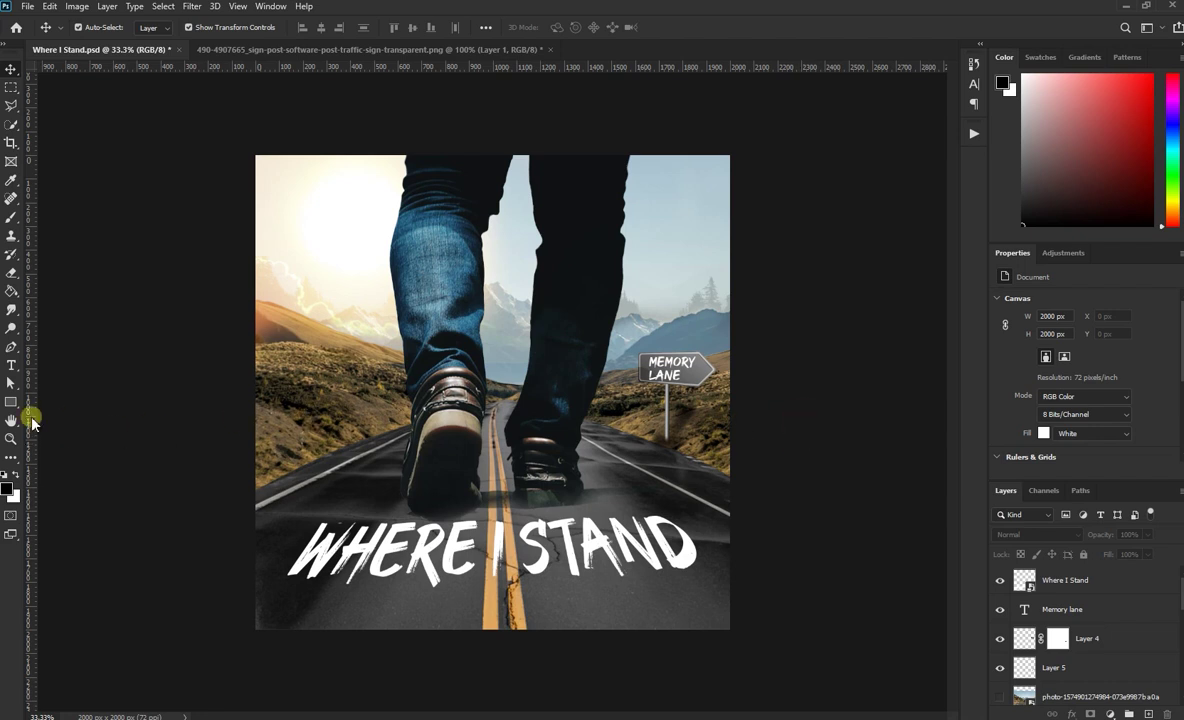
# Add a new title text layer over the legs and scale it up with Free Transform
pyautogui.click(13, 366)
pyautogui.click(392, 309)
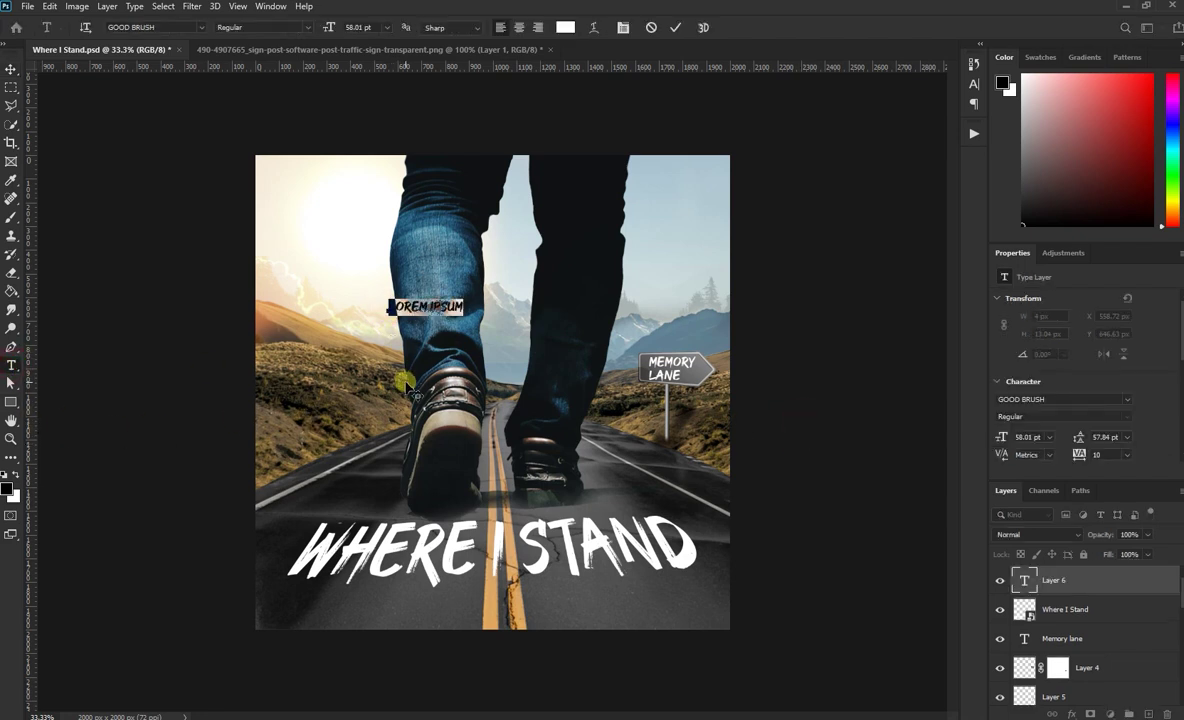
pyautogui.press('BackSpace')
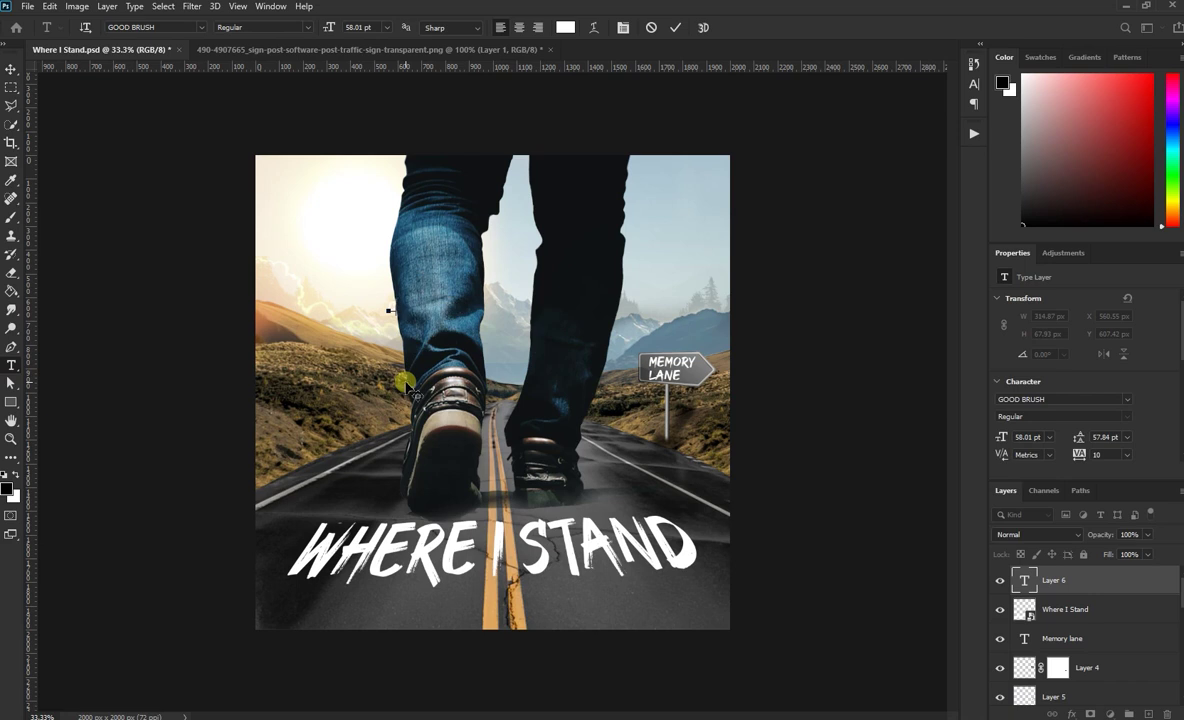
pyautogui.write('I')
pyautogui.write('JA')
pyautogui.click(12, 73)
pyautogui.moveTo(420, 314); pyautogui.dragTo(630, 430)
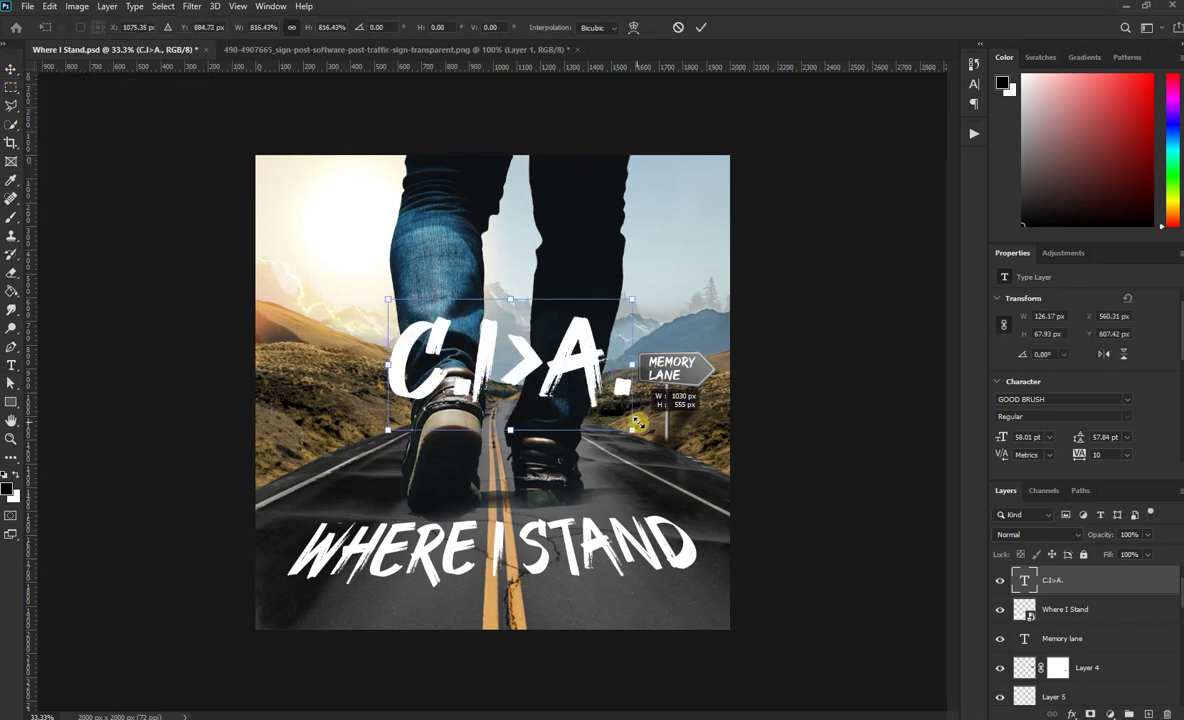
pyautogui.moveTo(530, 357); pyautogui.dragTo(565, 315)
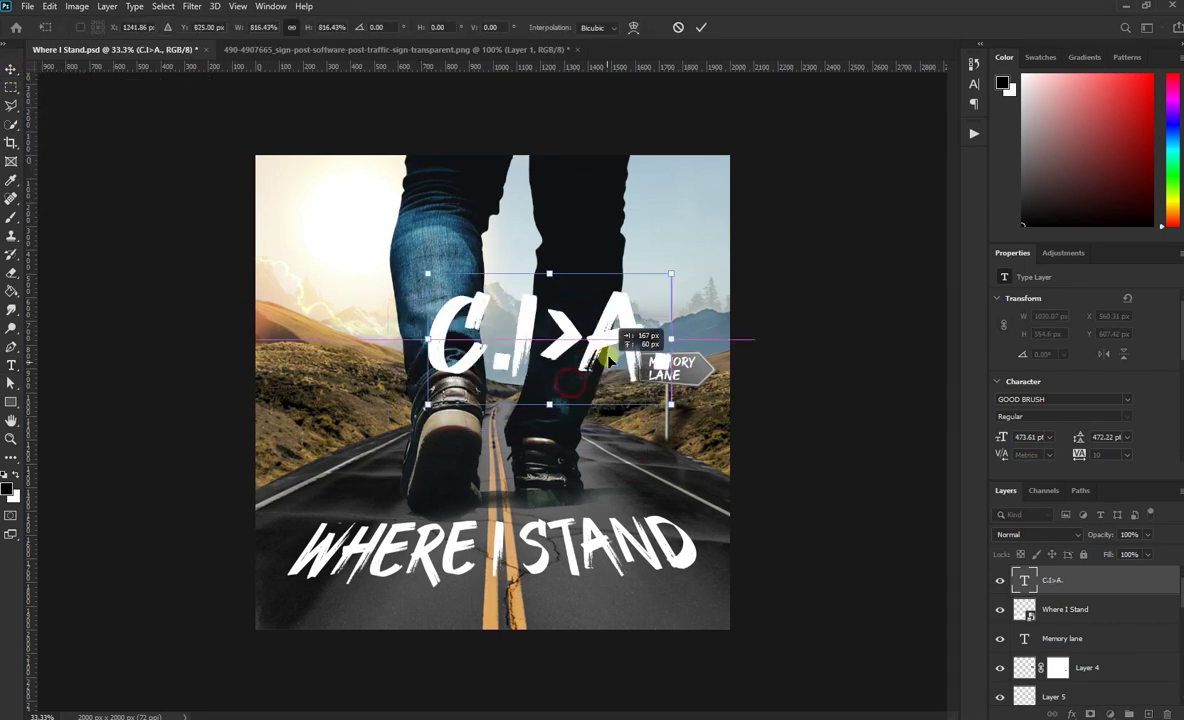
pyautogui.click(701, 27)
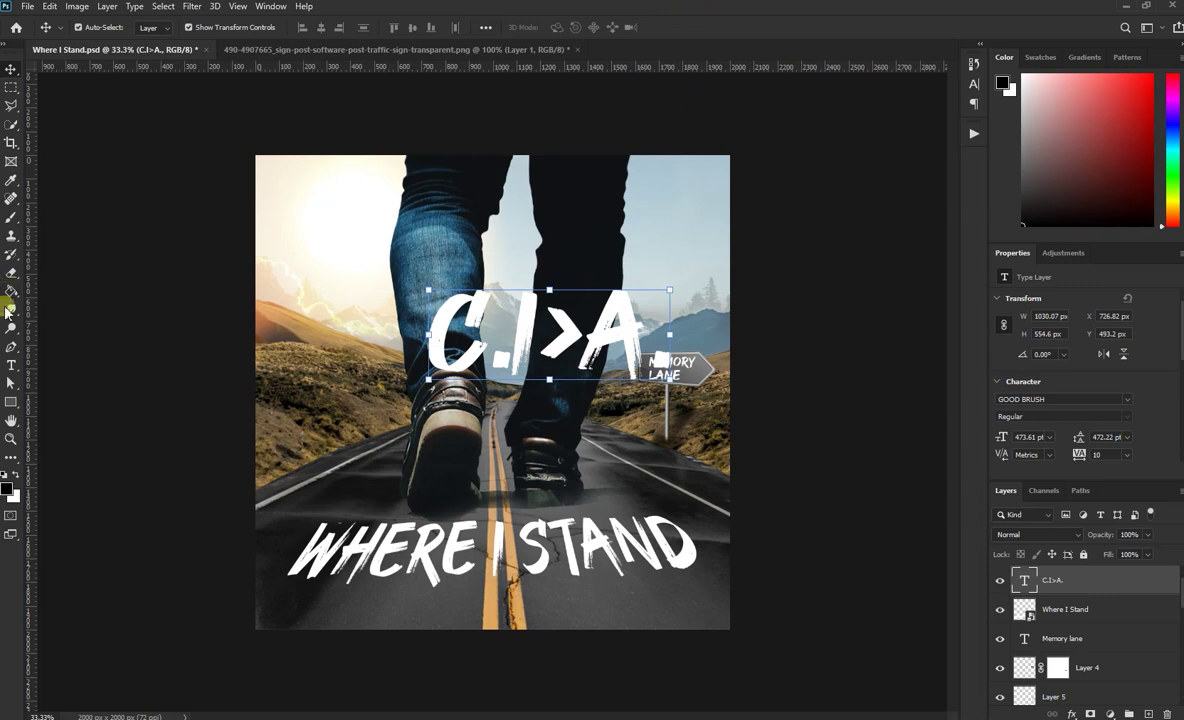
# Fix the stray character so the title reads C.I.A., and reposition it over the legs
pyautogui.doubleClick(567, 343)
pyautogui.moveTo(545, 335); pyautogui.dragTo(580, 335)
pyautogui.write('.')
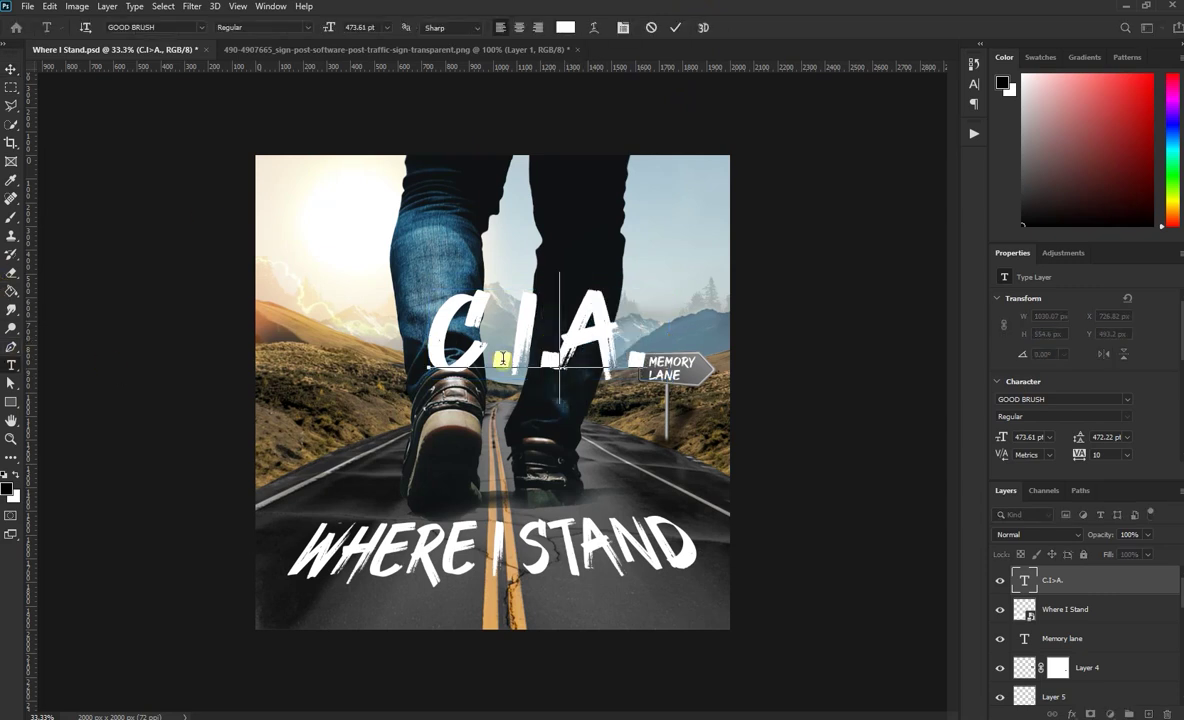
pyautogui.click(11, 68)
pyautogui.moveTo(517, 338)
pyautogui.mouseDown()
pyautogui.moveTo(533, 318)
pyautogui.moveTo(487, 363)
pyautogui.moveTo(488, 378)
pyautogui.moveTo(487, 358)
pyautogui.mouseUp()
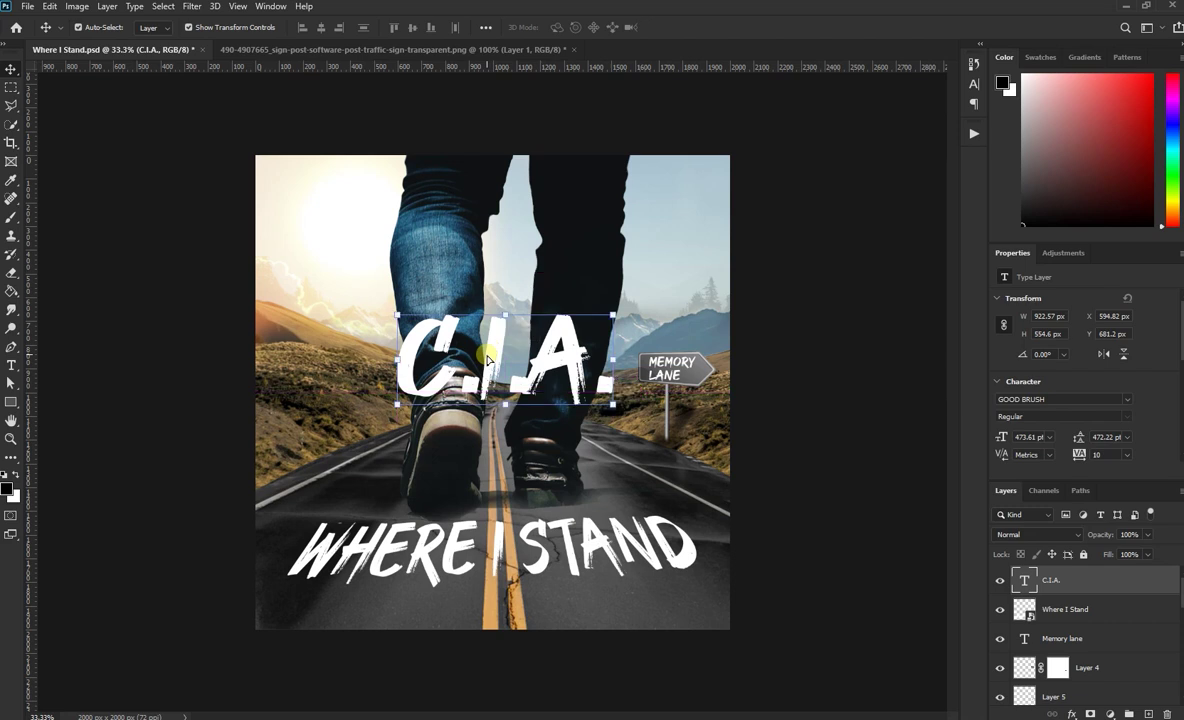
# Set the C.I.A. title in LEMON MILK Bold and recentre it slightly higher across the legs
pyautogui.click(1058, 399)
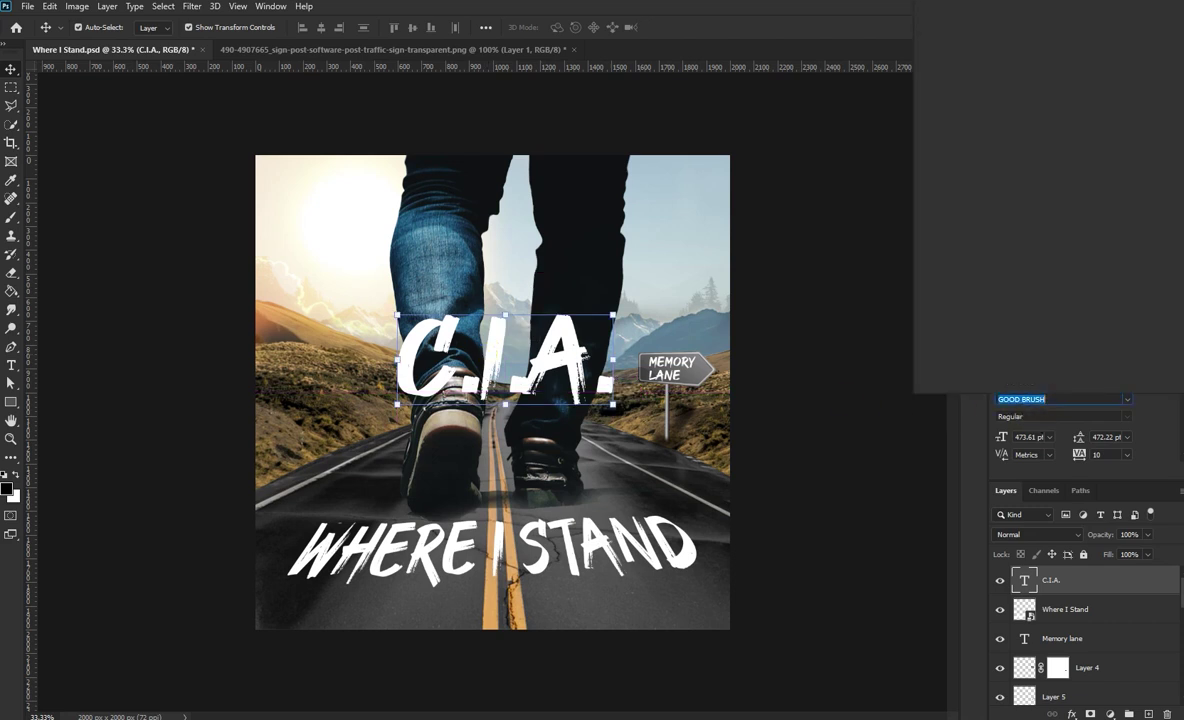
pyautogui.press('BackSpace')
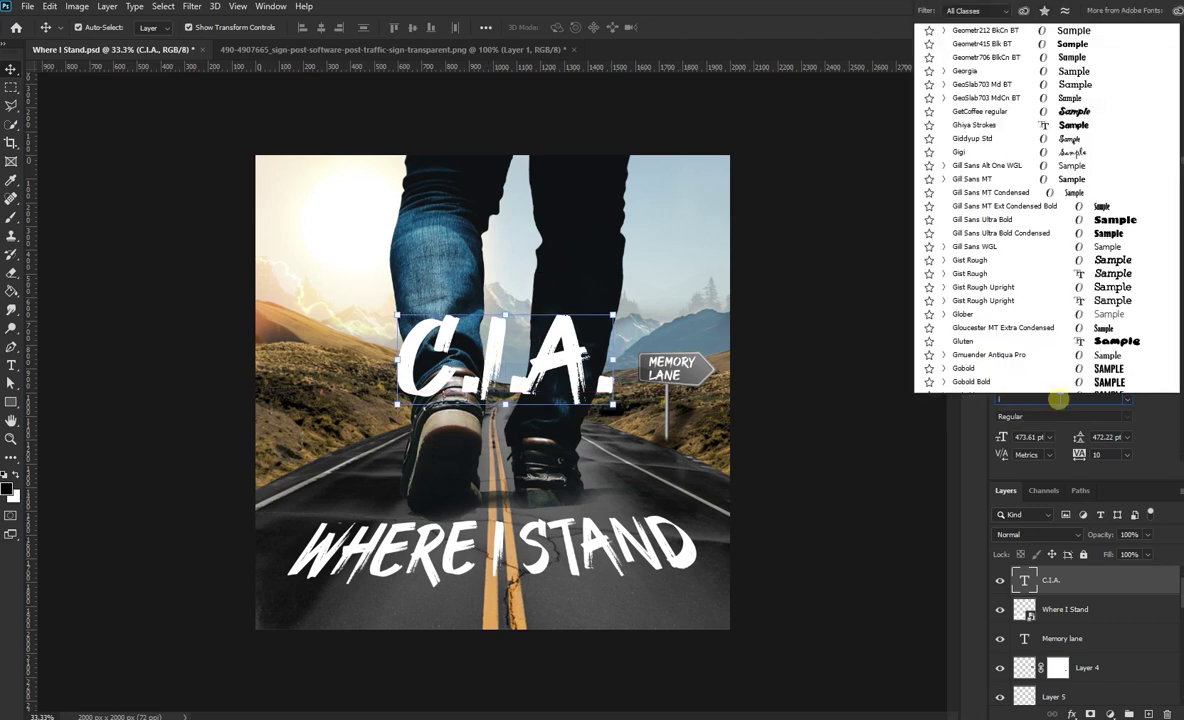
pyautogui.write('lemo')
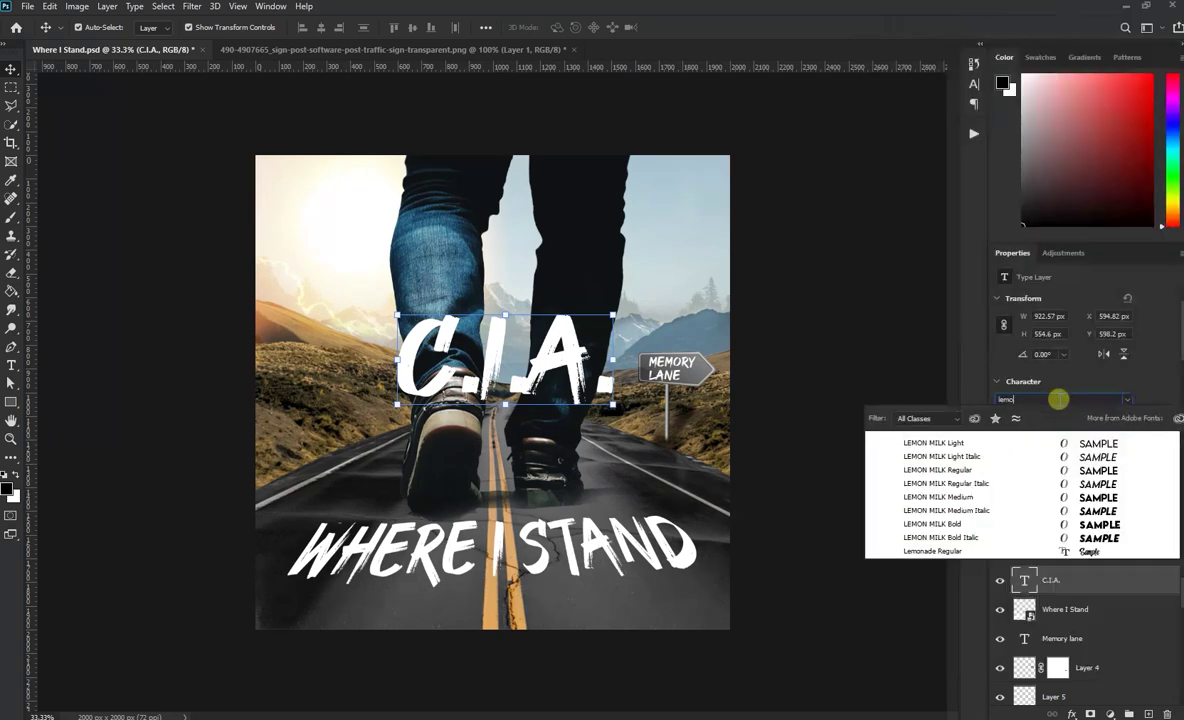
pyautogui.click(995, 528)
pyautogui.moveTo(637, 367); pyautogui.dragTo(578, 368)
pyautogui.moveTo(458, 338); pyautogui.dragTo(459, 333)
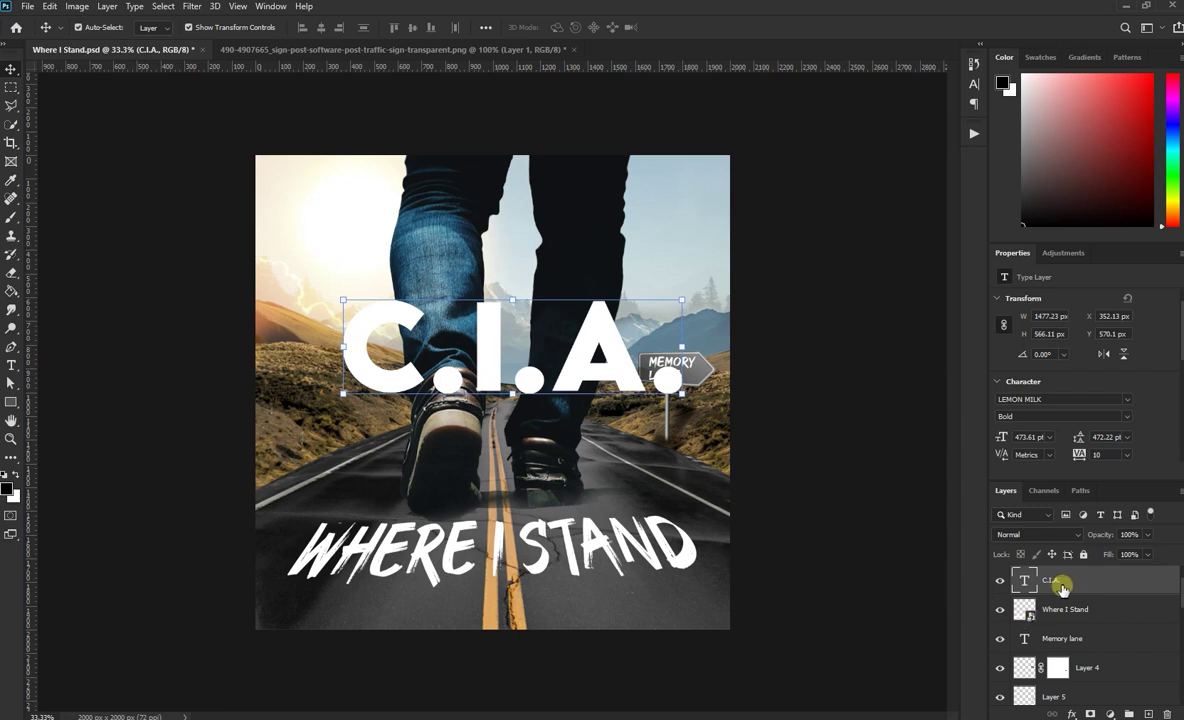
# Mask the C.I.A. title with the legs selection and invert the mask so the legs cover it
pyautogui.click(466, 238)
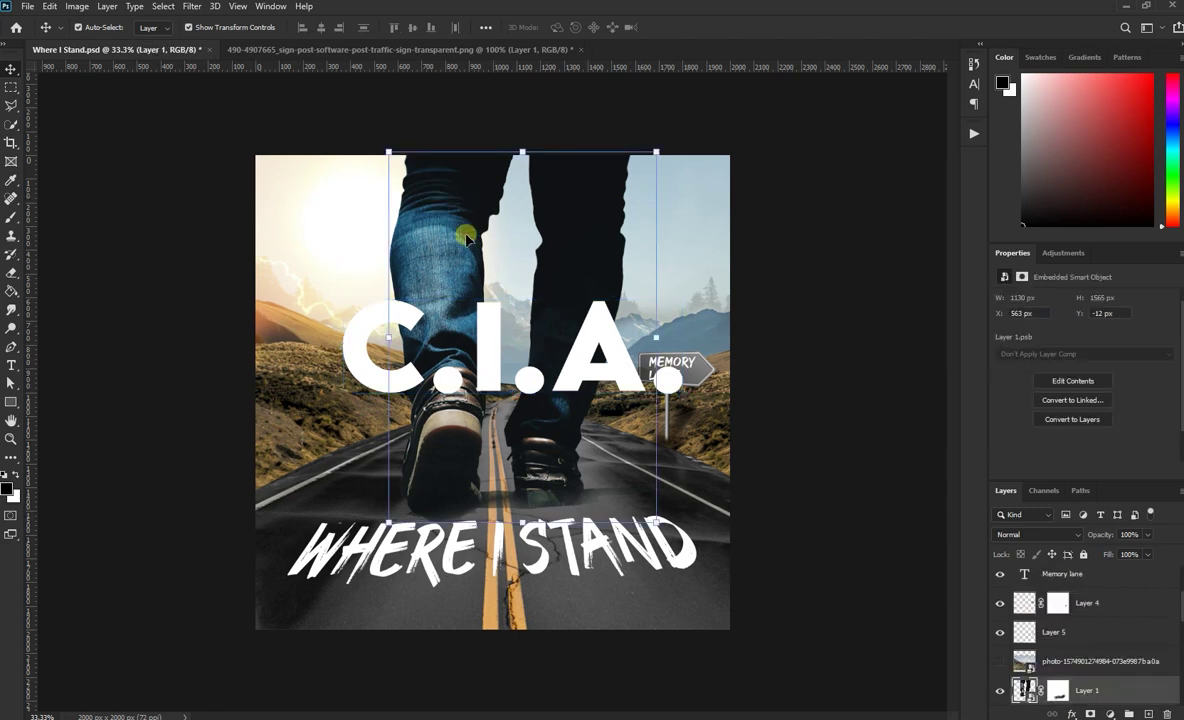
pyautogui.keyDown('ctrl'); pyautogui.click(1024, 690); pyautogui.keyUp('ctrl')
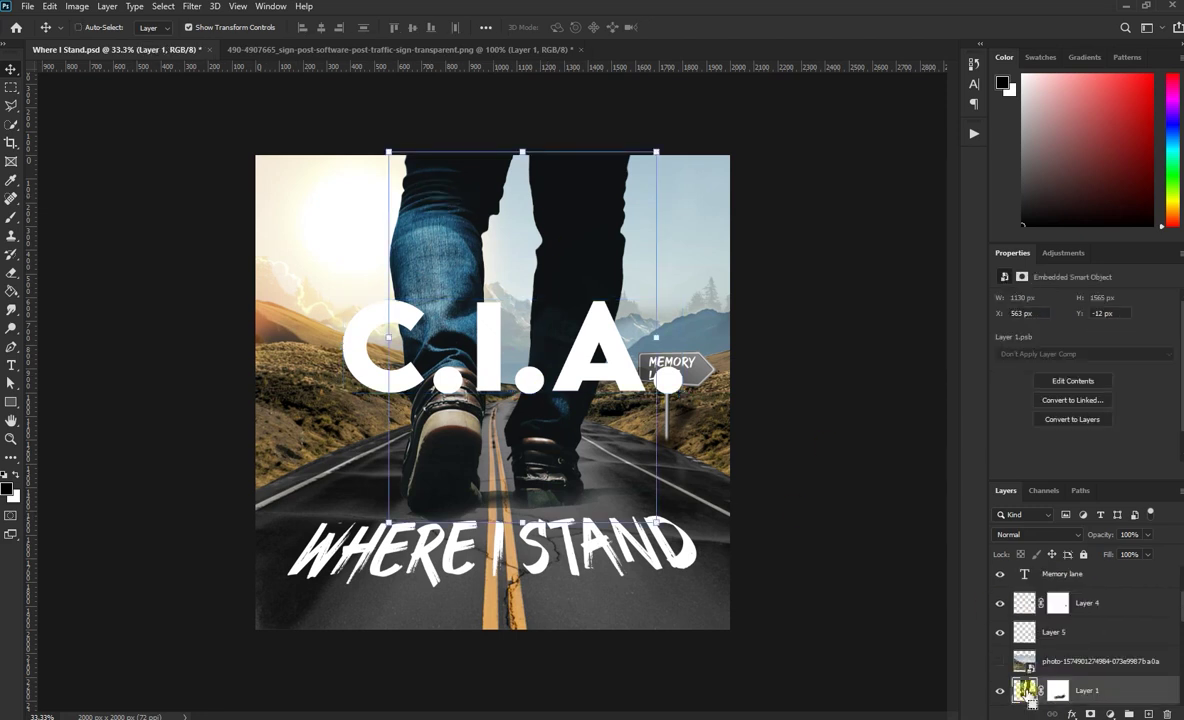
pyautogui.click(352, 368)
pyautogui.click(1090, 713)
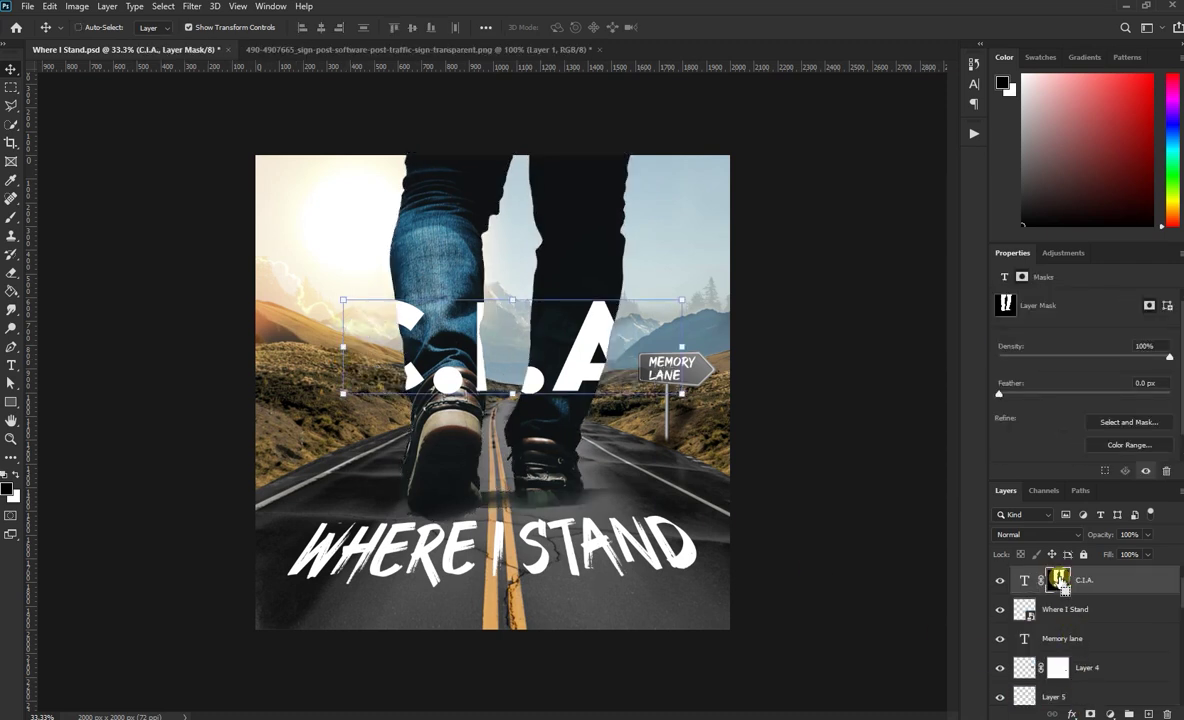
pyautogui.hotkey('ctrl', 'i')
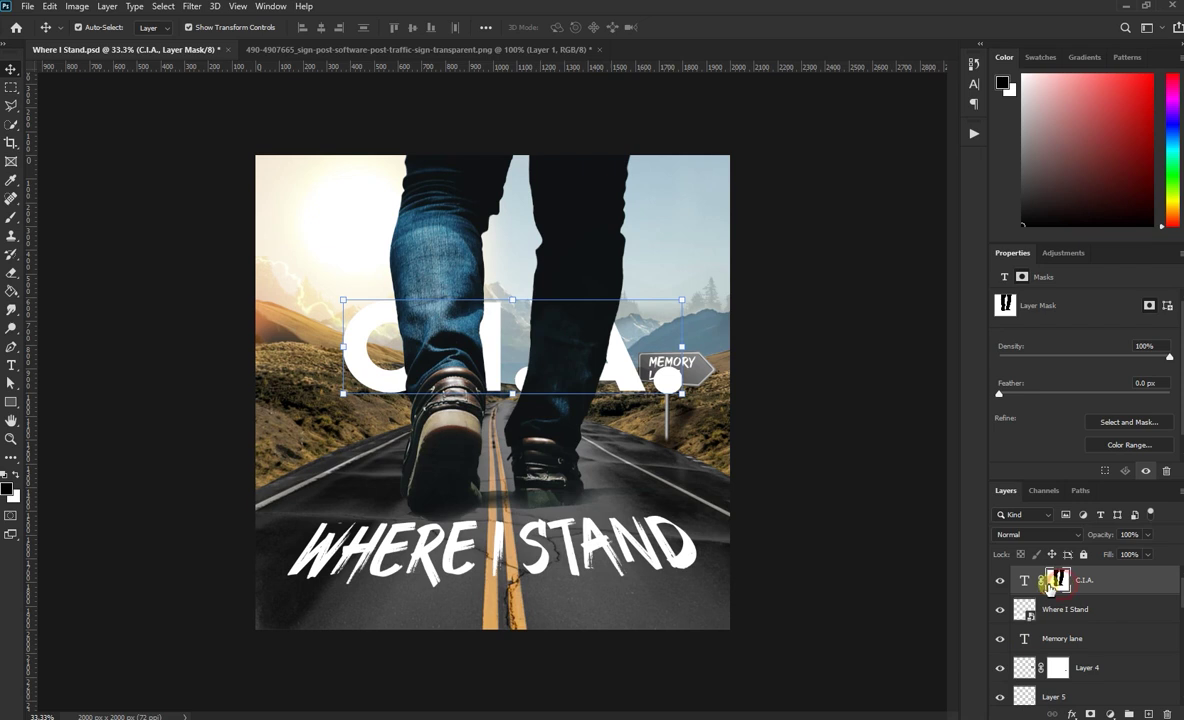
# Paint white on the mask with a hard round brush to bring the I and A over the jeans
pyautogui.click(11, 216)
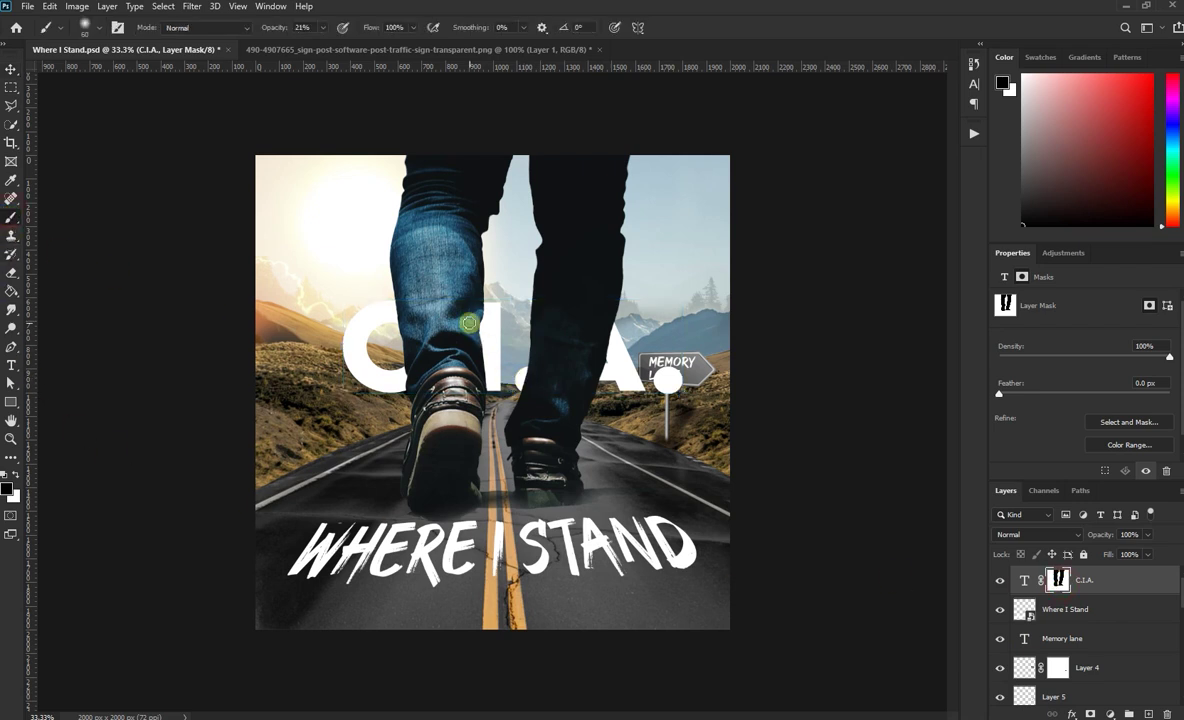
pyautogui.click(87, 27)
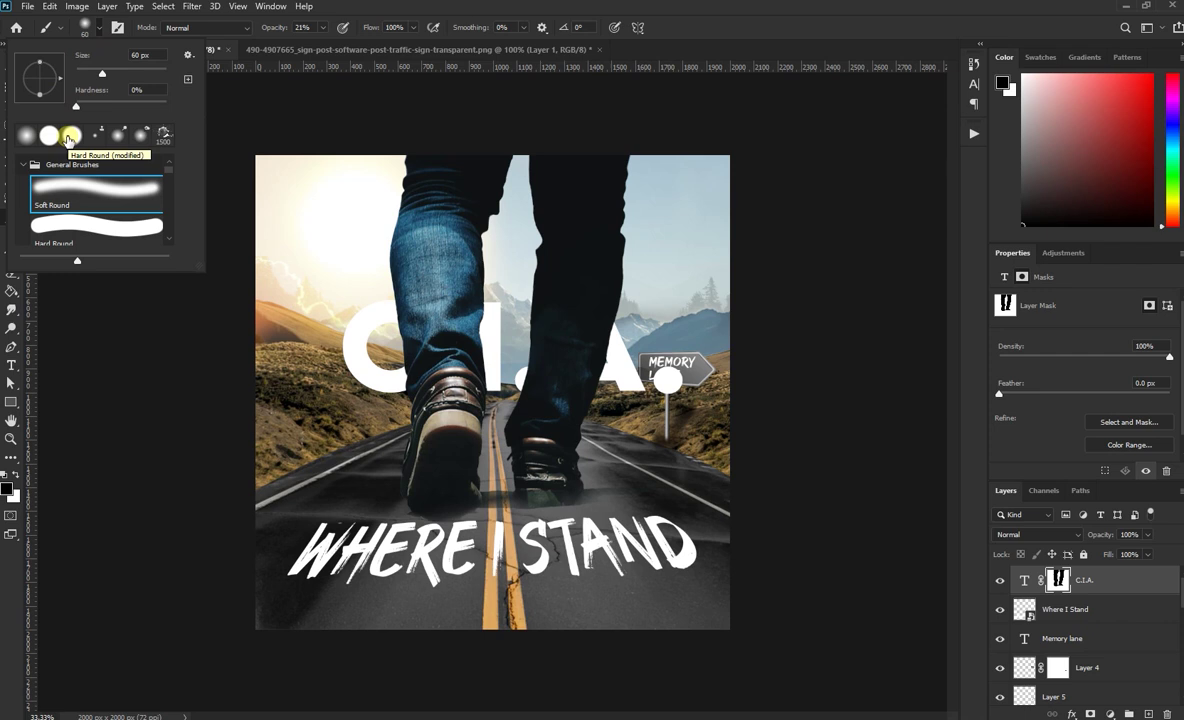
pyautogui.doubleClick(62, 228)
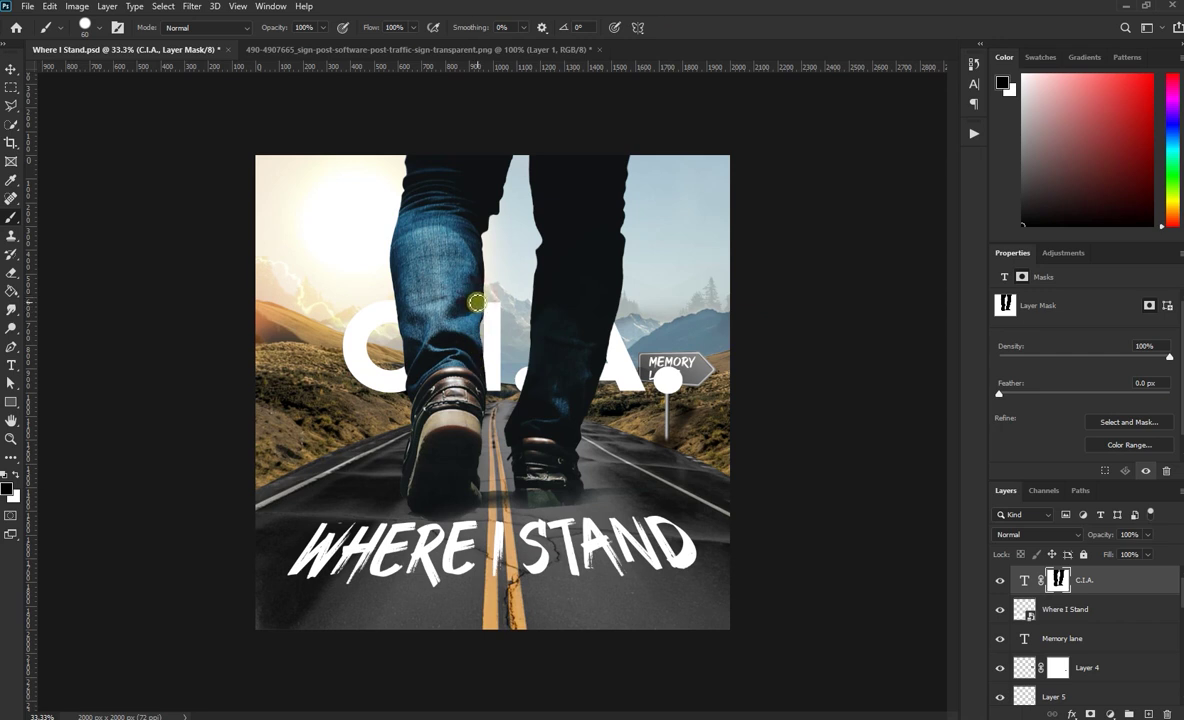
pyautogui.press('x')
pyautogui.moveTo(477, 302); pyautogui.dragTo(524, 388)
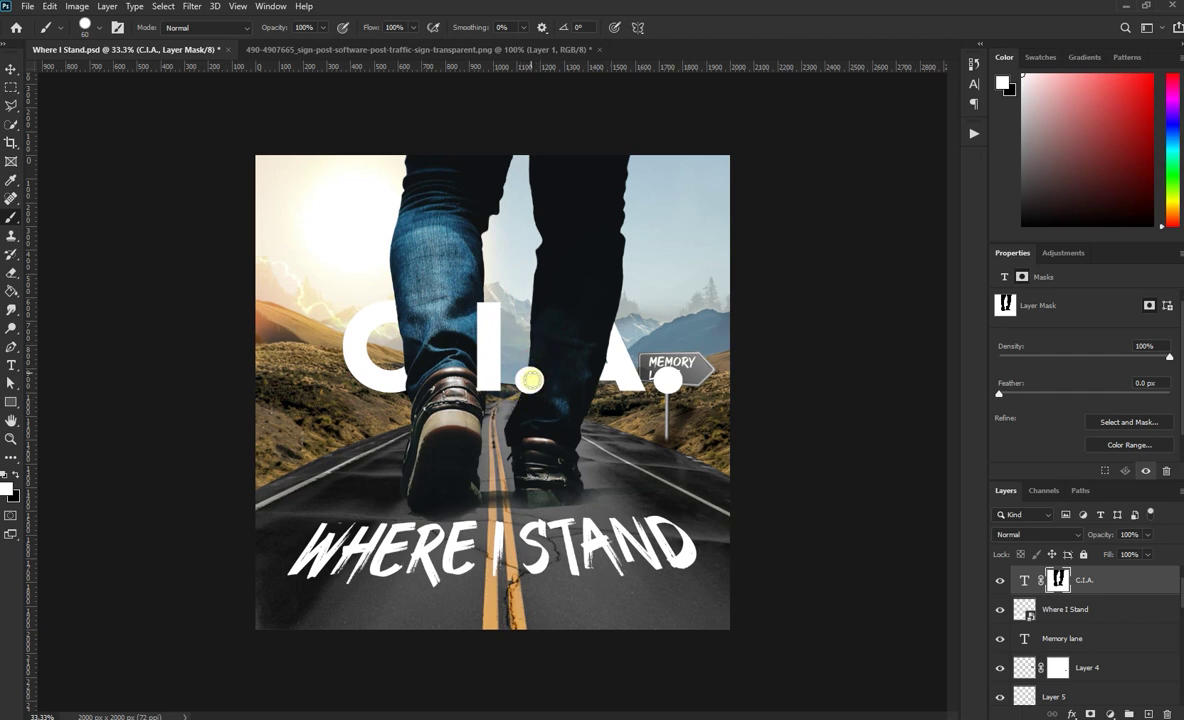
pyautogui.press(']')
pyautogui.press(']')
pyautogui.moveTo(603, 360); pyautogui.dragTo(569, 399)
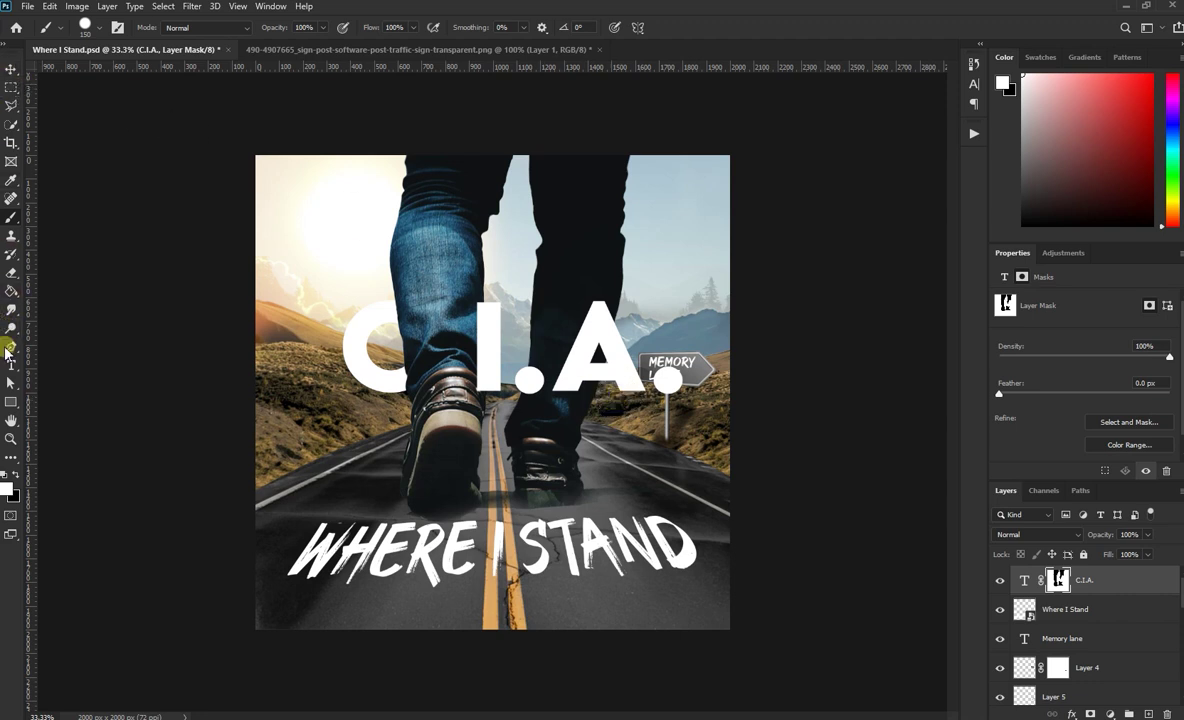
# Select the period after the I in the C.I.A. title and commit the edit
pyautogui.click(12, 366)
pyautogui.moveTo(507, 360); pyautogui.dragTo(552, 360)
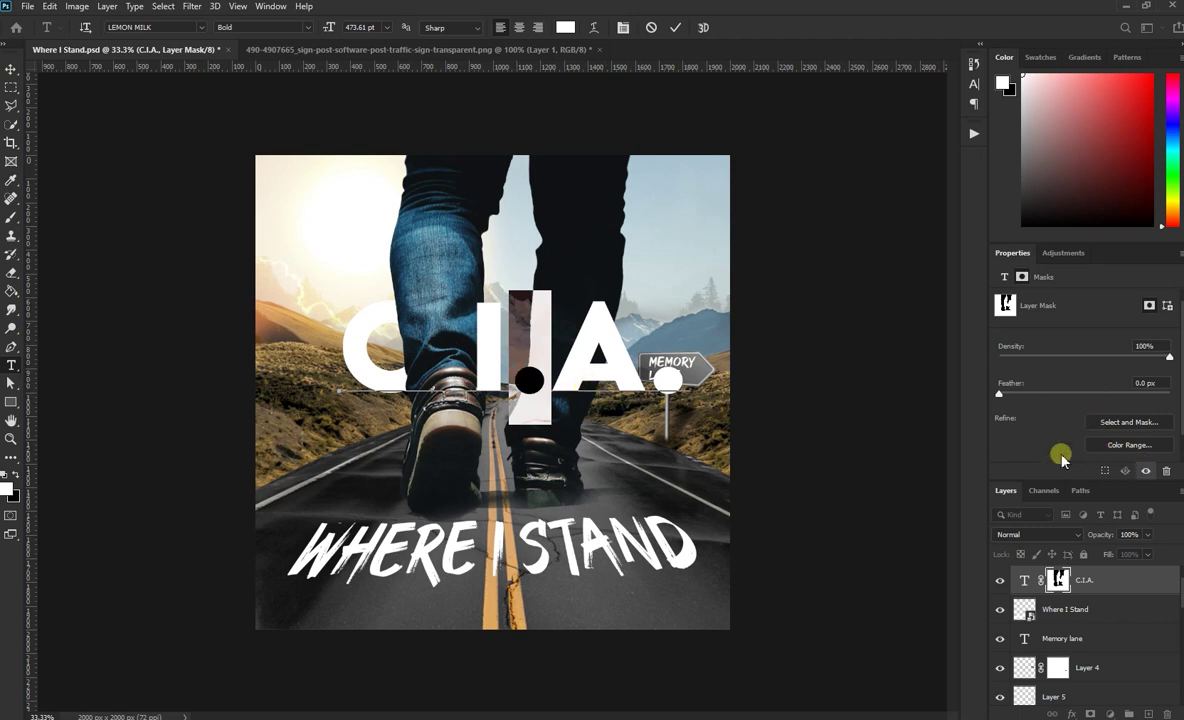
pyautogui.scroll(-1, 1047, 462)
pyautogui.scroll(1, 1047, 462)
pyautogui.click(1064, 254)
pyautogui.click(1015, 254)
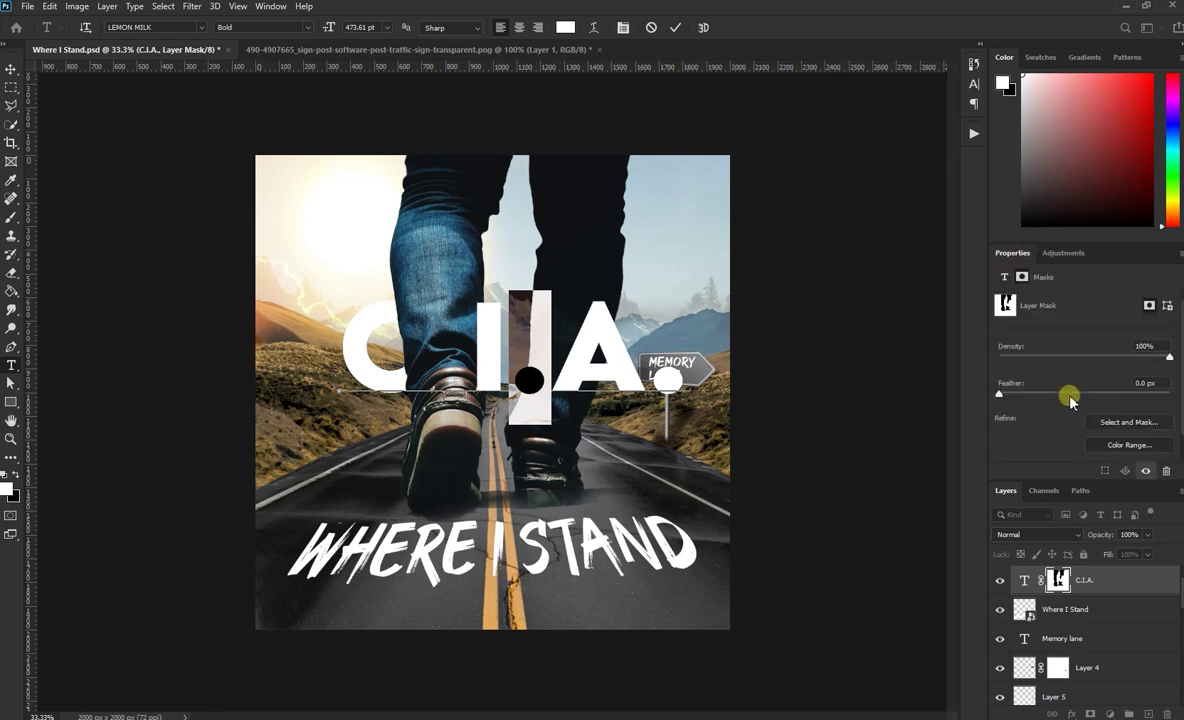
pyautogui.click(675, 27)
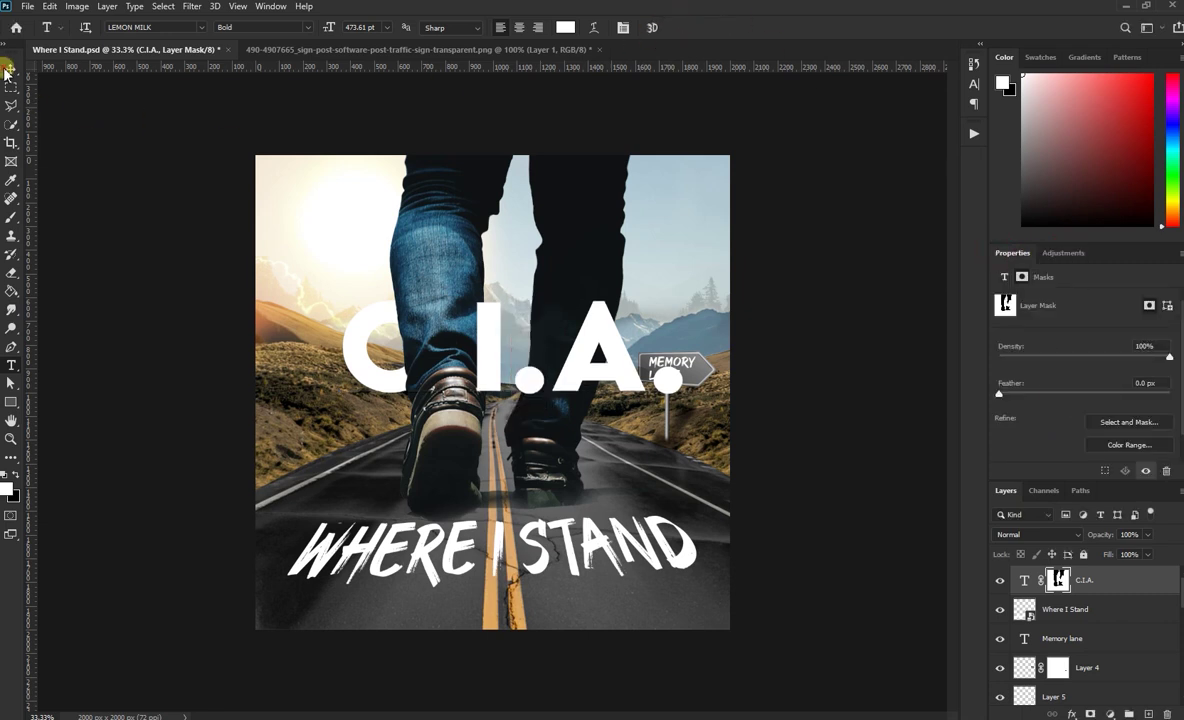
pyautogui.click(10, 67)
# Target the C.I.A. text instead of its mask and tighten its tracking to -25
pyautogui.click(1025, 581)
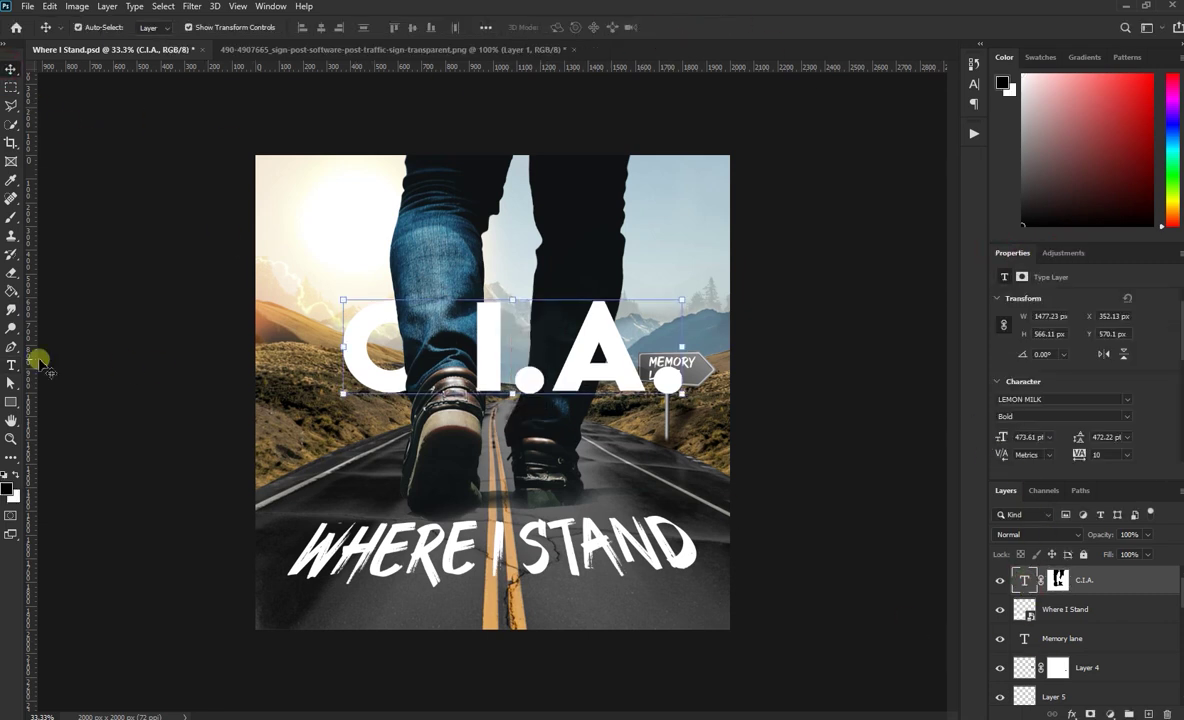
pyautogui.click(11, 365)
pyautogui.click(549, 384)
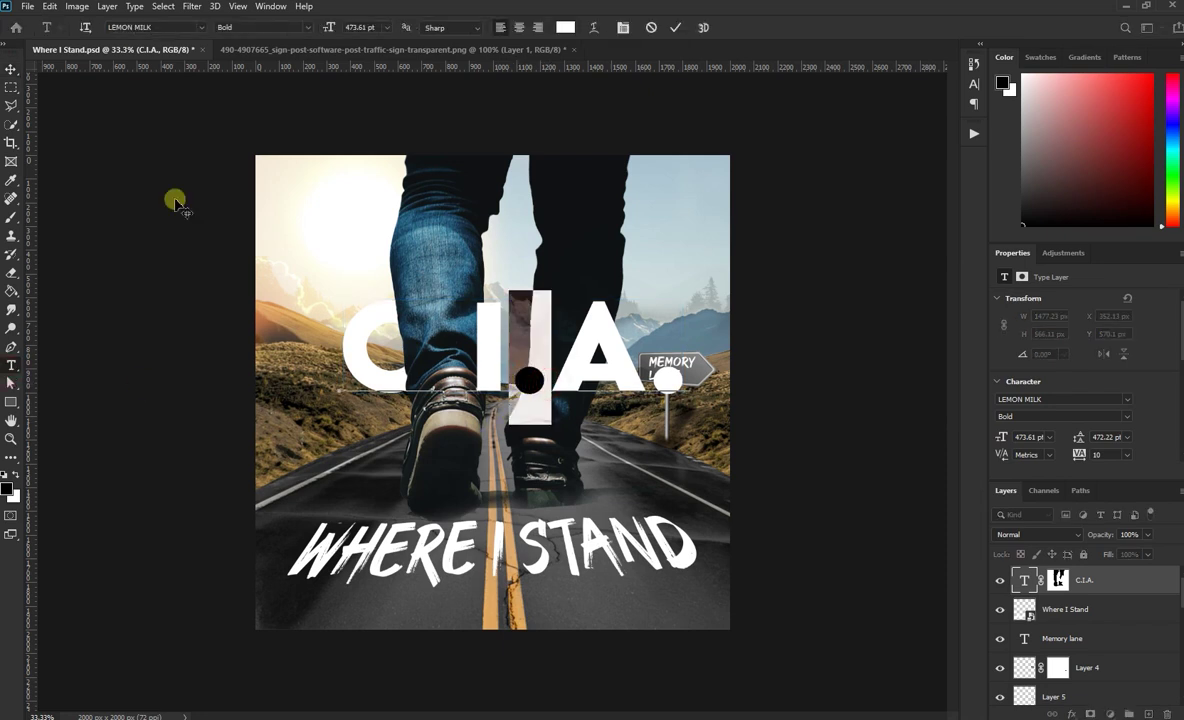
pyautogui.click(10, 68)
pyautogui.click(1127, 455)
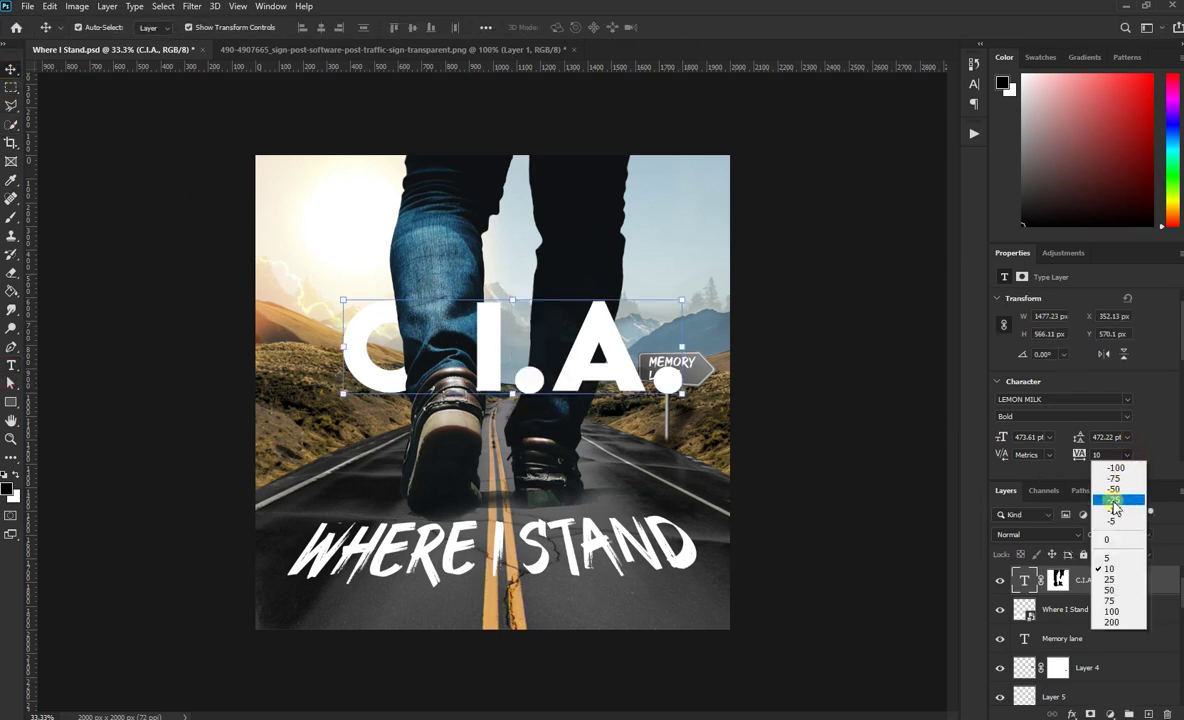
pyautogui.click(1110, 491)
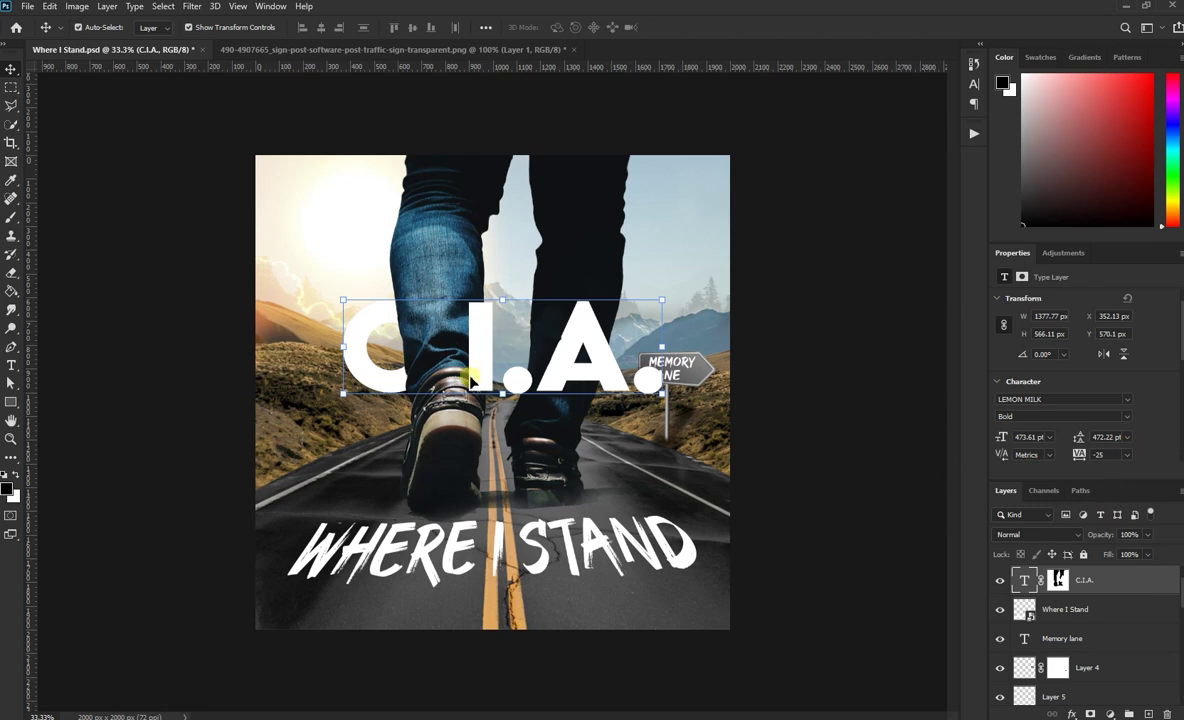
# Select the I. characters and try smaller font sizes such as 48 and 72 pt
pyautogui.click(11, 368)
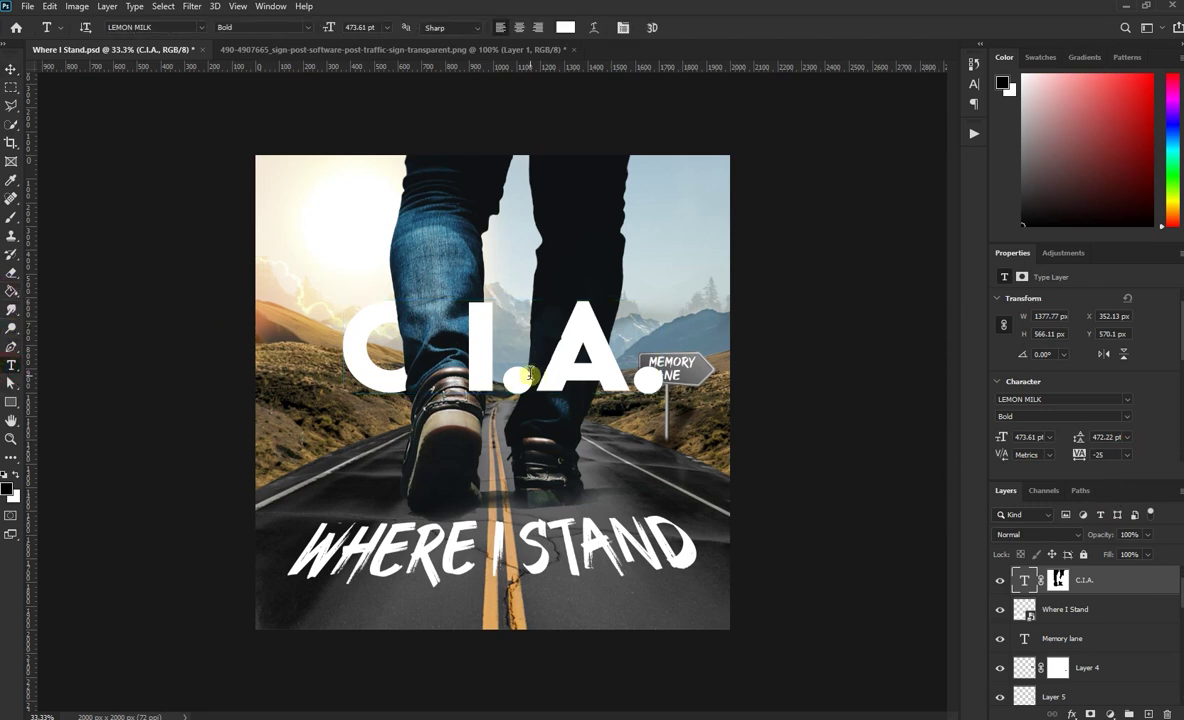
pyautogui.moveTo(535, 345); pyautogui.dragTo(497, 345)
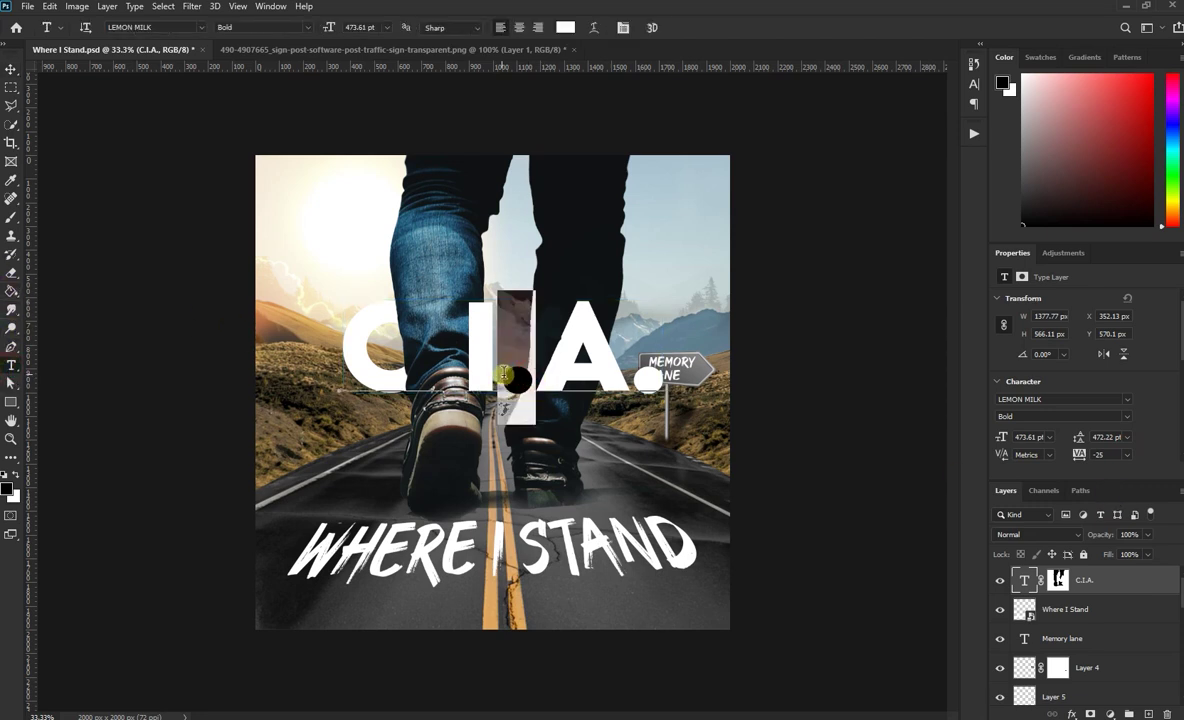
pyautogui.click(1050, 440)
pyautogui.moveTo(1001, 437); pyautogui.dragTo(835, 446)
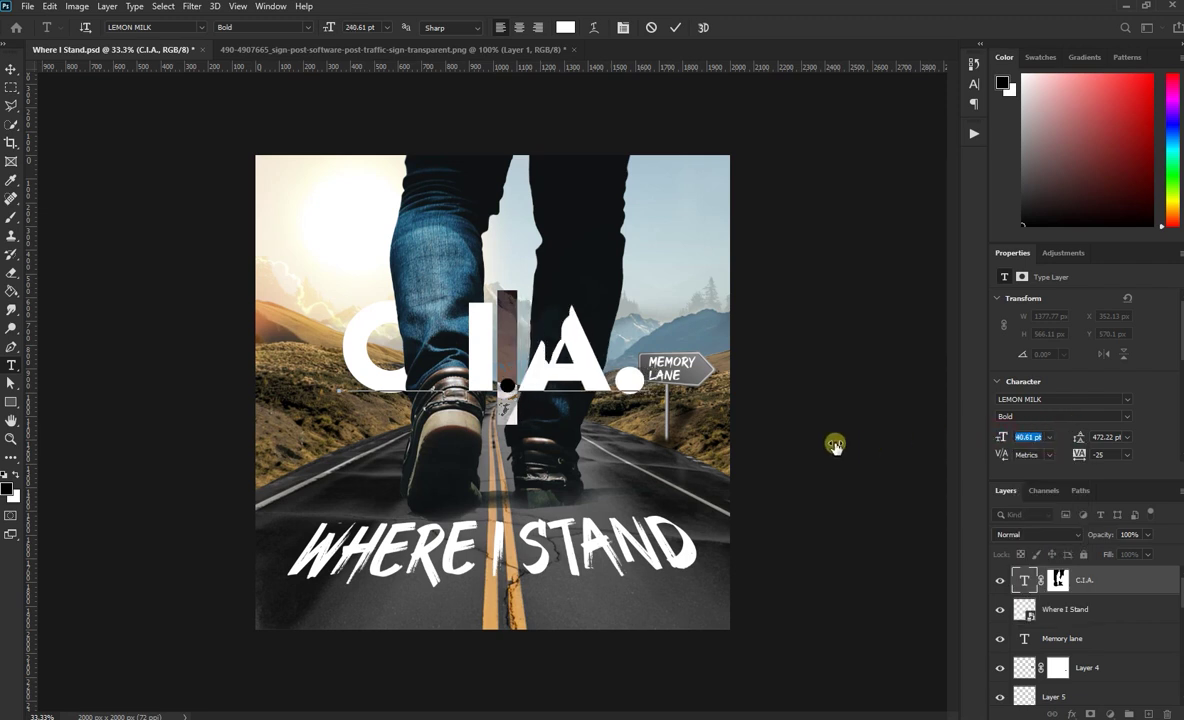
pyautogui.click(1049, 437)
pyautogui.click(1033, 600)
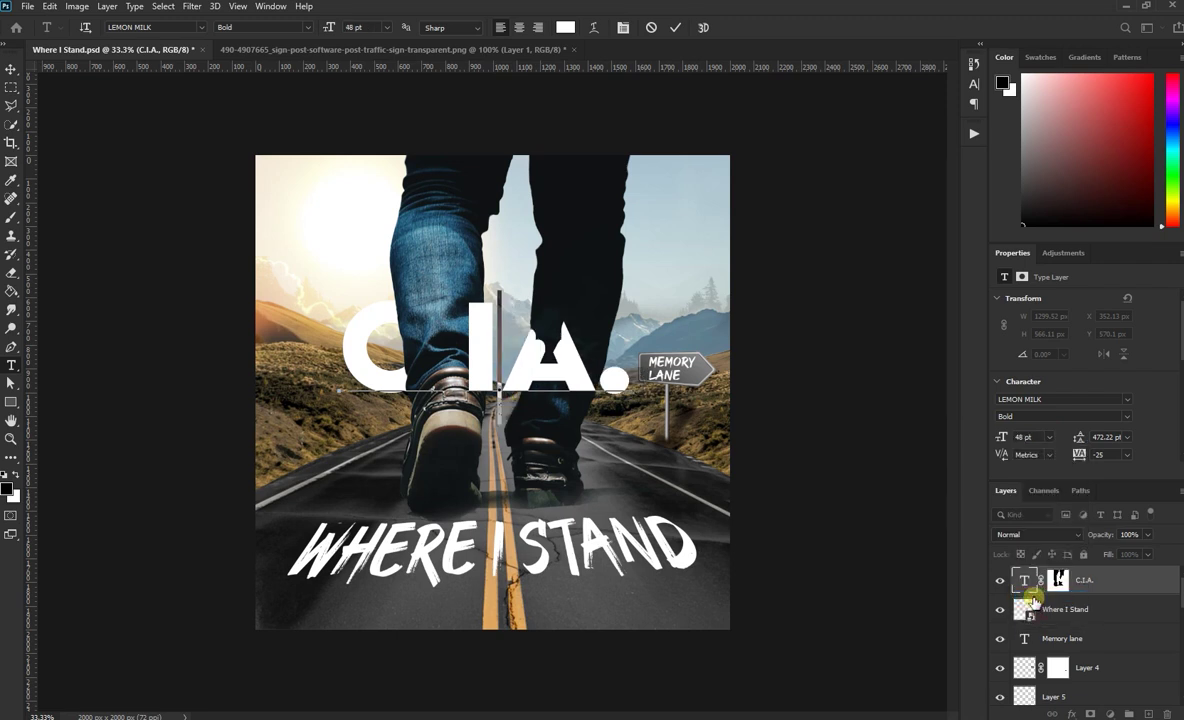
pyautogui.click(1049, 437)
pyautogui.click(1035, 618)
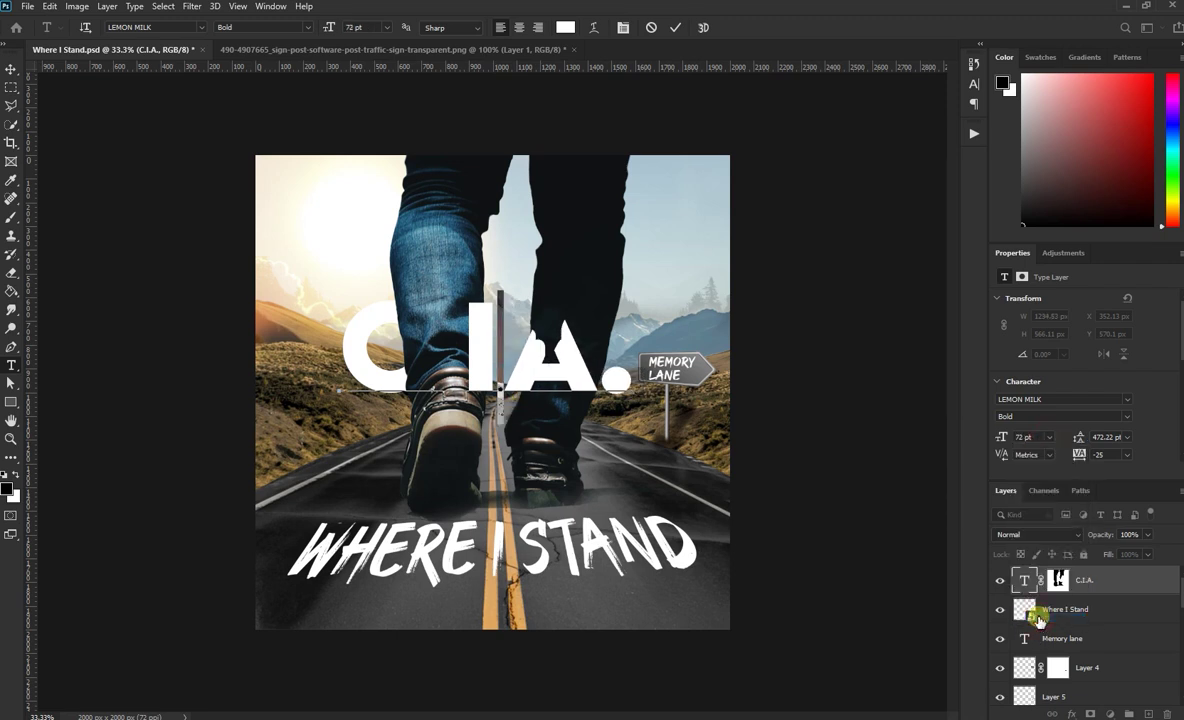
pyautogui.click(1022, 437)
pyautogui.write('00')
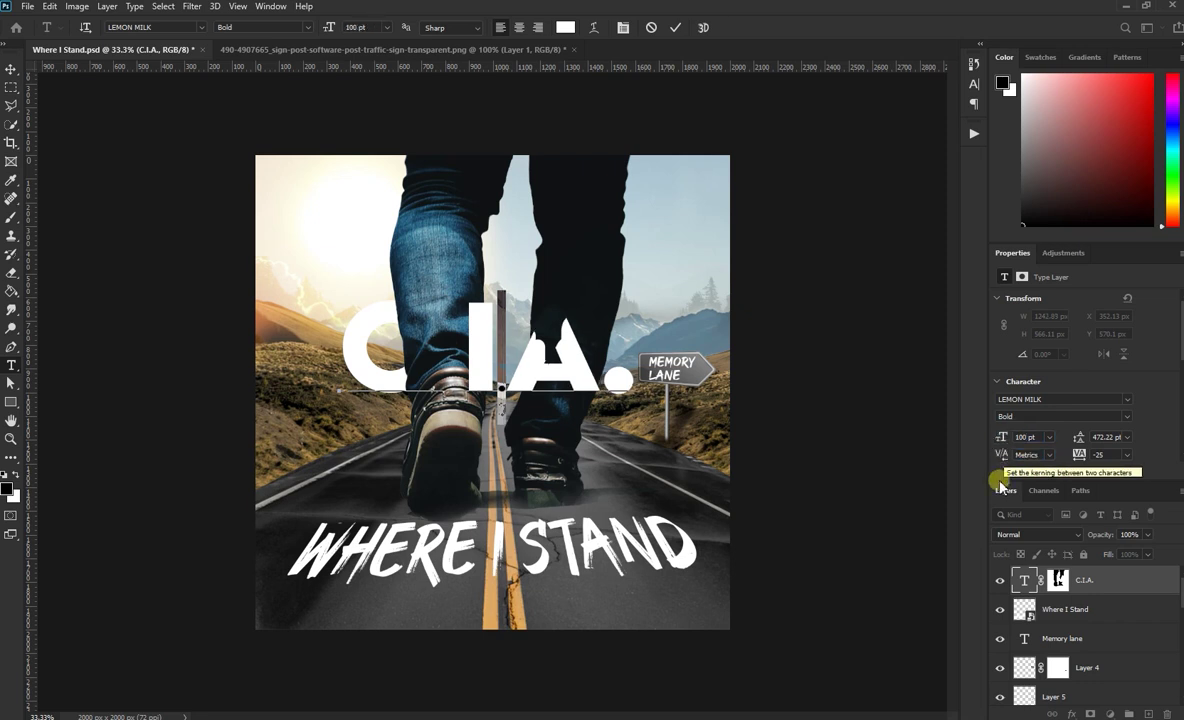
# Resize the title's final period to 200 pt and commit the text edits
pyautogui.moveTo(1005, 440); pyautogui.dragTo(962, 440)
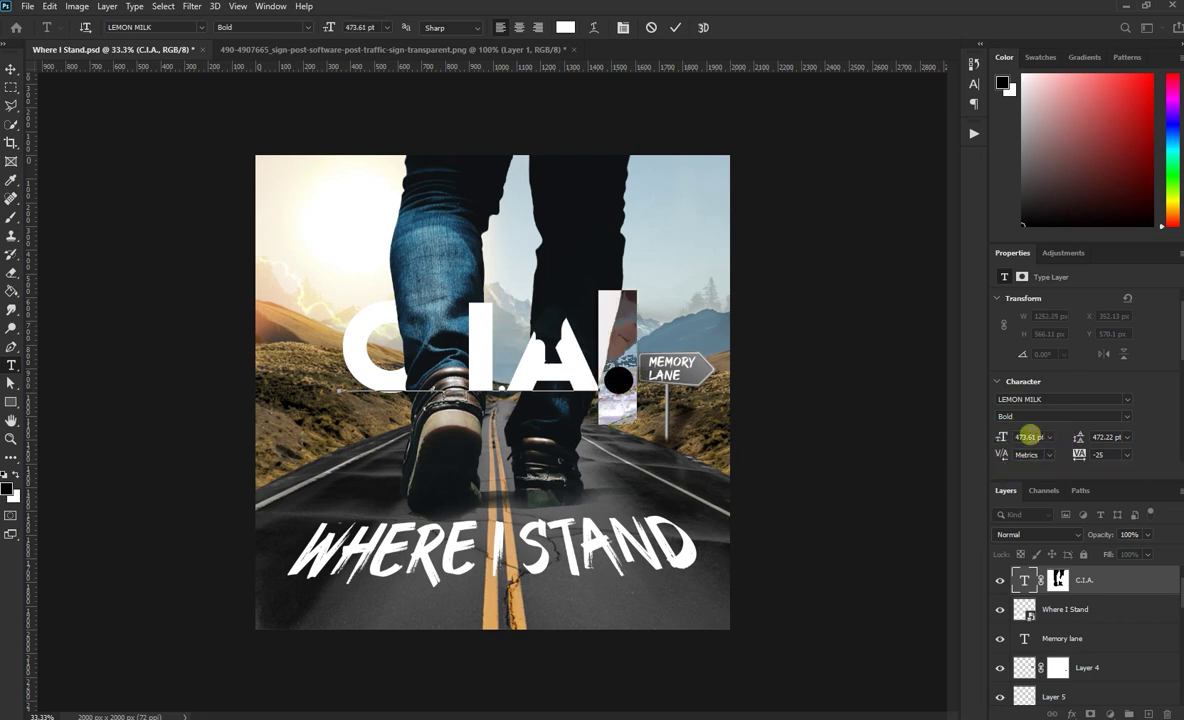
pyautogui.moveTo(1016, 437); pyautogui.dragTo(1062, 444)
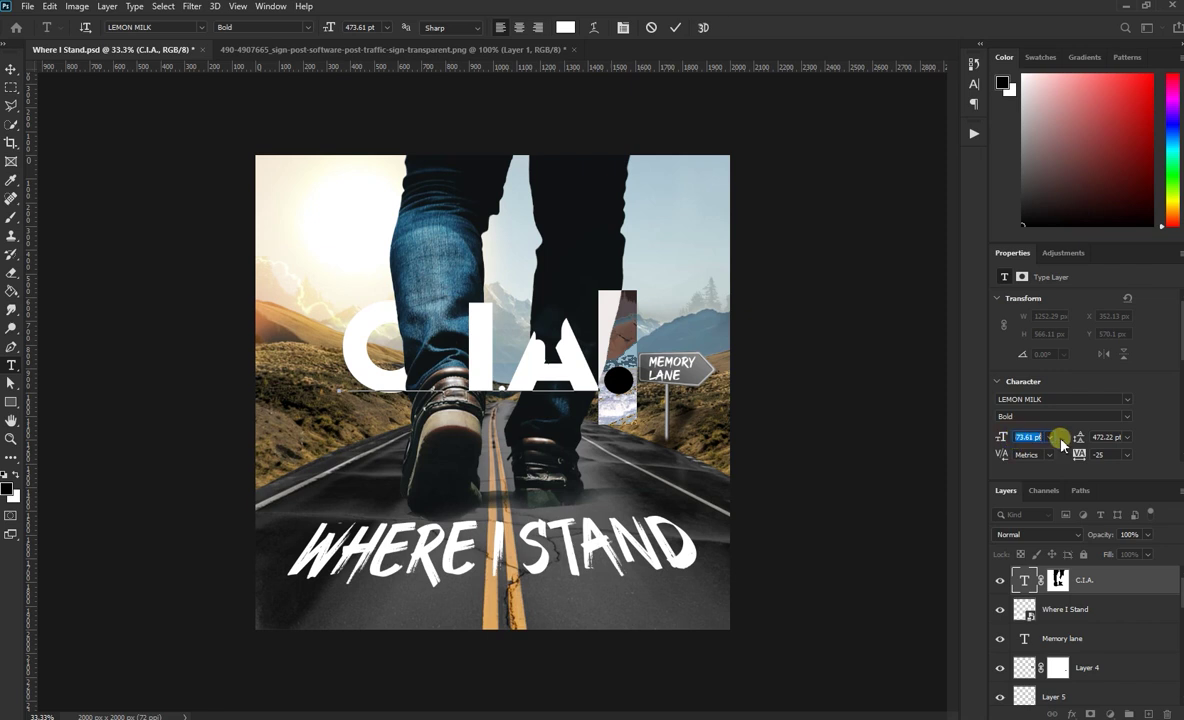
pyautogui.write('200')
pyautogui.press('Return')
pyautogui.click(503, 380)
pyautogui.hotkey('ctrl', 'z')
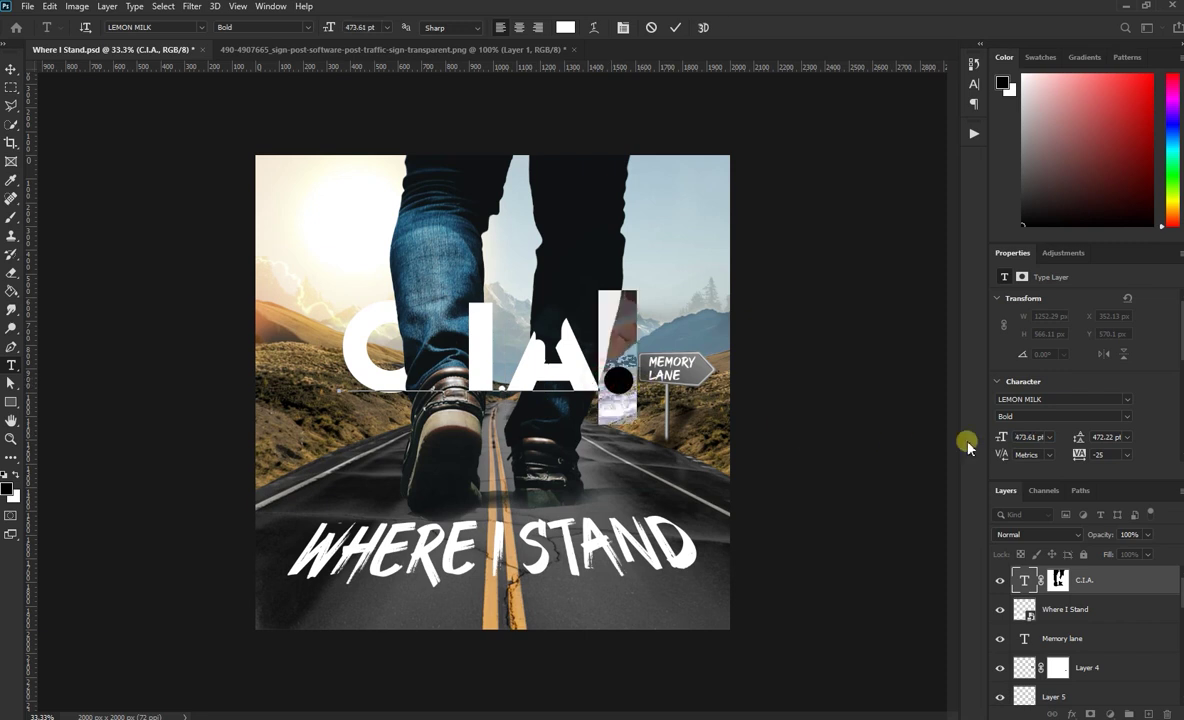
pyautogui.write('2')
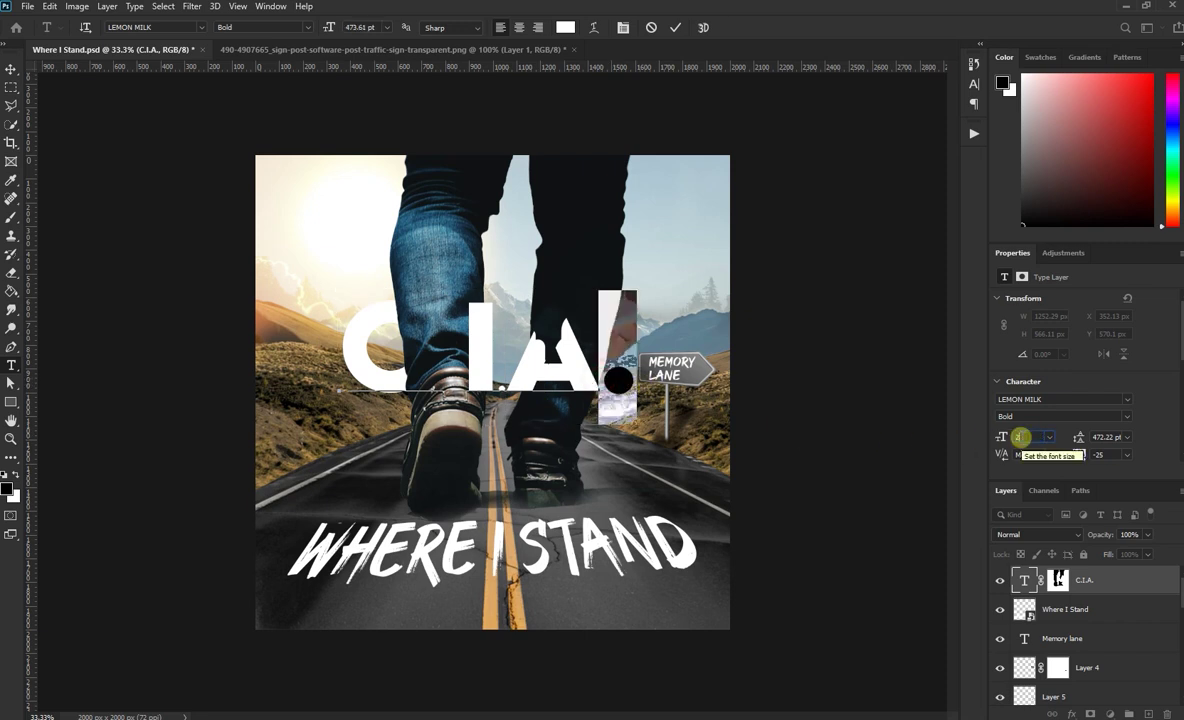
pyautogui.write('00')
pyautogui.press('Return')
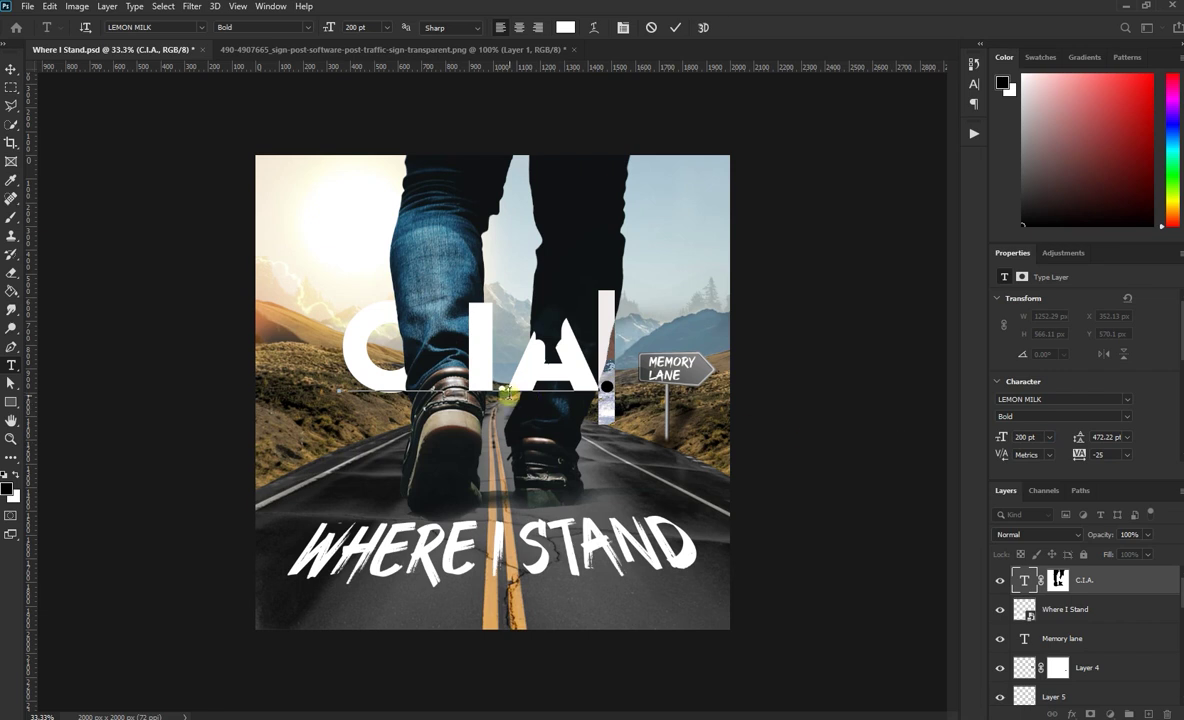
pyautogui.click(503, 380)
pyautogui.click(1025, 437)
pyautogui.write('100')
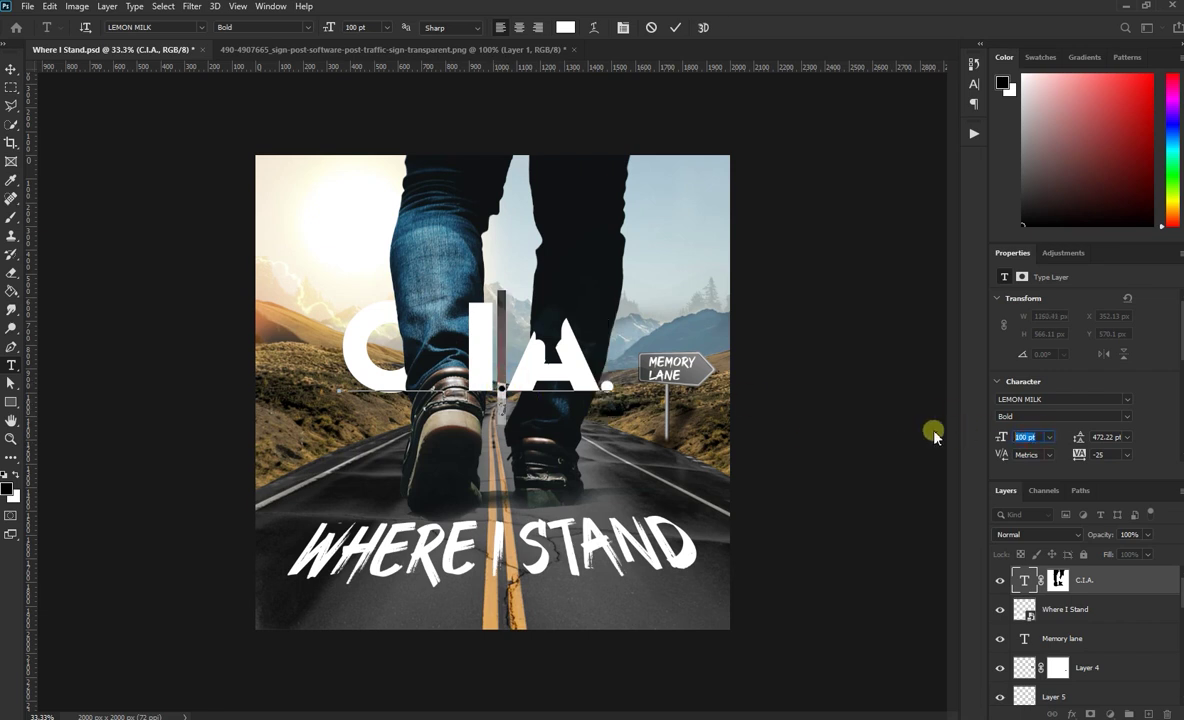
pyautogui.press('Return')
pyautogui.write('200')
pyautogui.press('Return')
pyautogui.click(11, 69)
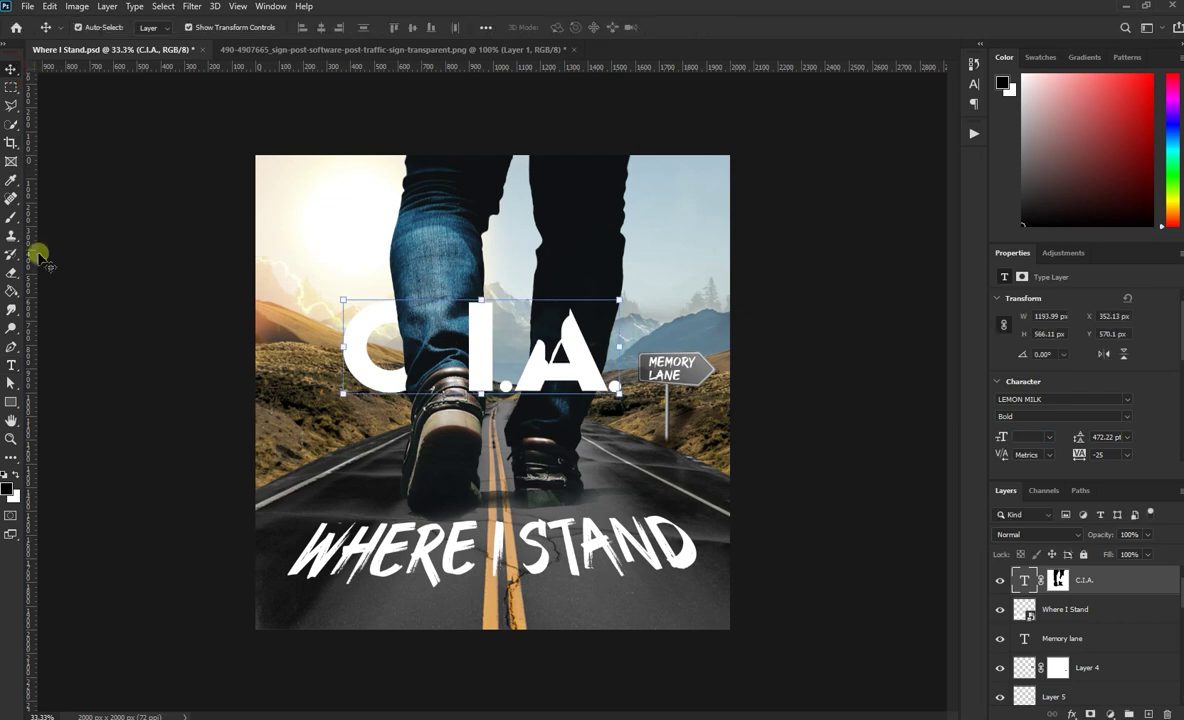
# Target the C.I.A. layer mask for painting, then reselect the C.I.A. layer with the Move tool
pyautogui.click(108, 372)
pyautogui.click(540, 378)
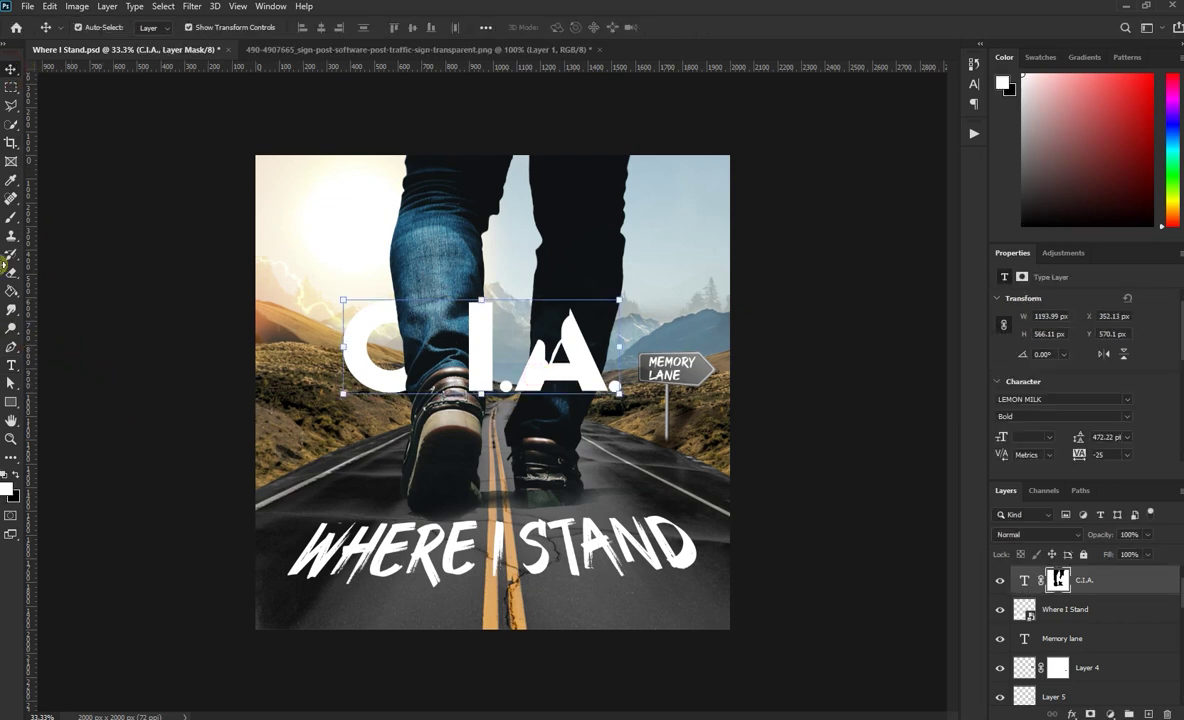
pyautogui.click(11, 216)
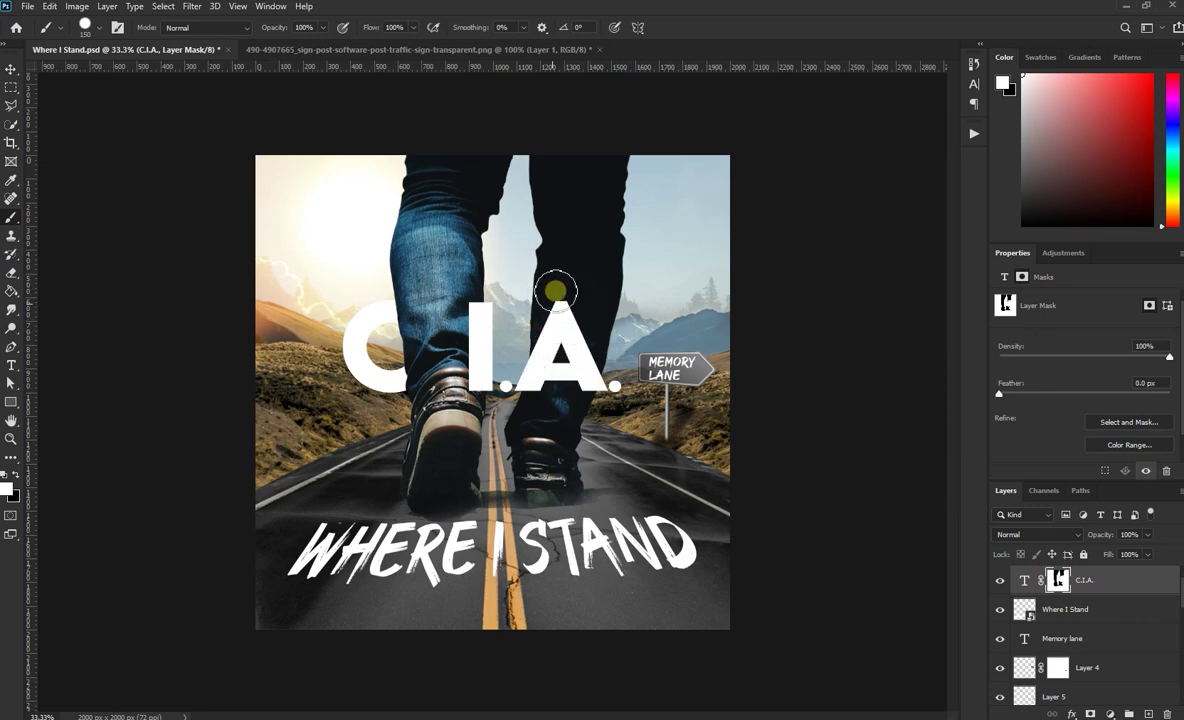
pyautogui.click(11, 69)
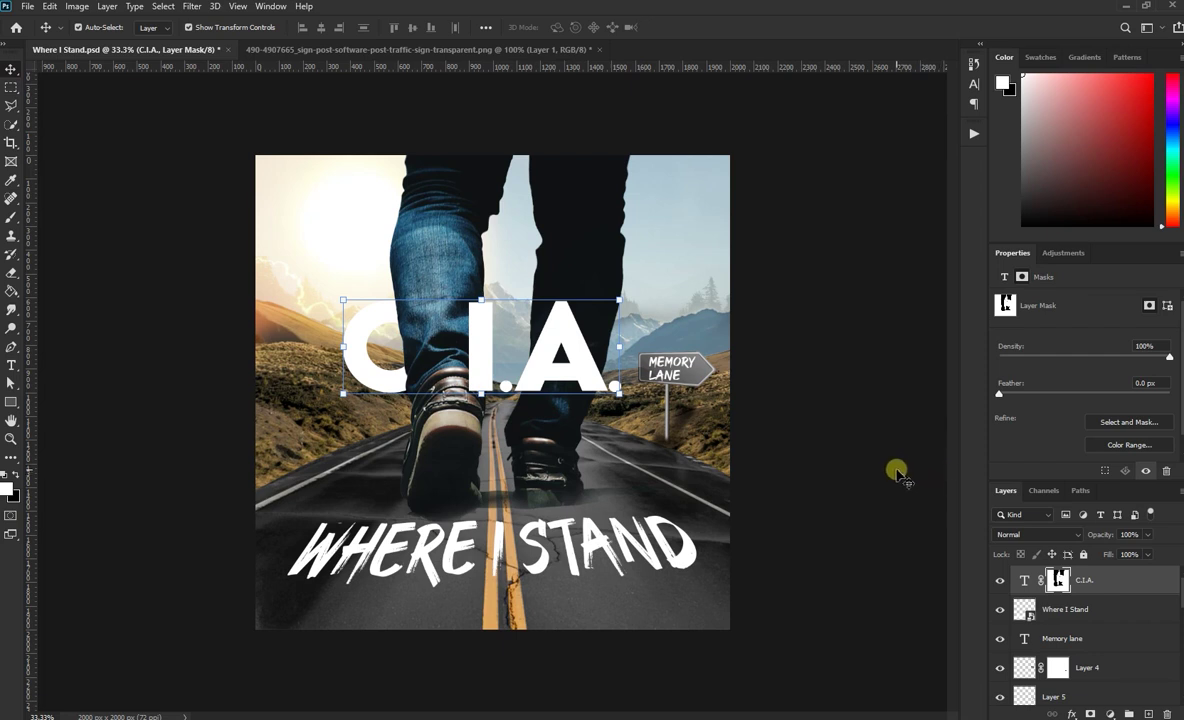
pyautogui.click(897, 474)
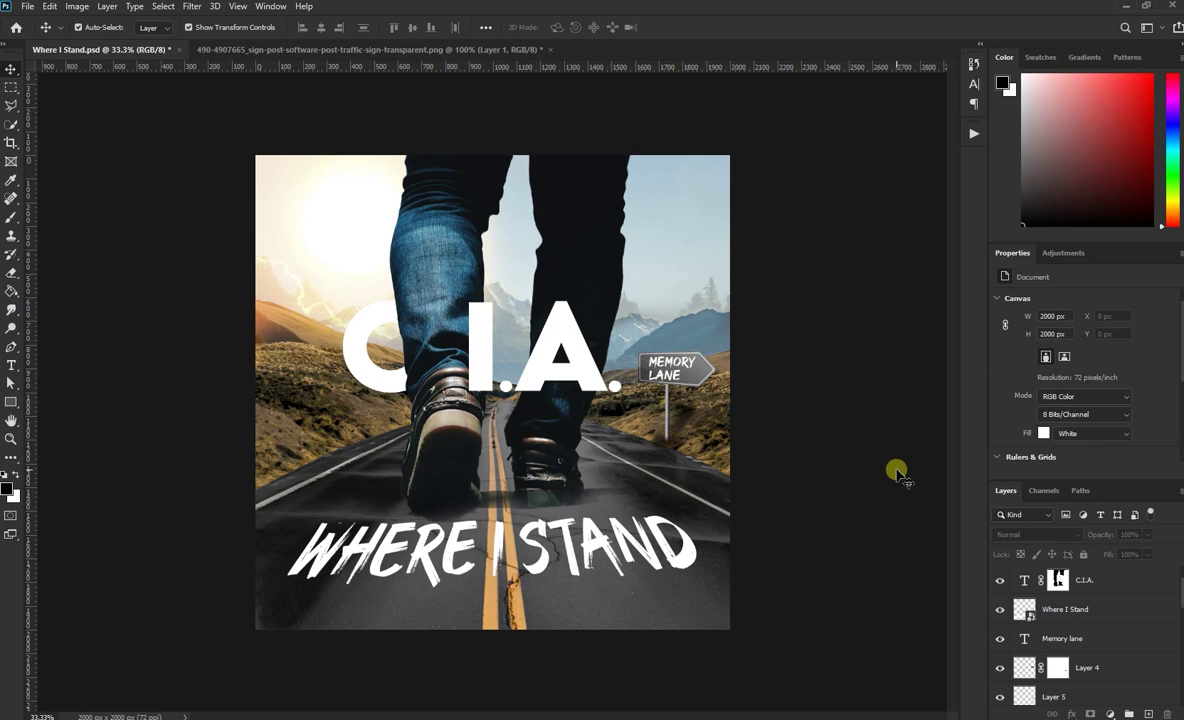
pyautogui.click(1100, 580)
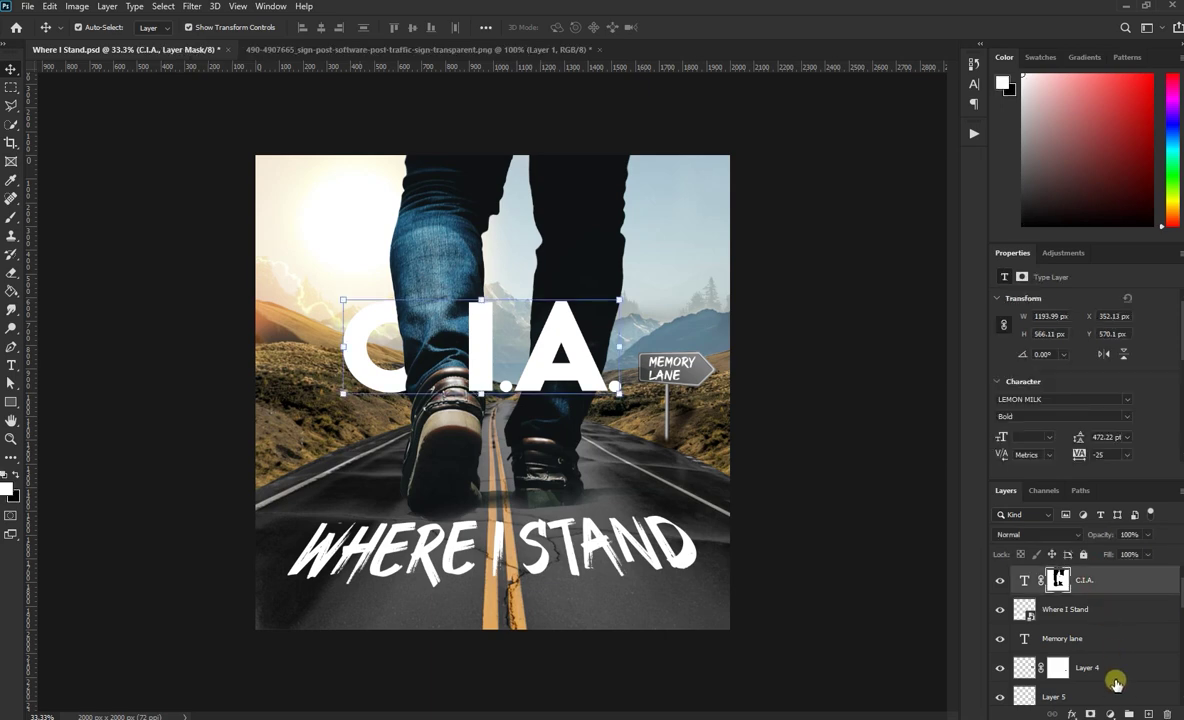
# Add a Color Lookup adjustment layer and browse the 3DLUT presets to pick HorrorBlue.3DL
pyautogui.click(1112, 716)
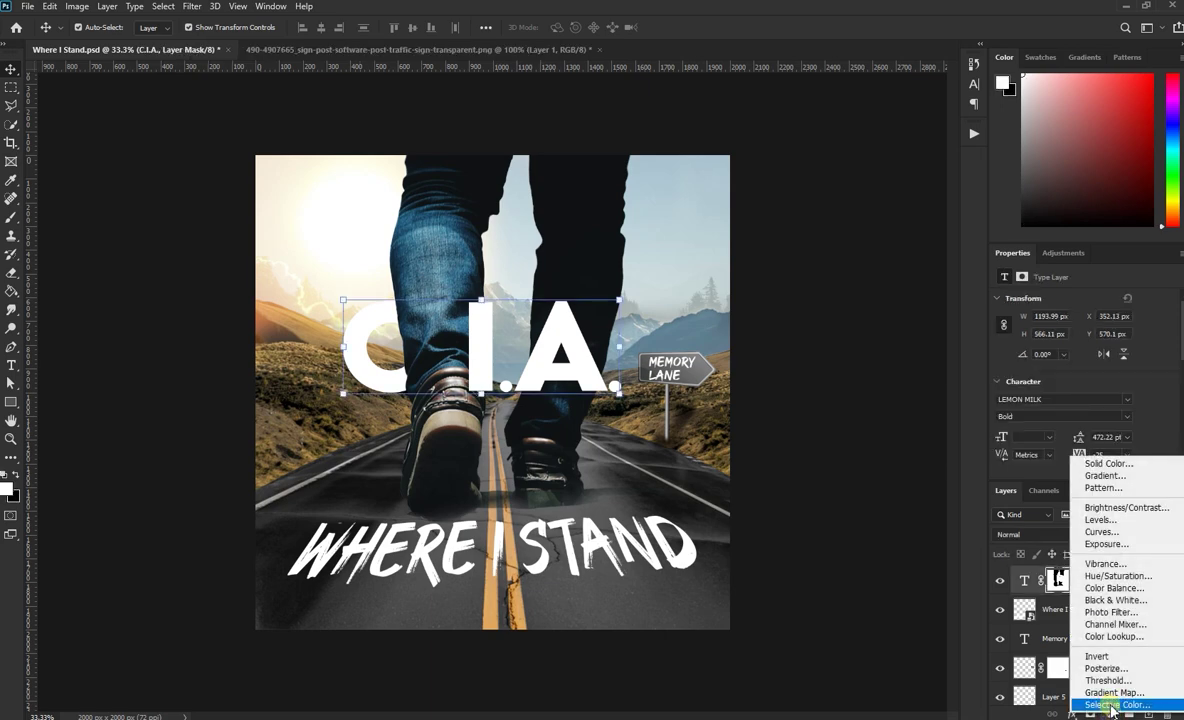
pyautogui.click(1110, 637)
pyautogui.click(1090, 301)
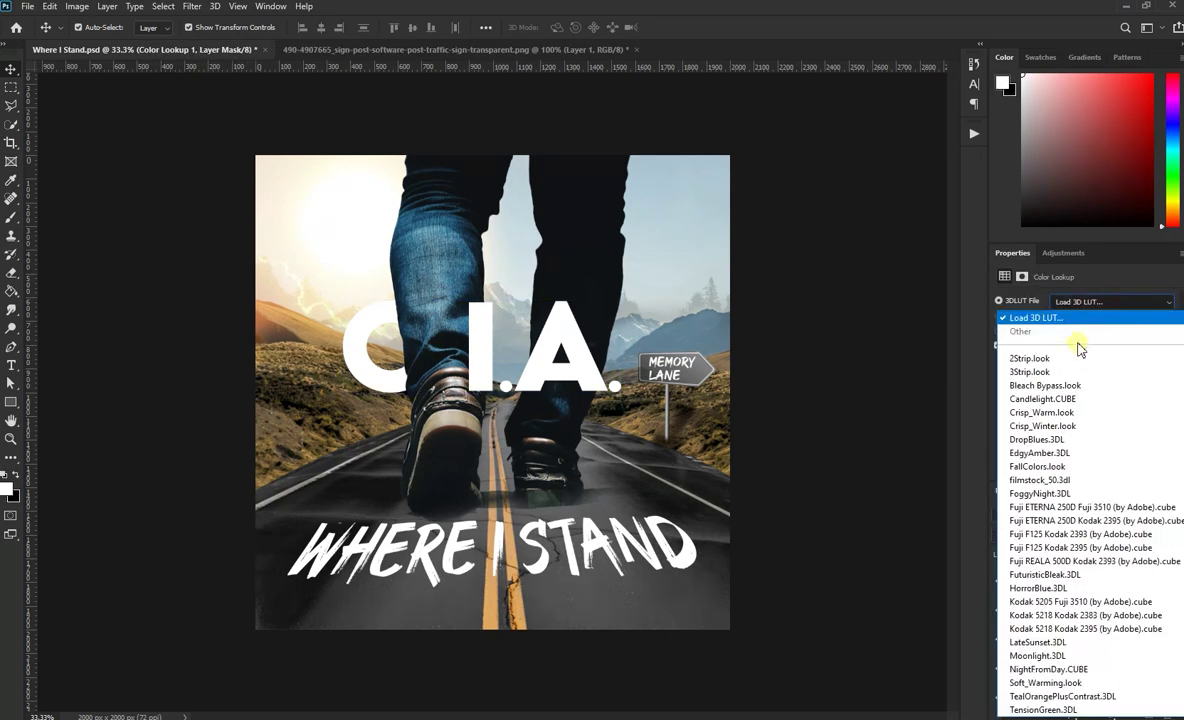
pyautogui.click(1055, 360)
pyautogui.press('Down')
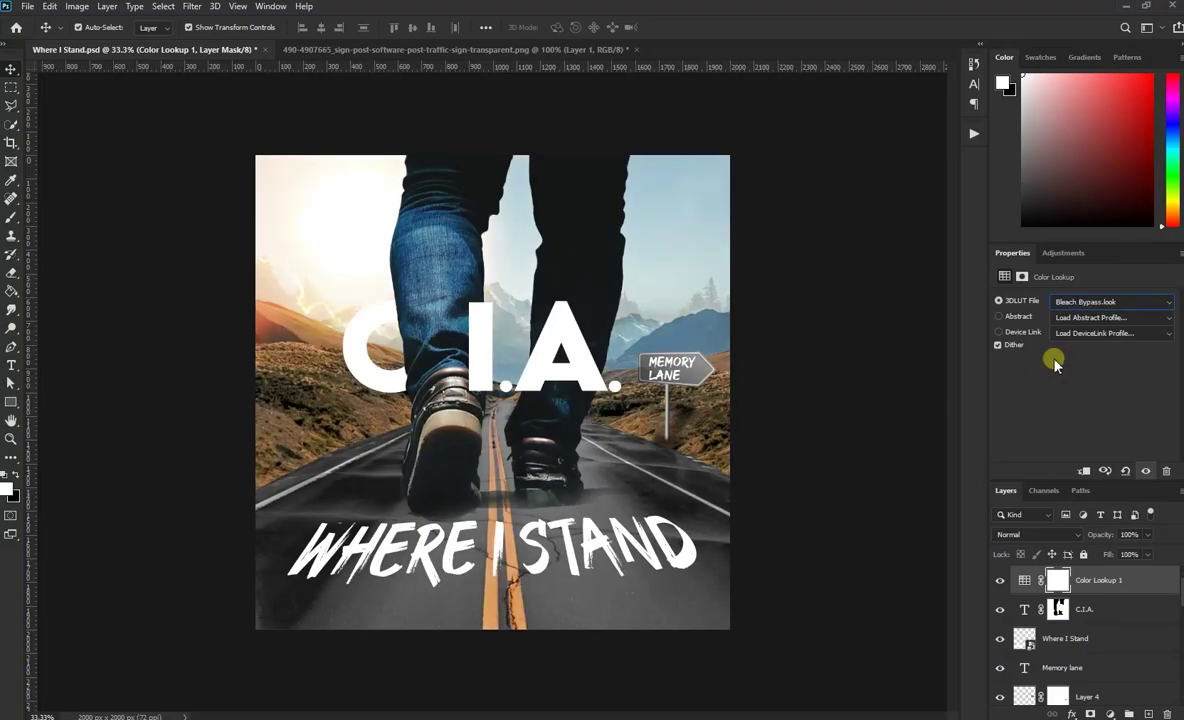
pyautogui.press('Down')
pyautogui.press('Down')
pyautogui.press('Down')
pyautogui.press('Down')
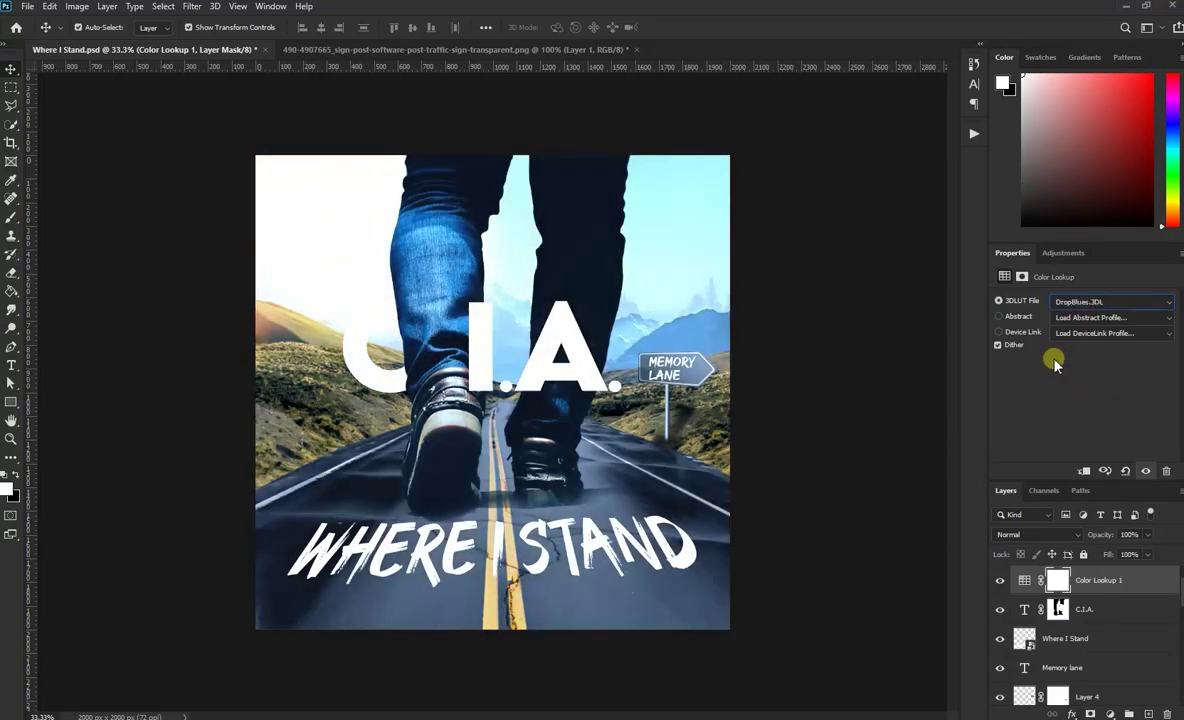
pyautogui.press('Down')
pyautogui.press('Down')
pyautogui.press('Down')
pyautogui.press('Down')
pyautogui.press('Down')
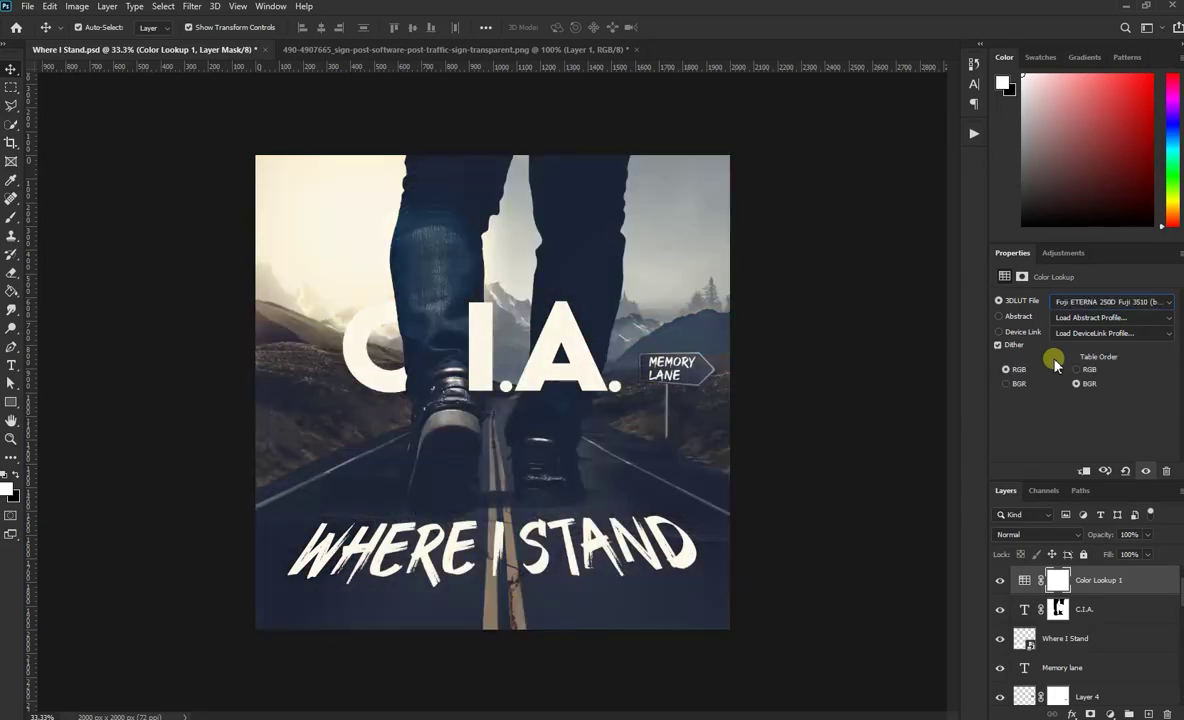
pyautogui.press('Down')
pyautogui.press('Down')
pyautogui.press('Down')
pyautogui.press('Down')
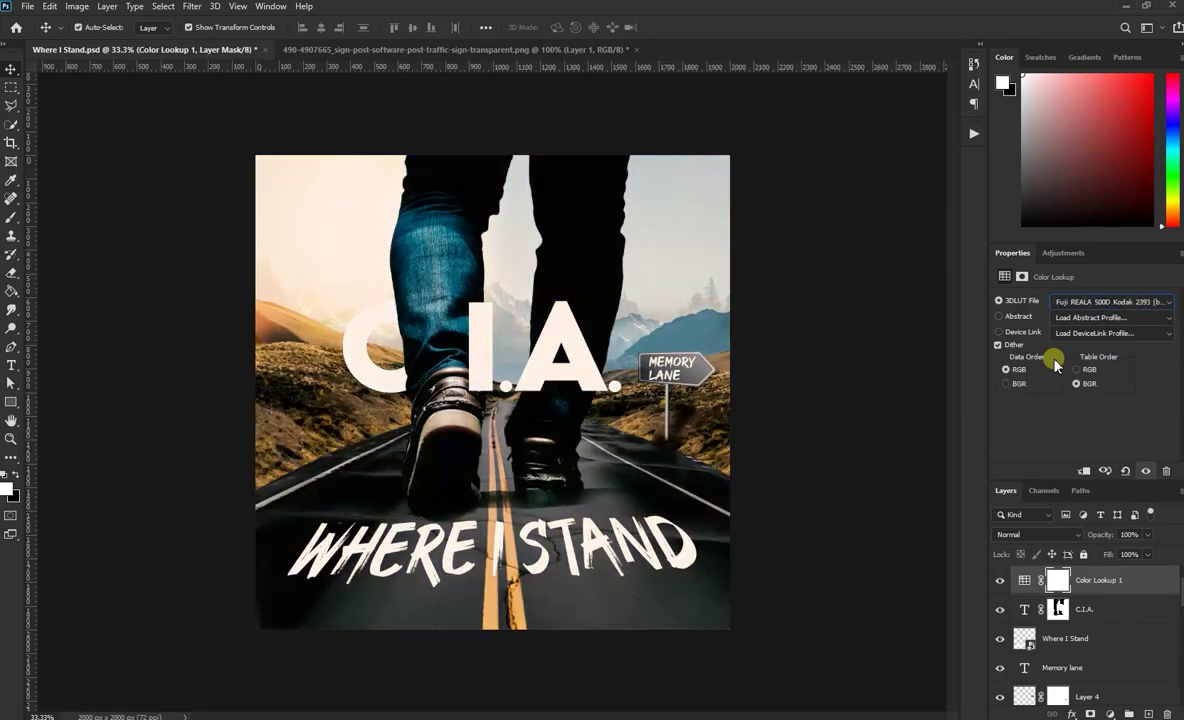
pyautogui.press('Down')
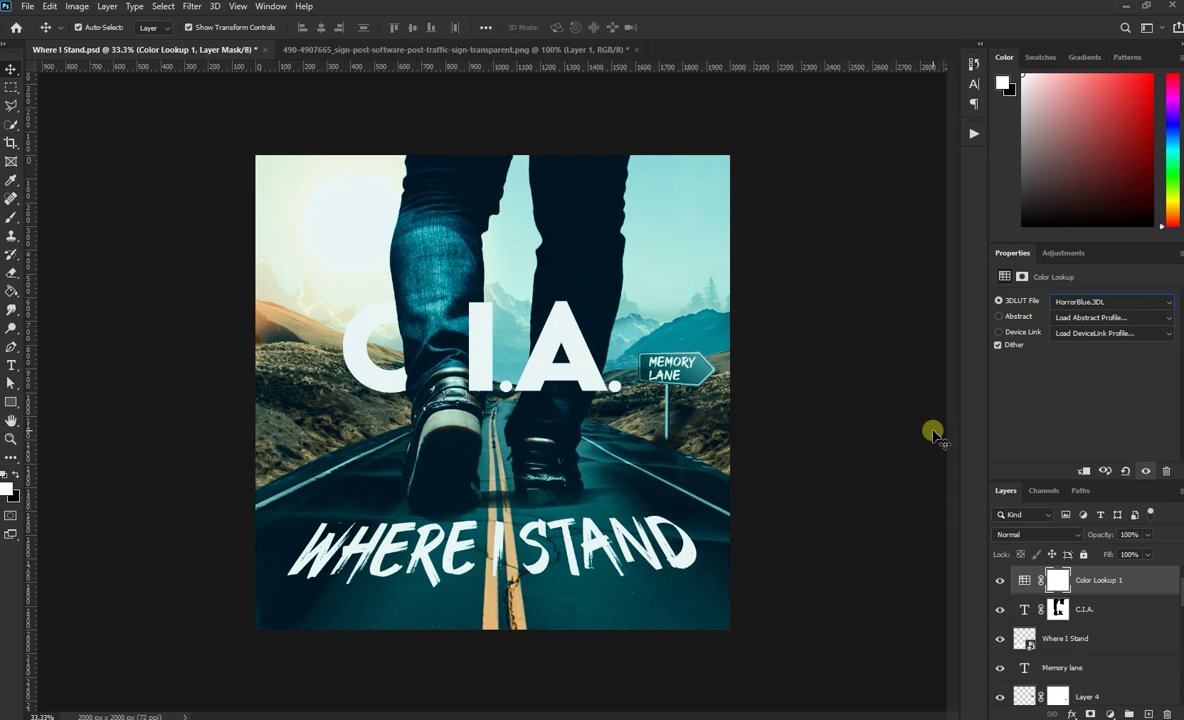
# Blend the colour grade in Soft Light at roughly half opacity
pyautogui.click(1030, 534)
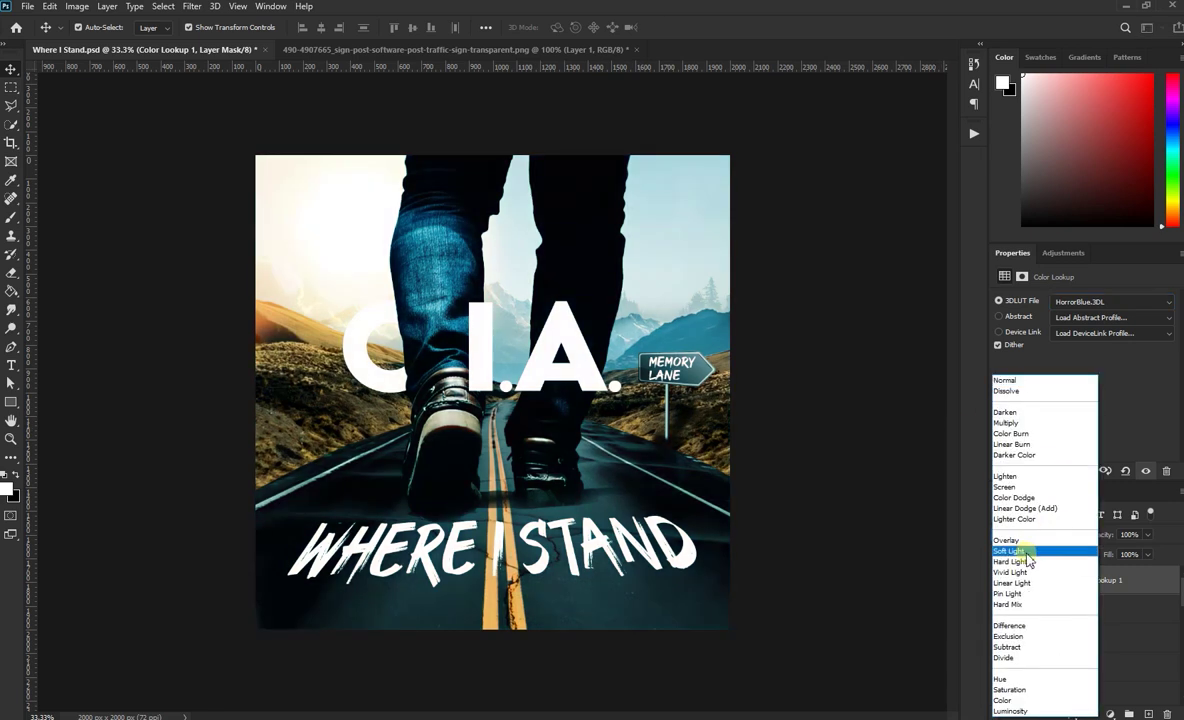
pyautogui.click(1026, 553)
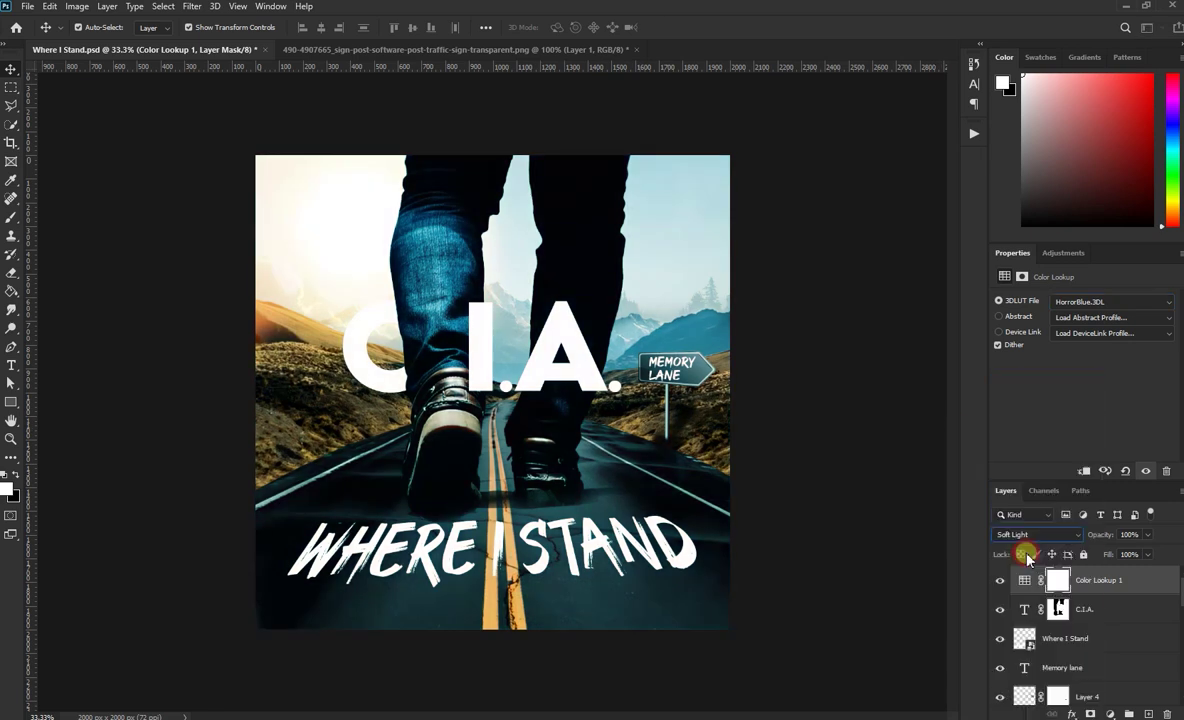
pyautogui.click(1147, 534)
pyautogui.moveTo(1150, 552); pyautogui.dragTo(1123, 556)
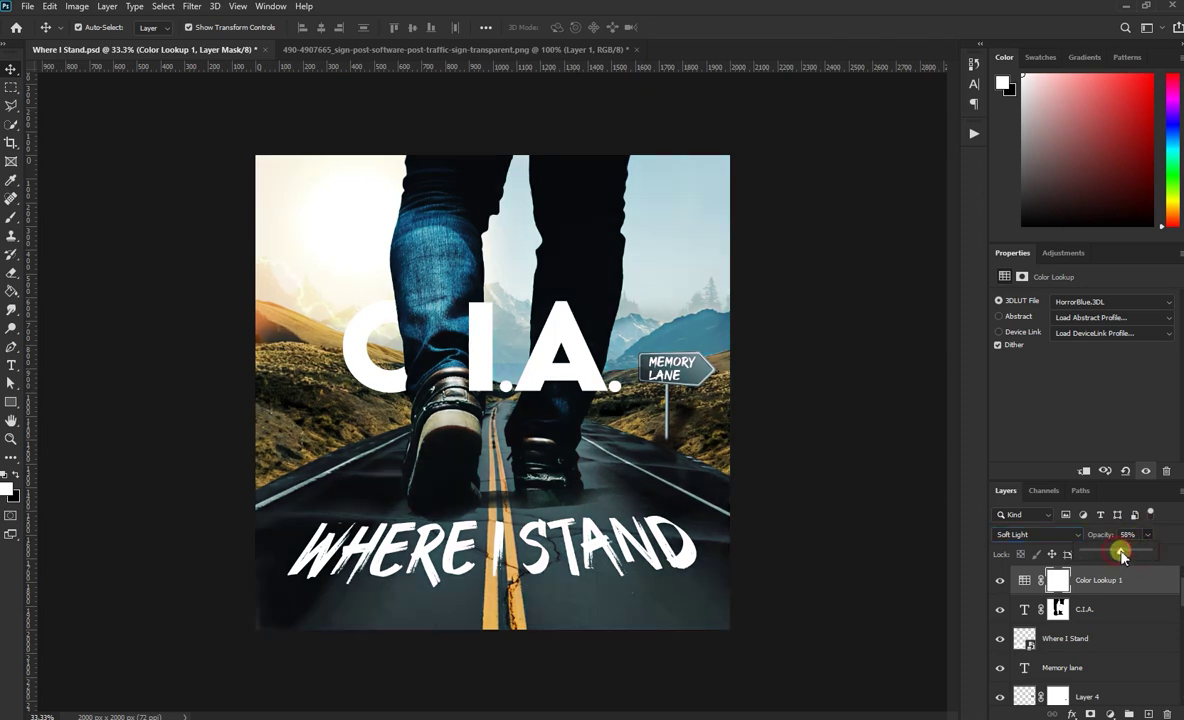
pyautogui.click(848, 494)
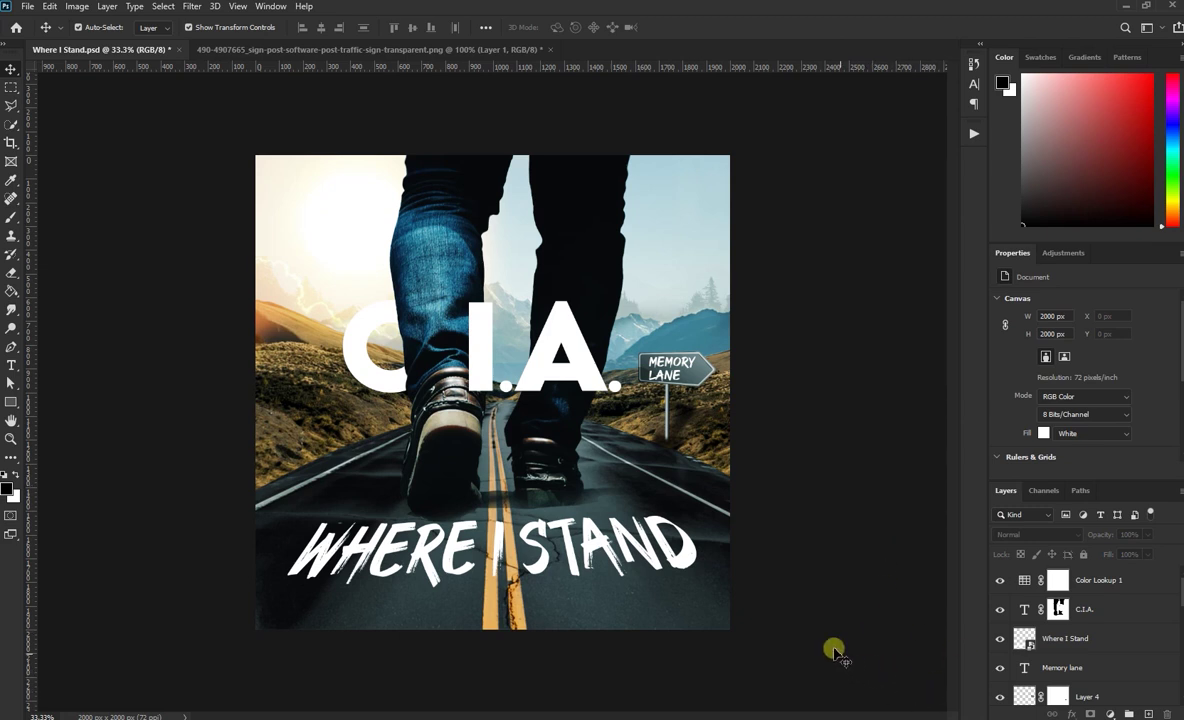
# Give the C.I.A. title a black drop shadow with size 0 and a short offset
pyautogui.click(1058, 609)
pyautogui.click(1089, 713)
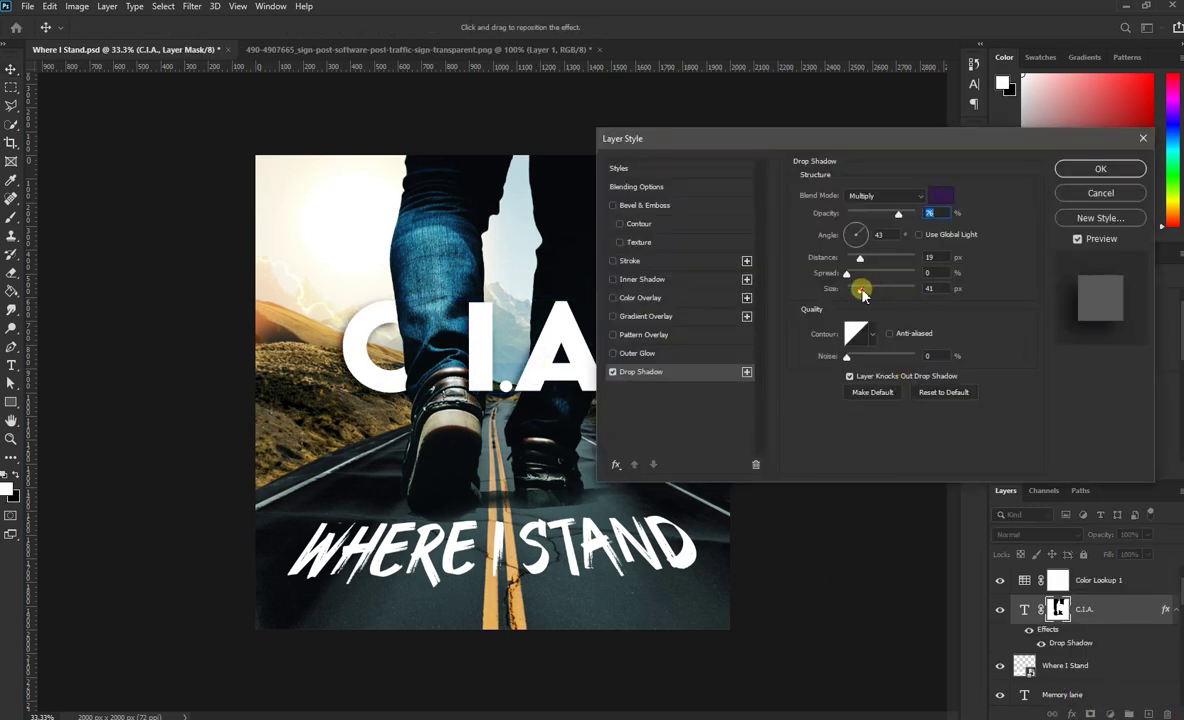
pyautogui.moveTo(860, 288); pyautogui.dragTo(790, 288)
pyautogui.click(940, 195)
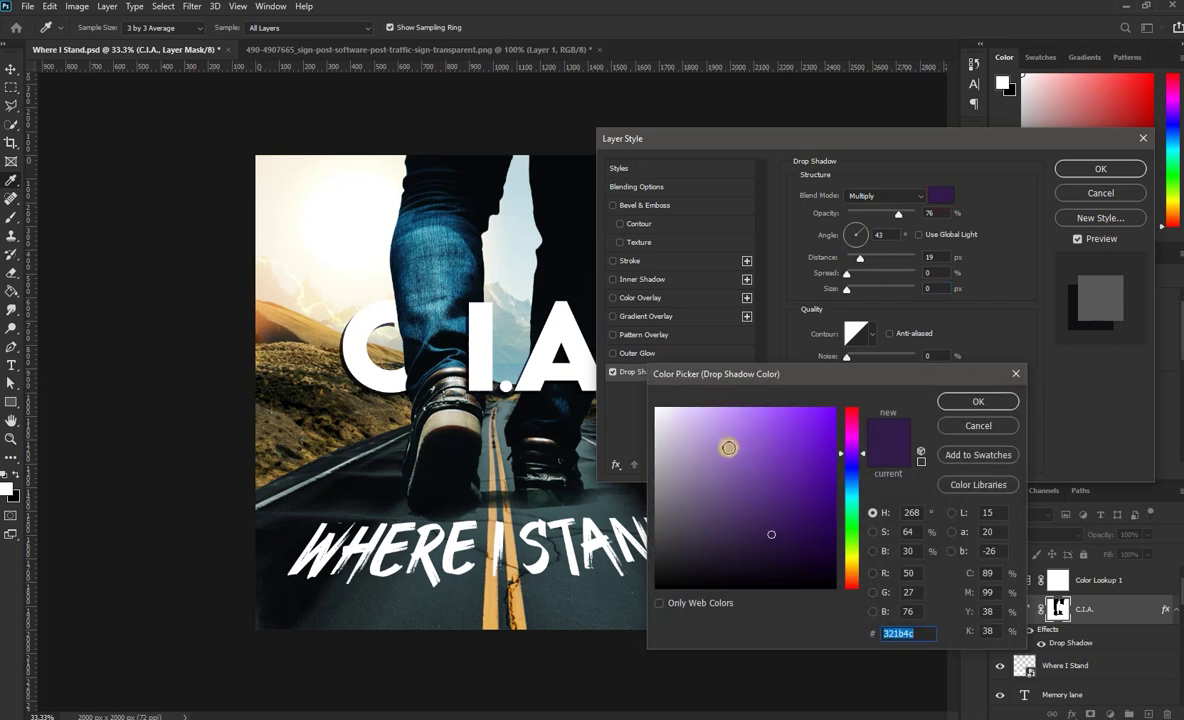
pyautogui.click(656, 587)
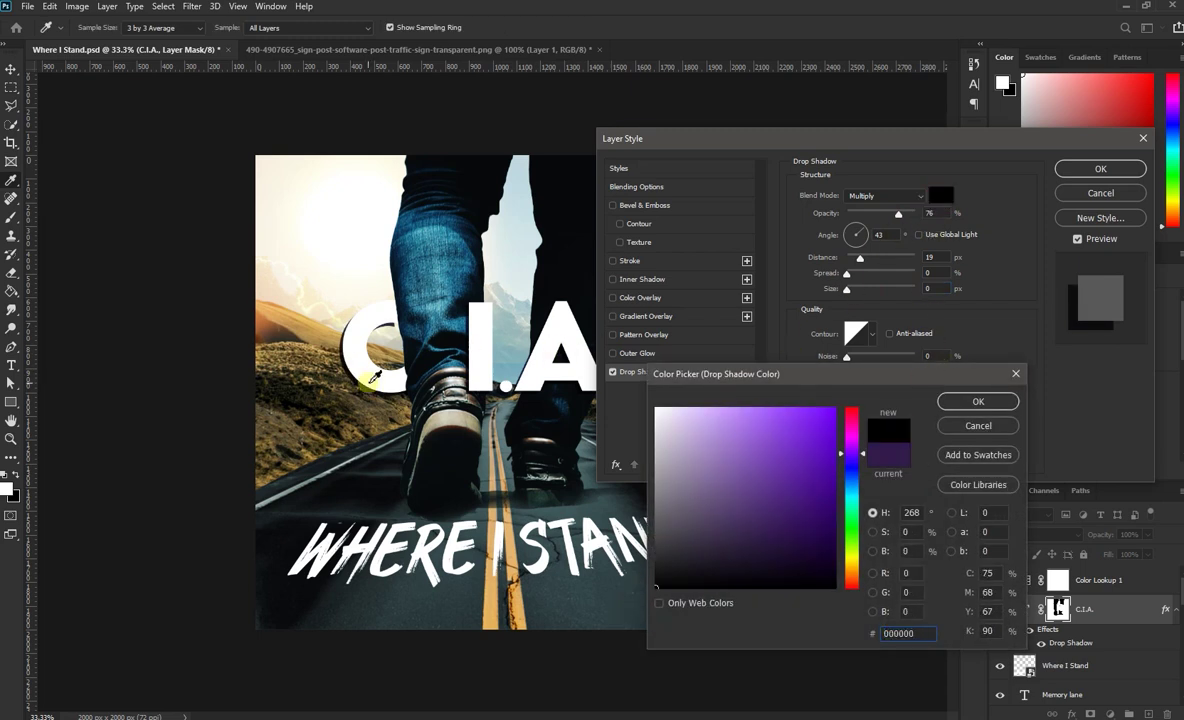
pyautogui.press('Return')
pyautogui.moveTo(447, 368); pyautogui.dragTo(379, 392)
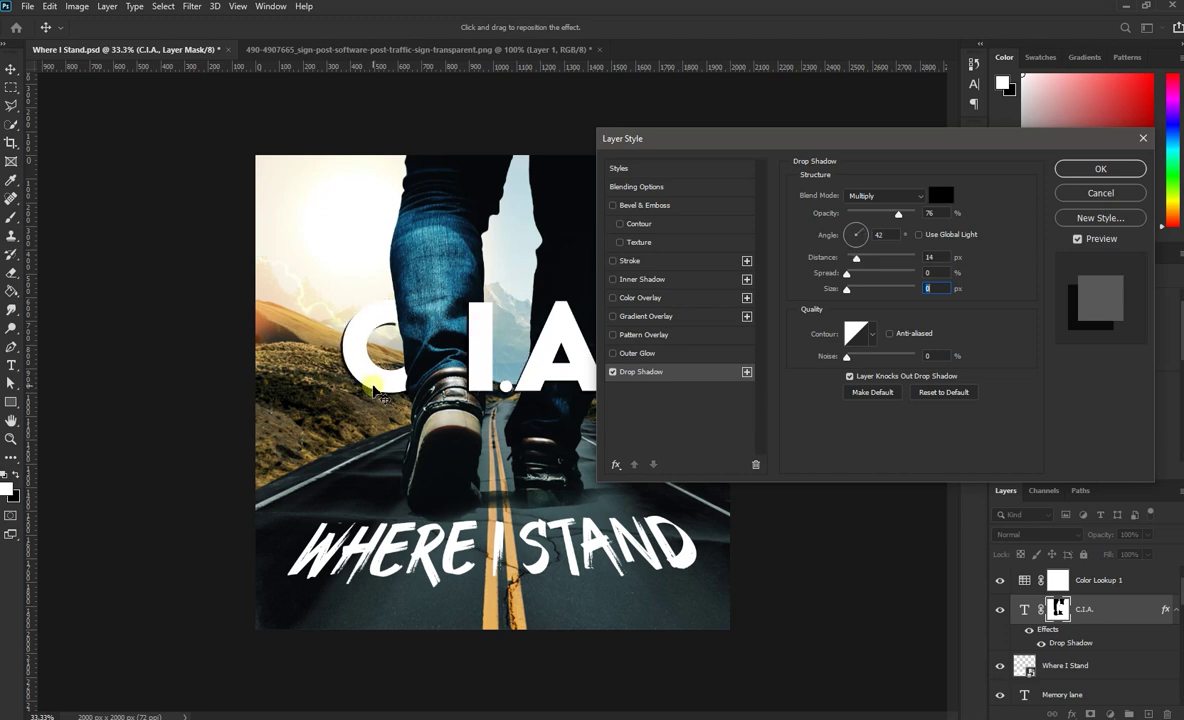
pyautogui.moveTo(379, 392); pyautogui.dragTo(382, 388)
pyautogui.click(876, 215)
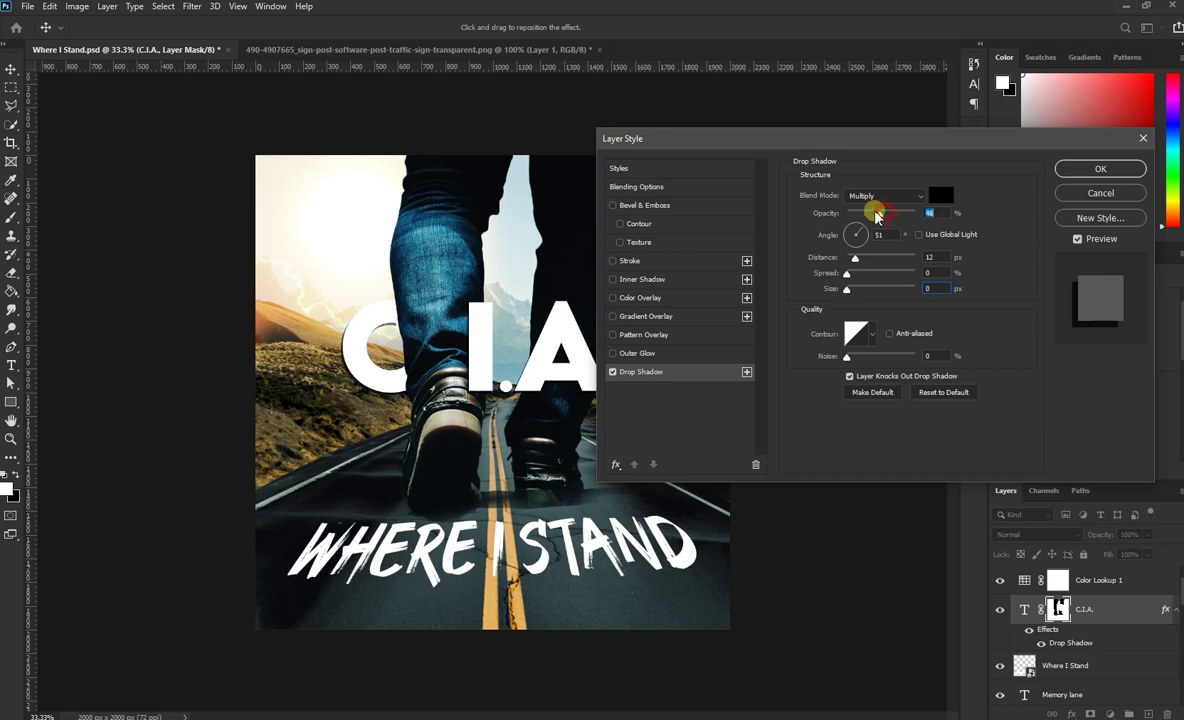
pyautogui.moveTo(876, 215); pyautogui.dragTo(869, 214)
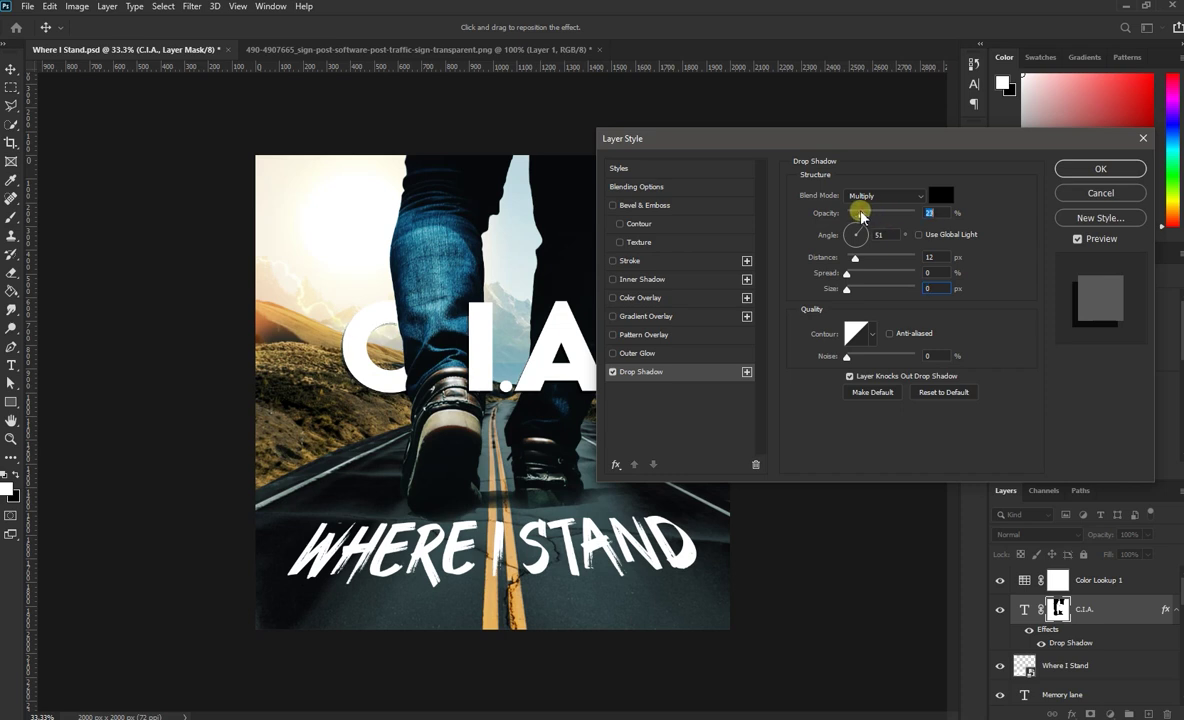
pyautogui.click(1099, 166)
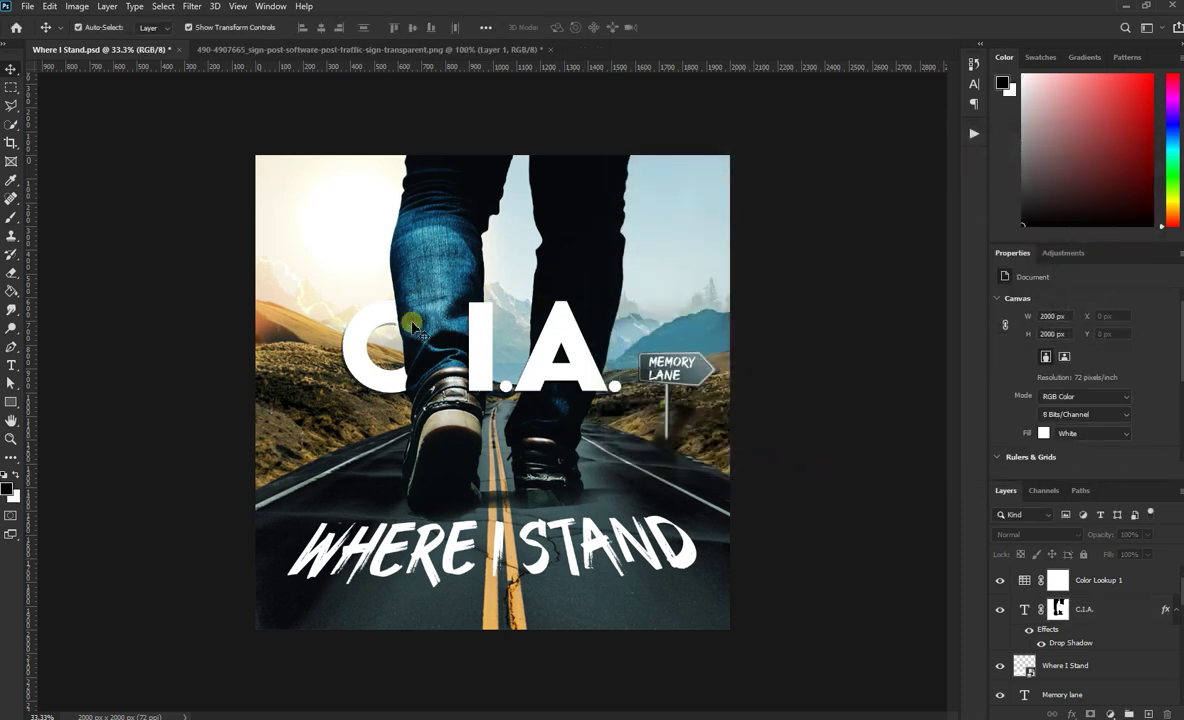
# Reopen the C.I.A. drop shadow and lower its opacity to 9%
pyautogui.click(1088, 607)
pyautogui.doubleClick(1062, 641)
pyautogui.moveTo(898, 227); pyautogui.dragTo(853, 216)
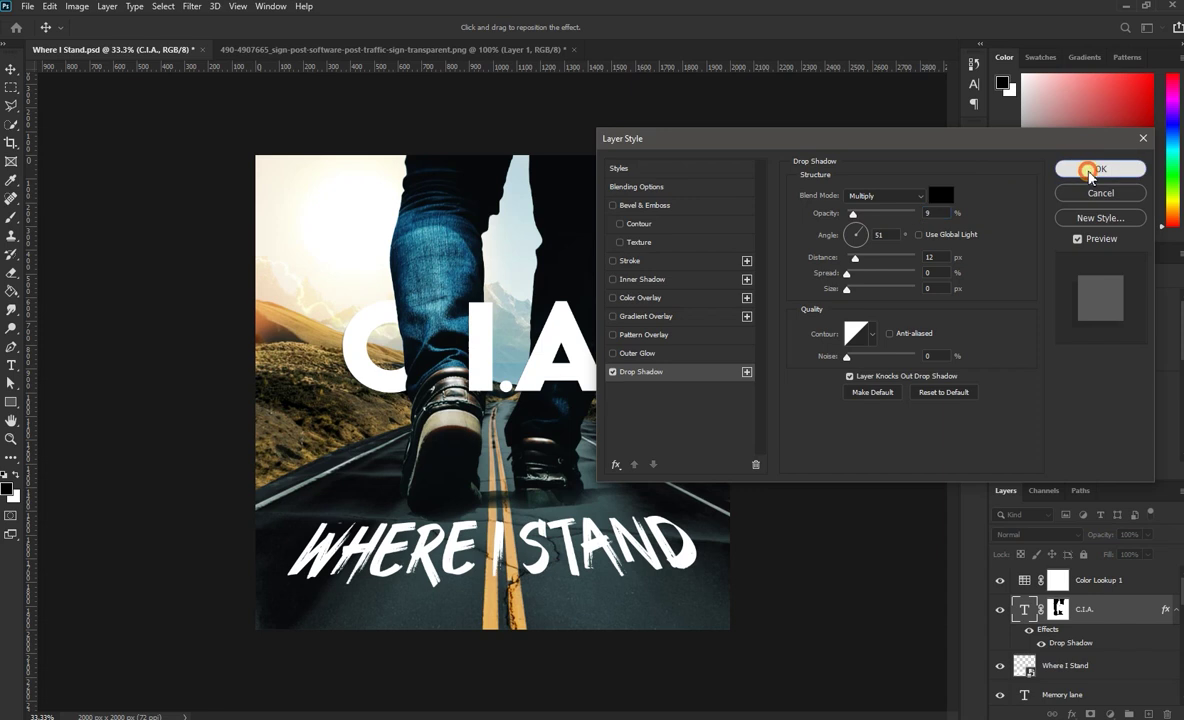
pyautogui.click(1095, 168)
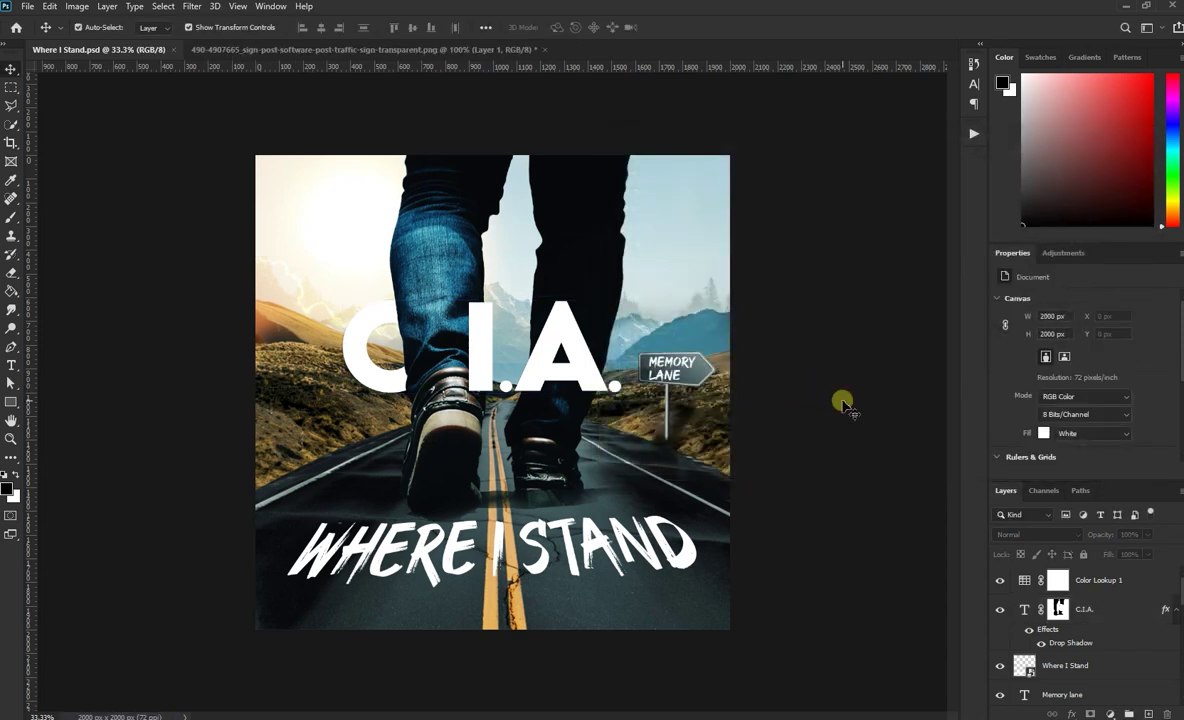
# Lower the MEMORY LANE text layer's opacity slightly and save Where I Stand.psd
pyautogui.click(640, 355)
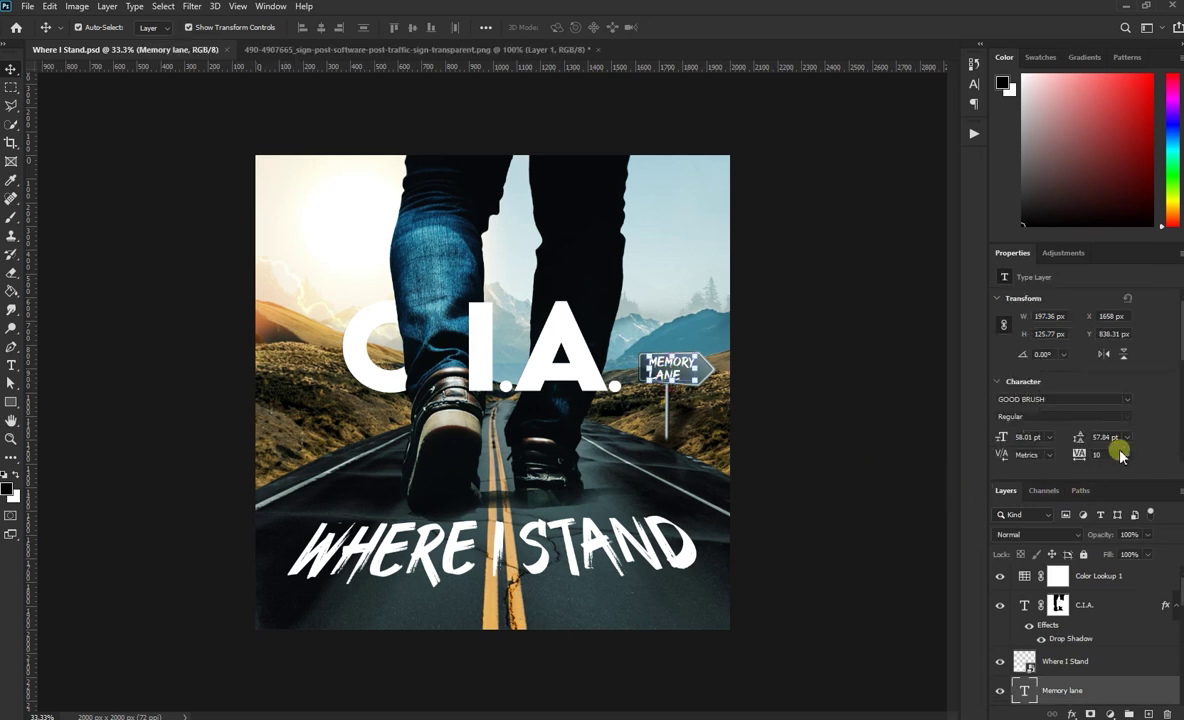
pyautogui.moveTo(1143, 537); pyautogui.dragTo(1133, 556)
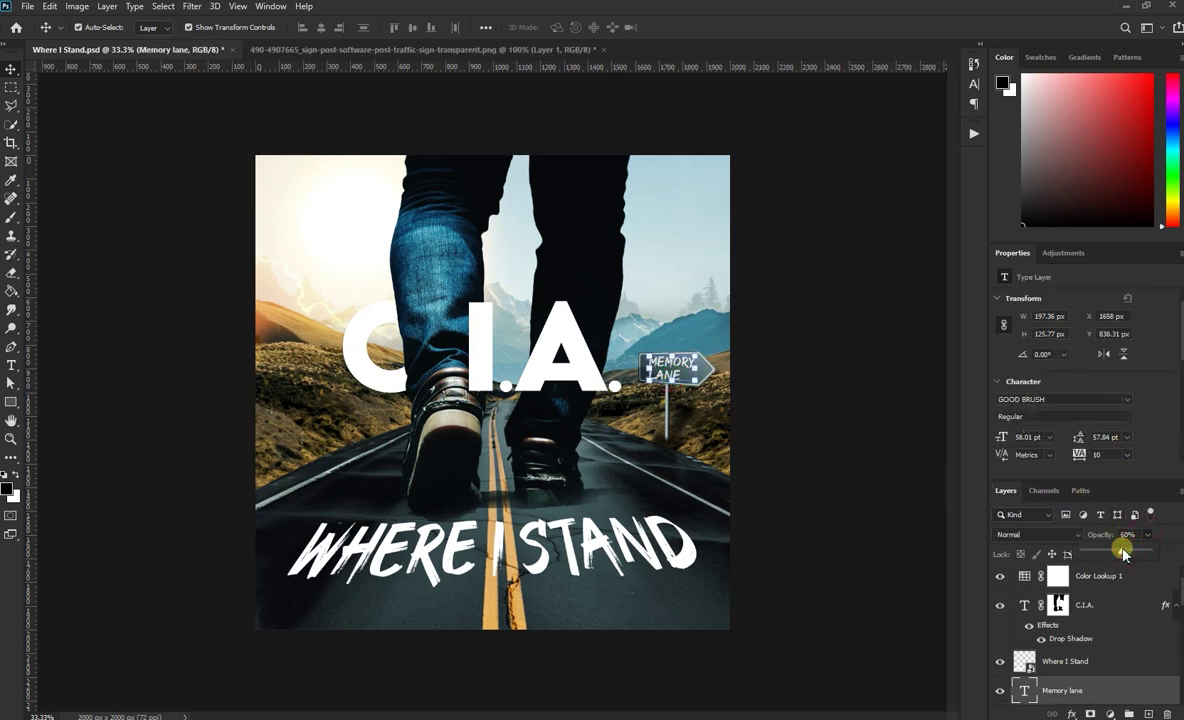
pyautogui.click(830, 478)
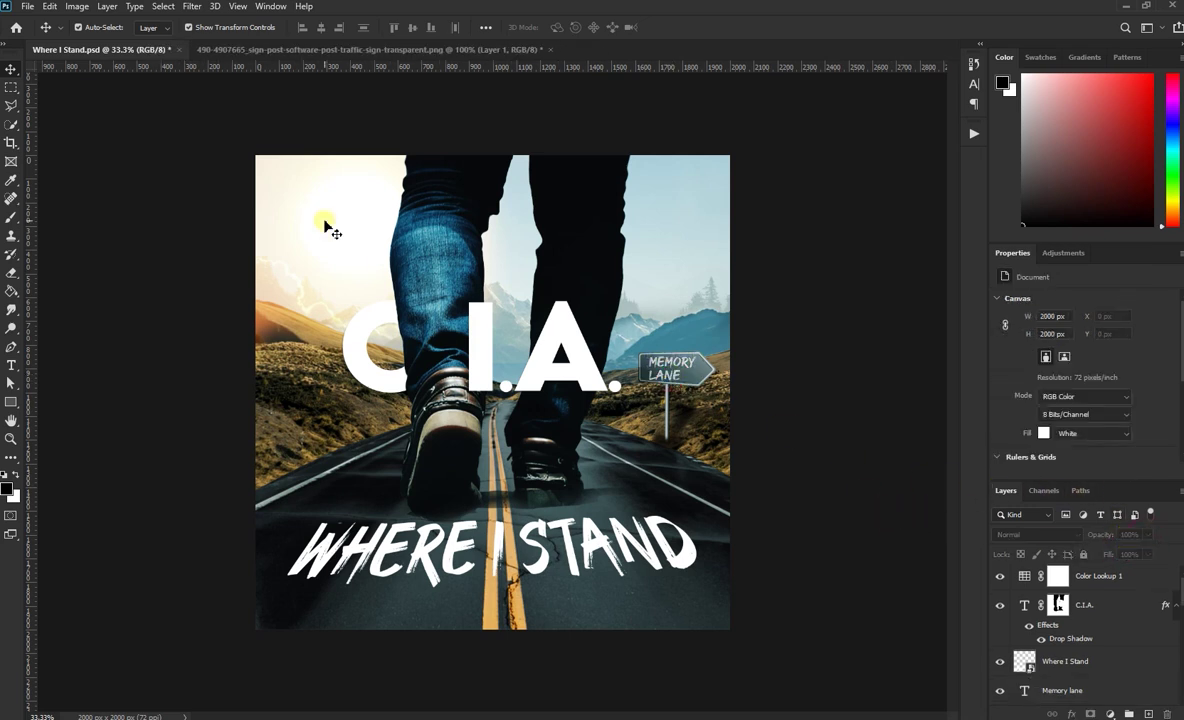
pyautogui.click(28, 7)
pyautogui.click(82, 165)
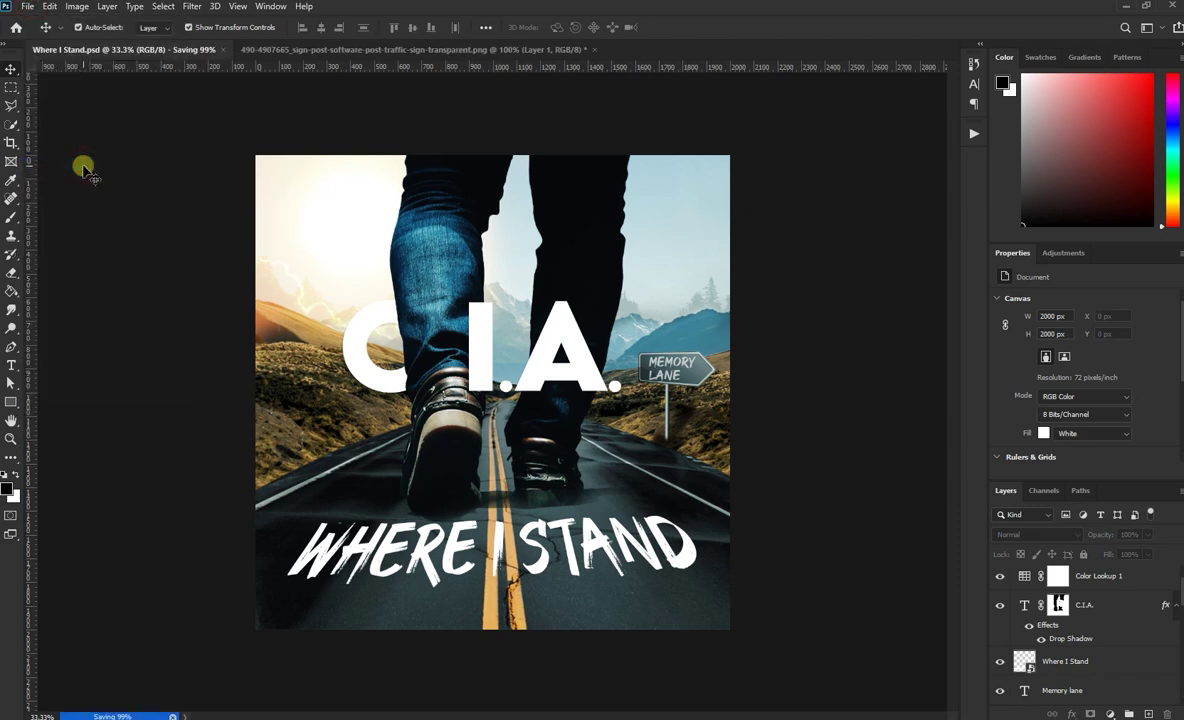
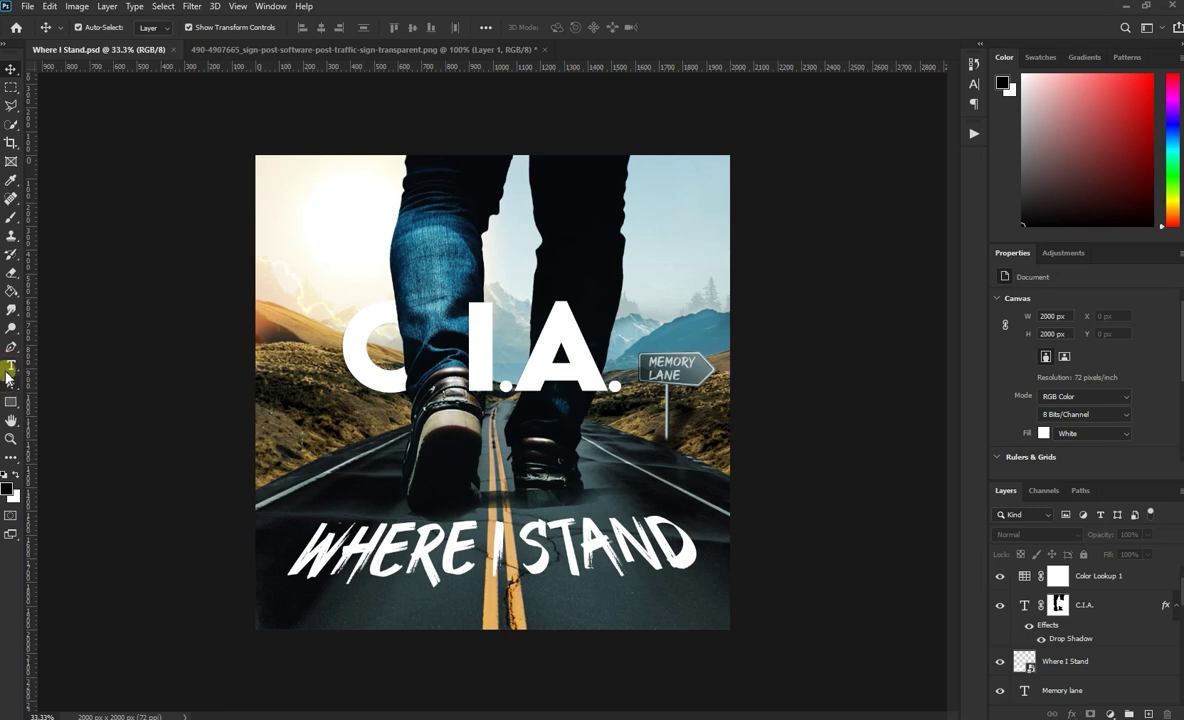
# Type the artist's name on a new line under C.I.A. and delete the quoted nickname
pyautogui.click(10, 366)
pyautogui.click(357, 407)
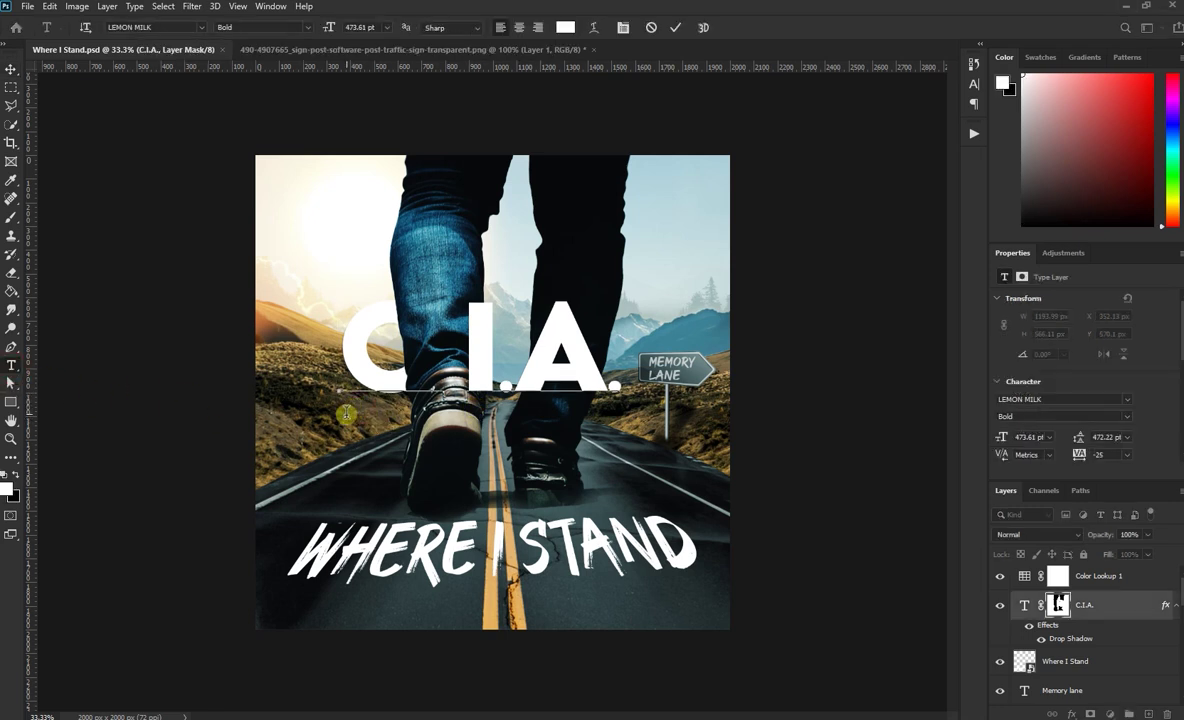
pyautogui.click(290, 465)
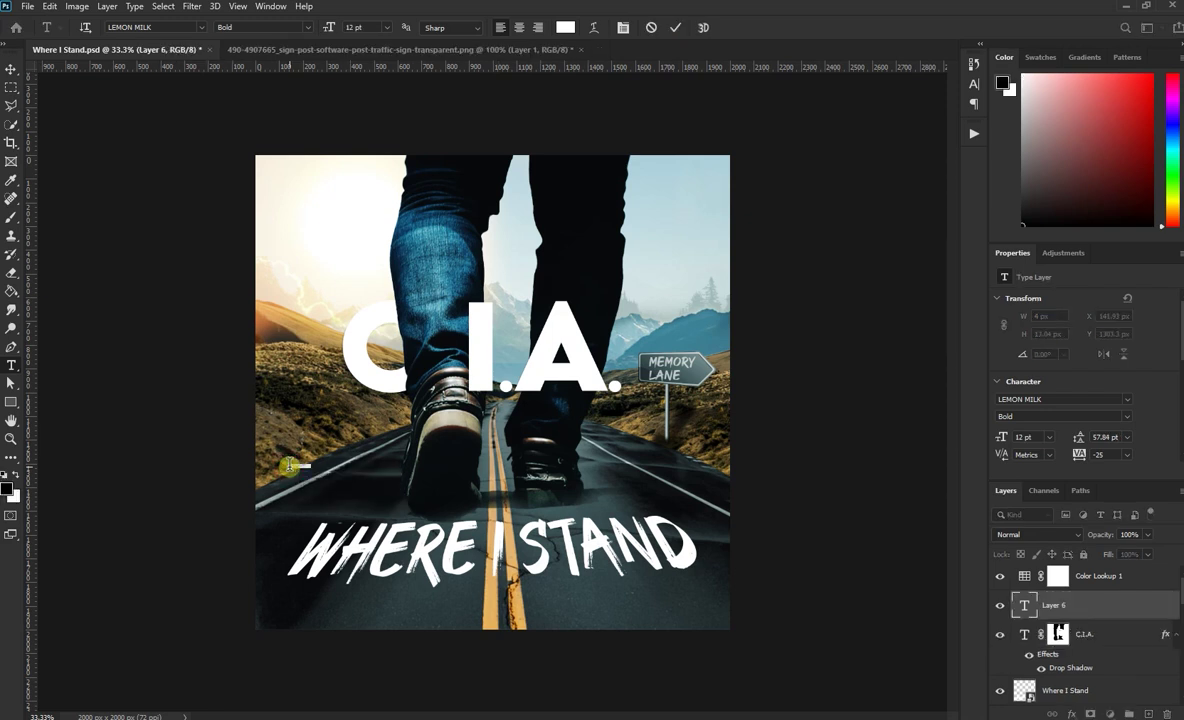
pyautogui.click(11, 68)
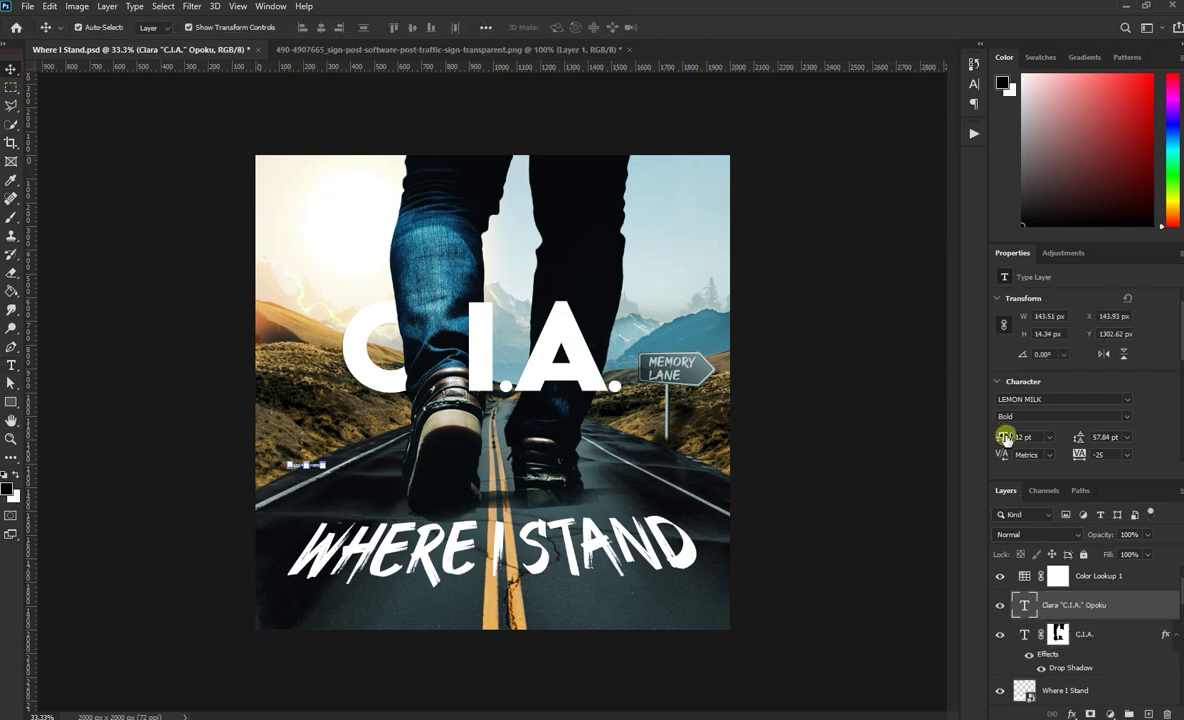
pyautogui.click(843, 456)
pyautogui.click(10, 367)
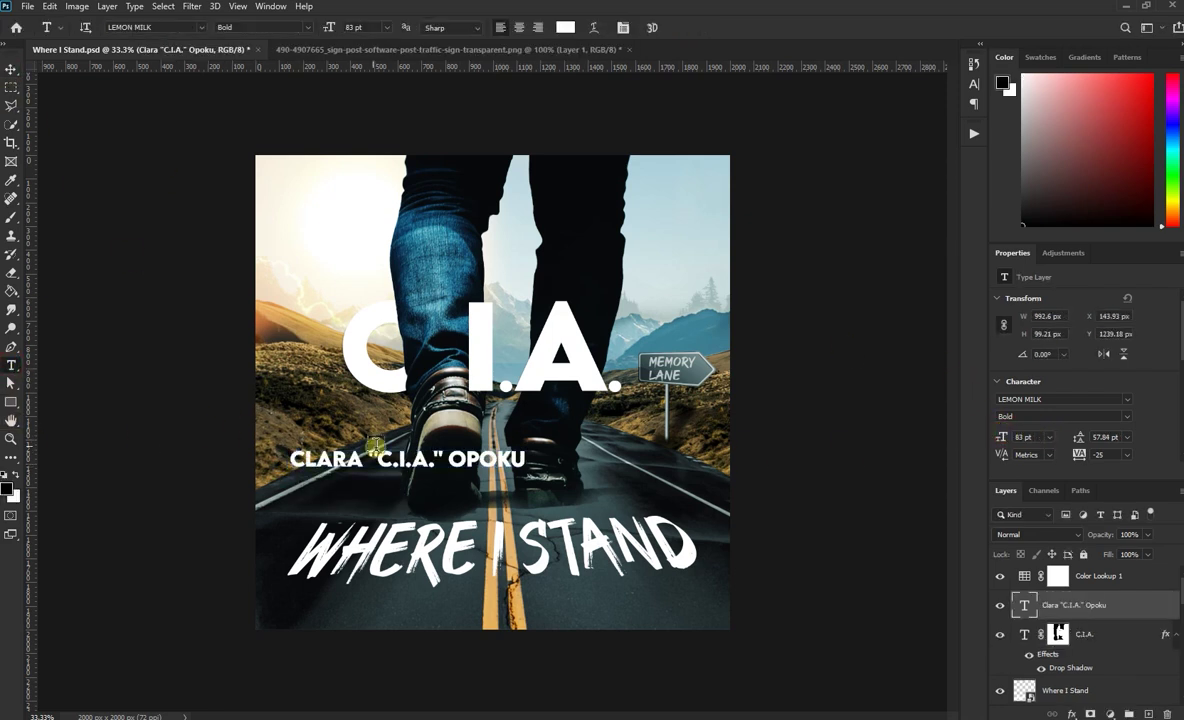
pyautogui.moveTo(446, 457); pyautogui.dragTo(380, 443)
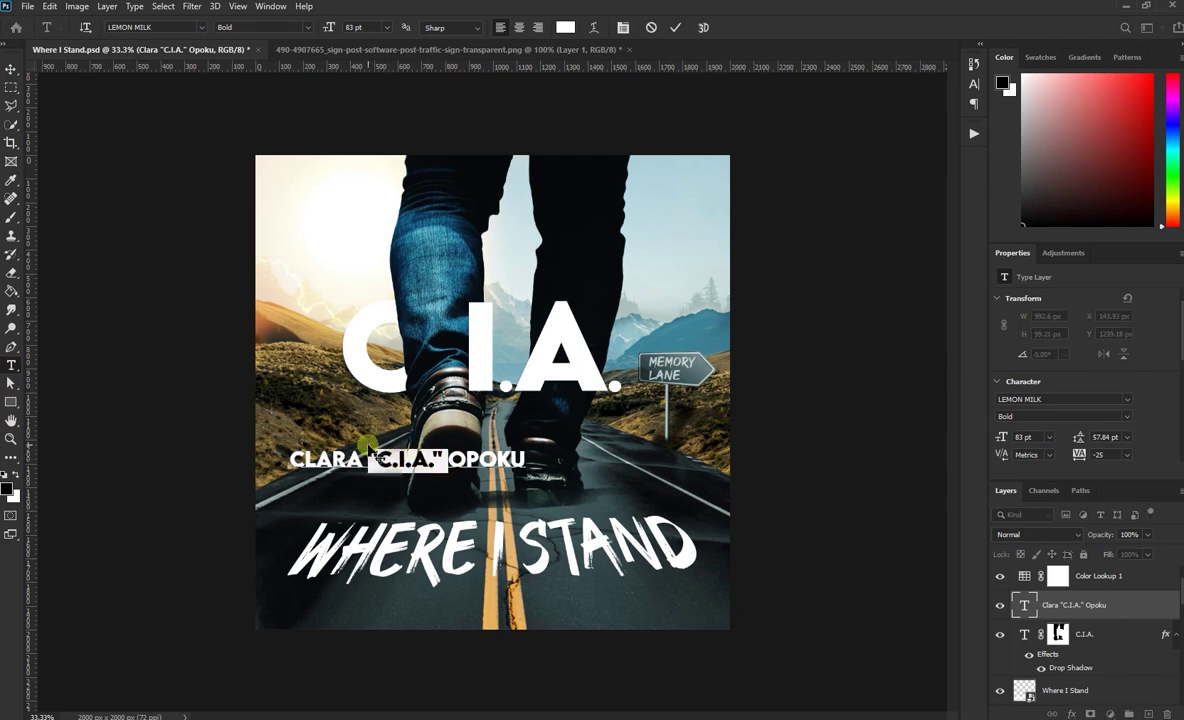
pyautogui.press('BackSpace')
pyautogui.click(13, 68)
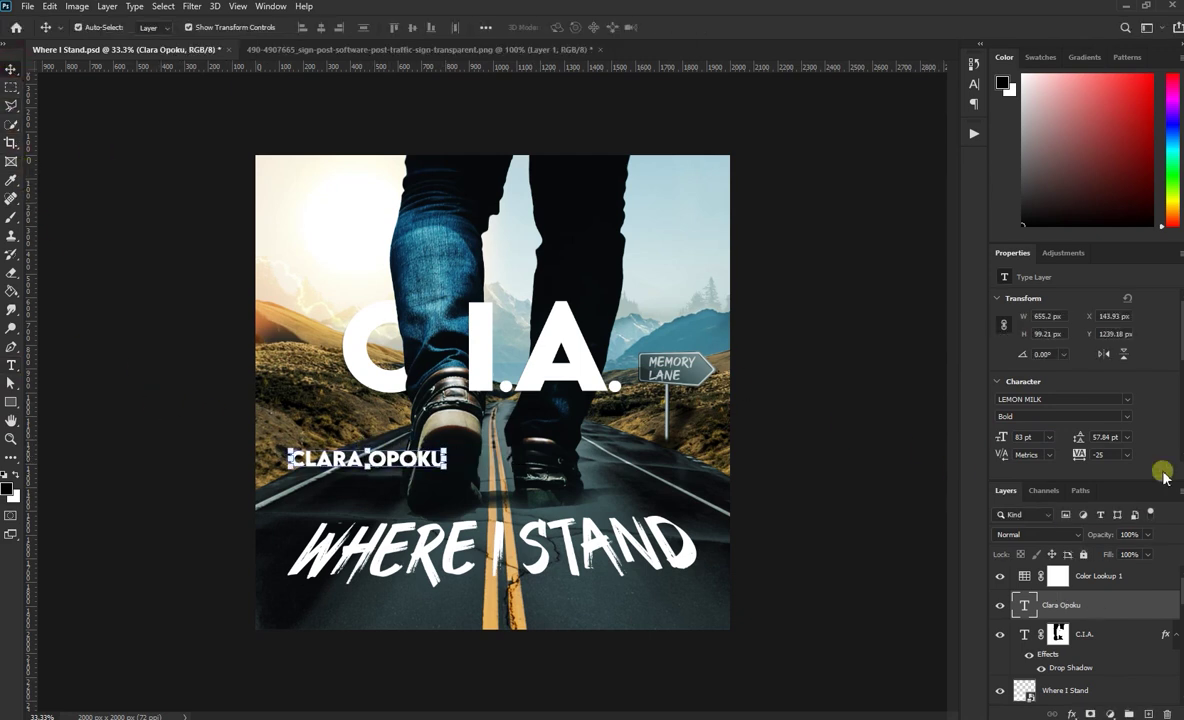
# Set the name to Regular 50 pt with tracking about 1495, centred beneath C.I.A
pyautogui.click(1120, 419)
pyautogui.click(1127, 417)
pyautogui.click(1035, 440)
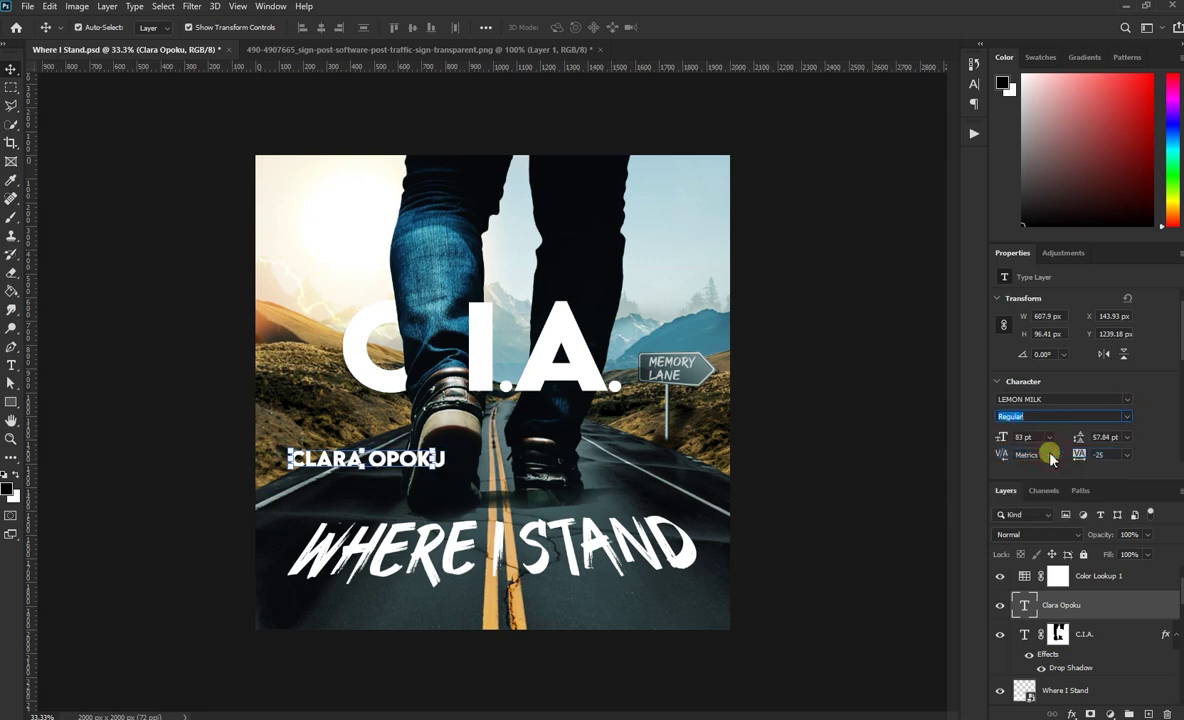
pyautogui.moveTo(997, 440); pyautogui.dragTo(905, 405)
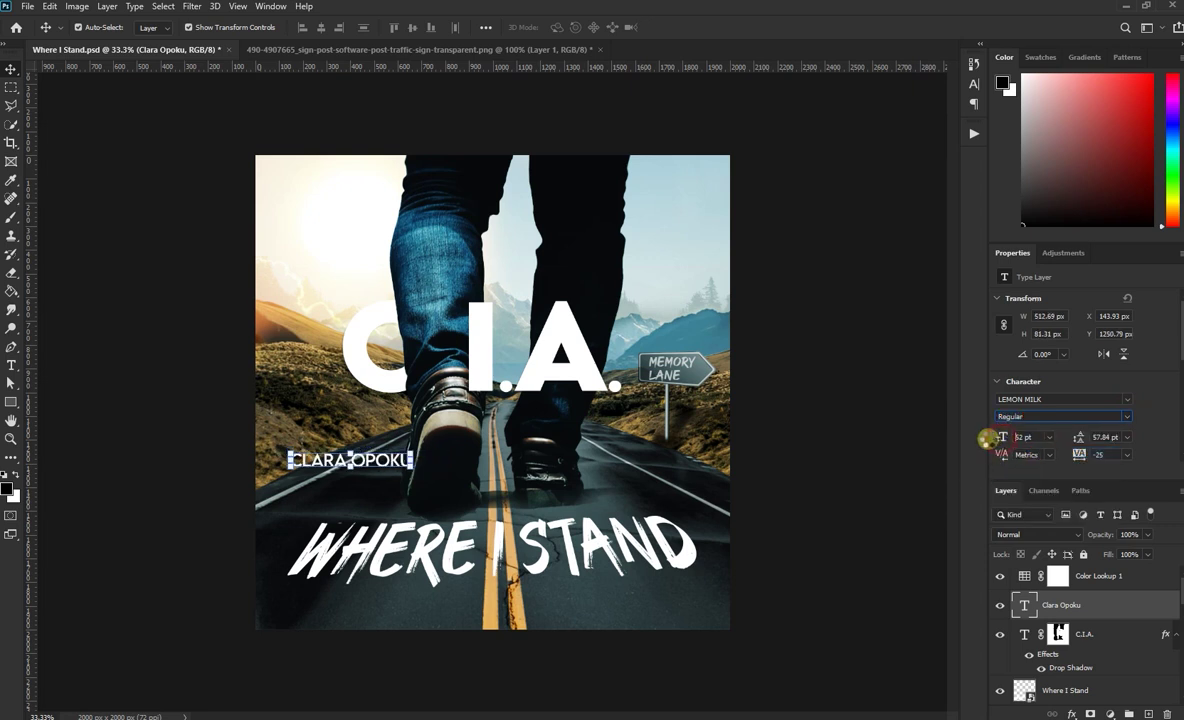
pyautogui.moveTo(361, 458); pyautogui.dragTo(422, 406)
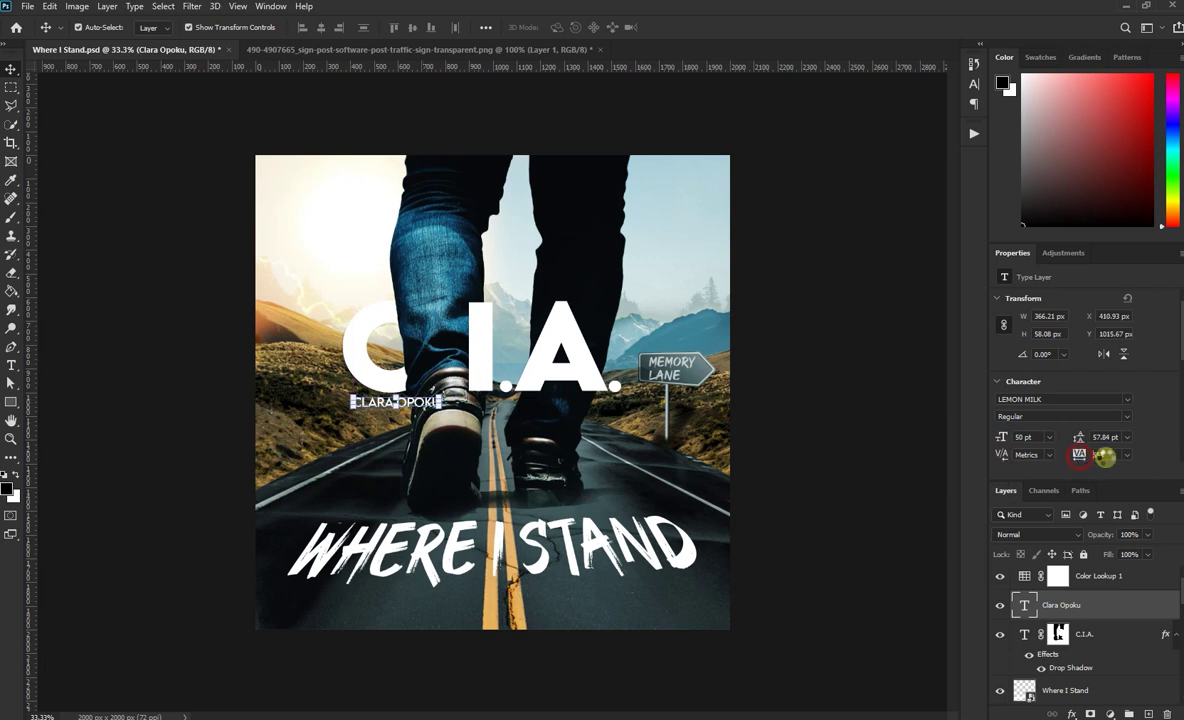
pyautogui.moveTo(1079, 455)
pyautogui.mouseDown()
pyautogui.moveTo(1112, 455)
pyautogui.moveTo(955, 521)
pyautogui.mouseUp()
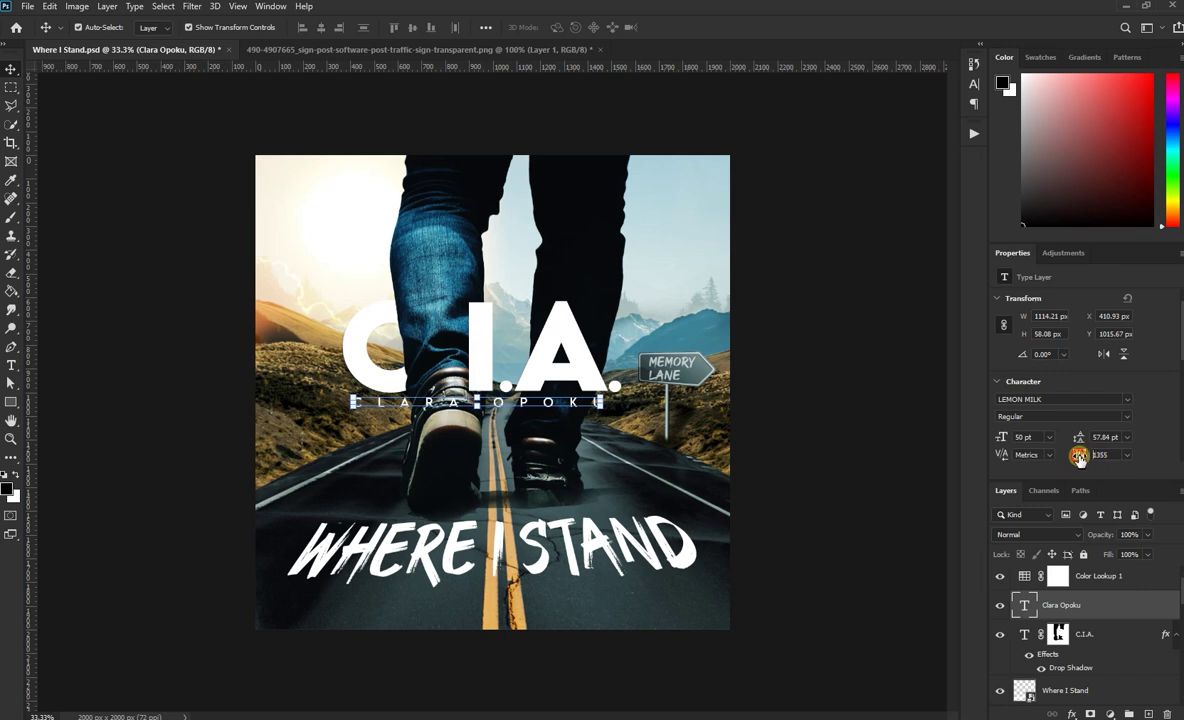
pyautogui.click(801, 518)
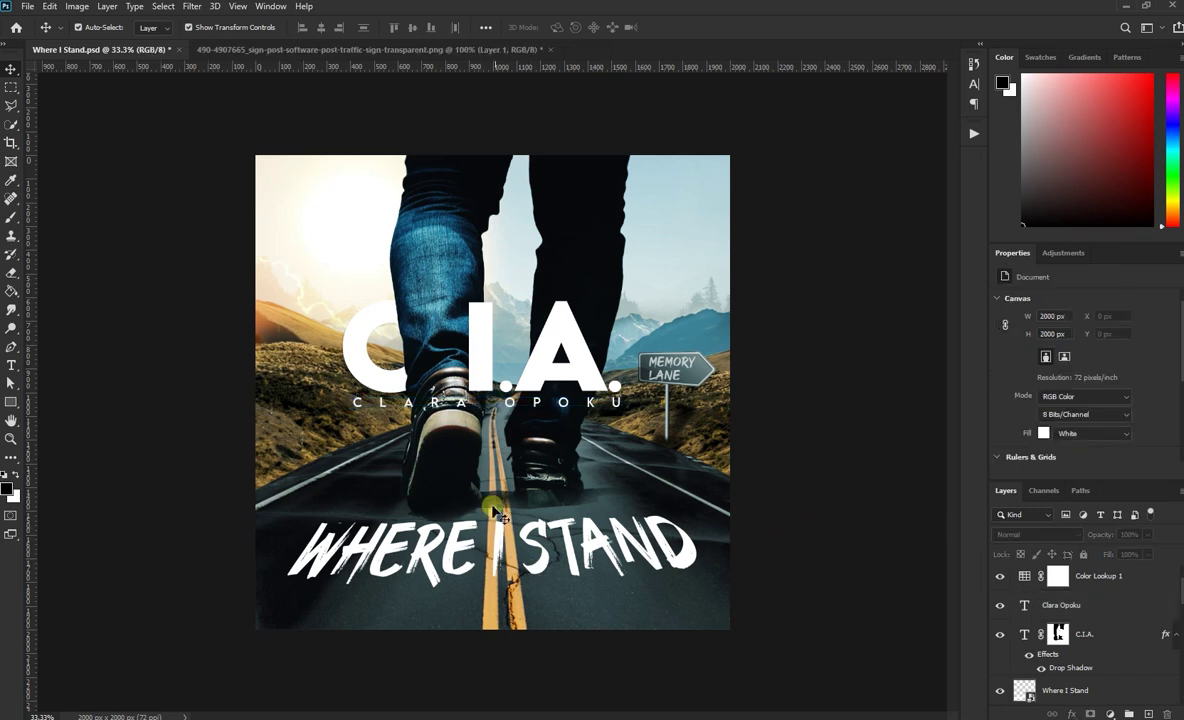
pyautogui.click(537, 403)
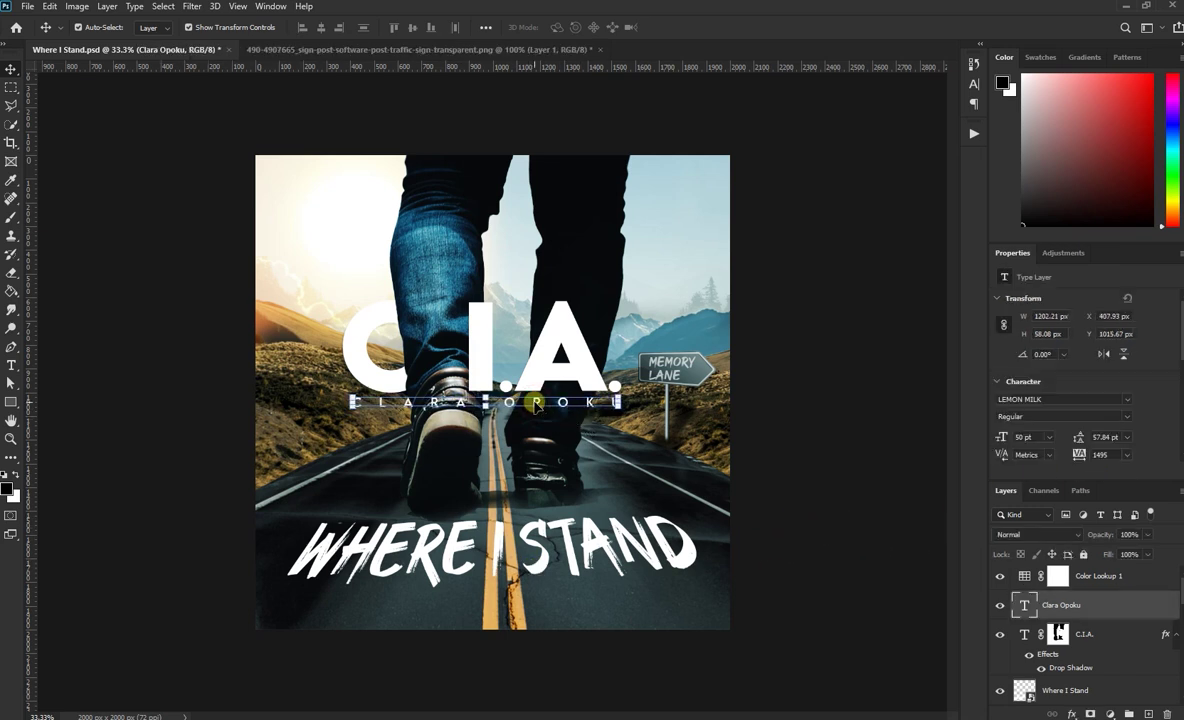
pyautogui.click(790, 468)
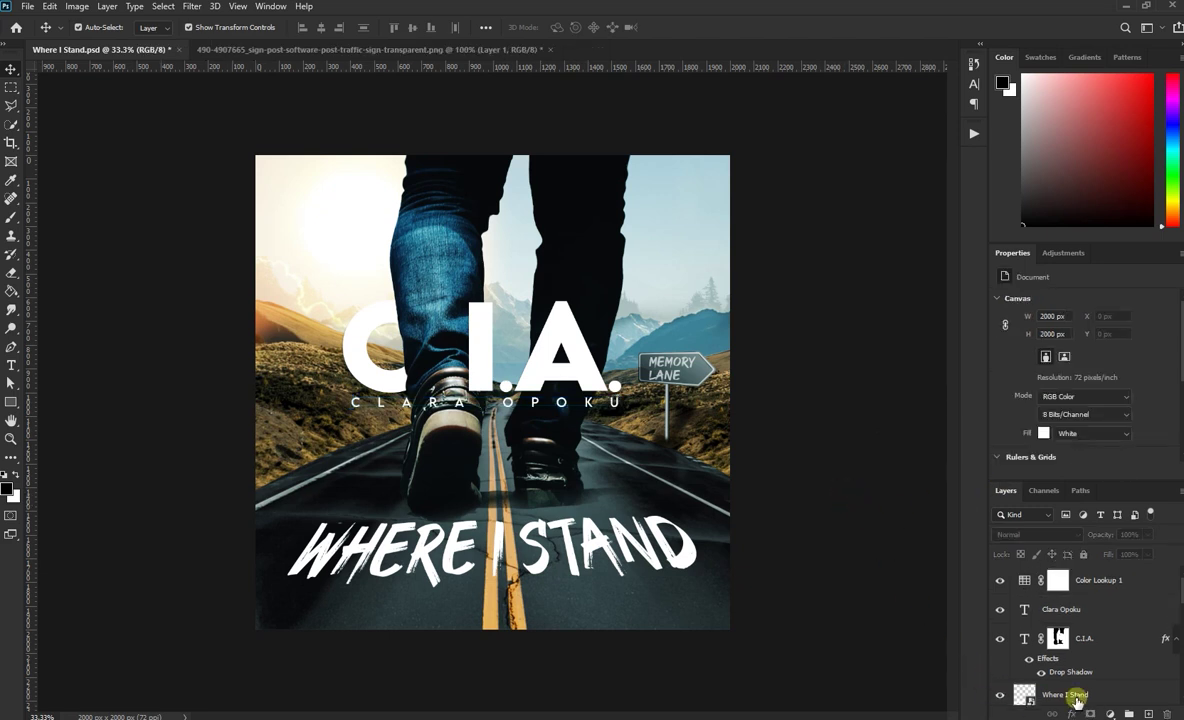
pyautogui.click(1100, 575)
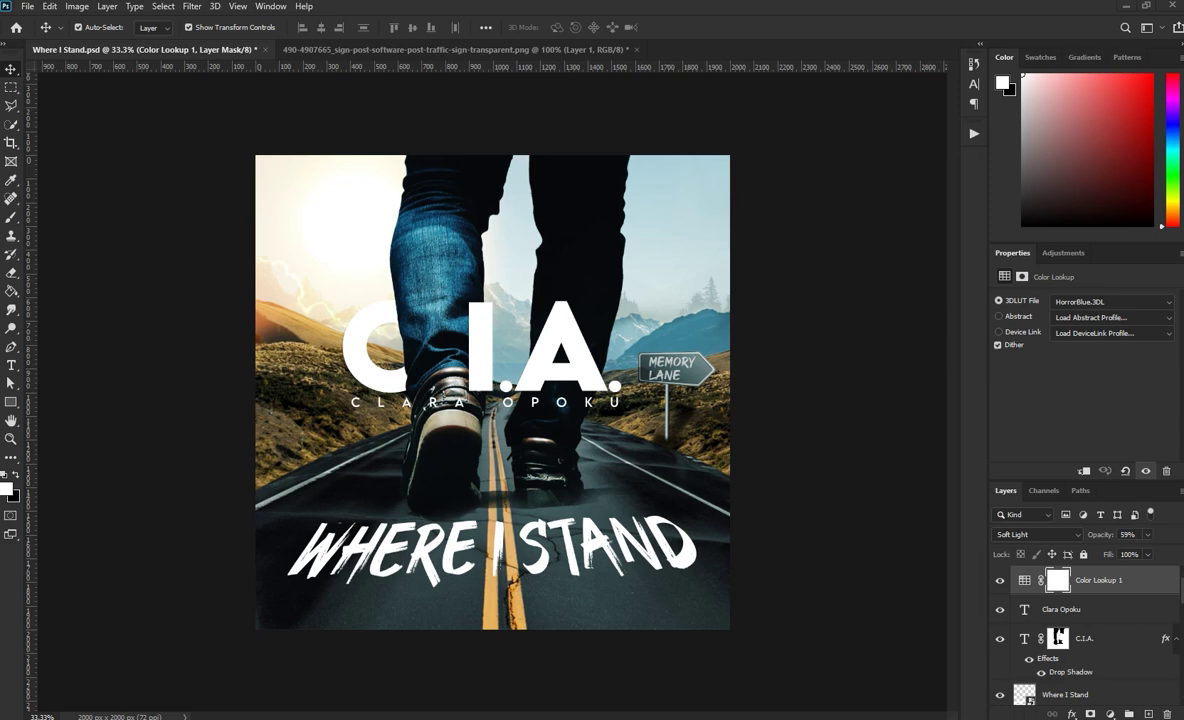
# Place the grunge texture and scale it to fit the whole canvas
pyautogui.moveTo(566, 437); pyautogui.dragTo(608, 476)
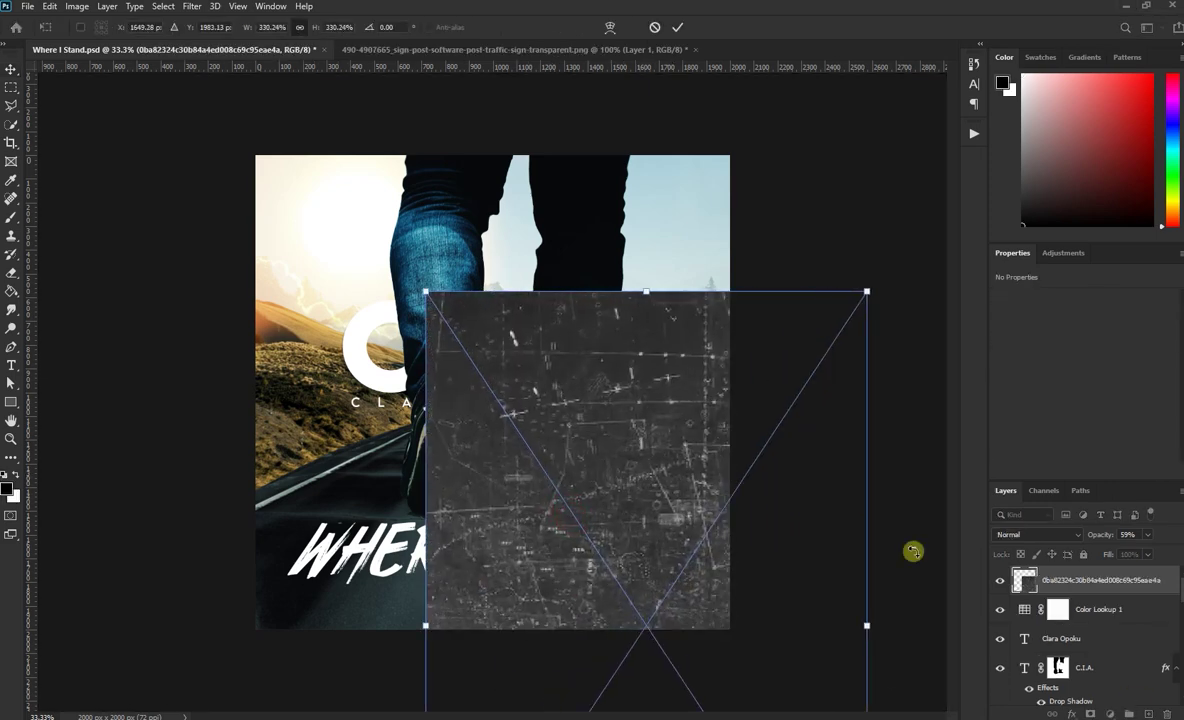
pyautogui.moveTo(420, 292); pyautogui.dragTo(162, 5)
pyautogui.click(677, 27)
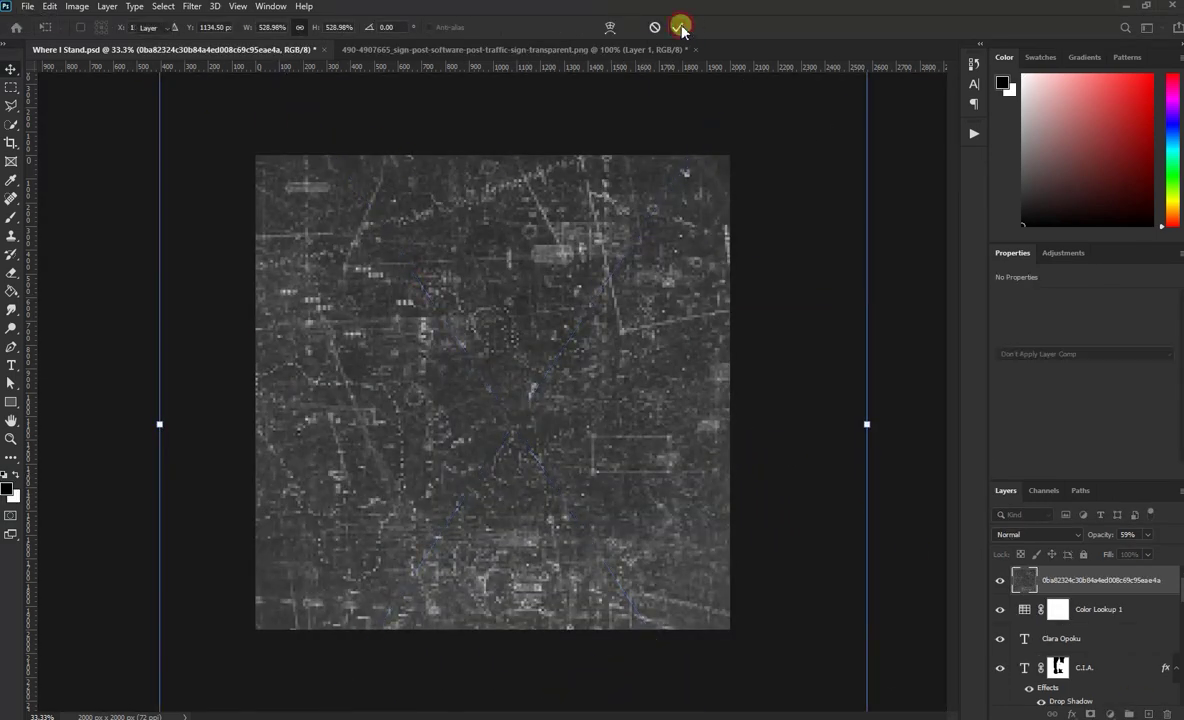
pyautogui.moveTo(866, 424); pyautogui.dragTo(725, 450)
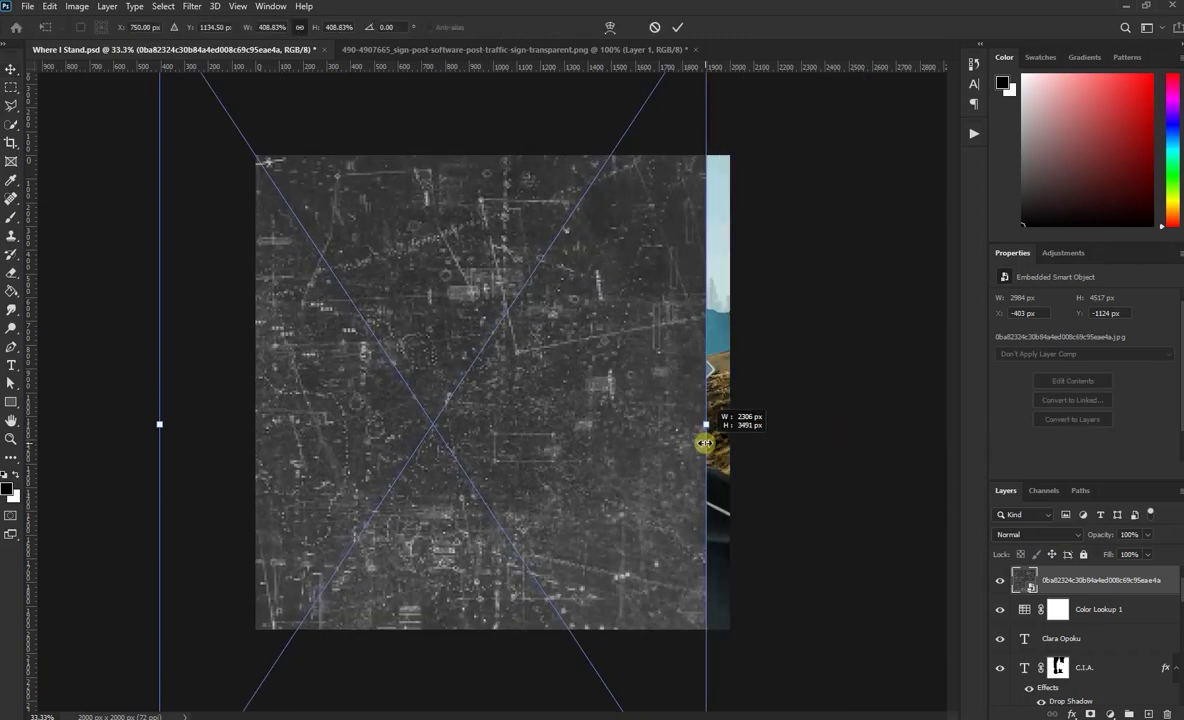
pyautogui.moveTo(160, 424); pyautogui.dragTo(256, 424)
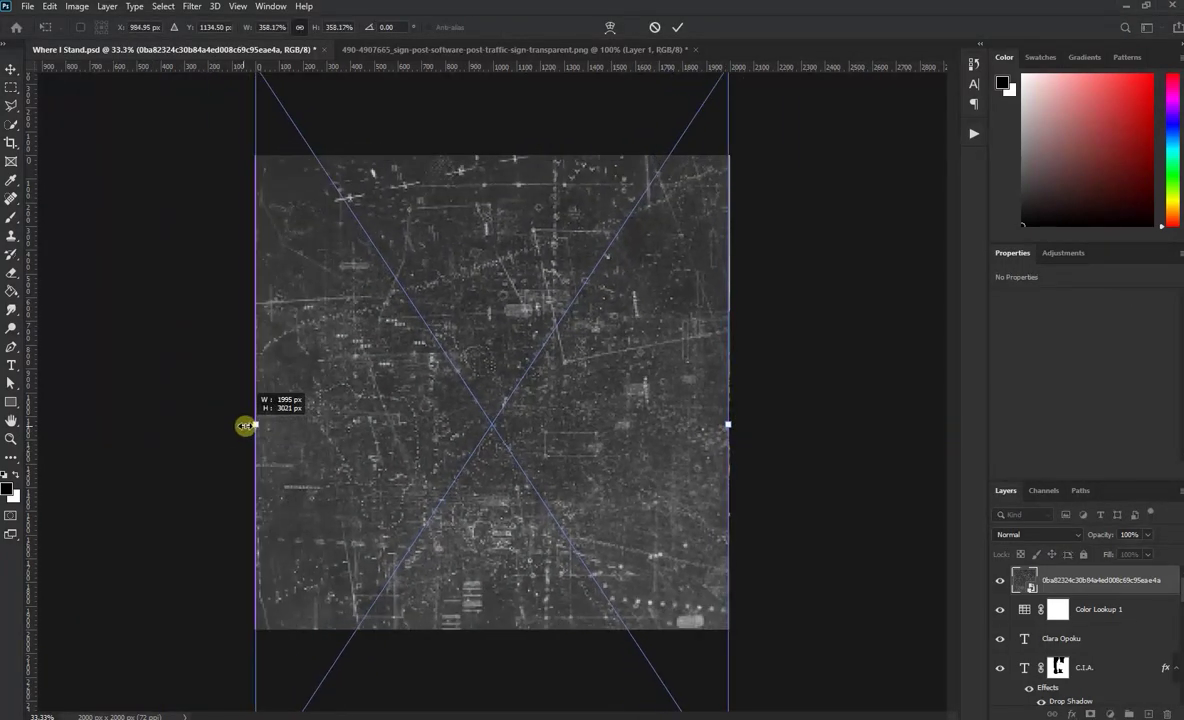
pyautogui.click(677, 27)
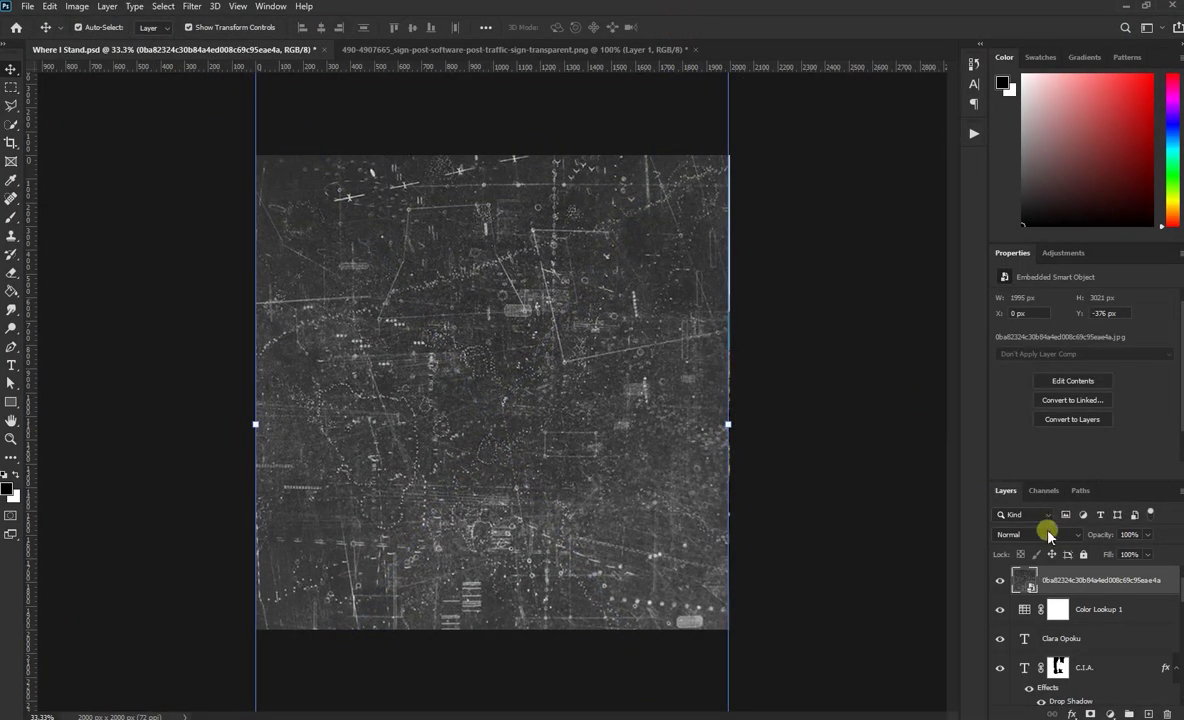
# Blend the texture in Screen mode and move it below Color Lookup 1
pyautogui.click(1048, 536)
pyautogui.click(1042, 484)
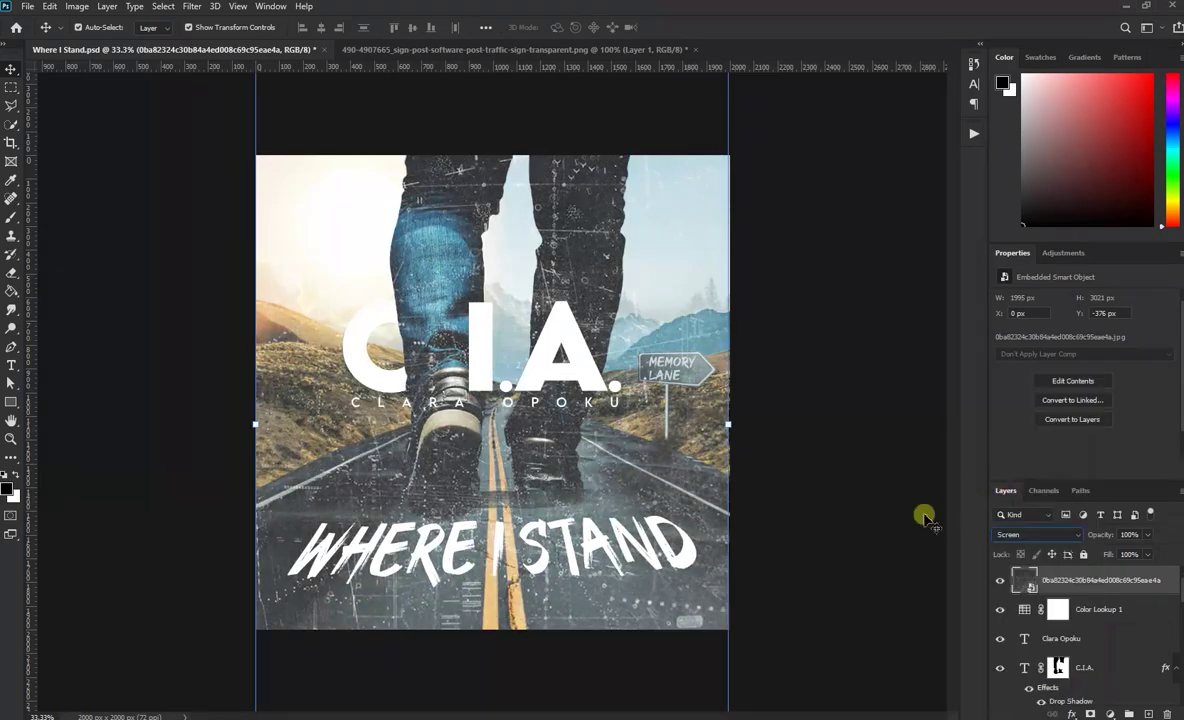
pyautogui.moveTo(1063, 579); pyautogui.dragTo(1063, 612)
pyautogui.click(800, 485)
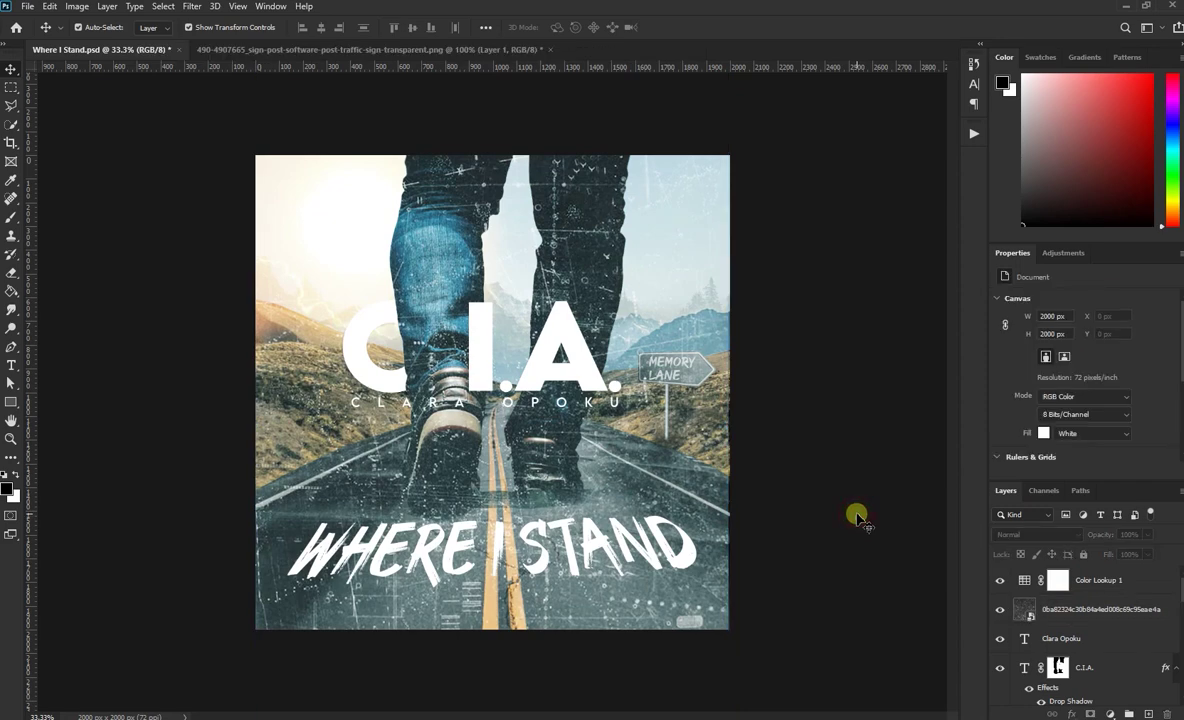
pyautogui.click(668, 462)
pyautogui.press('ctrl')
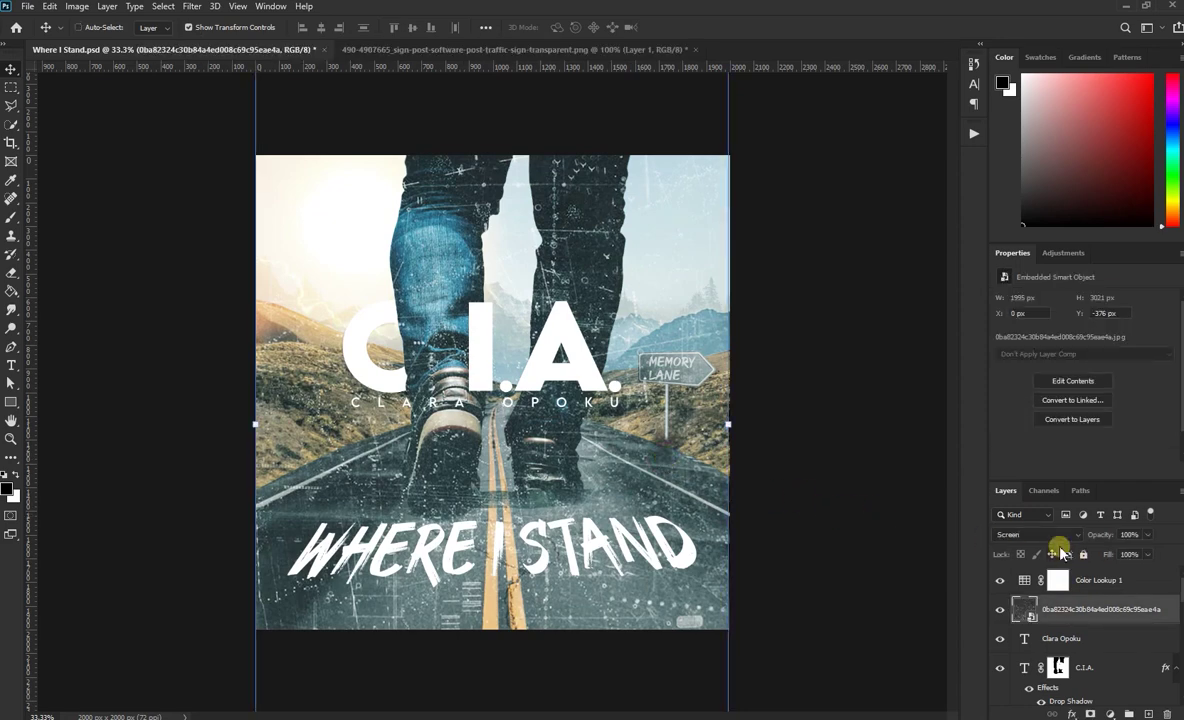
pyautogui.hotkey('ctrl', 'l')
# Apply Levels with input 18 / 0.72 / 255 and output white lowered to 192
pyautogui.moveTo(567, 128); pyautogui.dragTo(843, 128)
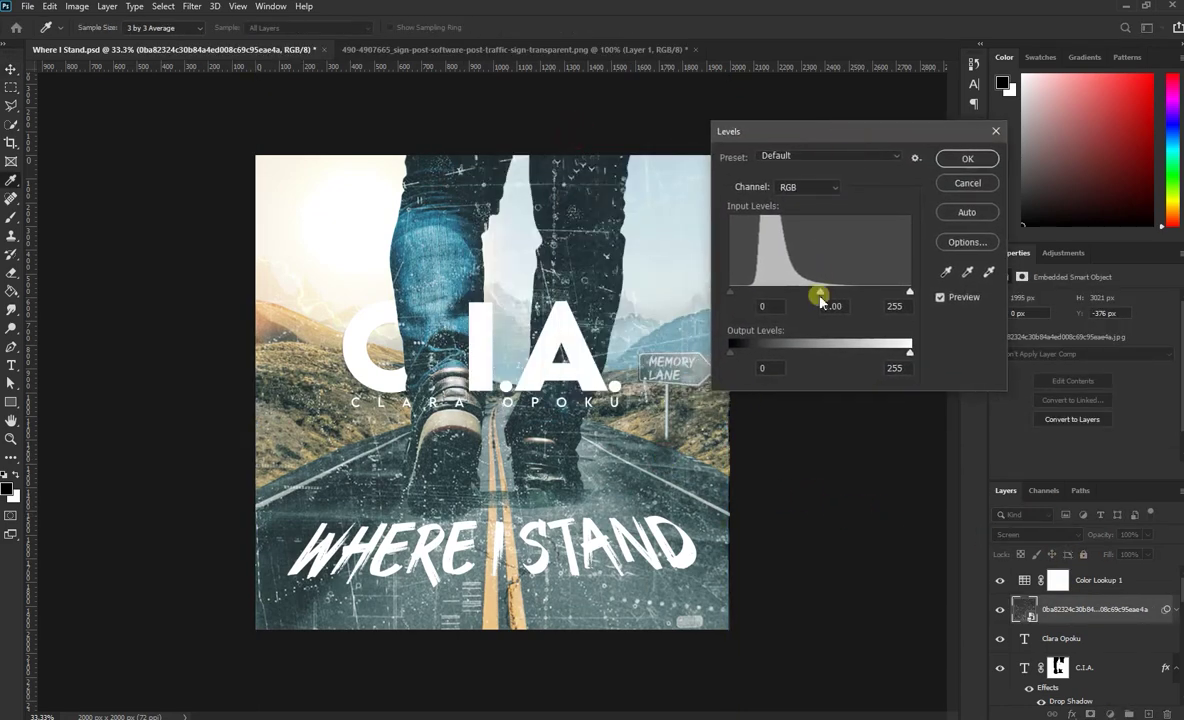
pyautogui.moveTo(820, 299); pyautogui.dragTo(845, 294)
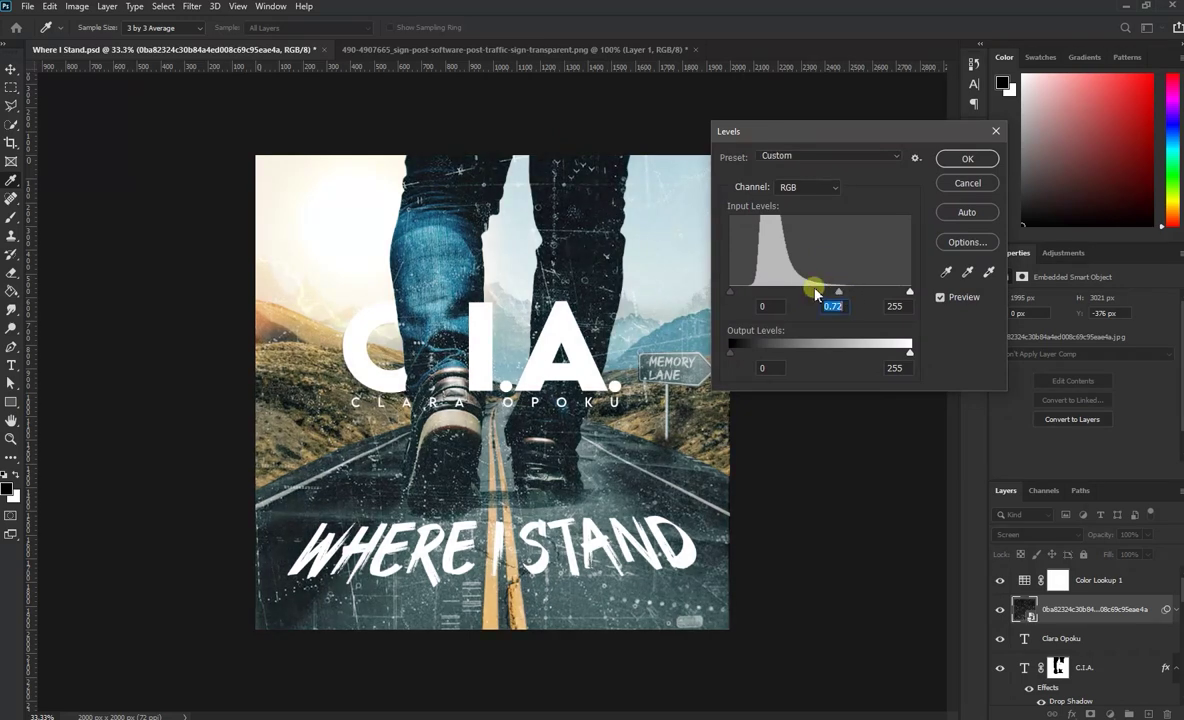
pyautogui.moveTo(731, 293); pyautogui.dragTo(740, 296)
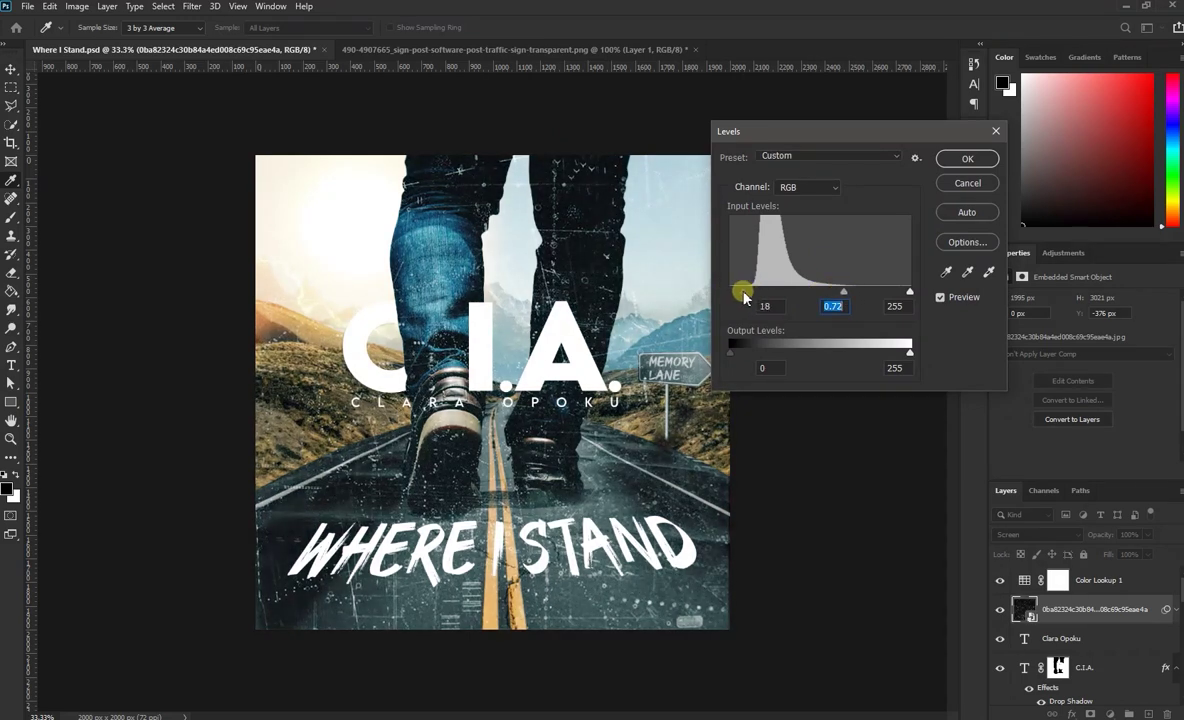
pyautogui.moveTo(909, 291); pyautogui.dragTo(930, 297)
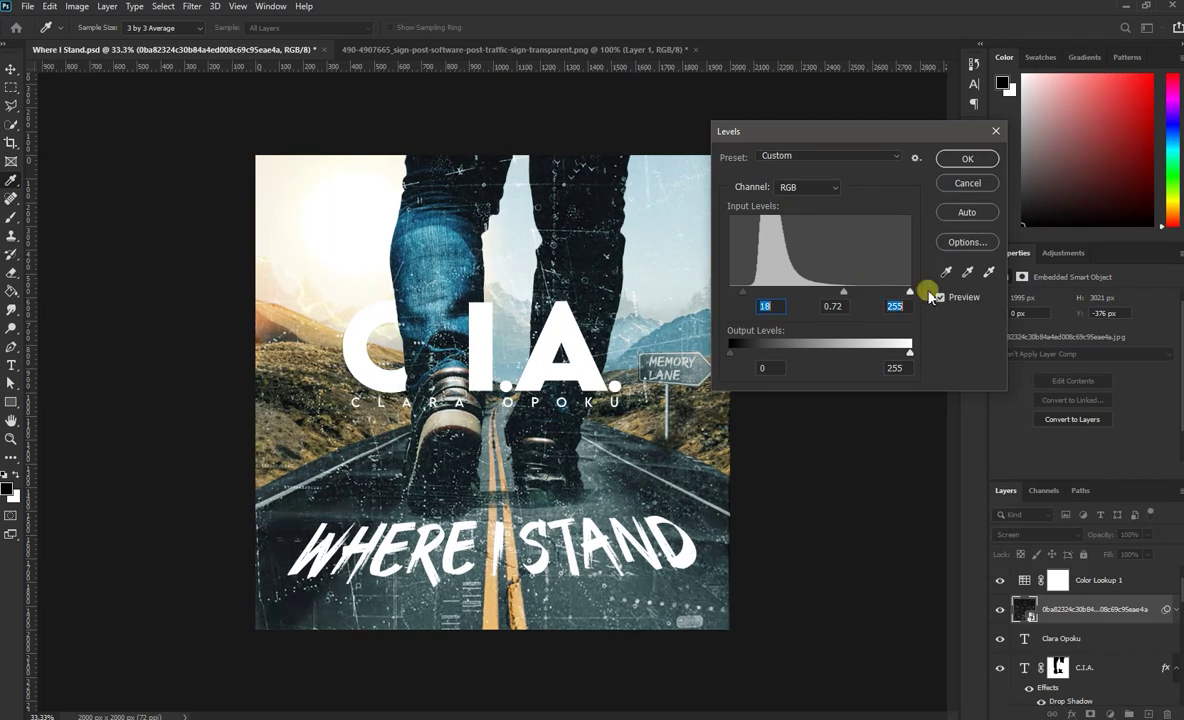
pyautogui.moveTo(909, 352); pyautogui.dragTo(853, 355)
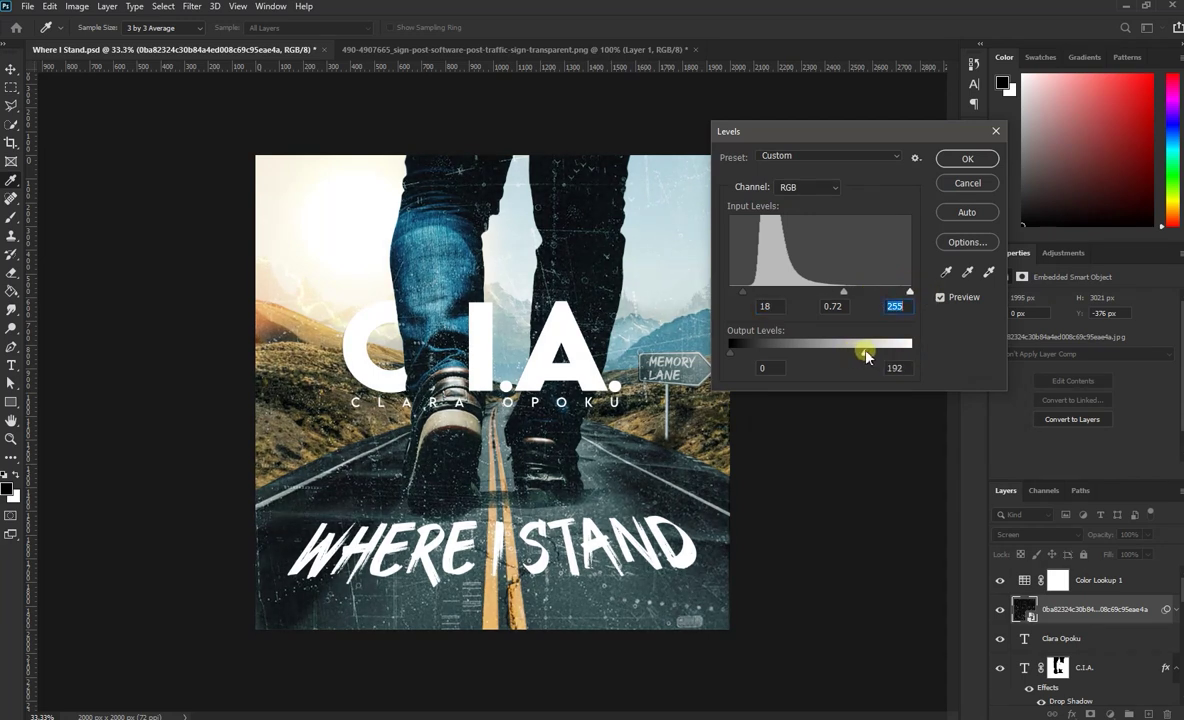
pyautogui.click(966, 159)
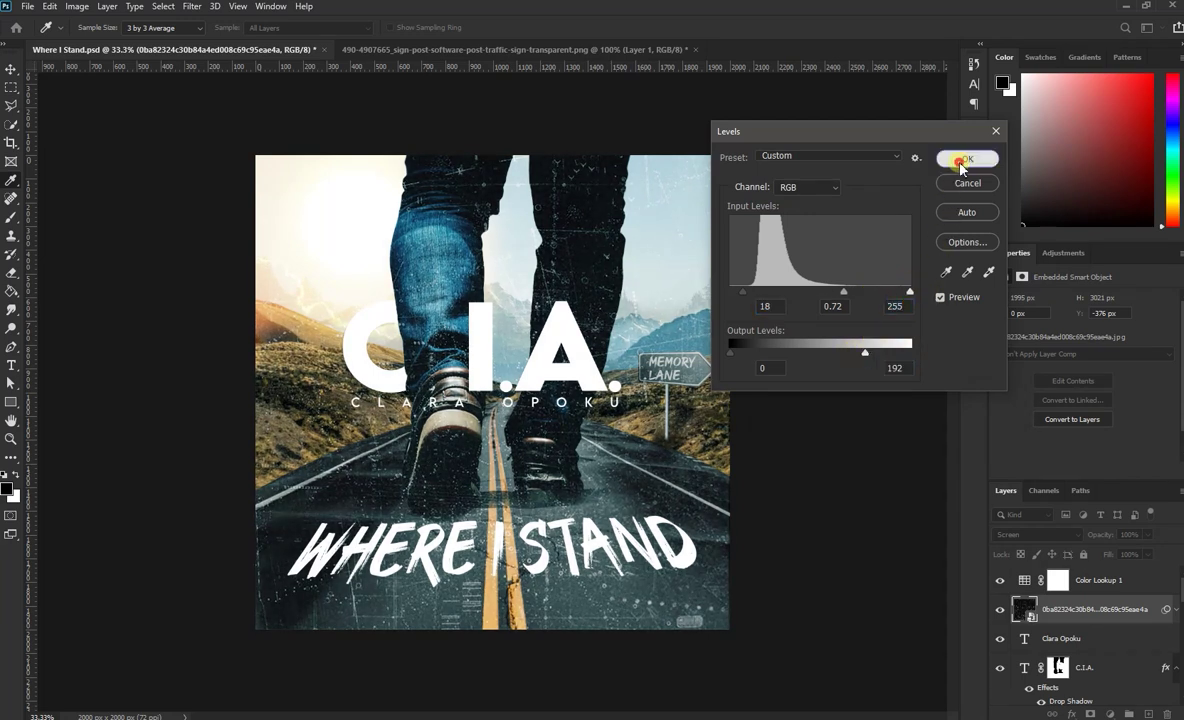
pyautogui.click(779, 478)
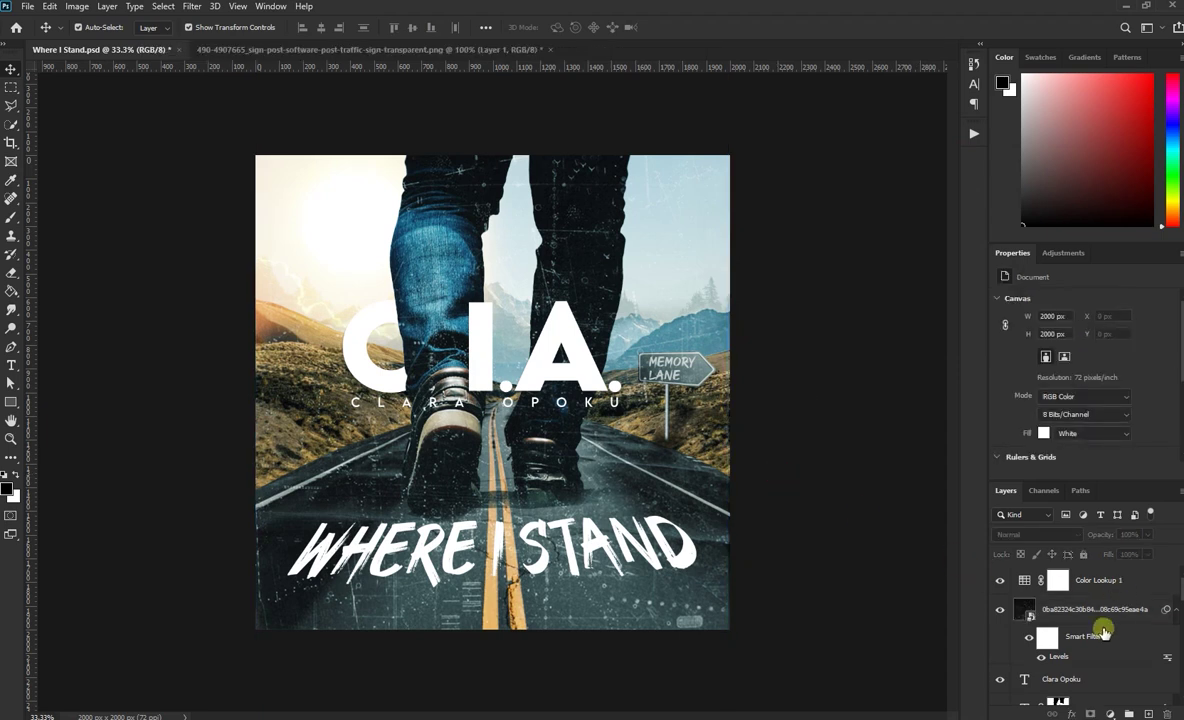
# Place the handwriting image above Color Lookup 1, scaled into the top-left corner
pyautogui.click(1100, 585)
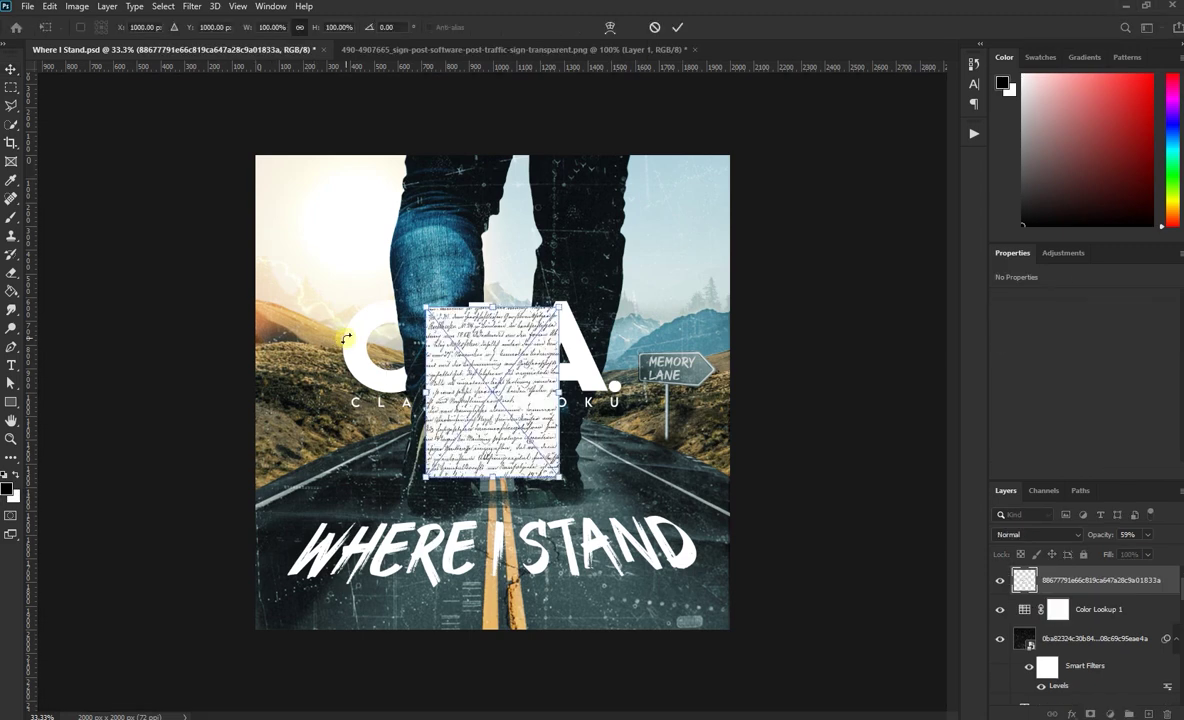
pyautogui.moveTo(455, 370)
pyautogui.mouseDown()
pyautogui.moveTo(305, 237)
pyautogui.moveTo(313, 231)
pyautogui.mouseUp()
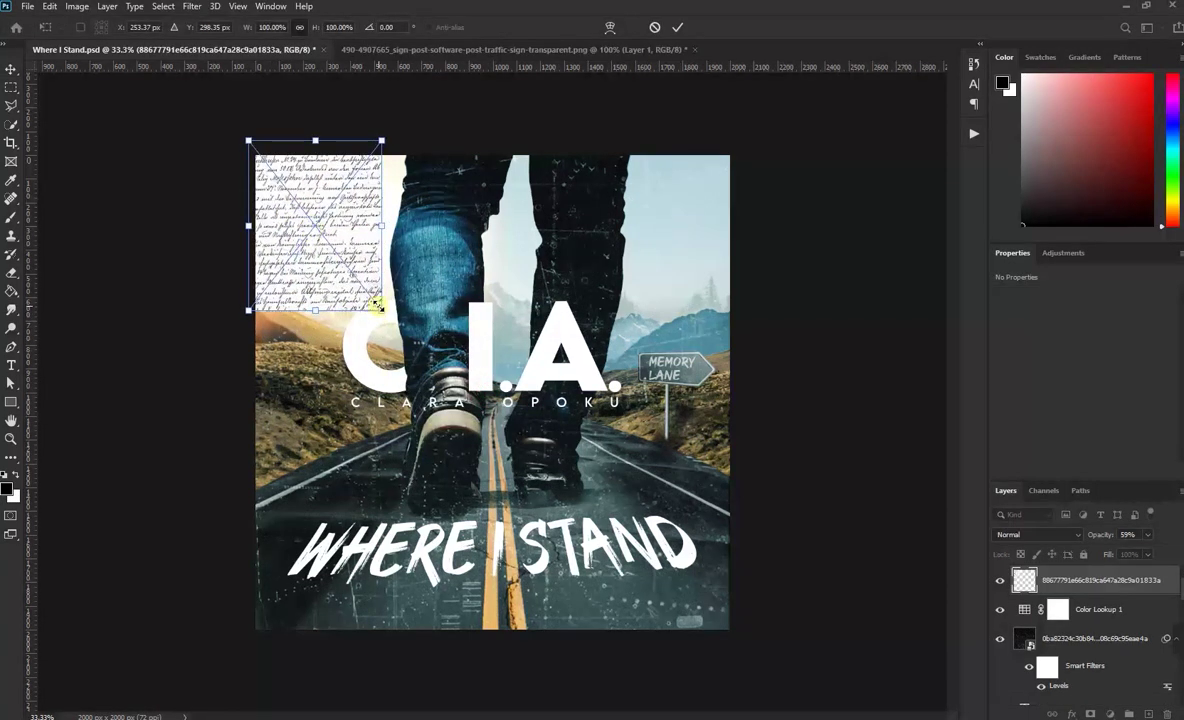
pyautogui.moveTo(378, 306); pyautogui.dragTo(336, 250)
pyautogui.moveTo(281, 180); pyautogui.dragTo(288, 195)
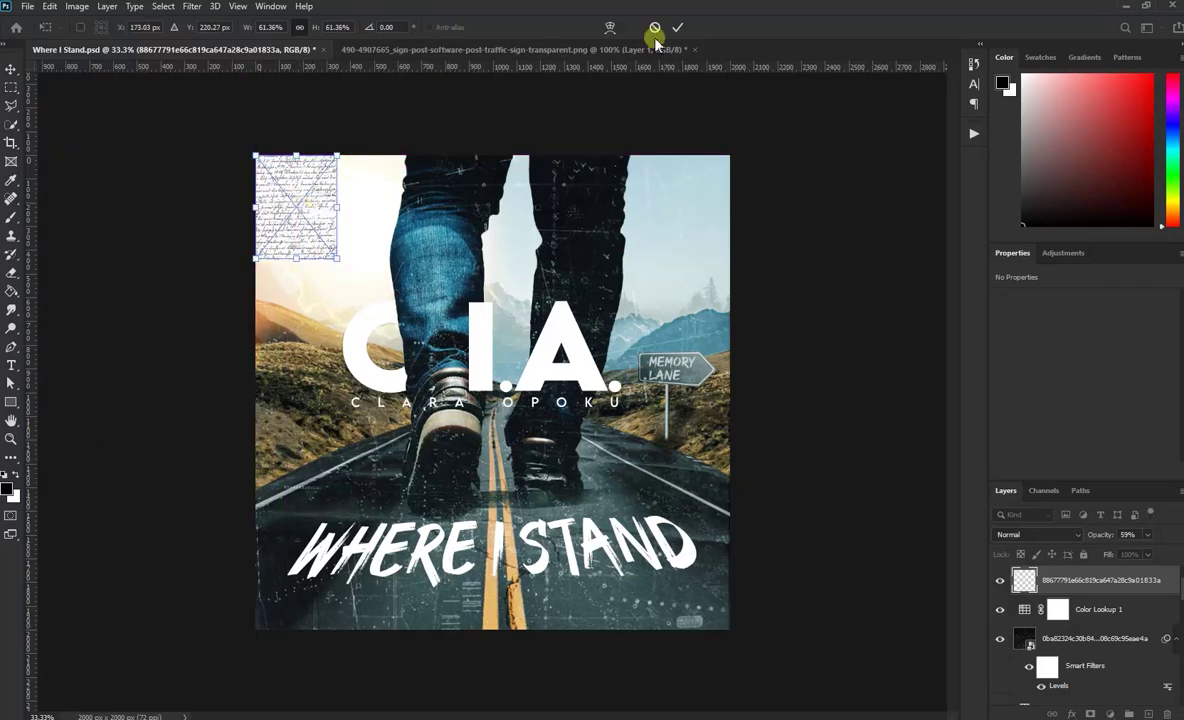
pyautogui.press('Return')
# Duplicate and merge handwriting tiles into one 2076 × 3508 px layer covering the canvas
pyautogui.moveTo(300, 215)
pyautogui.mouseDown()
pyautogui.moveTo(545, 236)
pyautogui.moveTo(676, 232)
pyautogui.mouseUp()
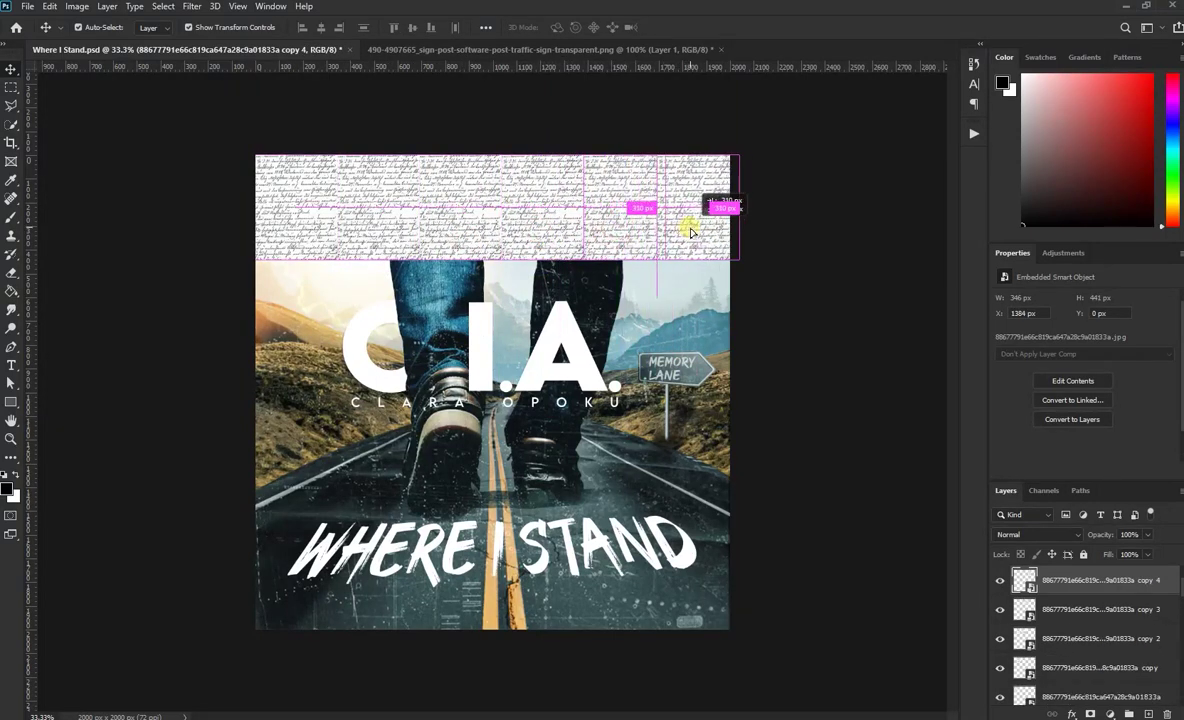
pyautogui.moveTo(676, 232)
pyautogui.mouseDown()
pyautogui.moveTo(700, 226)
pyautogui.moveTo(310, 222)
pyautogui.moveTo(430, 328)
pyautogui.mouseUp()
pyautogui.hotkey('ctrl', 'e')
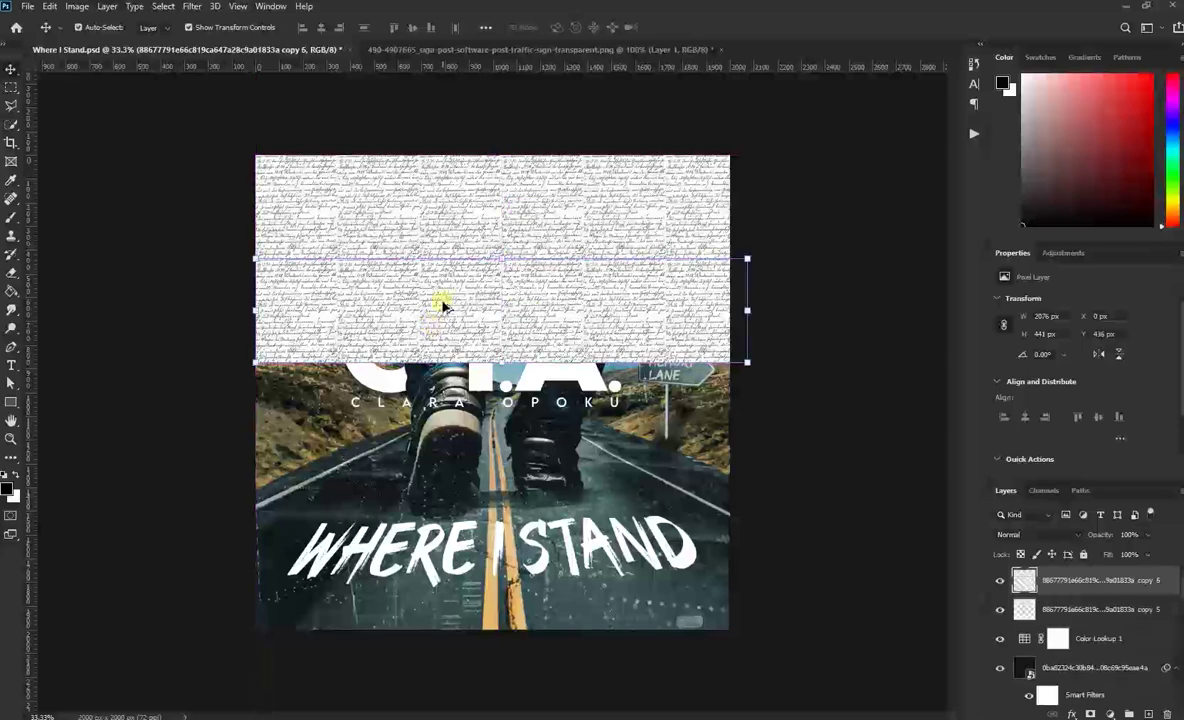
pyautogui.hotkey('ctrl', 'e')
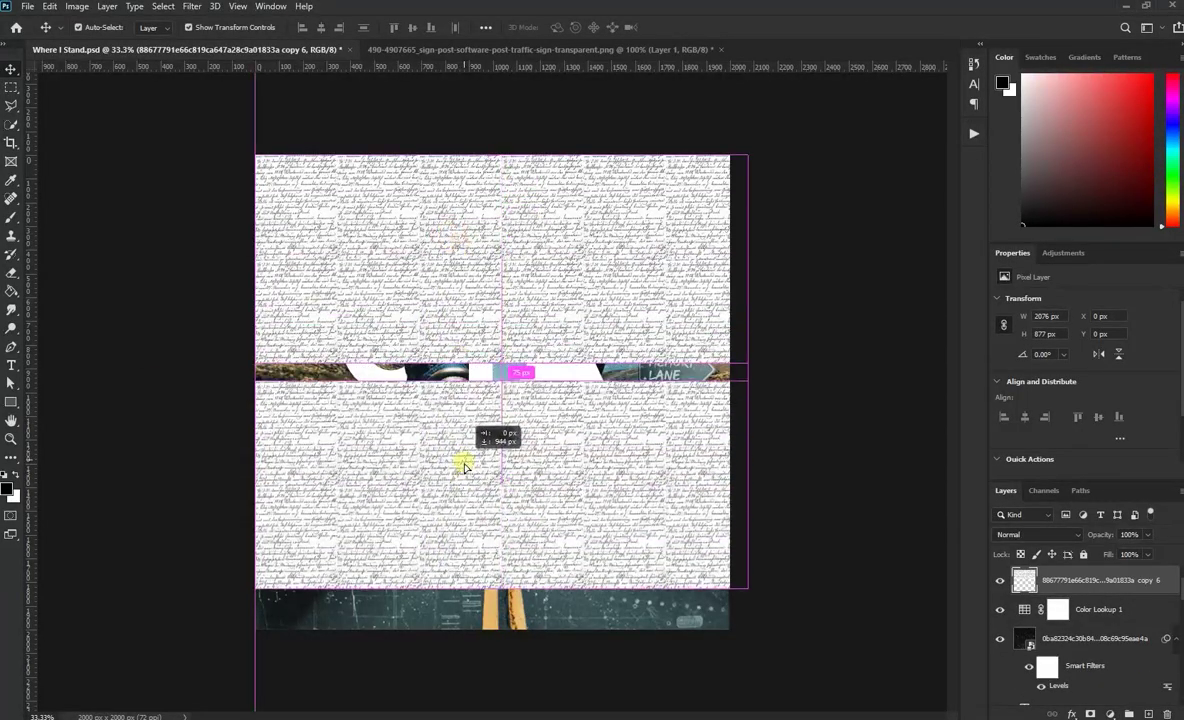
pyautogui.moveTo(450, 240); pyautogui.dragTo(463, 447)
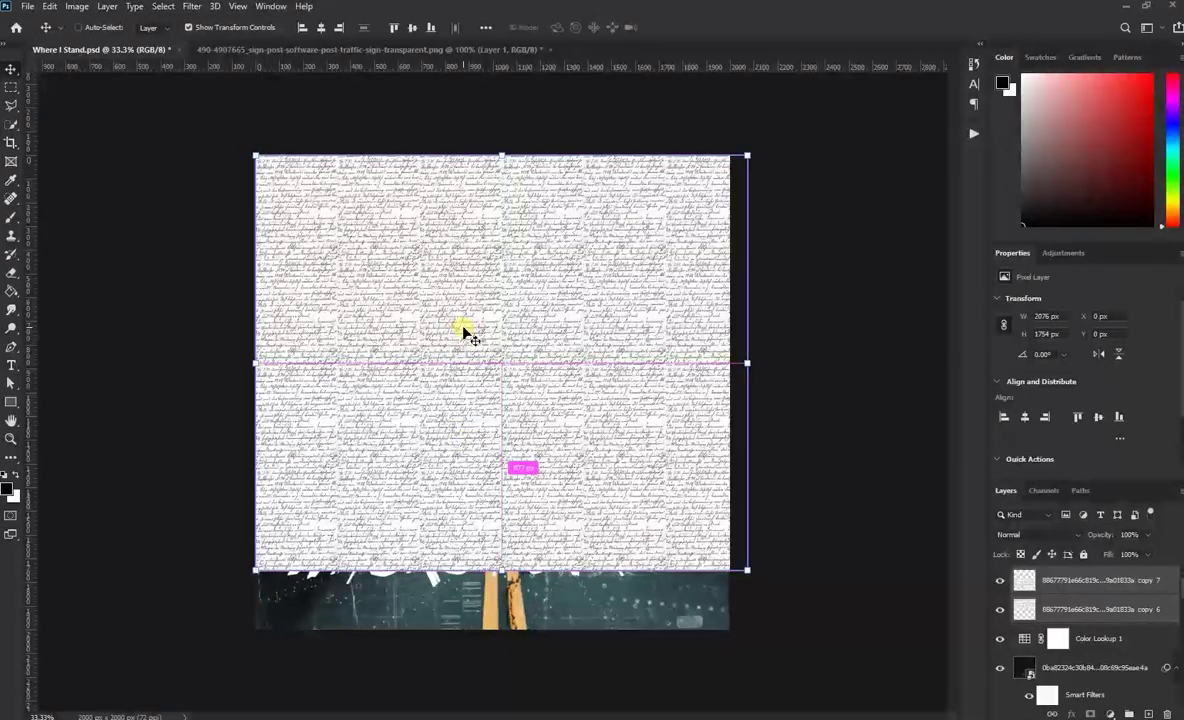
pyautogui.hotkey('ctrl', 'e')
pyautogui.moveTo(458, 245)
pyautogui.mouseDown()
pyautogui.moveTo(492, 665)
pyautogui.moveTo(470, 488)
pyautogui.mouseUp()
pyautogui.hotkey('ctrl', 'j')
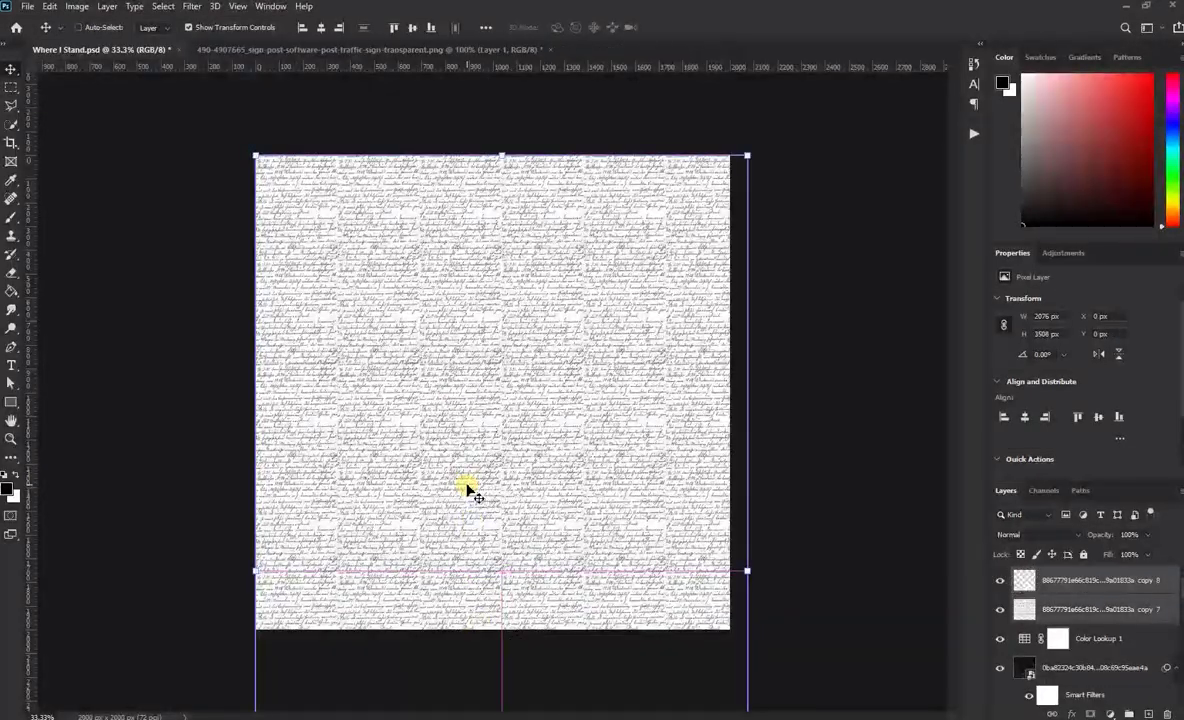
pyautogui.hotkey('ctrl', 'e')
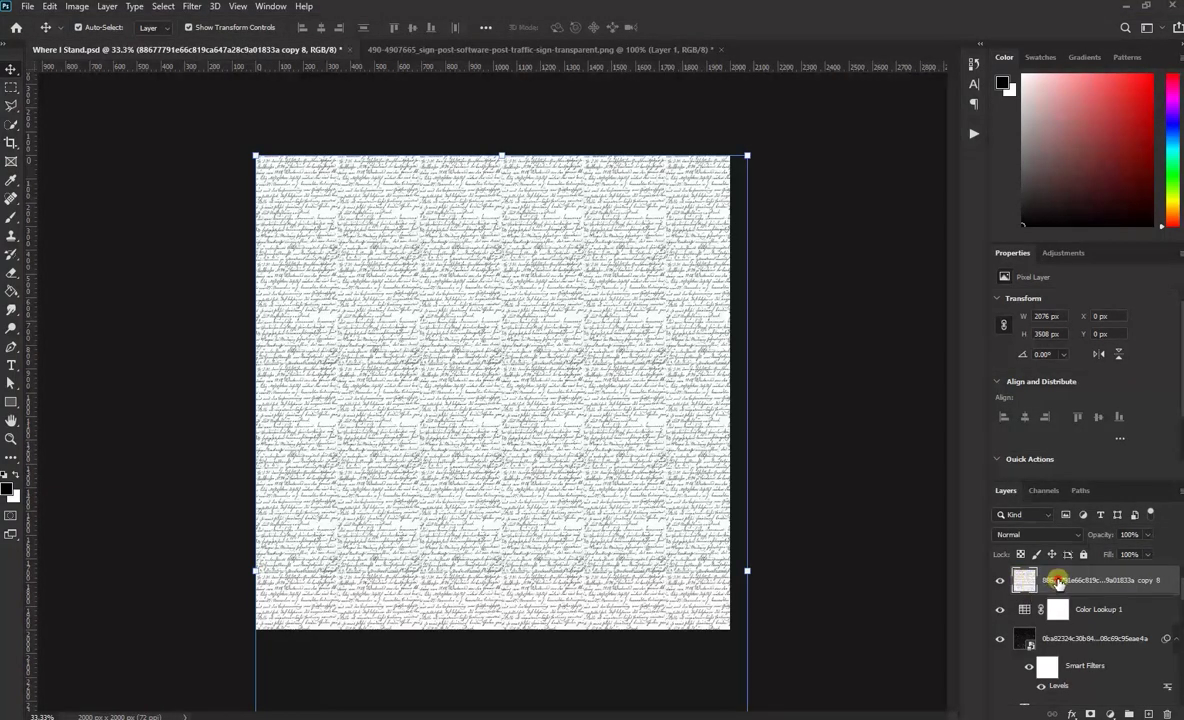
# Add a layer mask to the handwriting layer, fill it black, and set white as foreground
pyautogui.click(1090, 713)
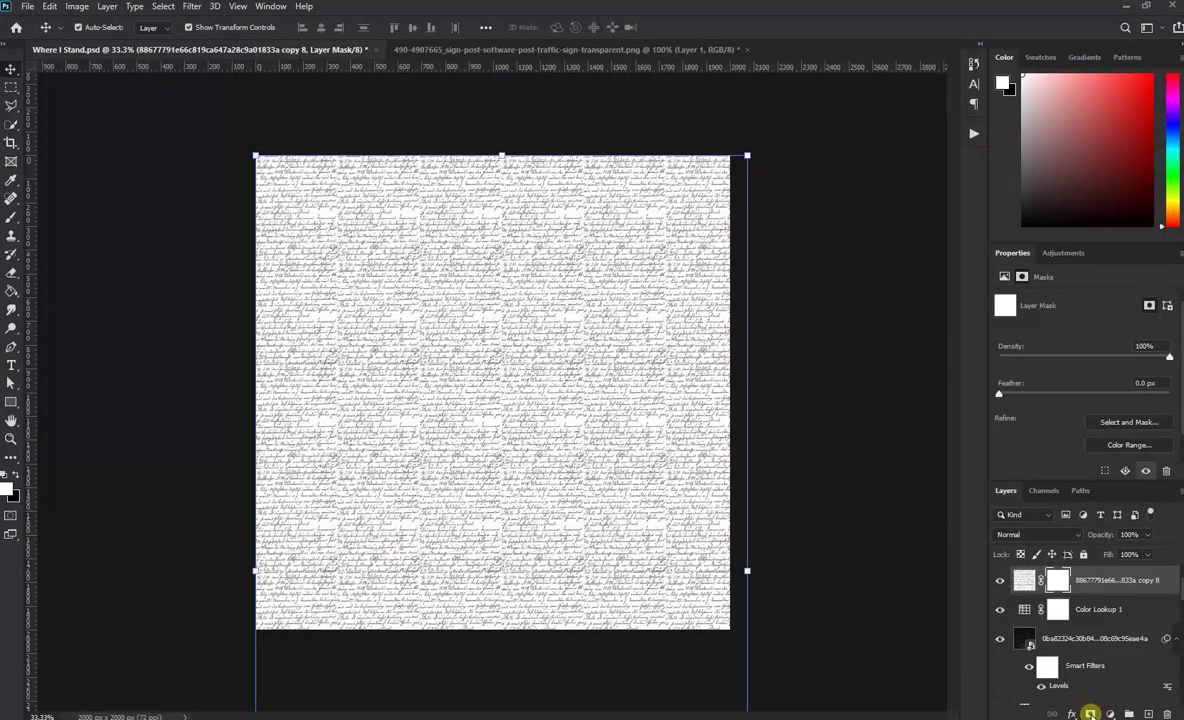
pyautogui.click(11, 287)
pyautogui.click(18, 478)
pyautogui.click(432, 472)
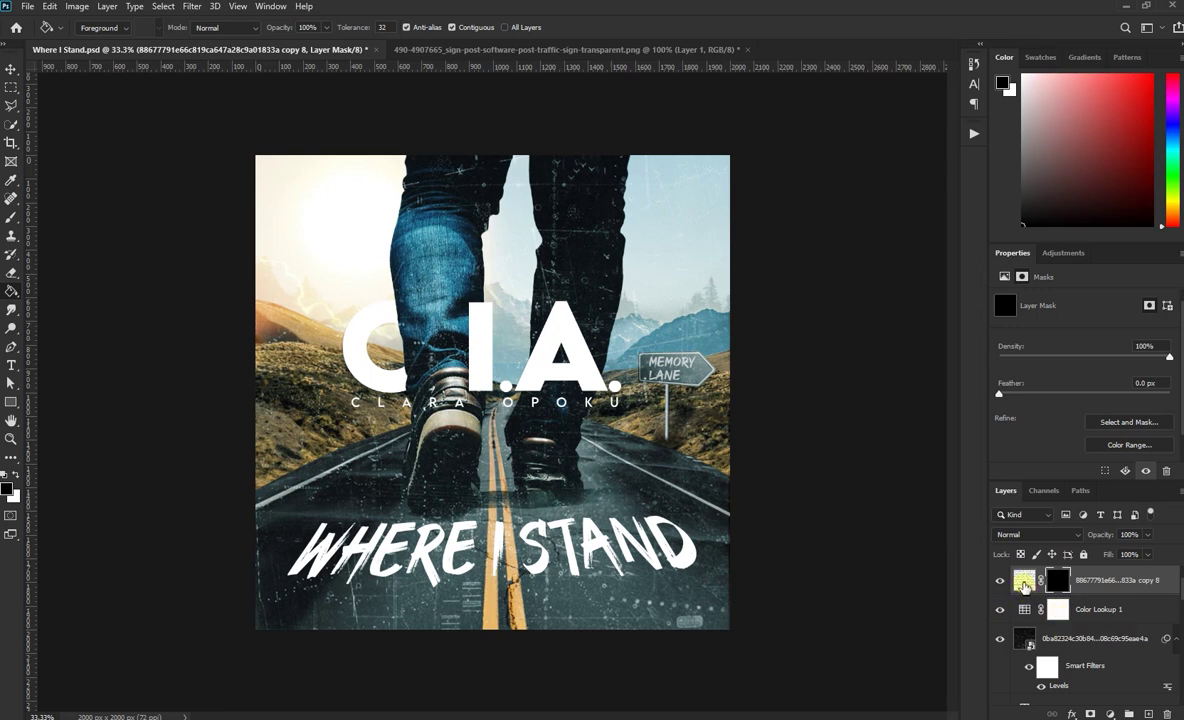
pyautogui.click(1023, 585)
pyautogui.click(14, 477)
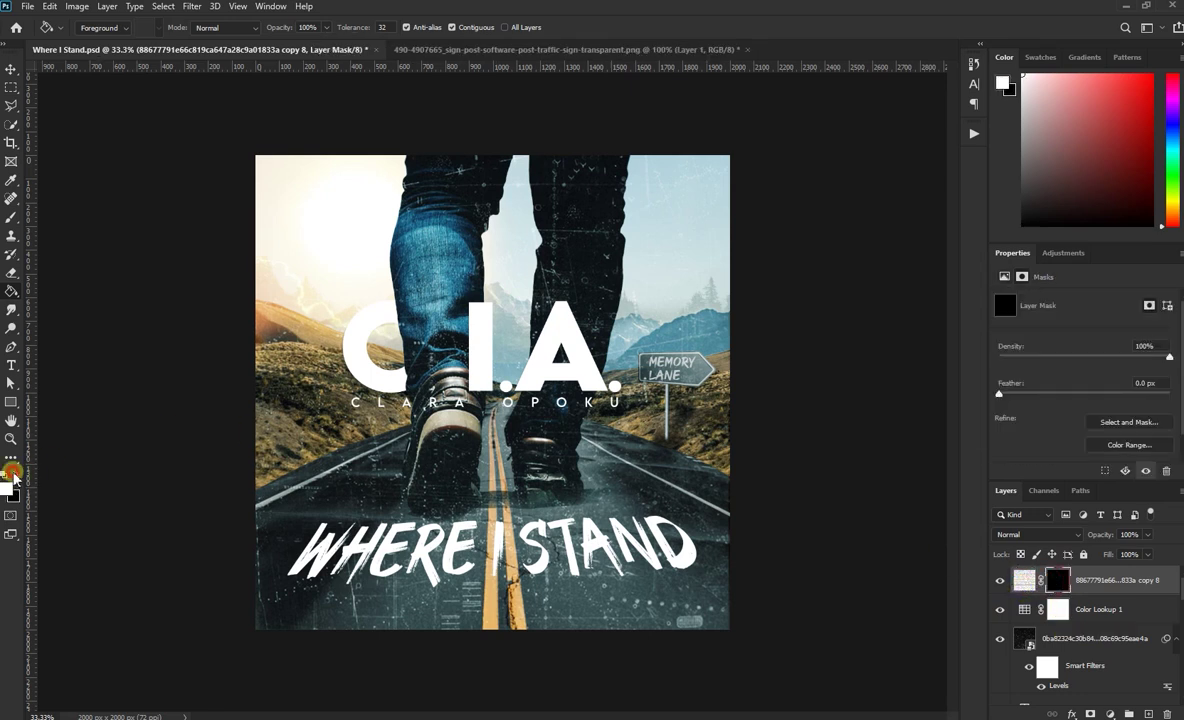
# Select the Brush tool with the Kyle's Ultimate Pastel Palooza preset
pyautogui.click(15, 216)
pyautogui.click(97, 28)
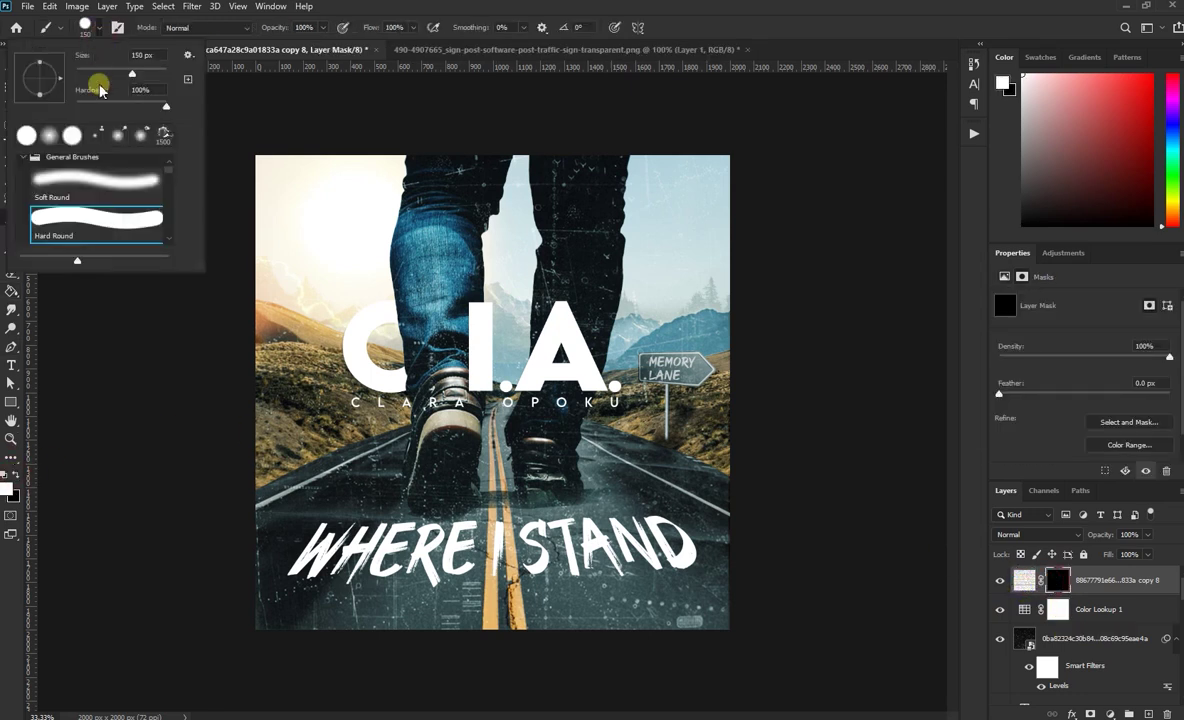
pyautogui.scroll(-2, 105, 222)
pyautogui.scroll(-3, 105, 225)
pyautogui.scroll(-3, 105, 225)
pyautogui.scroll(-3, 105, 228)
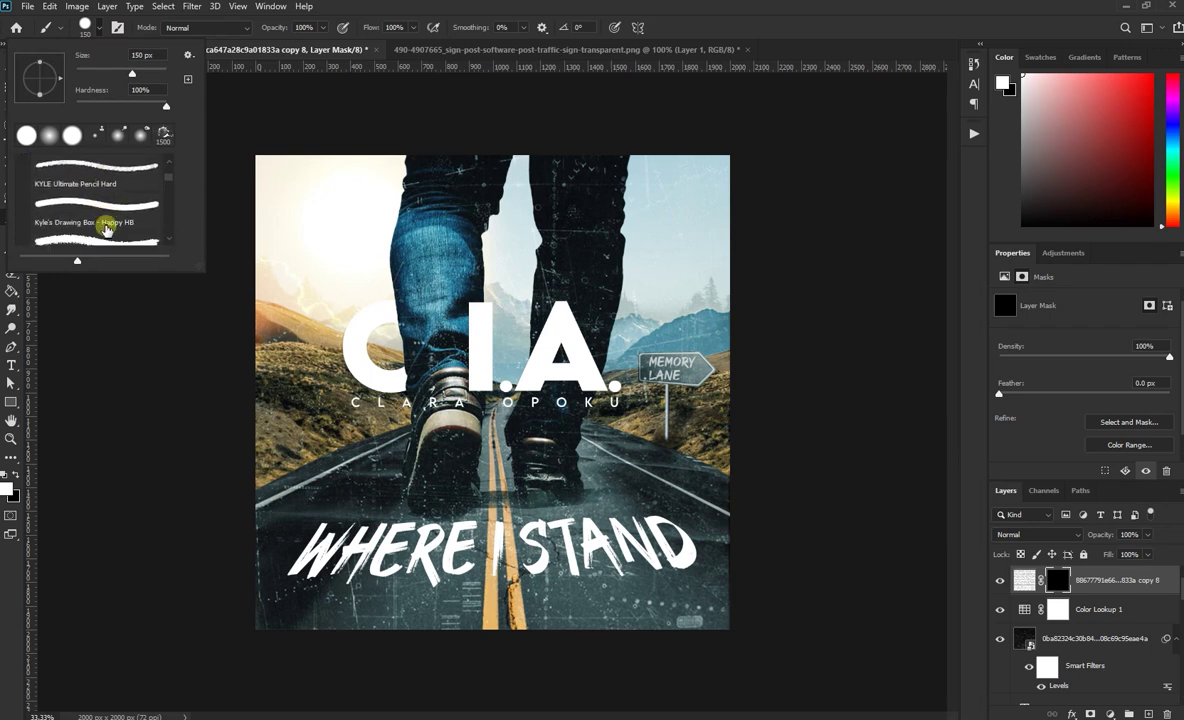
pyautogui.scroll(1, 105, 228)
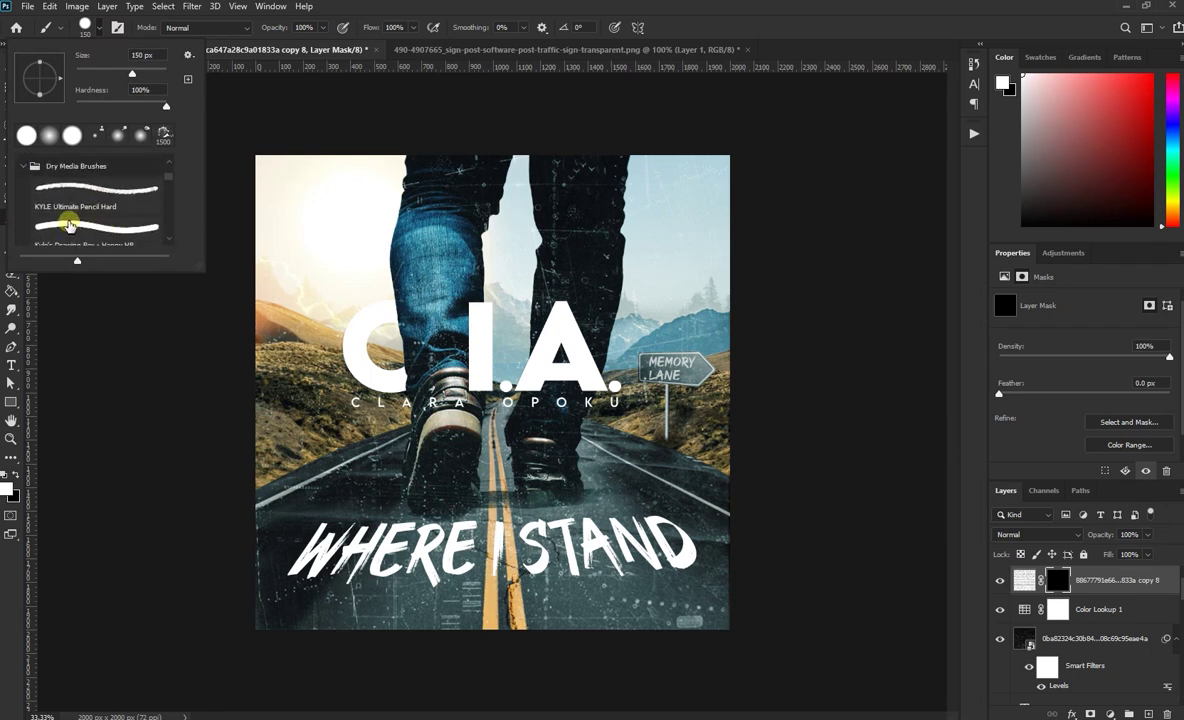
pyautogui.click(68, 225)
pyautogui.scroll(-1, 92, 205)
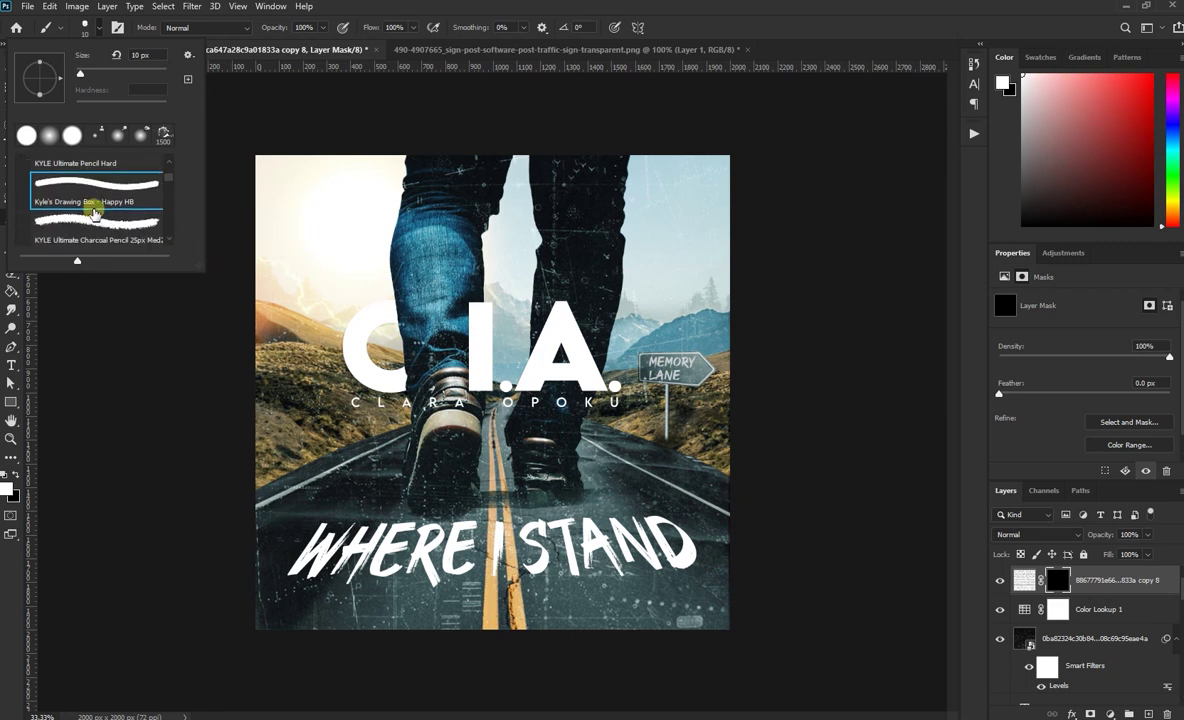
pyautogui.scroll(-1, 92, 210)
pyautogui.scroll(-1, 93, 213)
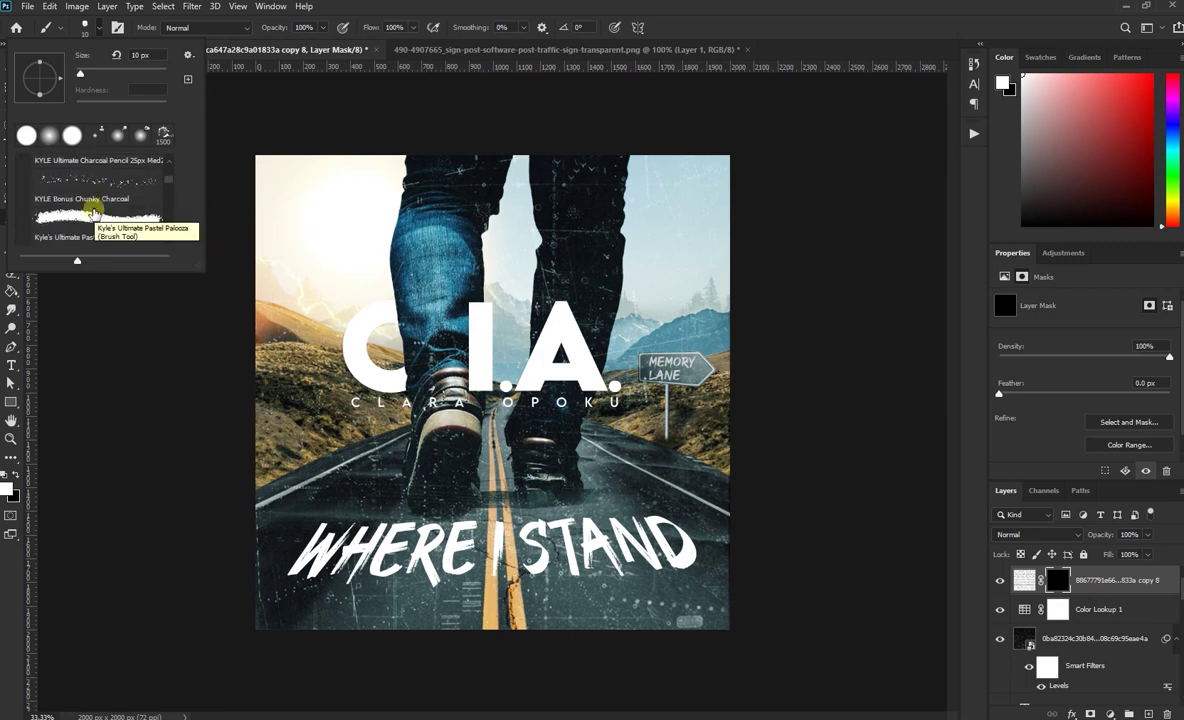
pyautogui.click(93, 213)
# Paint white torn-edge texture along the right, left, top and bottom borders of the mask
pyautogui.click(852, 24)
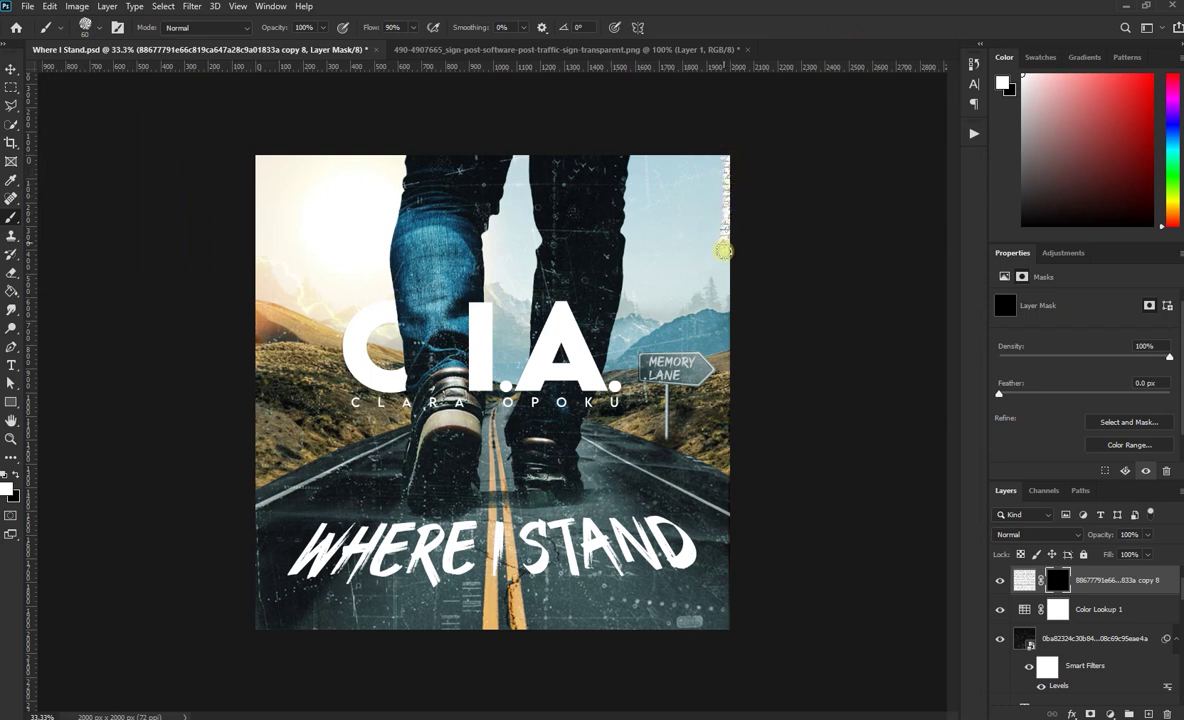
pyautogui.moveTo(731, 296)
pyautogui.mouseDown()
pyautogui.moveTo(729, 637)
pyautogui.moveTo(260, 630)
pyautogui.mouseUp()
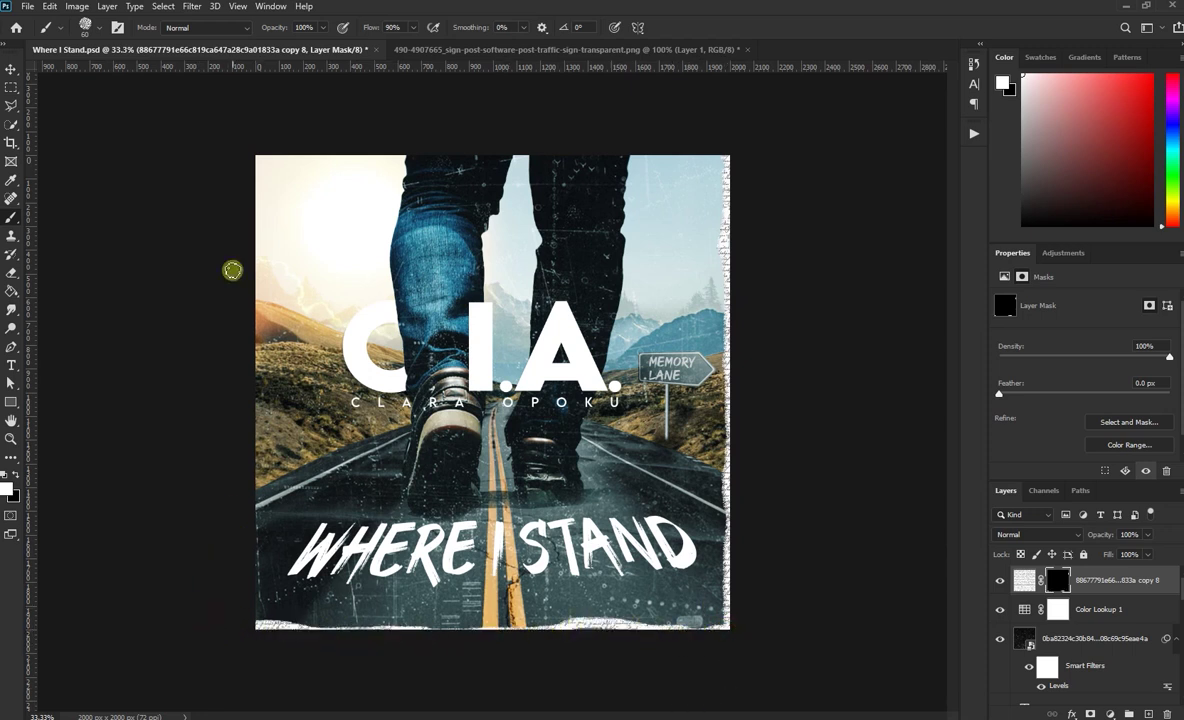
pyautogui.moveTo(252, 365); pyautogui.dragTo(254, 420)
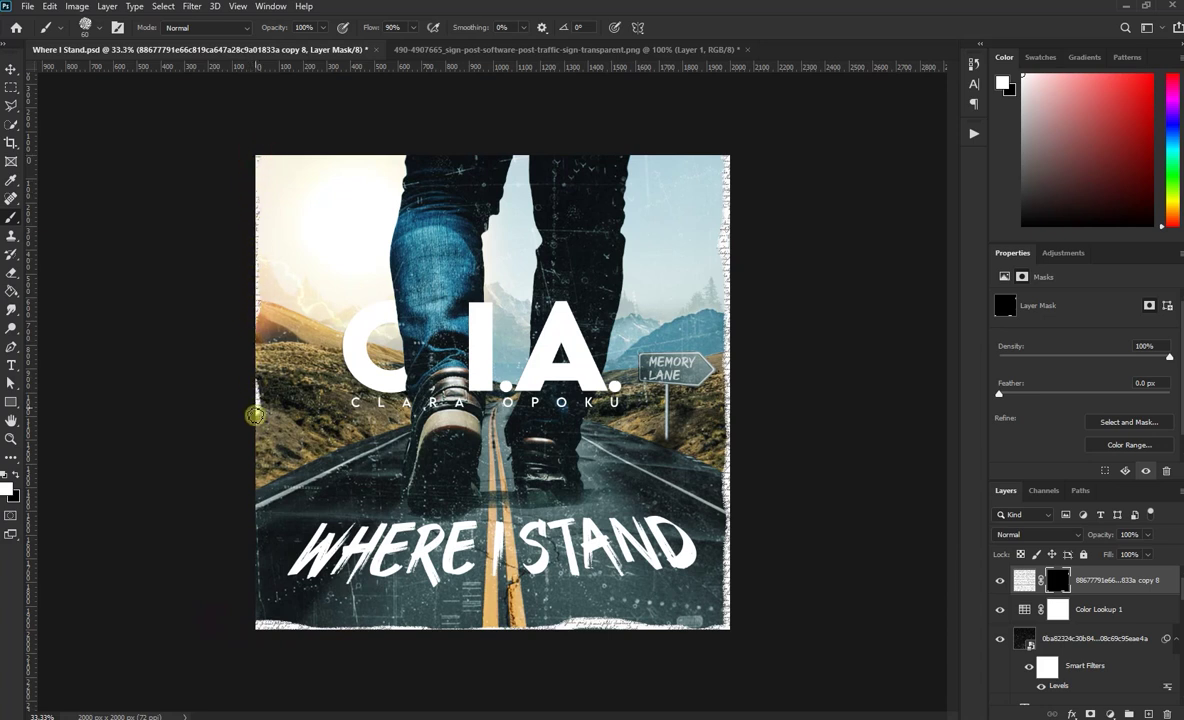
pyautogui.moveTo(248, 319); pyautogui.dragTo(257, 642)
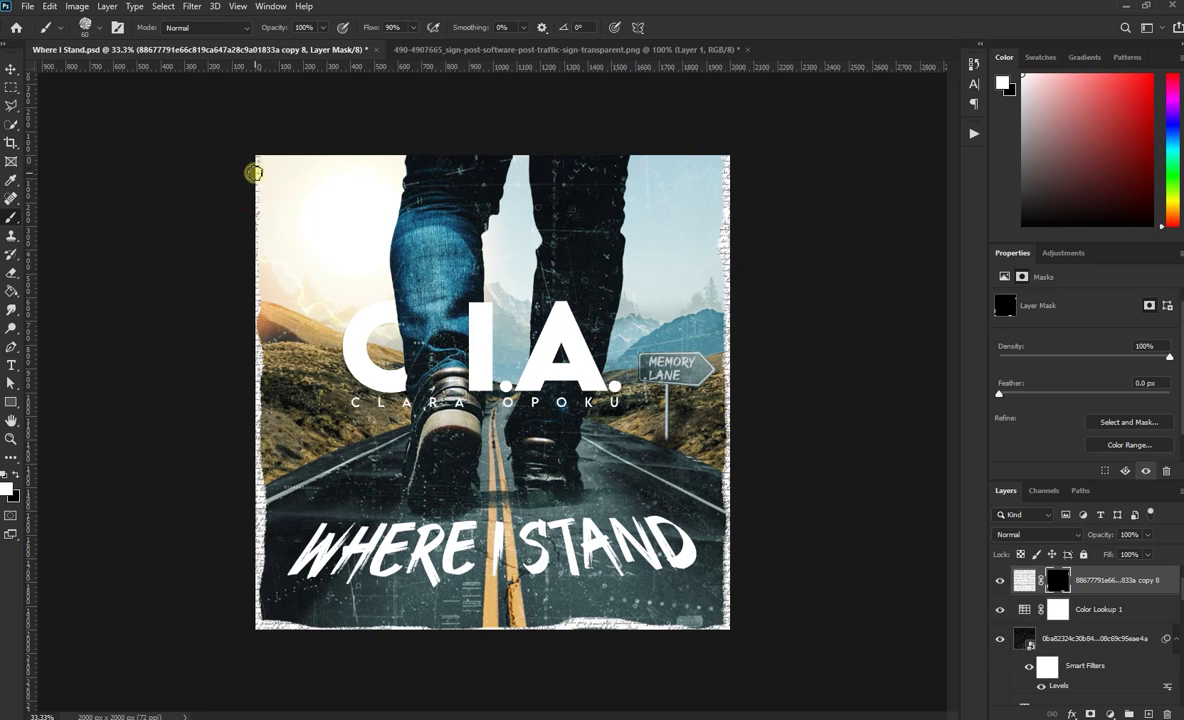
pyautogui.moveTo(259, 151); pyautogui.dragTo(685, 150)
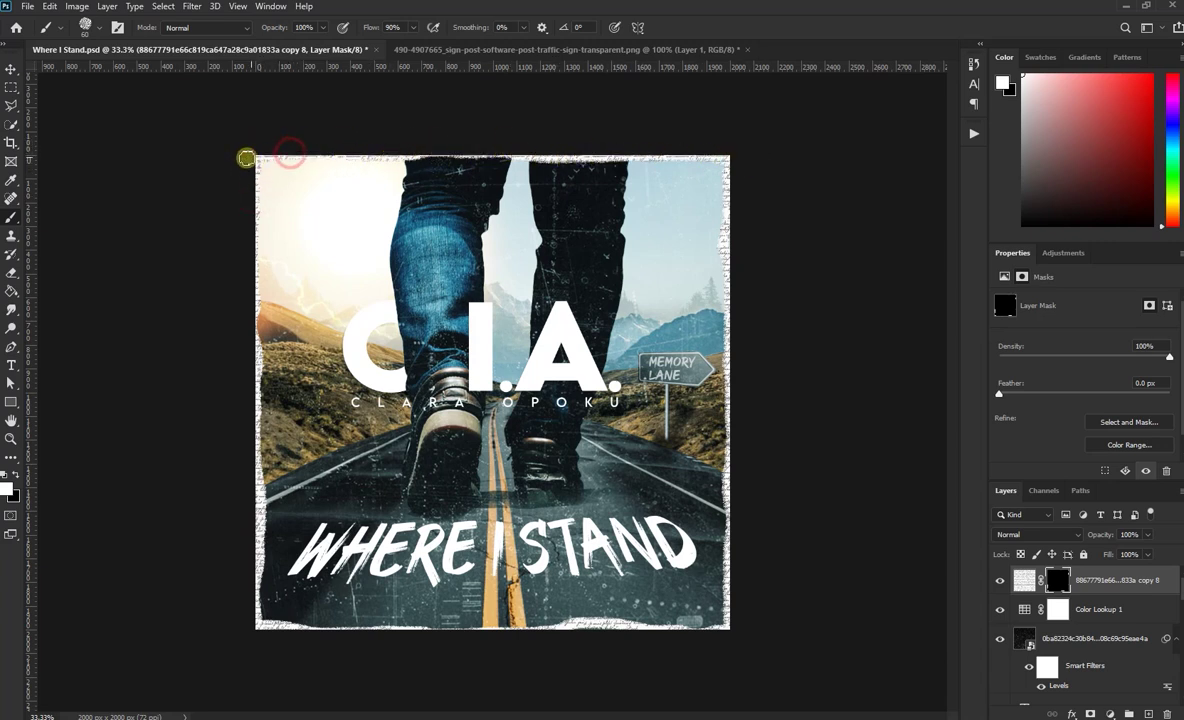
pyautogui.moveTo(265, 154); pyautogui.dragTo(254, 333)
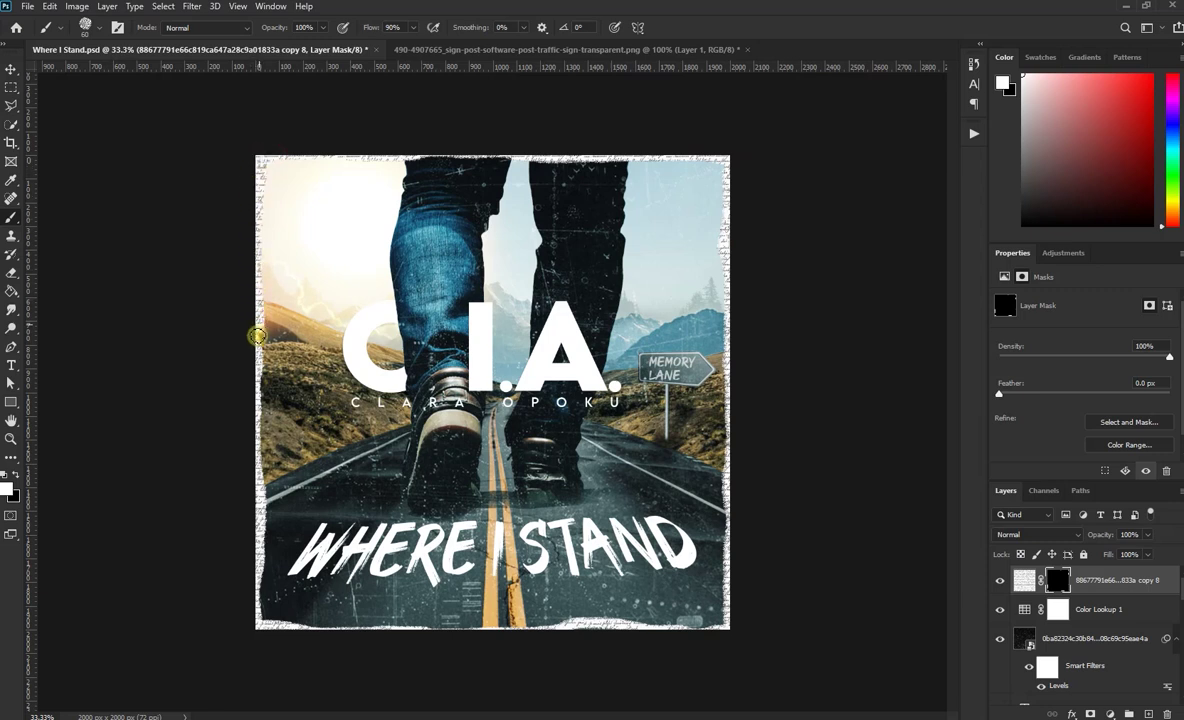
pyautogui.moveTo(441, 631)
pyautogui.mouseDown()
pyautogui.moveTo(733, 627)
pyautogui.moveTo(338, 627)
pyautogui.moveTo(329, 637)
pyautogui.mouseUp()
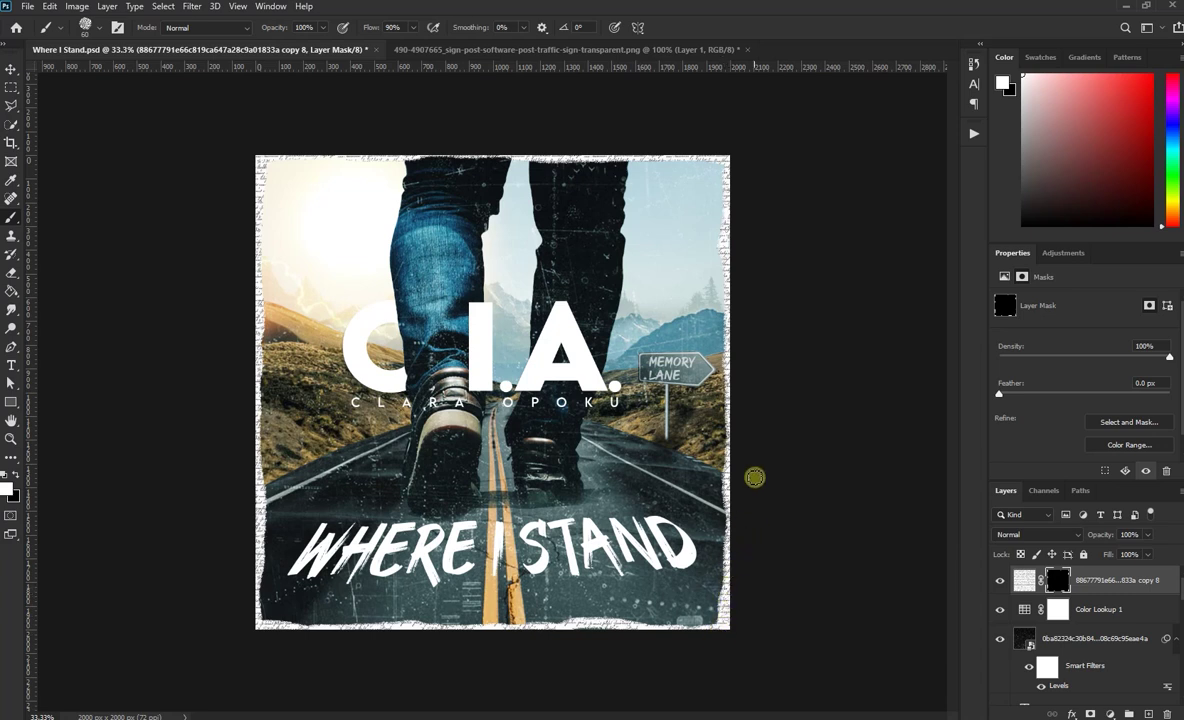
pyautogui.moveTo(409, 150); pyautogui.dragTo(753, 162)
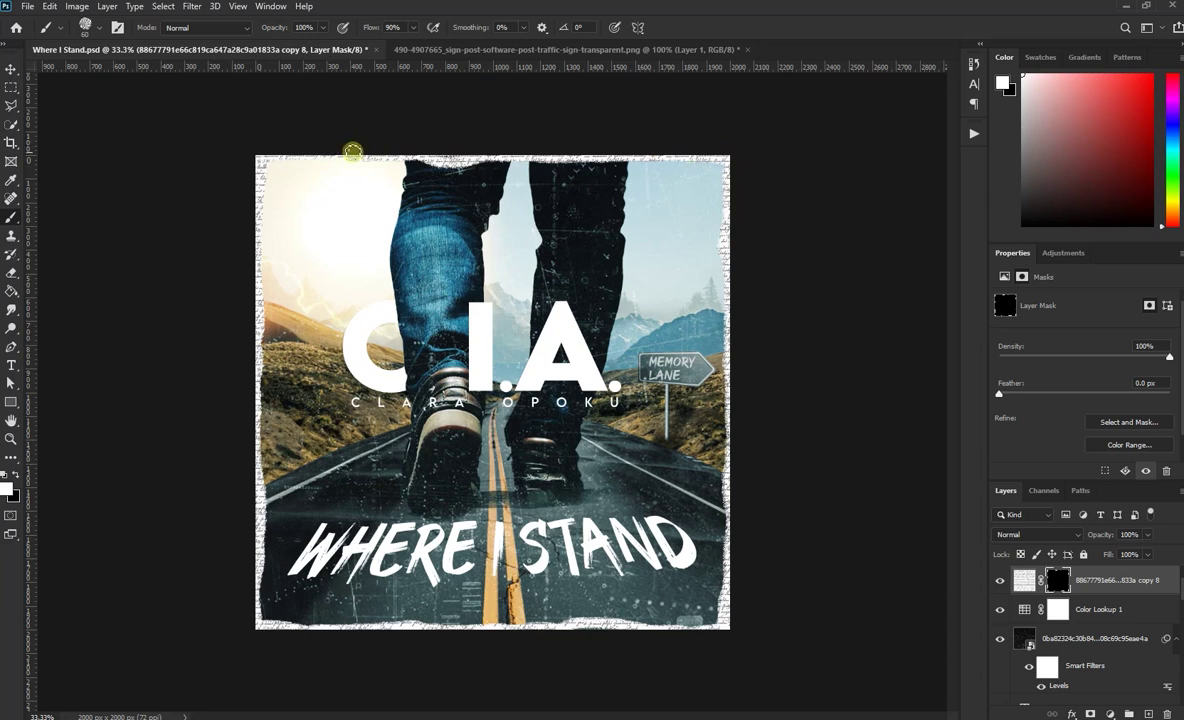
# Paint black along the top edge to hide texture there, then swap back to white
pyautogui.press('x')
pyautogui.moveTo(450, 160); pyautogui.dragTo(288, 158)
pyautogui.press('x')
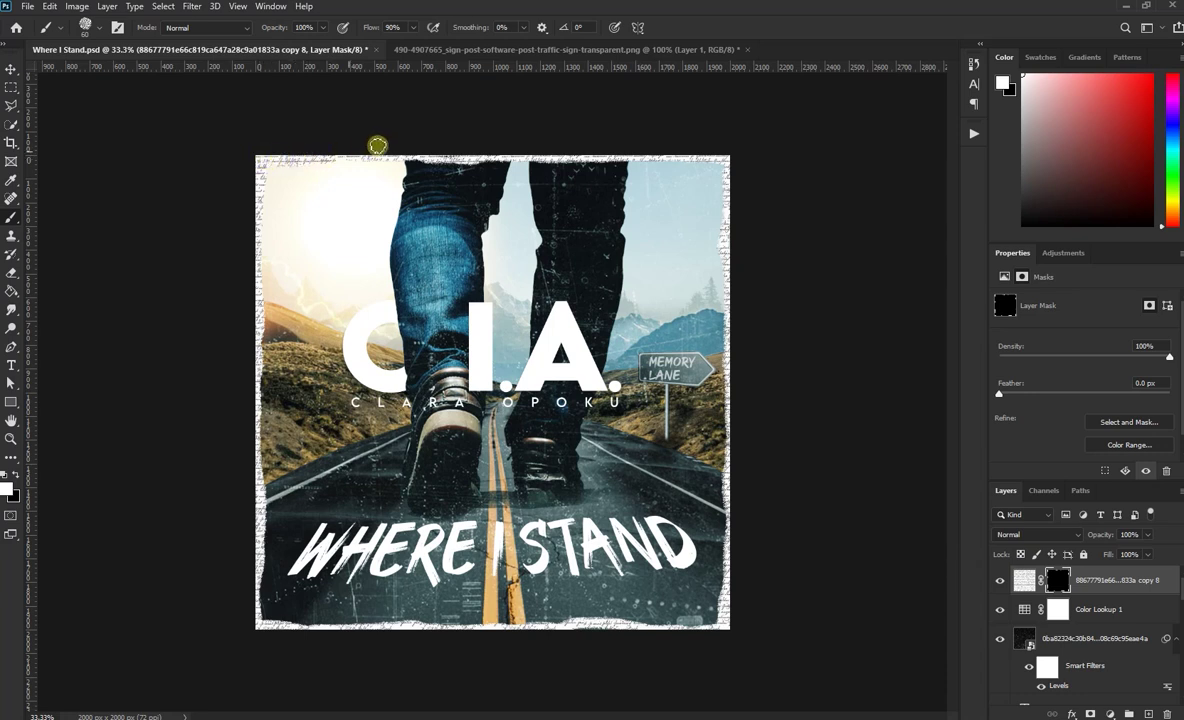
pyautogui.click(11, 68)
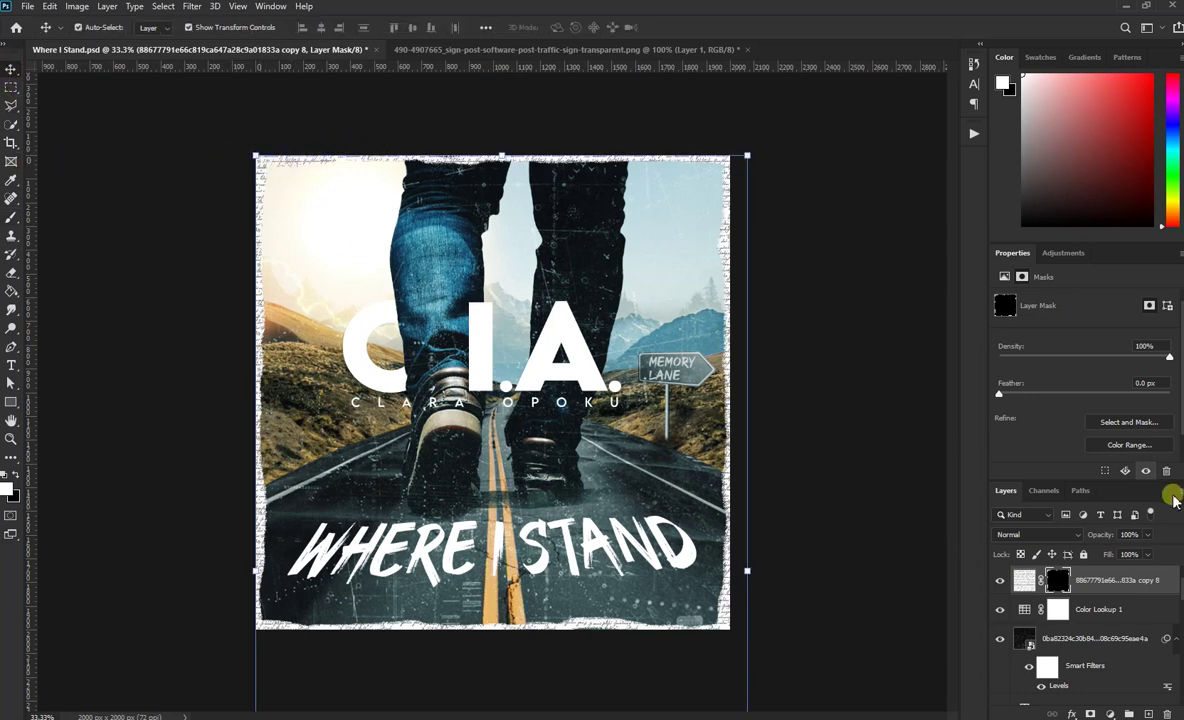
# Move the texture below Color Lookup 1 and give it a wide, soft drop shadow at 68% opacity
pyautogui.moveTo(1091, 580); pyautogui.dragTo(1100, 620)
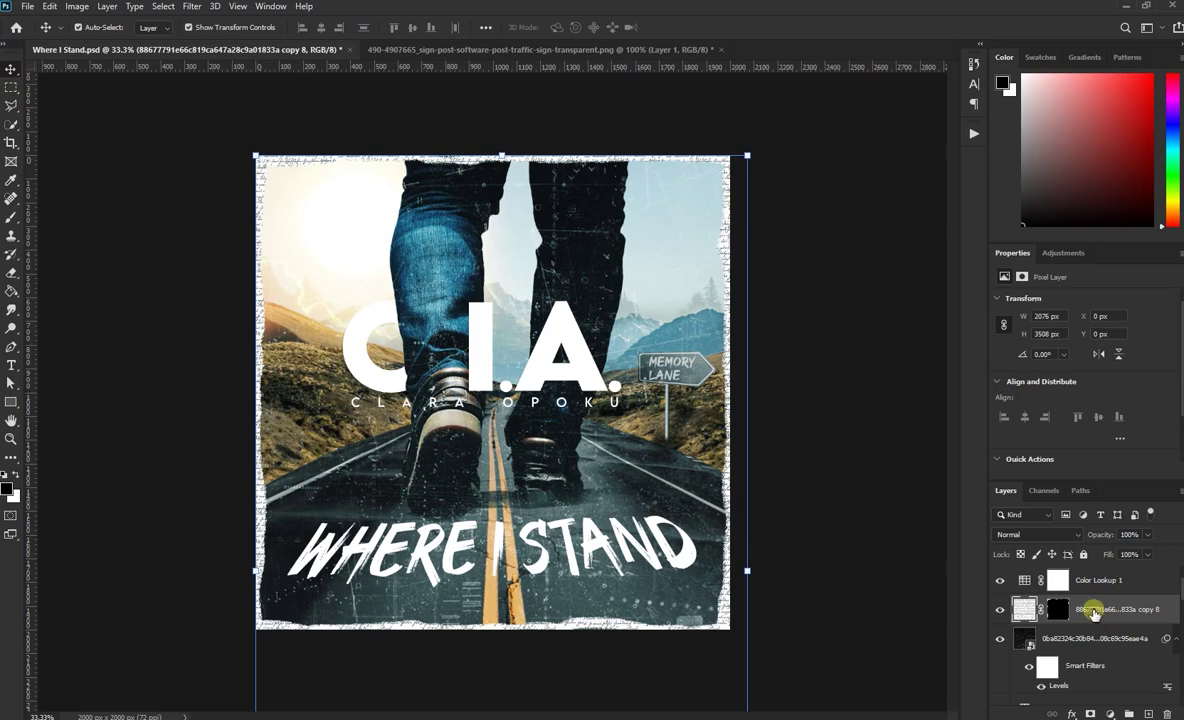
pyautogui.click(1073, 703)
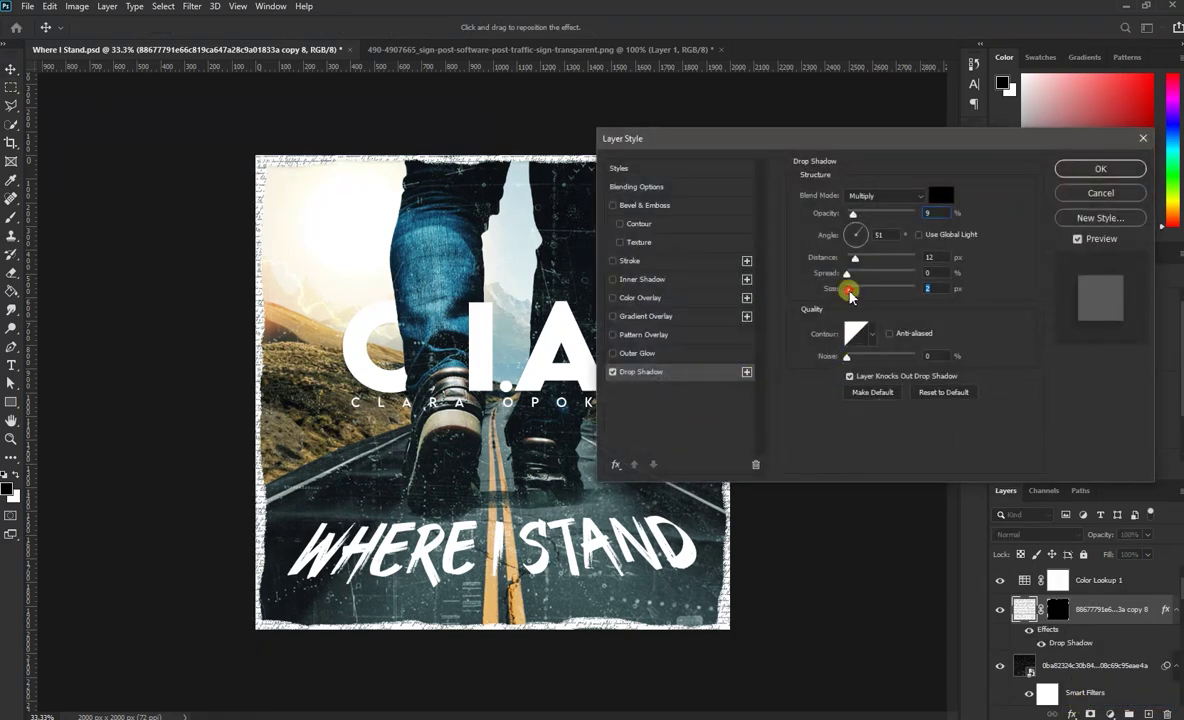
pyautogui.moveTo(847, 289); pyautogui.dragTo(858, 291)
pyautogui.moveTo(853, 214); pyautogui.dragTo(890, 216)
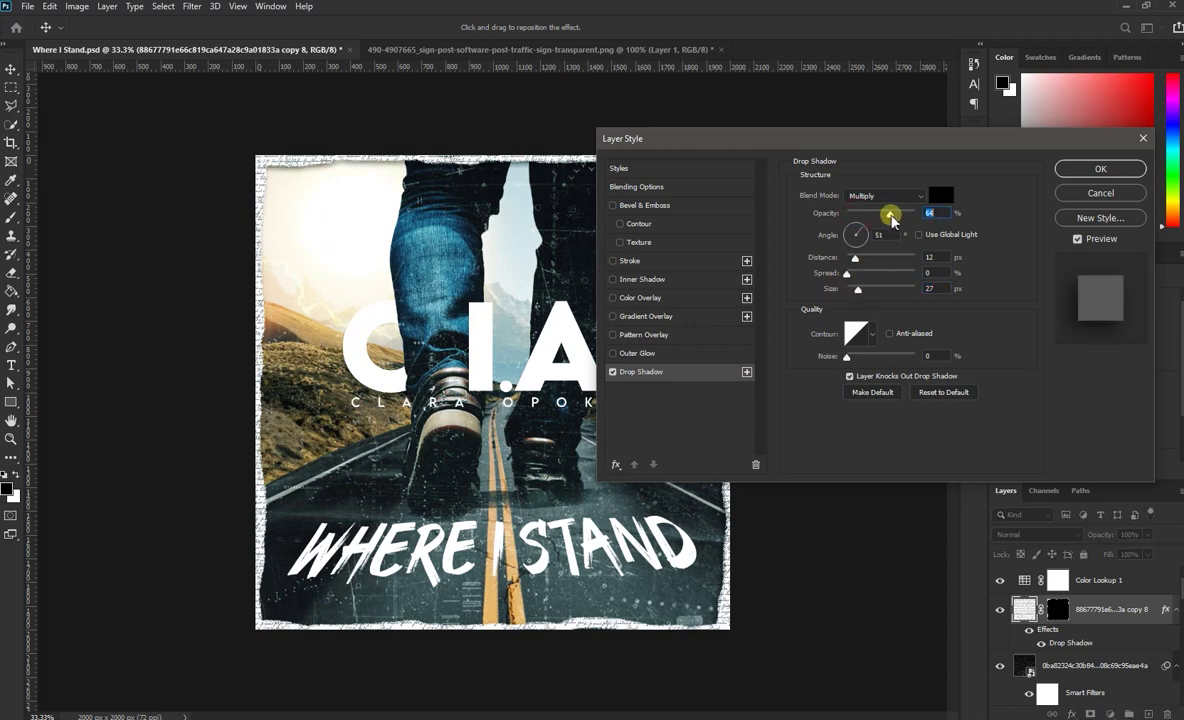
pyautogui.moveTo(858, 291); pyautogui.dragTo(894, 294)
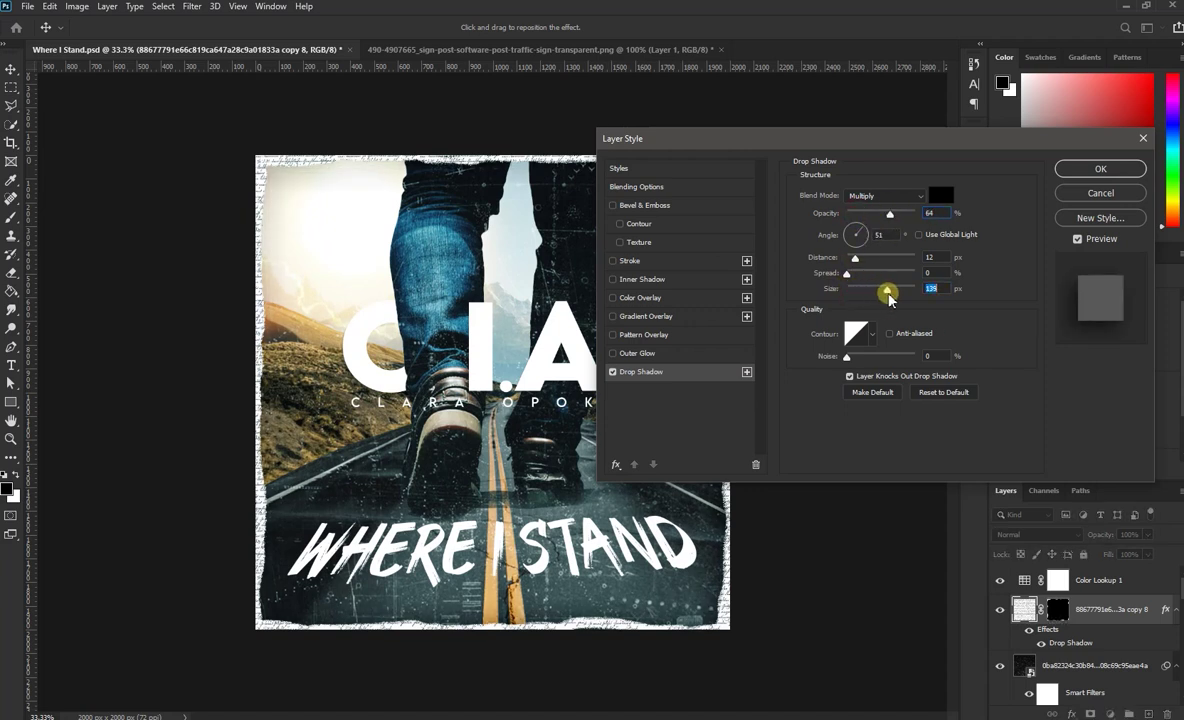
pyautogui.click(1090, 195)
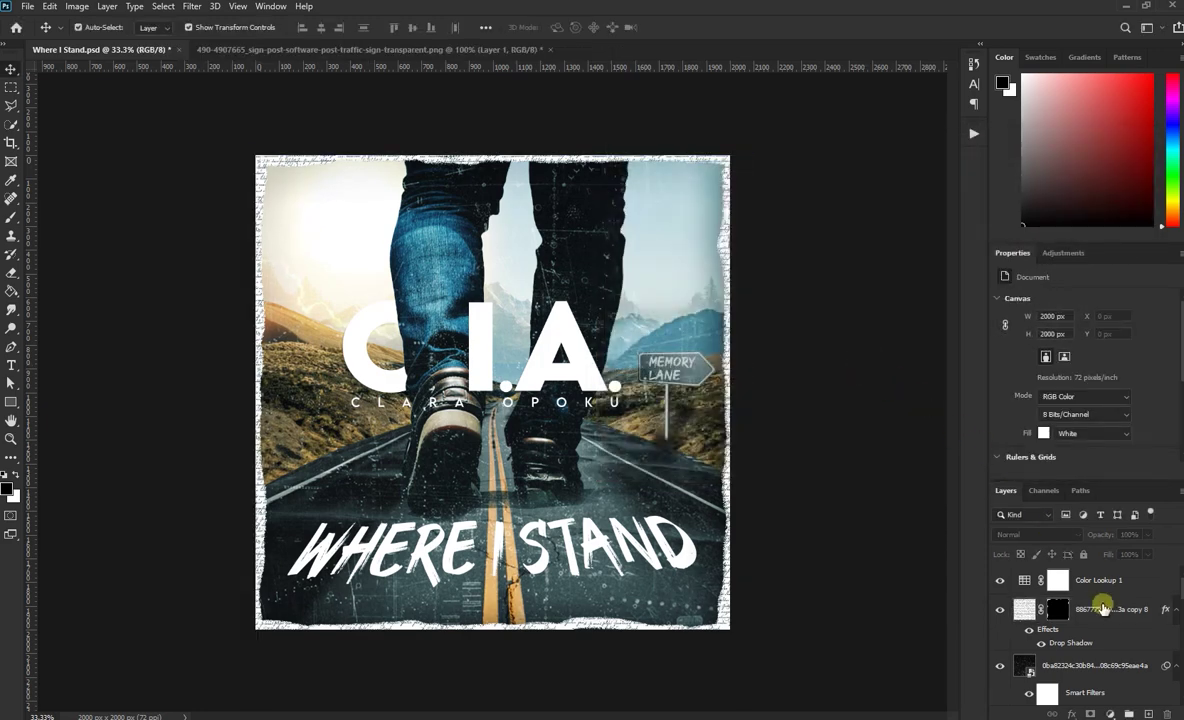
# Stamp all visible layers into merged Layer 6 above Color Lookup 1
pyautogui.click(1094, 578)
pyautogui.hotkey('ctrl', 'shift', 'alt', 'e')
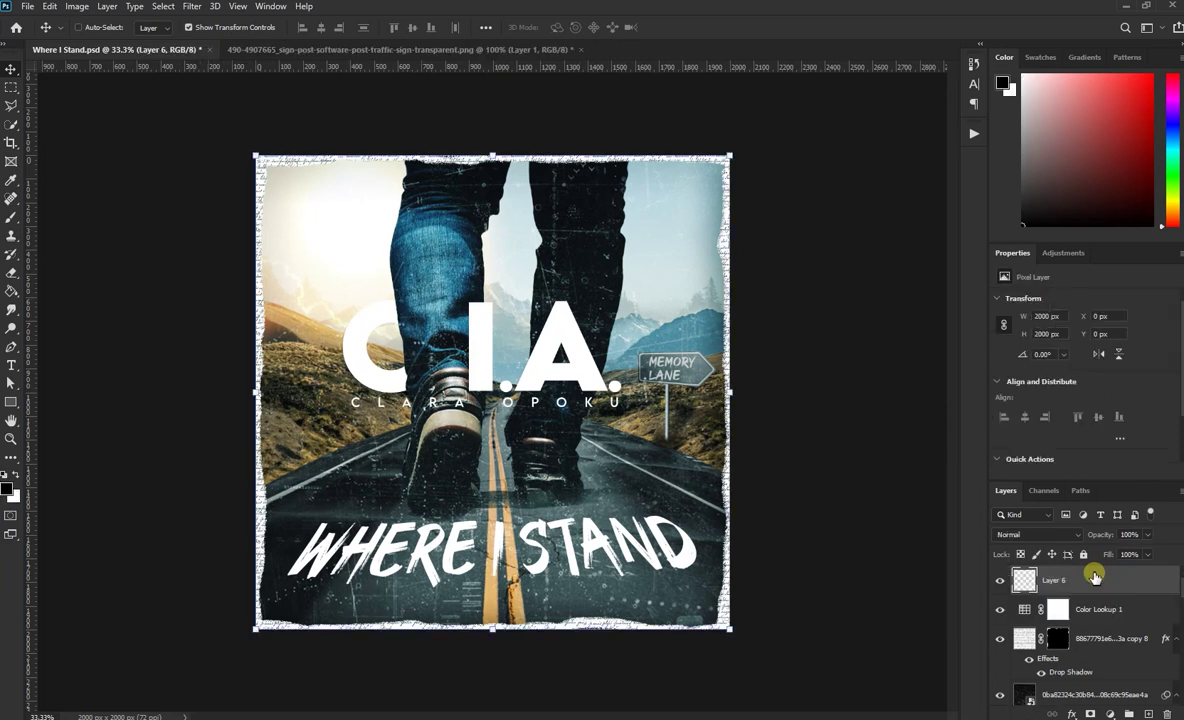
pyautogui.click(77, 6)
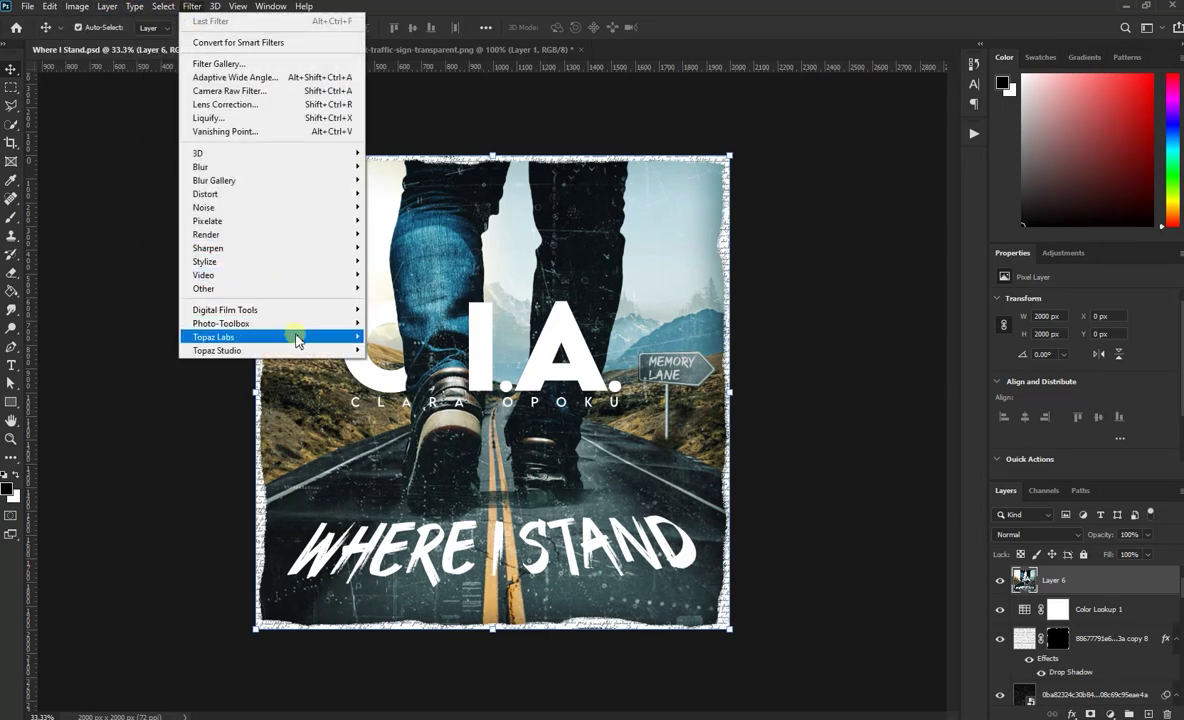
pyautogui.moveTo(214, 337)
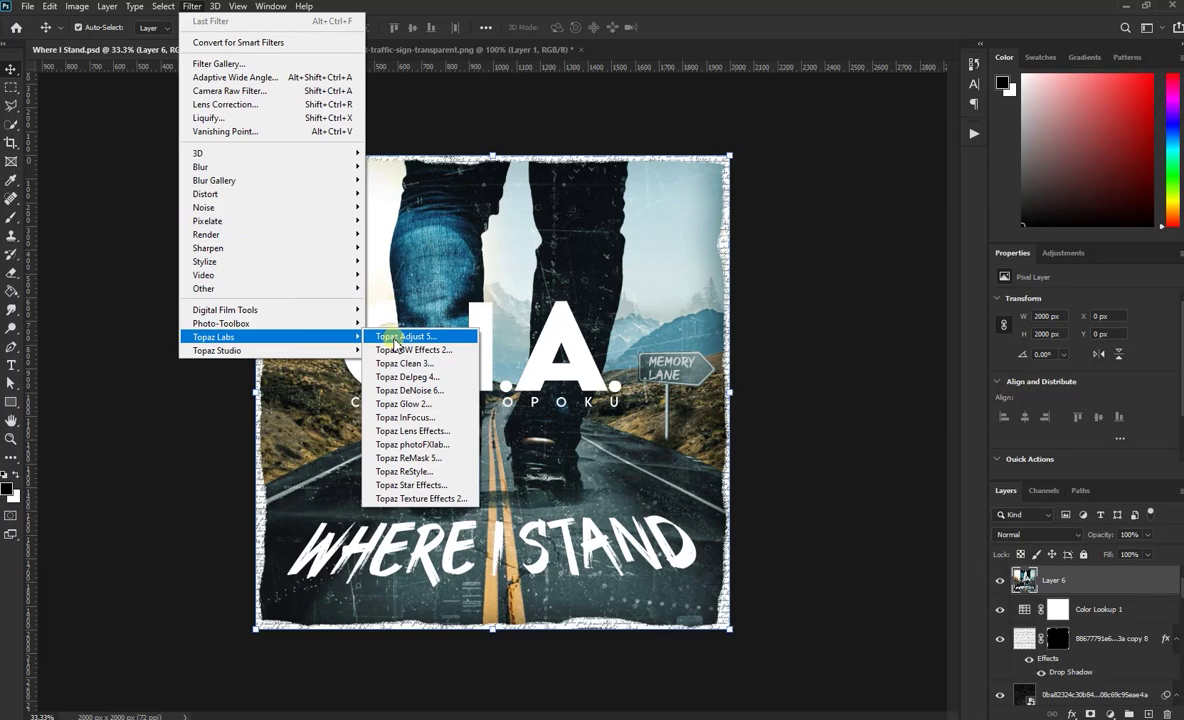
# Run Topaz Adjust 5 on Layer 6, compare Vintage Grunge presets, and settle on Vintage Grunge III
pyautogui.click(397, 337)
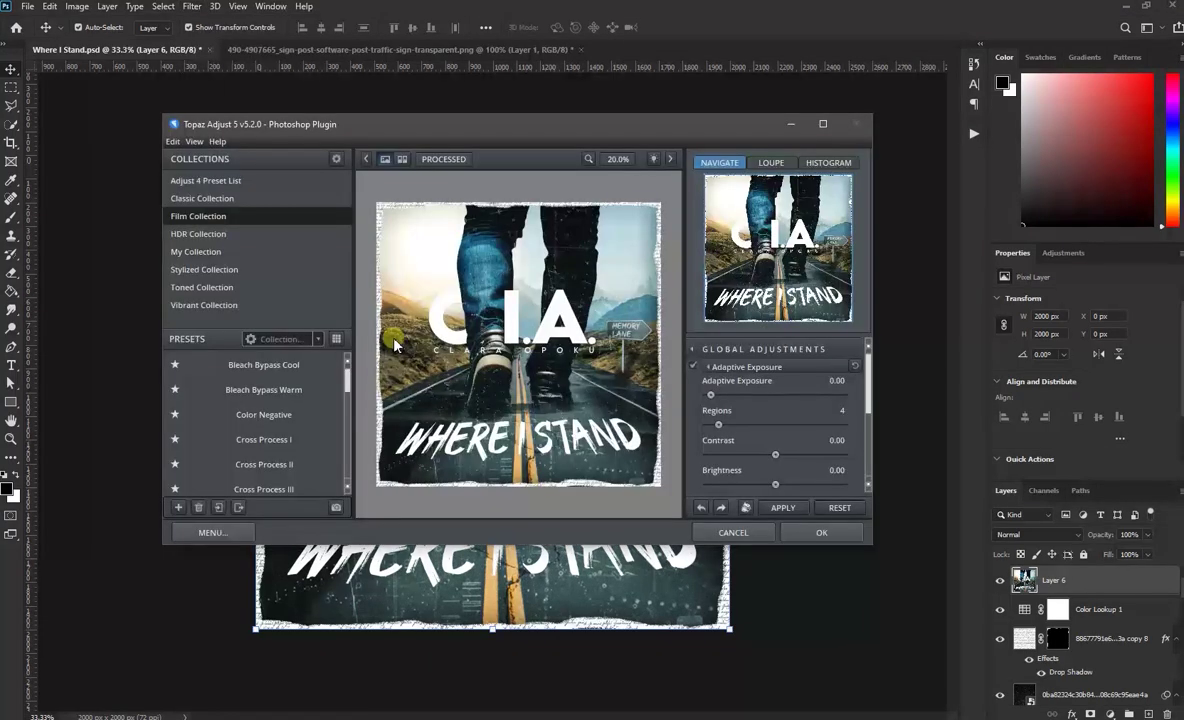
pyautogui.scroll(-3, 340, 415)
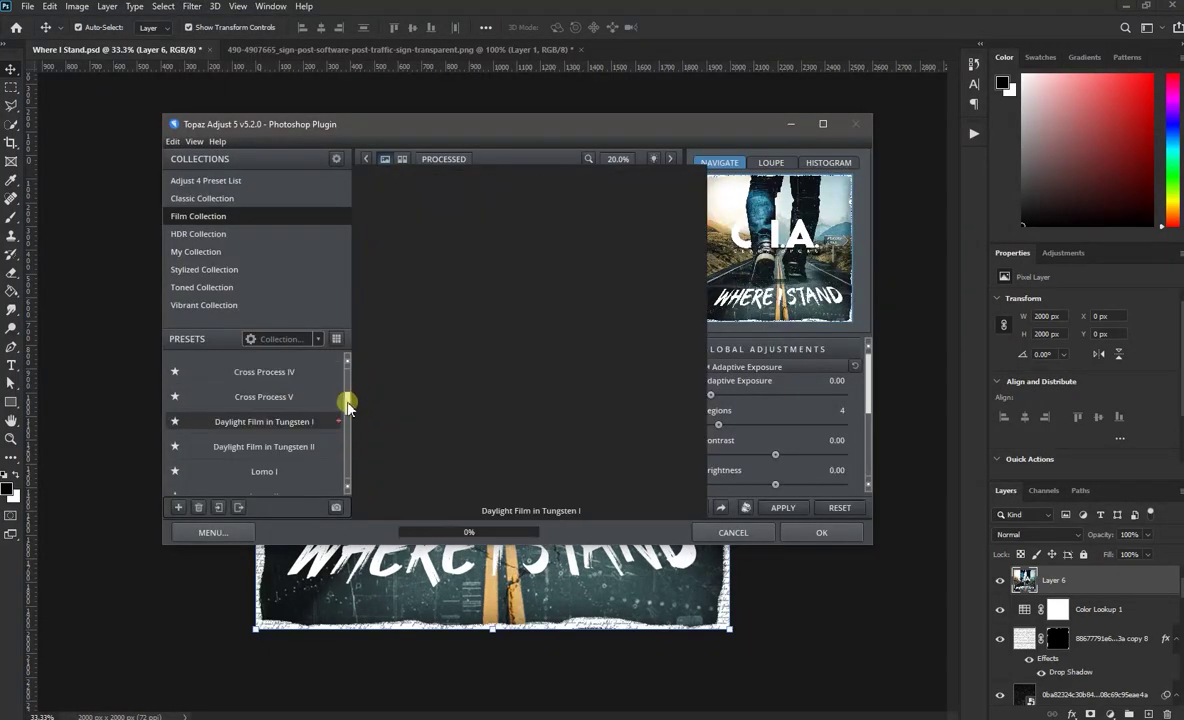
pyautogui.scroll(-5, 346, 420)
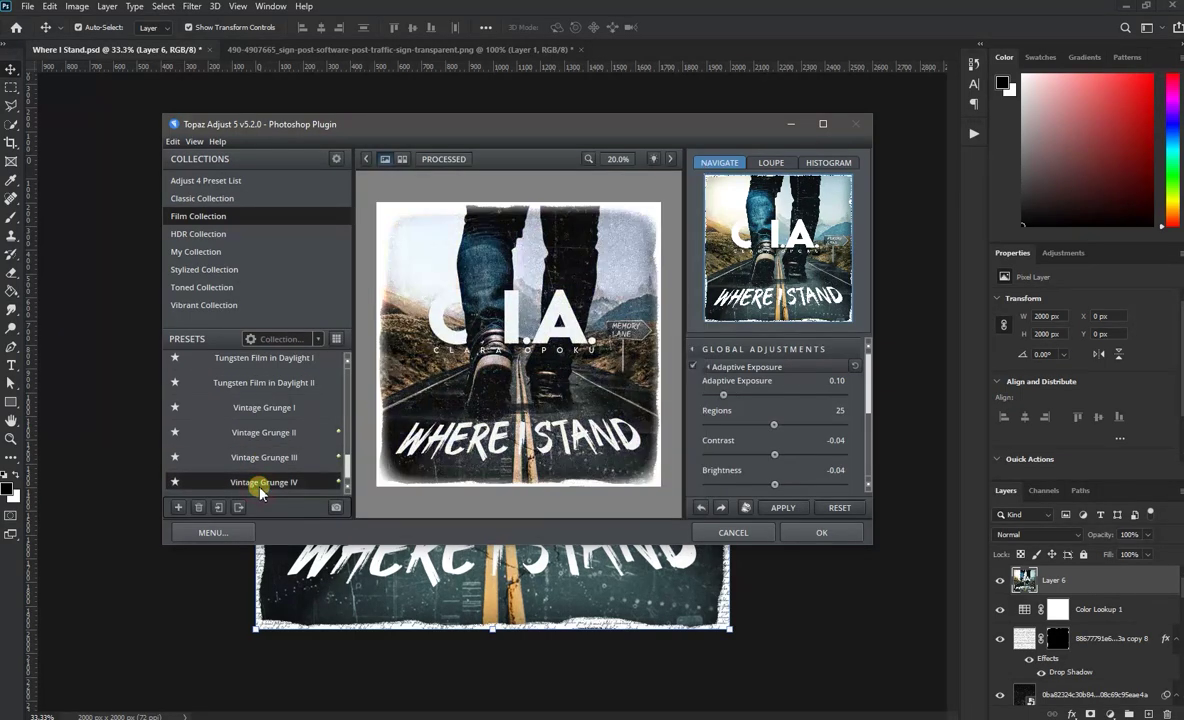
pyautogui.click(265, 460)
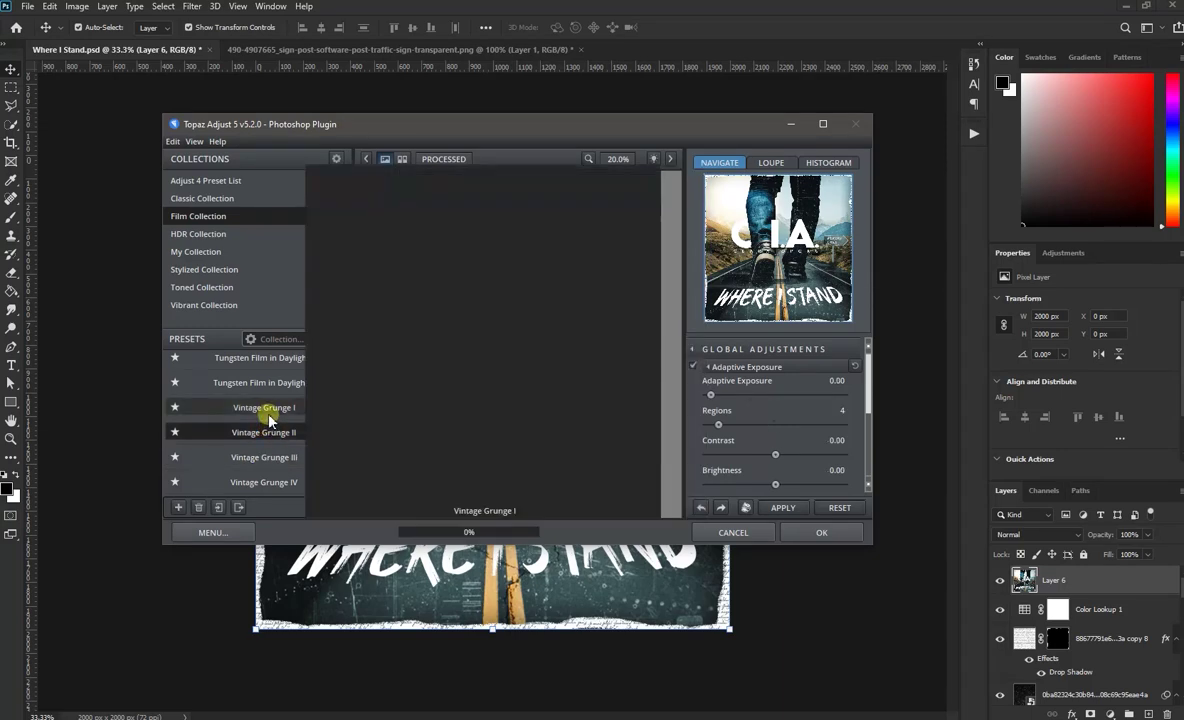
pyautogui.click(265, 410)
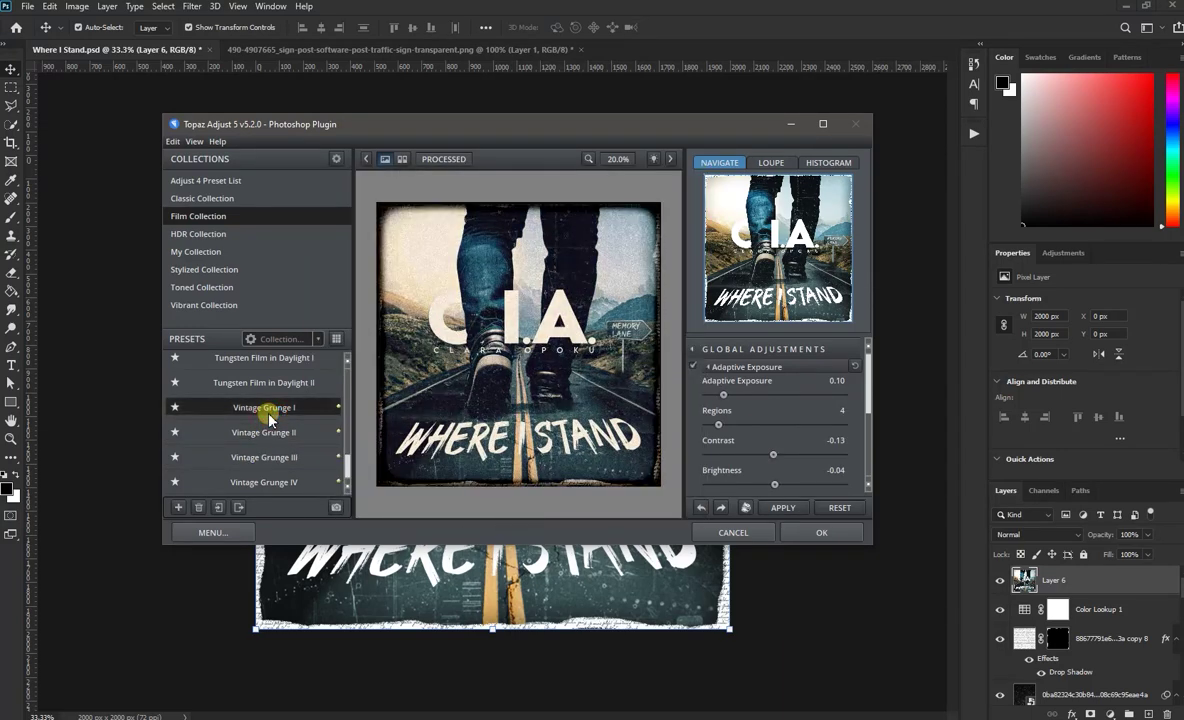
pyautogui.click(264, 460)
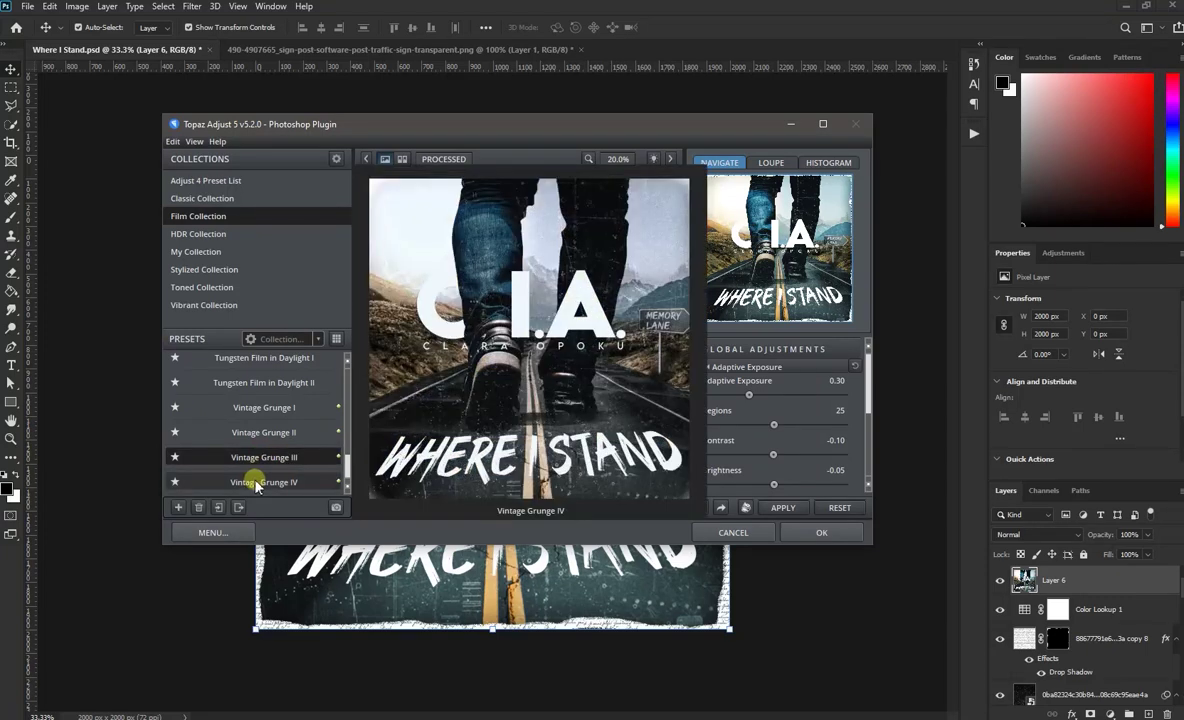
pyautogui.click(258, 484)
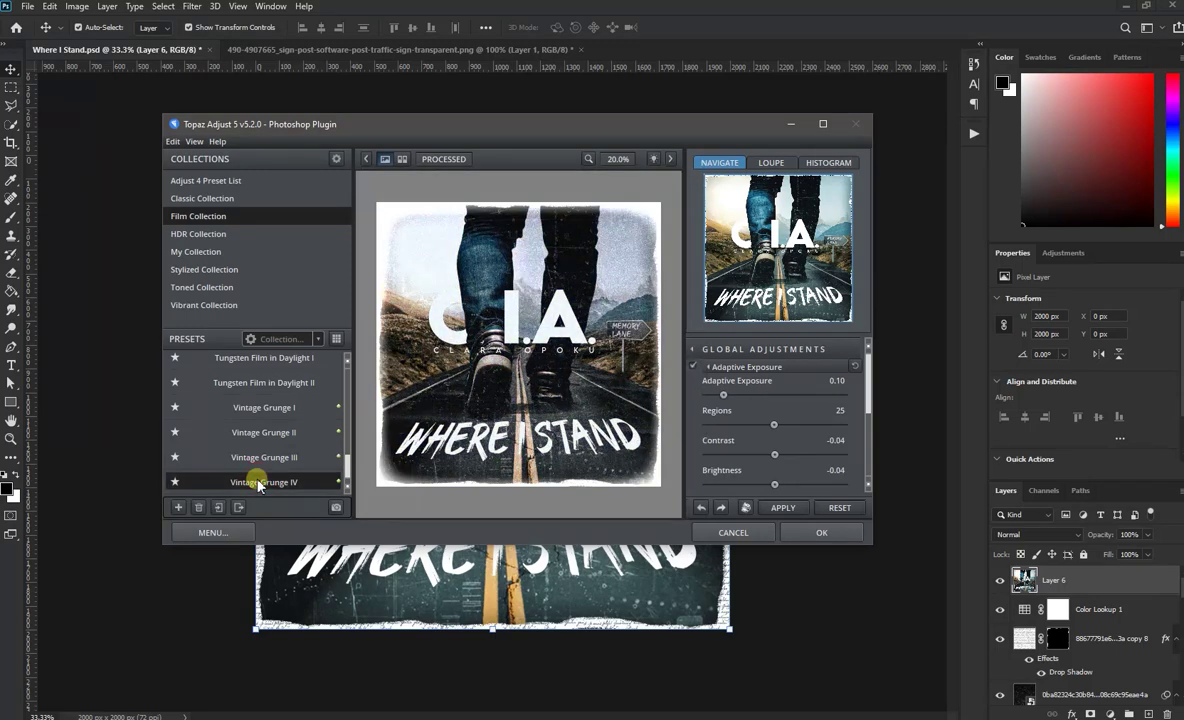
pyautogui.click(268, 460)
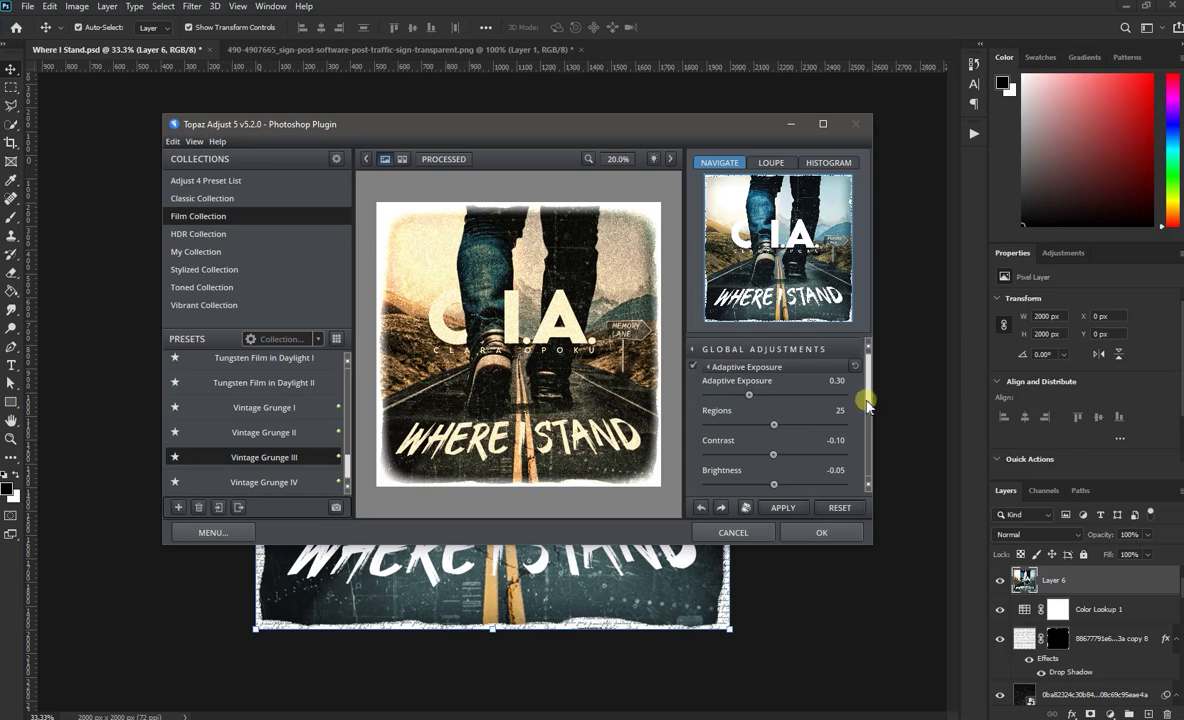
pyautogui.scroll(-5, 805, 425)
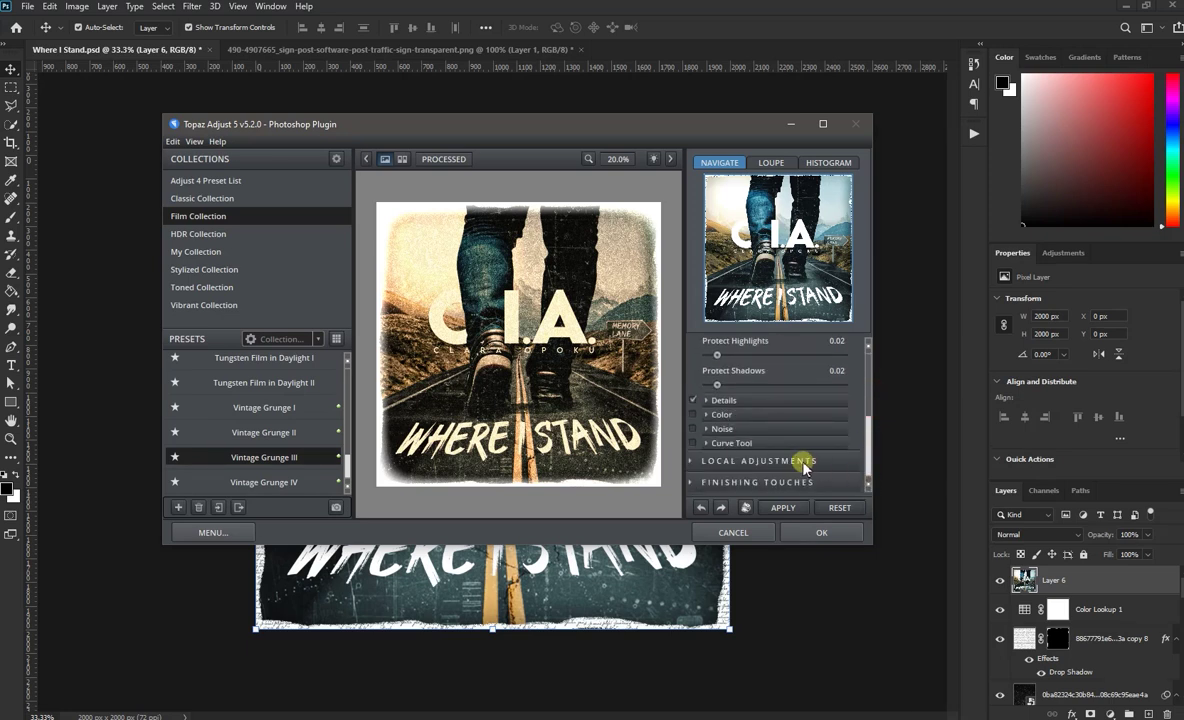
# Set the vignette to size 1.00 and transition 0.60, and the warmth to 0.07
pyautogui.click(742, 459)
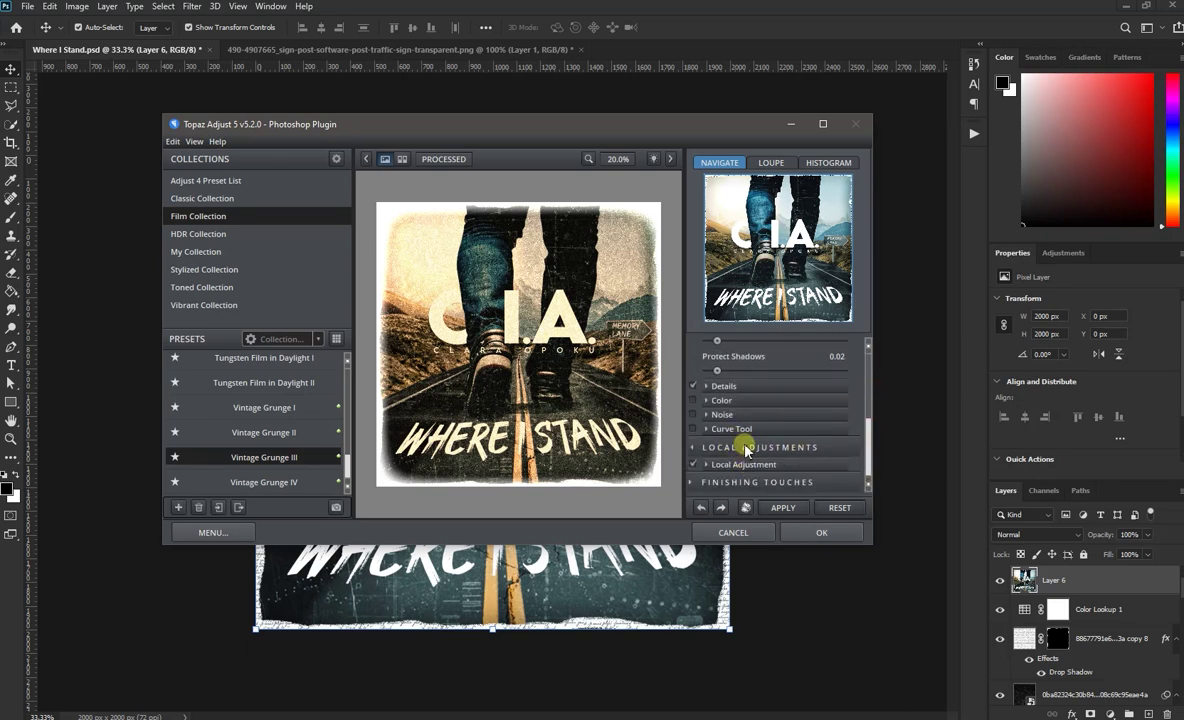
pyautogui.click(742, 482)
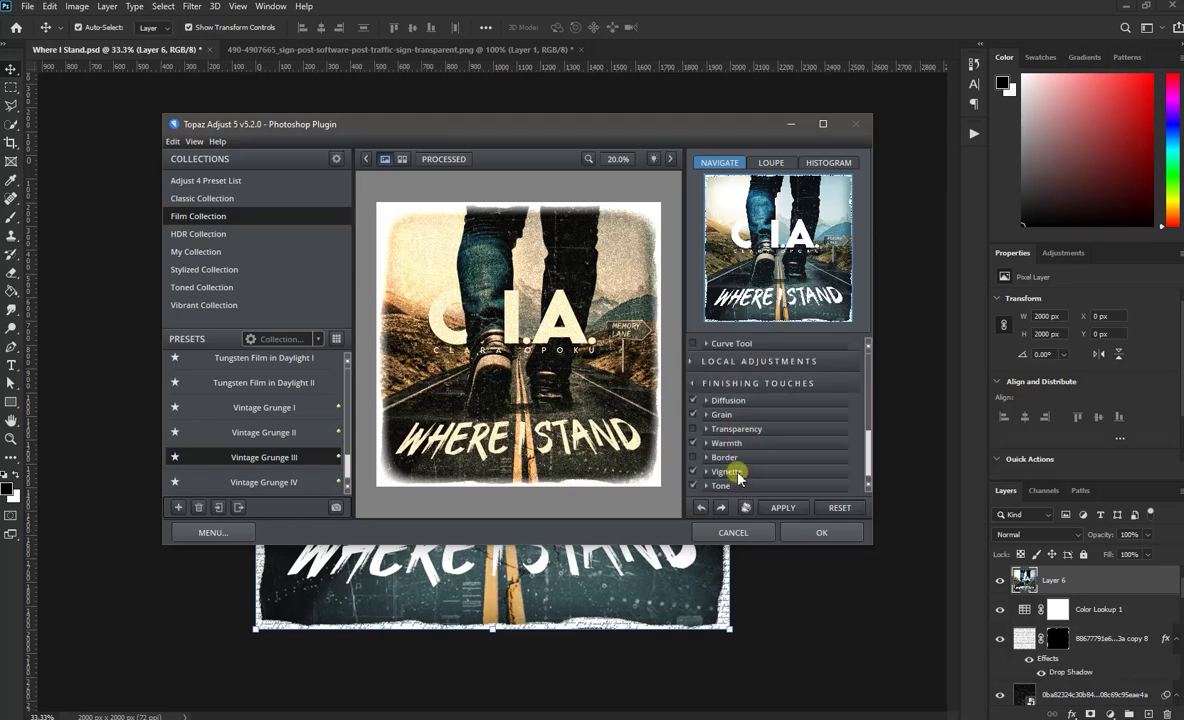
pyautogui.click(737, 474)
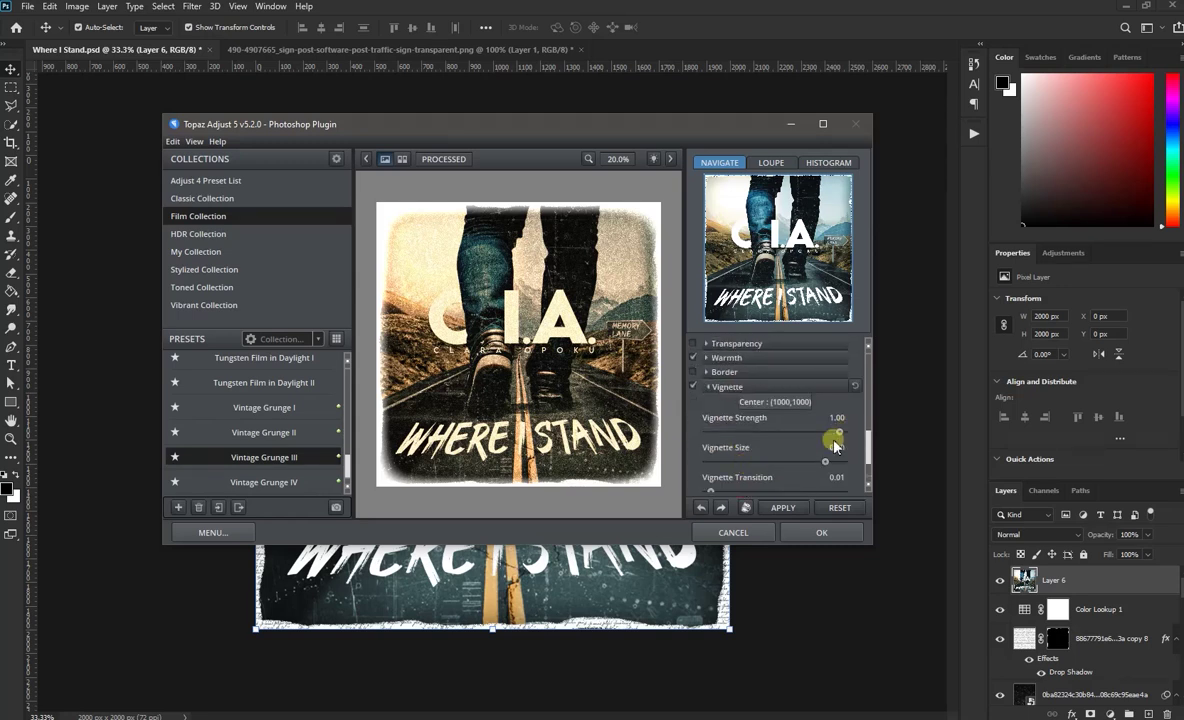
pyautogui.scroll(-1, 738, 458)
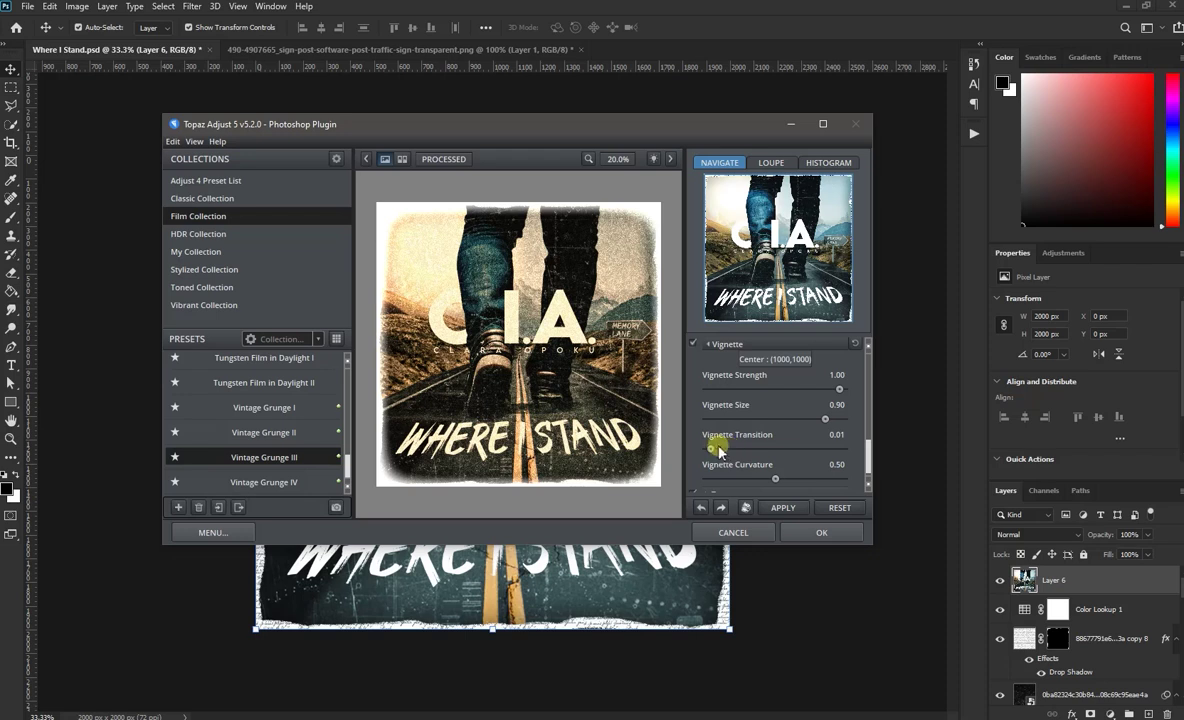
pyautogui.moveTo(719, 451); pyautogui.dragTo(799, 456)
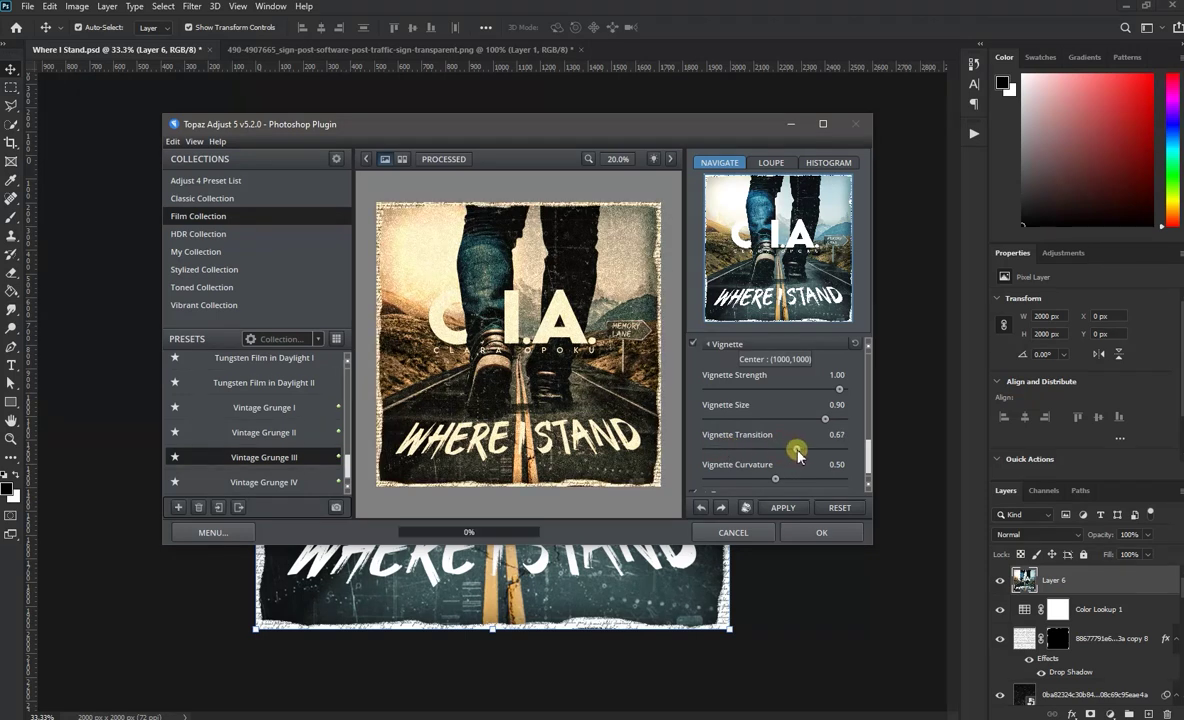
pyautogui.moveTo(819, 455)
pyautogui.mouseDown()
pyautogui.moveTo(847, 452)
pyautogui.moveTo(800, 455)
pyautogui.mouseUp()
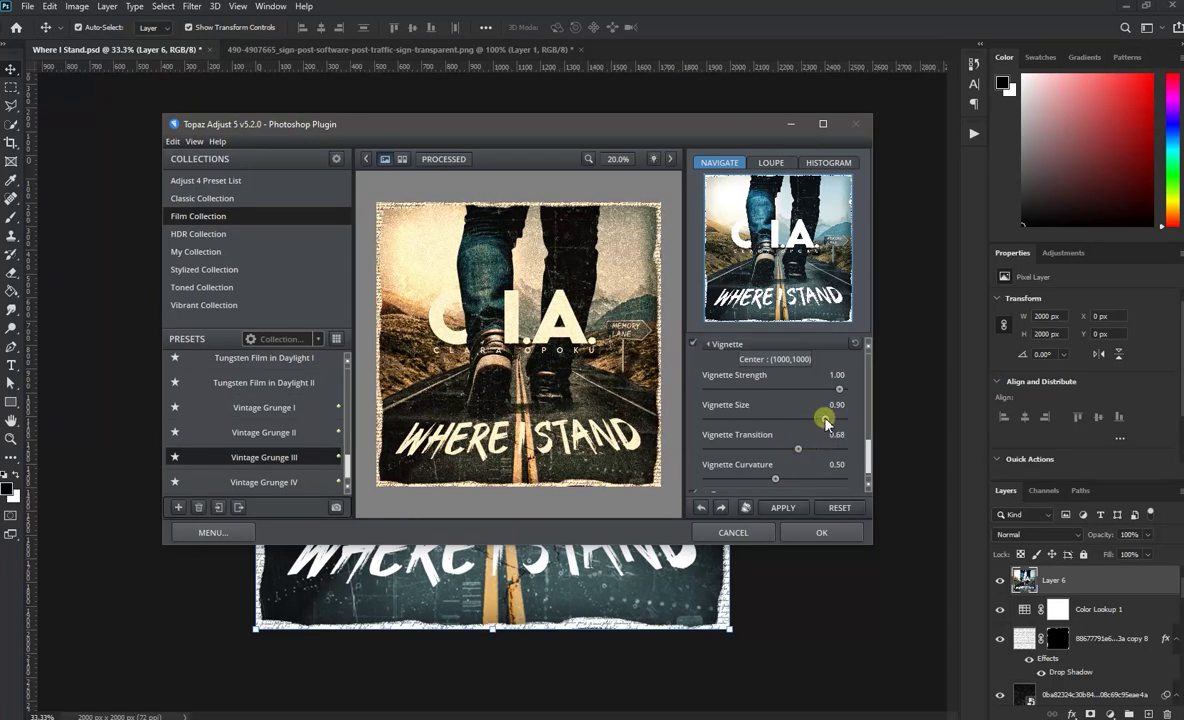
pyautogui.moveTo(826, 418); pyautogui.dragTo(846, 424)
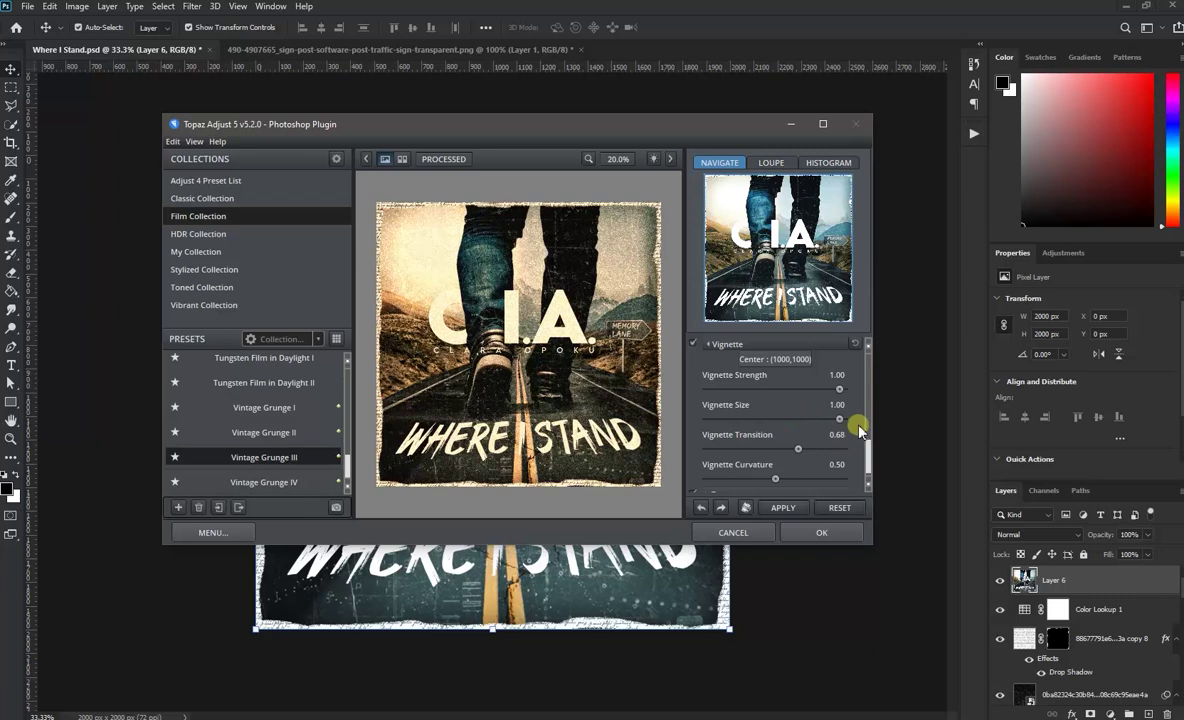
pyautogui.moveTo(867, 452); pyautogui.dragTo(870, 436)
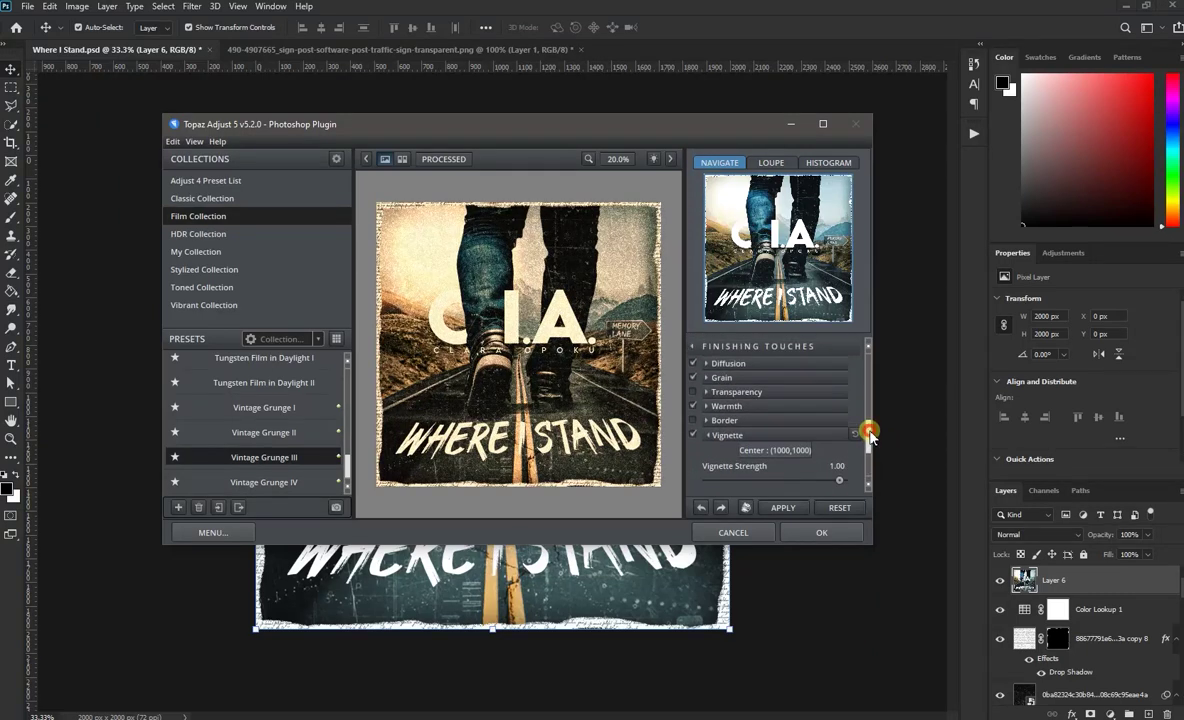
pyautogui.click(733, 439)
pyautogui.moveTo(770, 430)
pyautogui.mouseDown()
pyautogui.moveTo(793, 435)
pyautogui.moveTo(779, 431)
pyautogui.mouseUp()
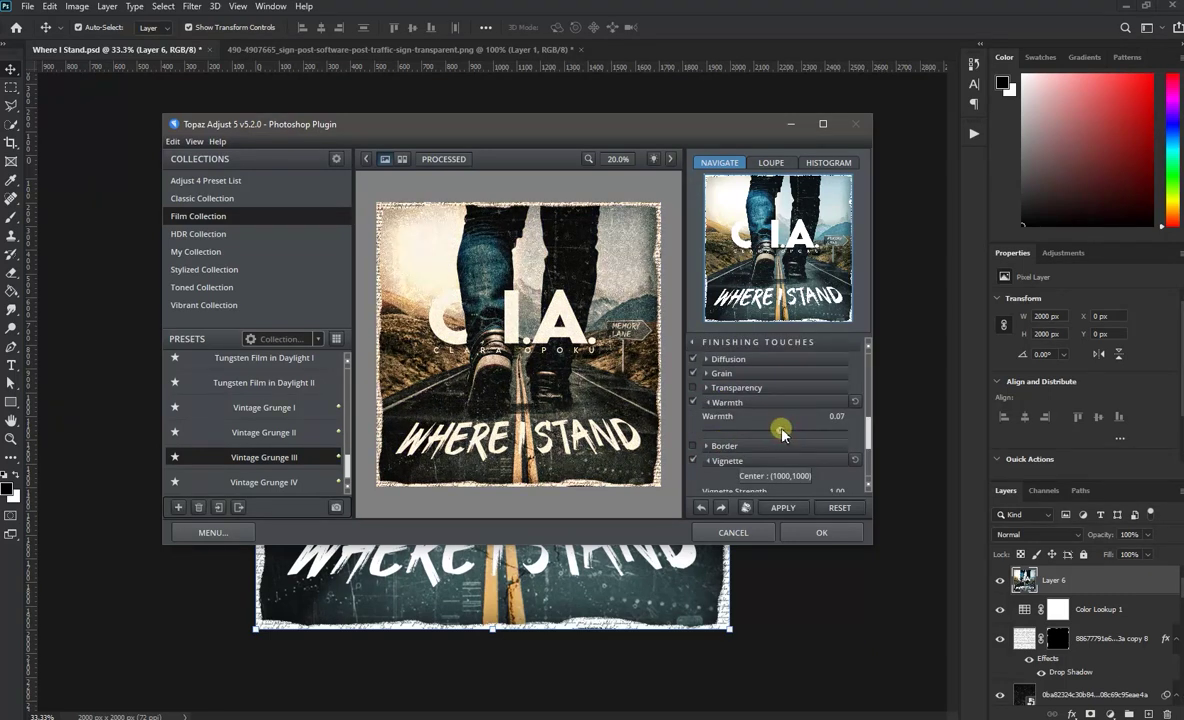
# Make the grain finer and lower the Diffusion Softness to 0.02
pyautogui.click(735, 375)
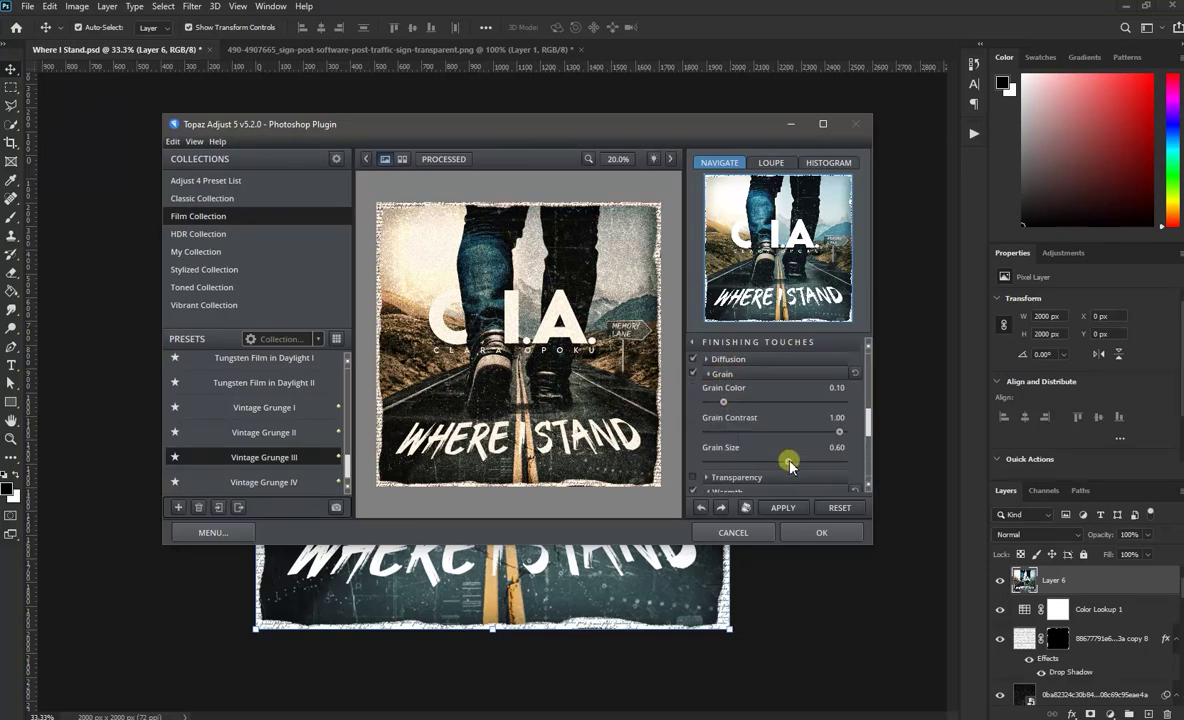
pyautogui.moveTo(789, 463); pyautogui.dragTo(704, 462)
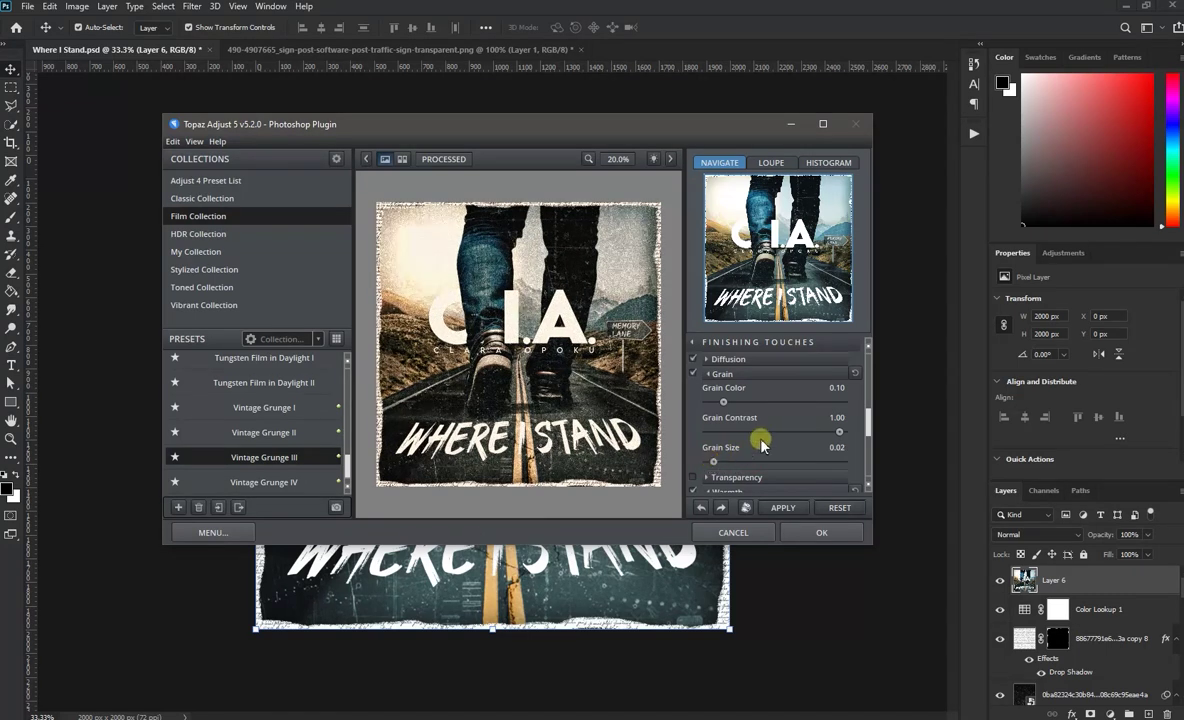
pyautogui.scroll(3, 857, 459)
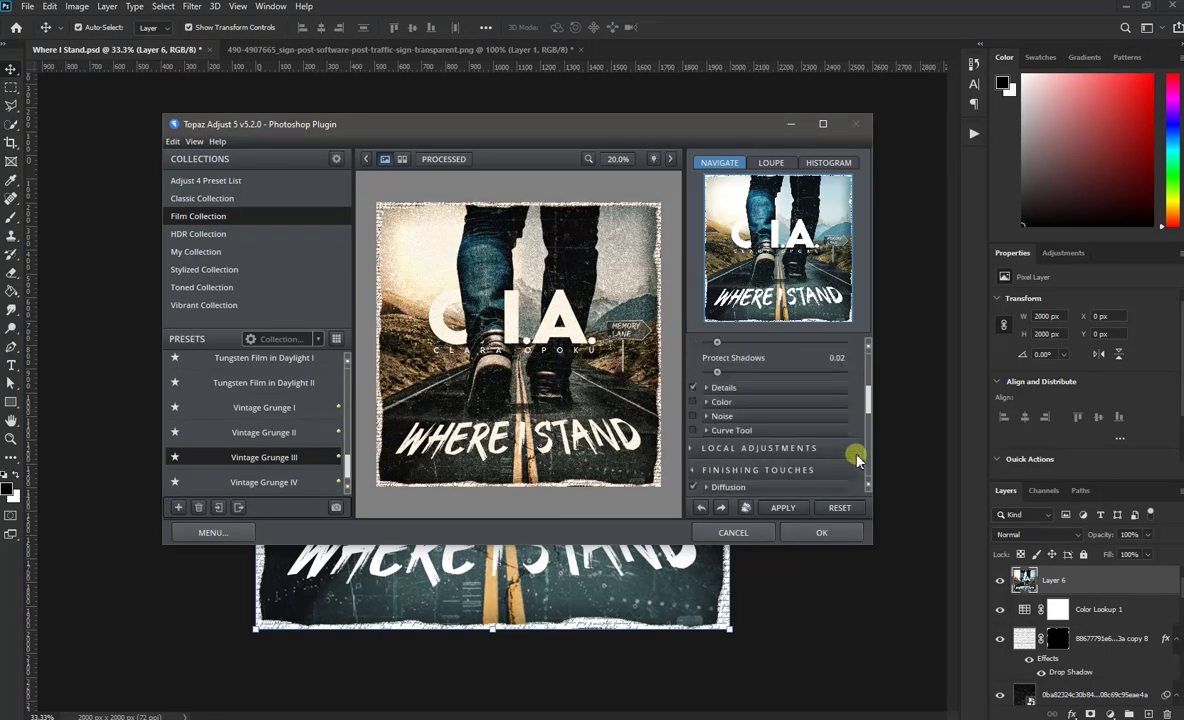
pyautogui.scroll(-1, 857, 459)
pyautogui.click(715, 446)
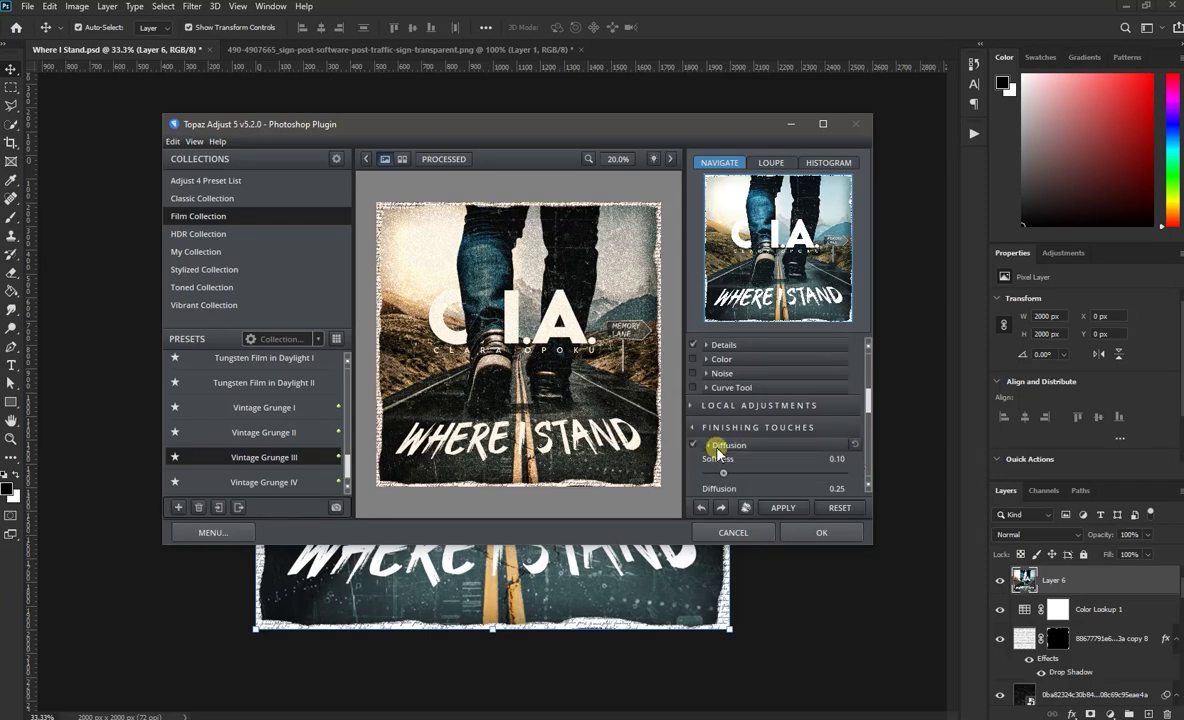
pyautogui.scroll(-1, 726, 476)
pyautogui.moveTo(719, 428); pyautogui.dragTo(719, 458)
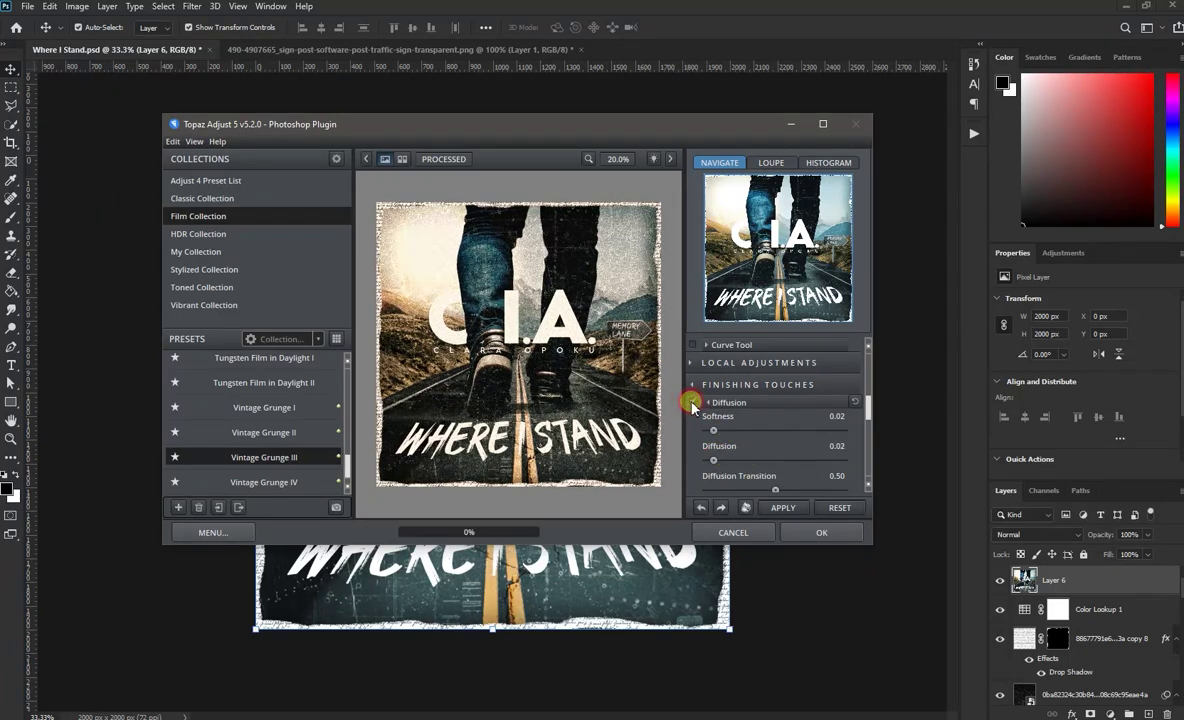
pyautogui.moveTo(864, 407)
pyautogui.mouseDown()
pyautogui.moveTo(865, 440)
pyautogui.moveTo(859, 429)
pyautogui.mouseUp()
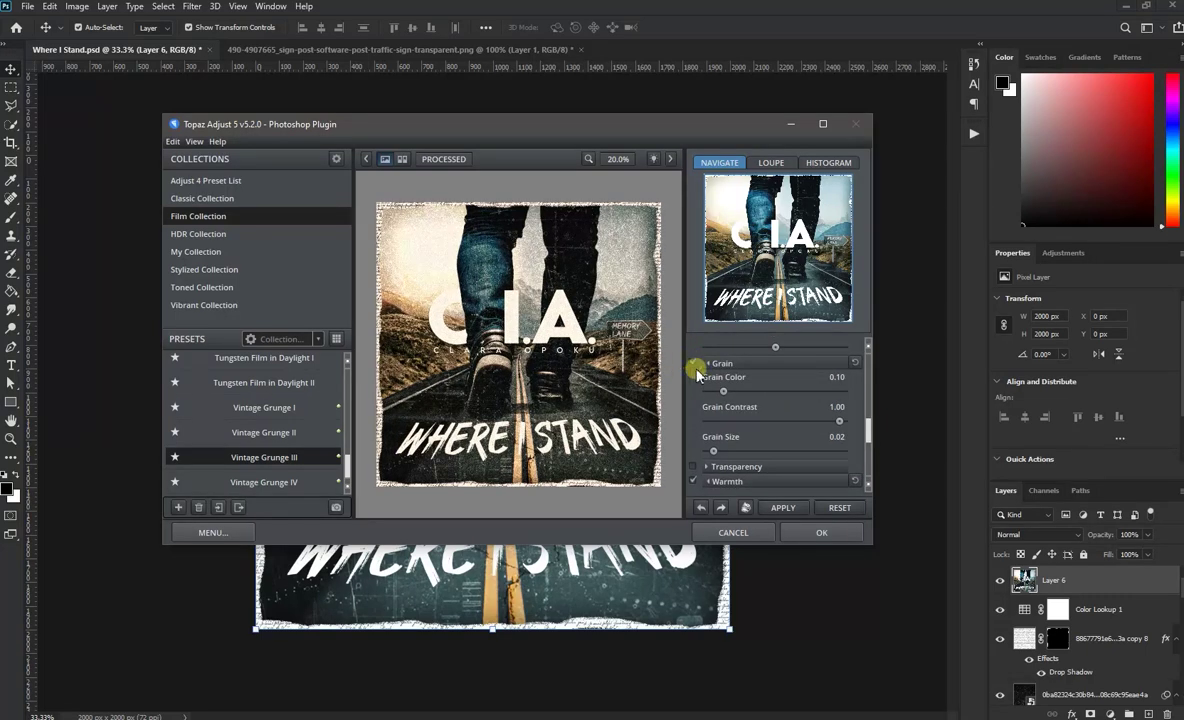
# Experiment with grain contrast, size and colour, toggling the grain effect off and on
pyautogui.moveTo(839, 421); pyautogui.dragTo(720, 421)
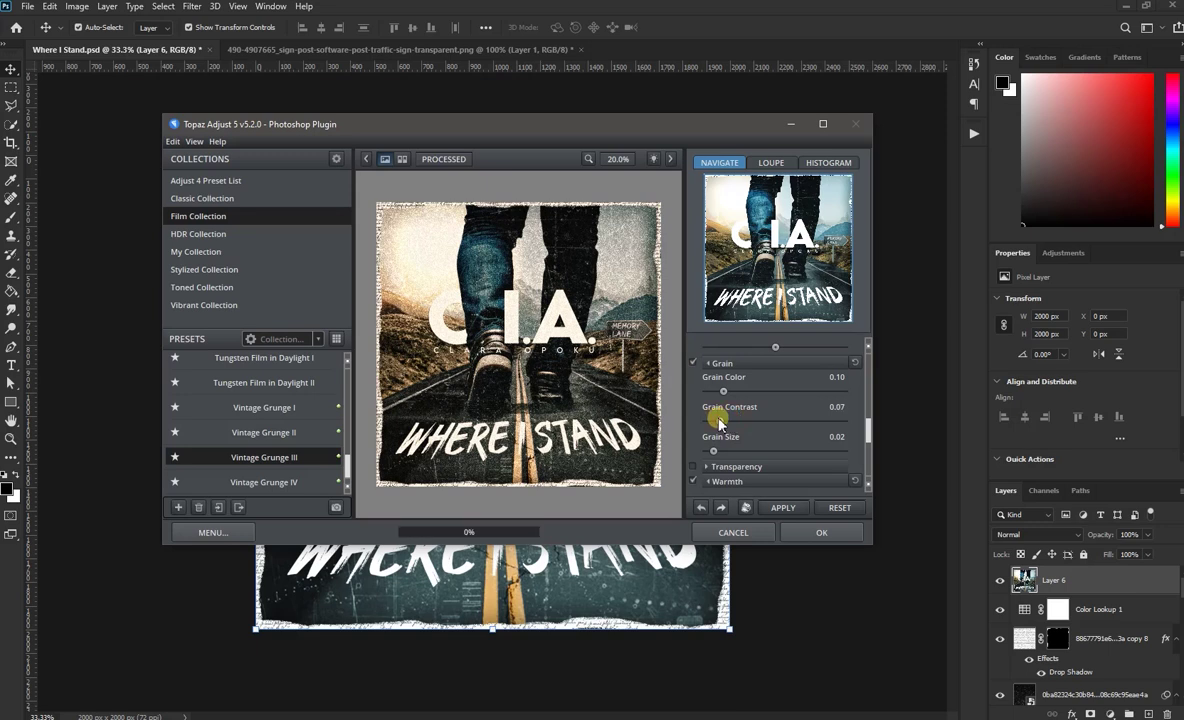
pyautogui.moveTo(776, 451); pyautogui.dragTo(816, 455)
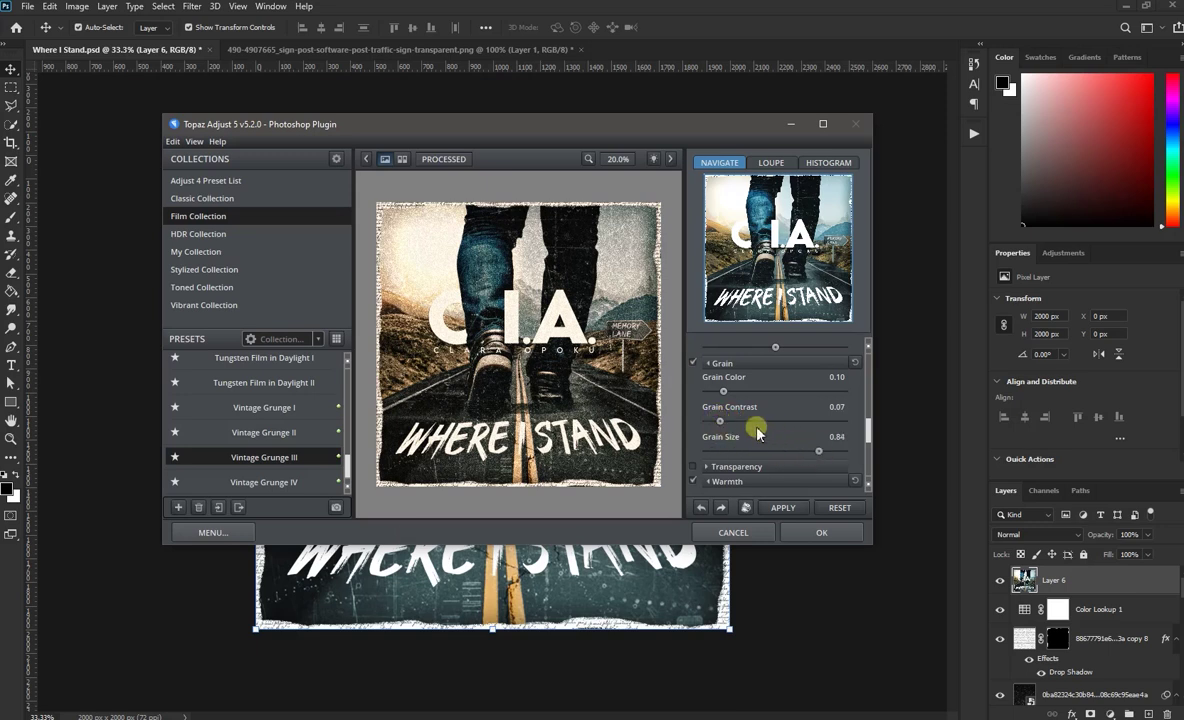
pyautogui.moveTo(720, 421)
pyautogui.mouseDown()
pyautogui.moveTo(705, 421)
pyautogui.moveTo(704, 395)
pyautogui.moveTo(794, 391)
pyautogui.mouseUp()
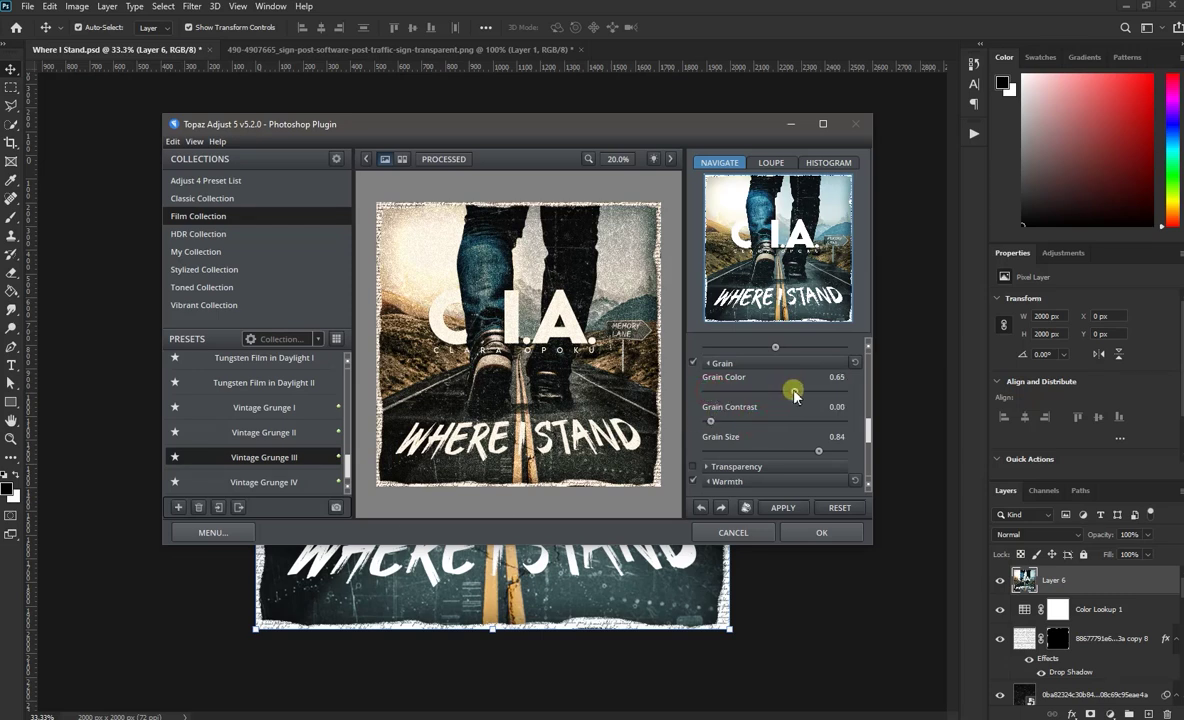
pyautogui.click(693, 362)
pyautogui.moveTo(866, 440); pyautogui.dragTo(870, 480)
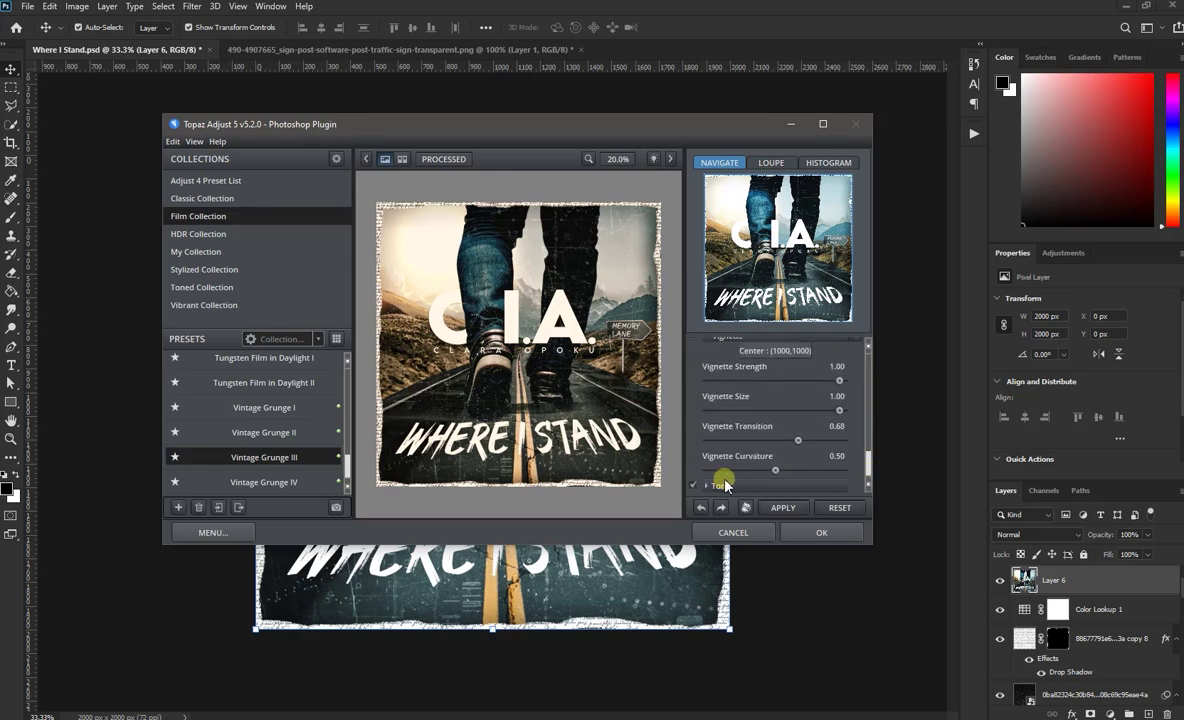
pyautogui.moveTo(868, 465)
pyautogui.mouseDown()
pyautogui.moveTo(859, 418)
pyautogui.moveTo(724, 406)
pyautogui.mouseUp()
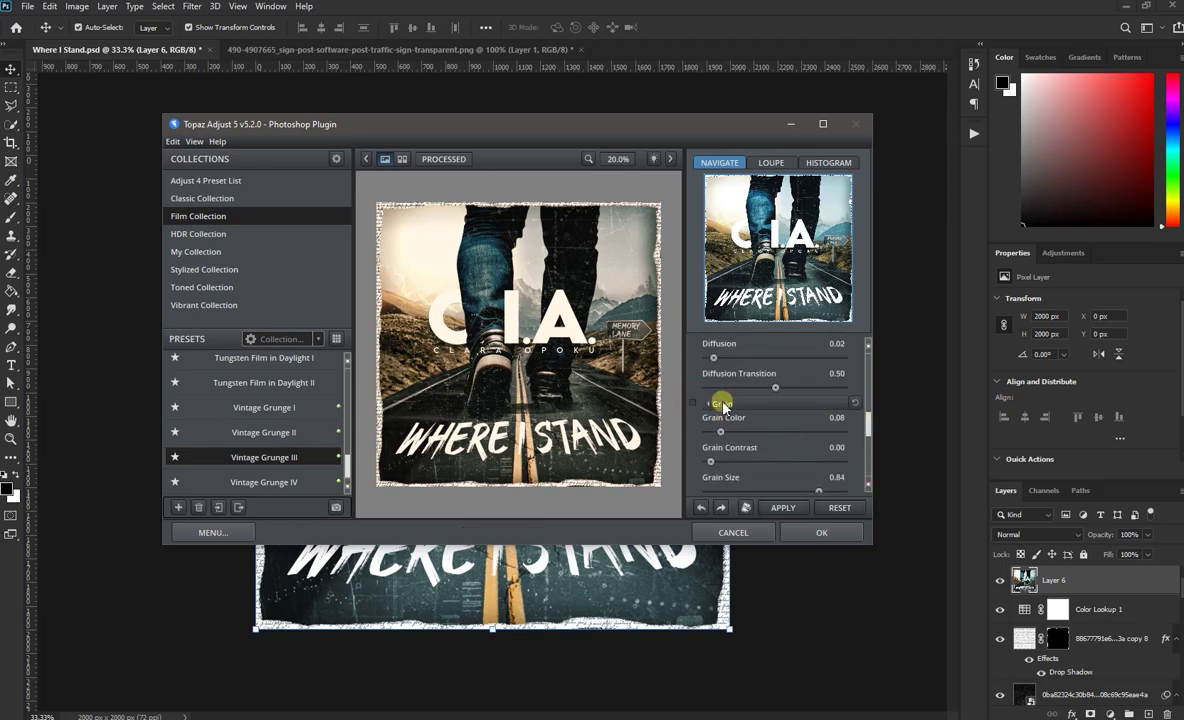
pyautogui.click(692, 403)
pyautogui.click(722, 432)
pyautogui.moveTo(742, 460)
pyautogui.mouseDown()
pyautogui.moveTo(864, 449)
pyautogui.moveTo(722, 465)
pyautogui.moveTo(758, 468)
pyautogui.mouseUp()
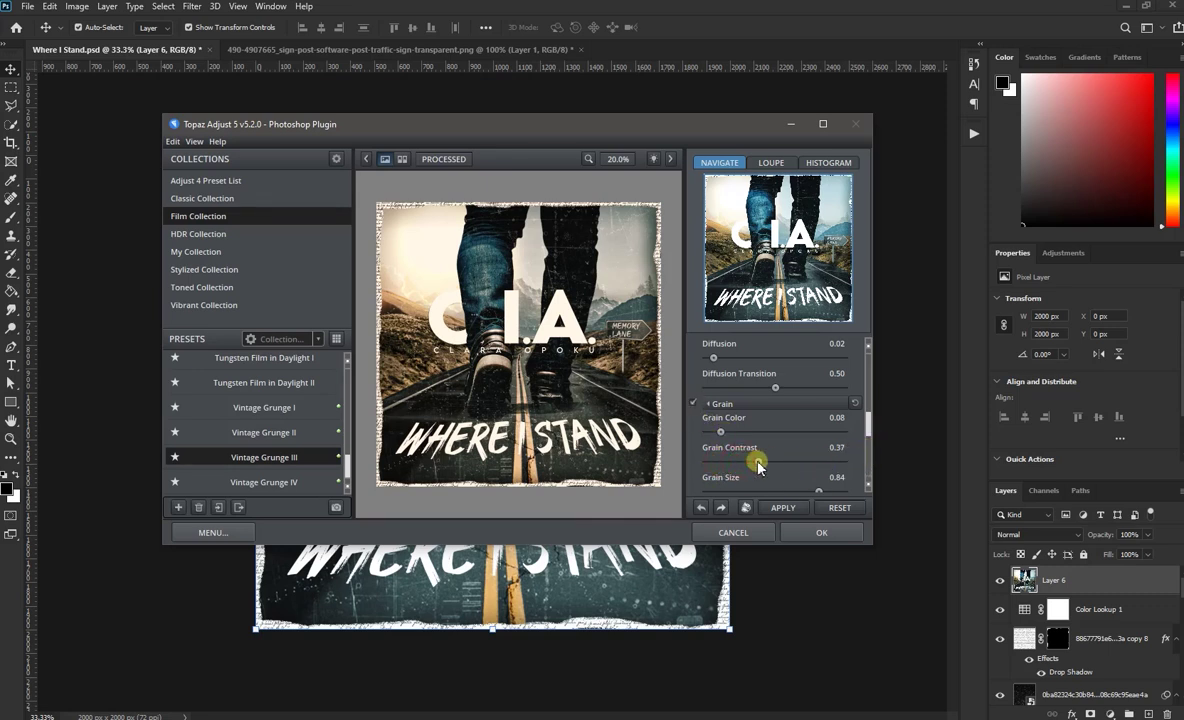
pyautogui.moveTo(862, 423); pyautogui.dragTo(862, 441)
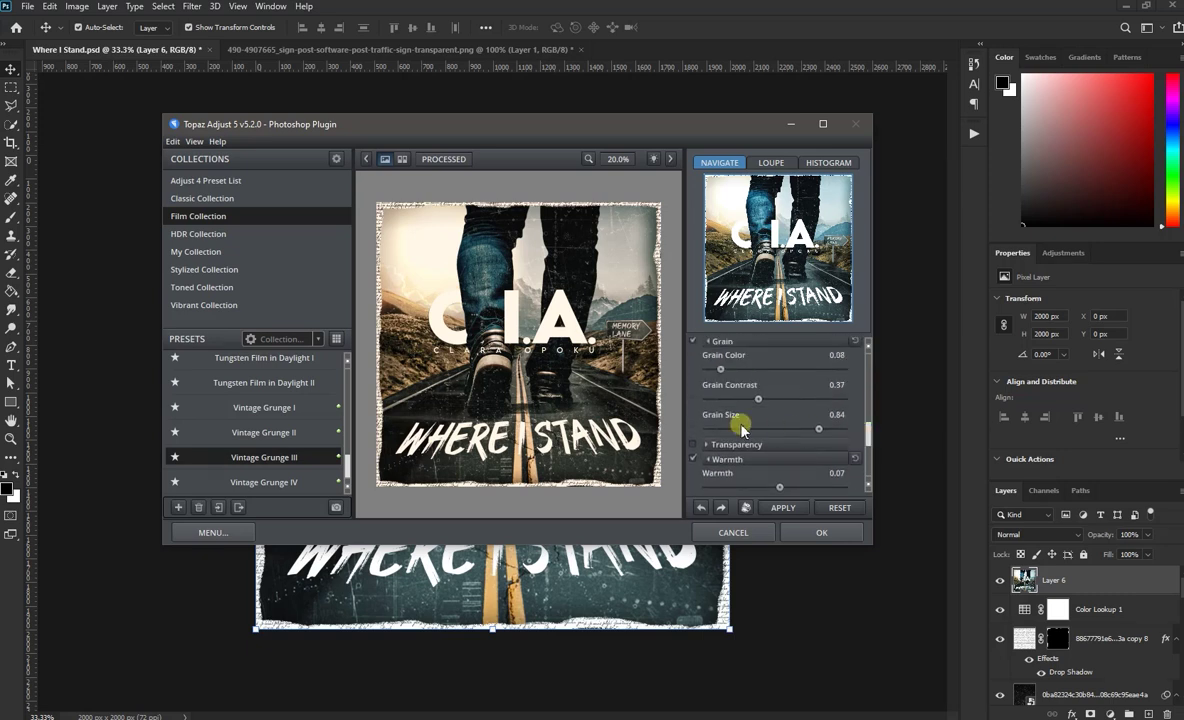
pyautogui.moveTo(759, 399); pyautogui.dragTo(806, 398)
pyautogui.moveTo(720, 369)
pyautogui.mouseDown()
pyautogui.moveTo(767, 372)
pyautogui.moveTo(705, 375)
pyautogui.mouseUp()
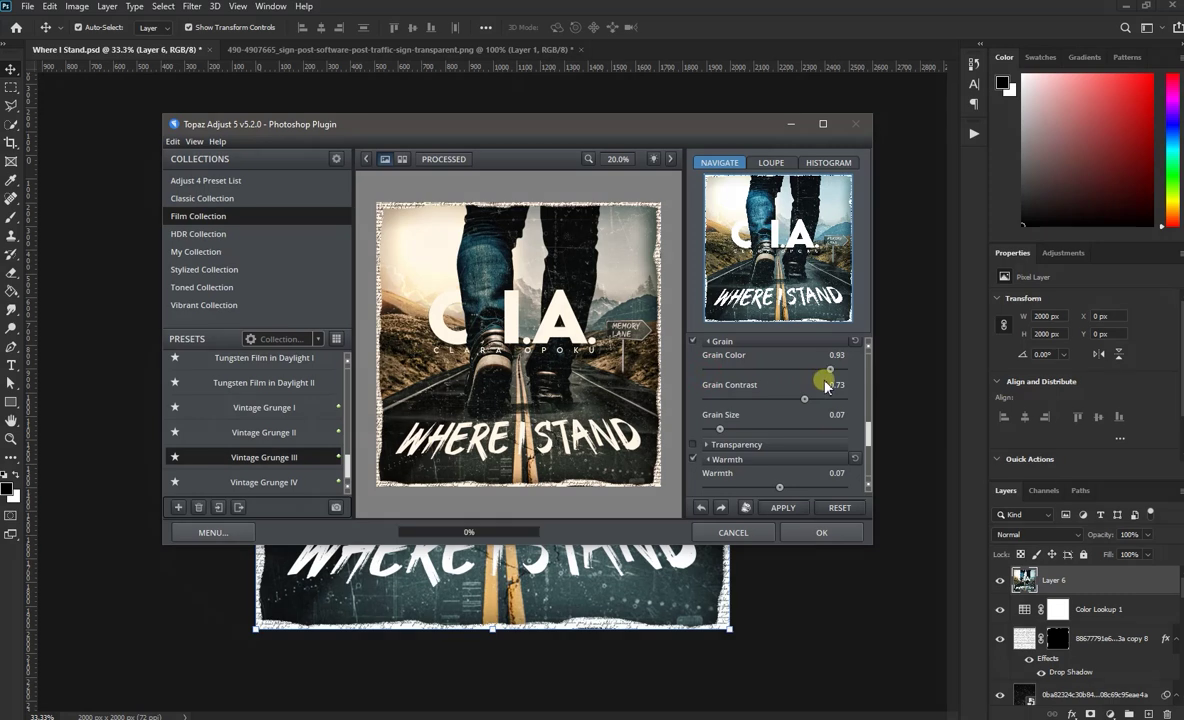
# Reset the grain, then set Grain Color, Contrast and Size to 0.01
pyautogui.click(853, 344)
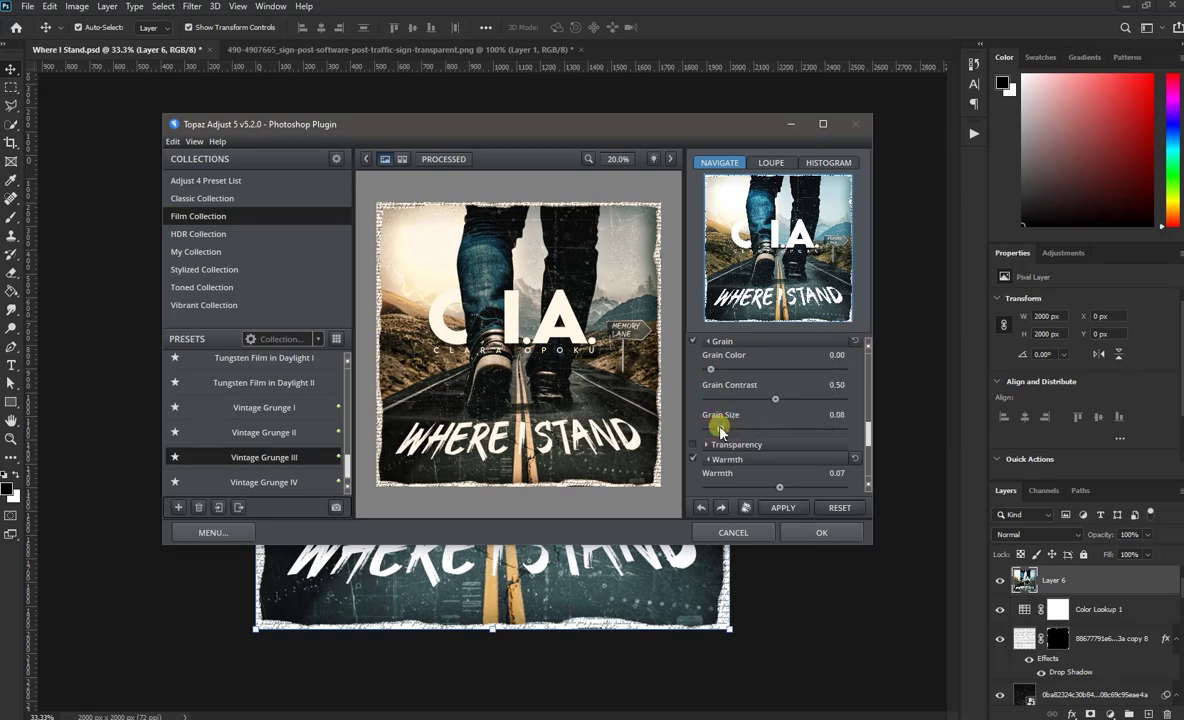
pyautogui.moveTo(720, 428)
pyautogui.mouseDown()
pyautogui.moveTo(725, 398)
pyautogui.moveTo(713, 428)
pyautogui.moveTo(713, 400)
pyautogui.moveTo(709, 428)
pyautogui.mouseUp()
pyautogui.click(749, 400)
pyautogui.moveTo(715, 370); pyautogui.dragTo(713, 373)
pyautogui.moveTo(709, 429); pyautogui.dragTo(711, 434)
pyautogui.click(715, 400)
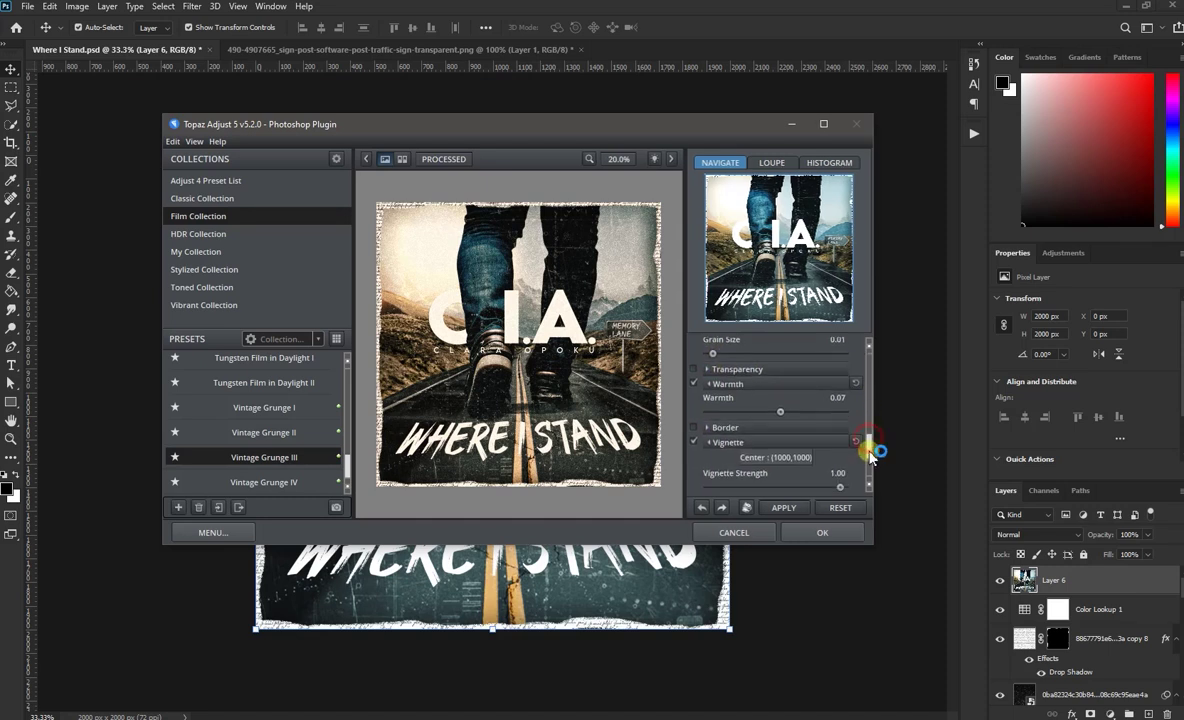
pyautogui.moveTo(872, 432); pyautogui.dragTo(868, 475)
# In Topaz Tone, set Color 2 Region to 133.7 and Color 3 to pale peach, then apply
pyautogui.click(718, 486)
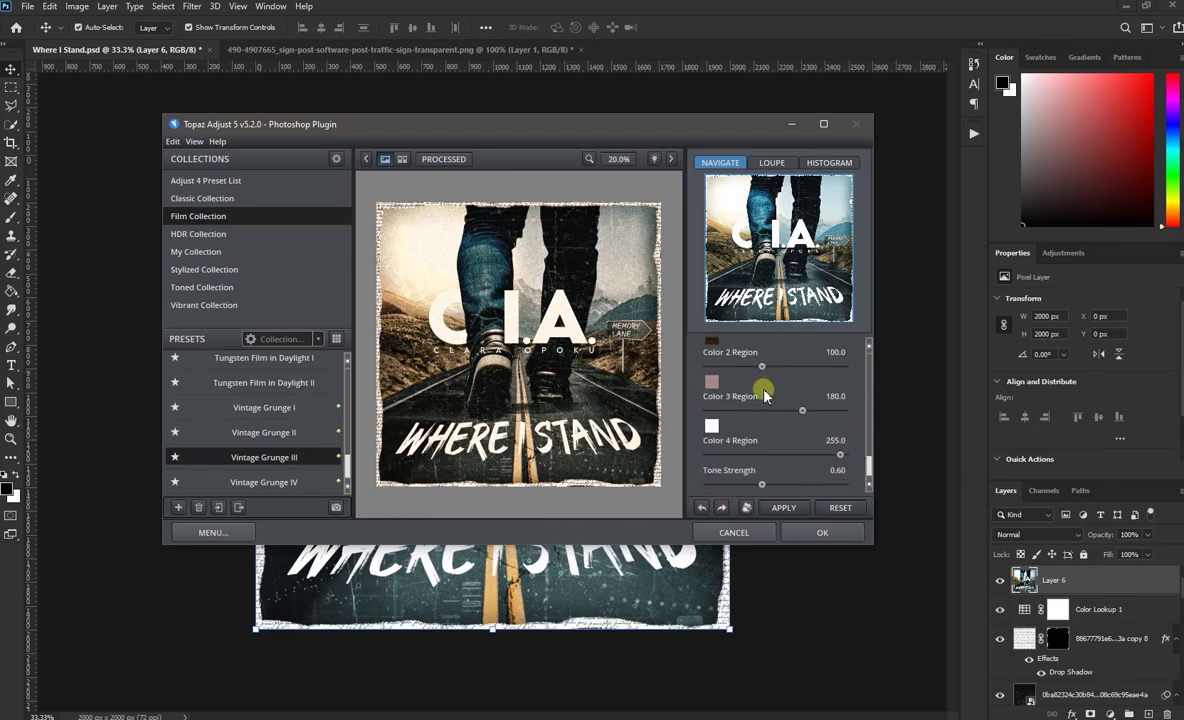
pyautogui.moveTo(763, 366); pyautogui.dragTo(779, 367)
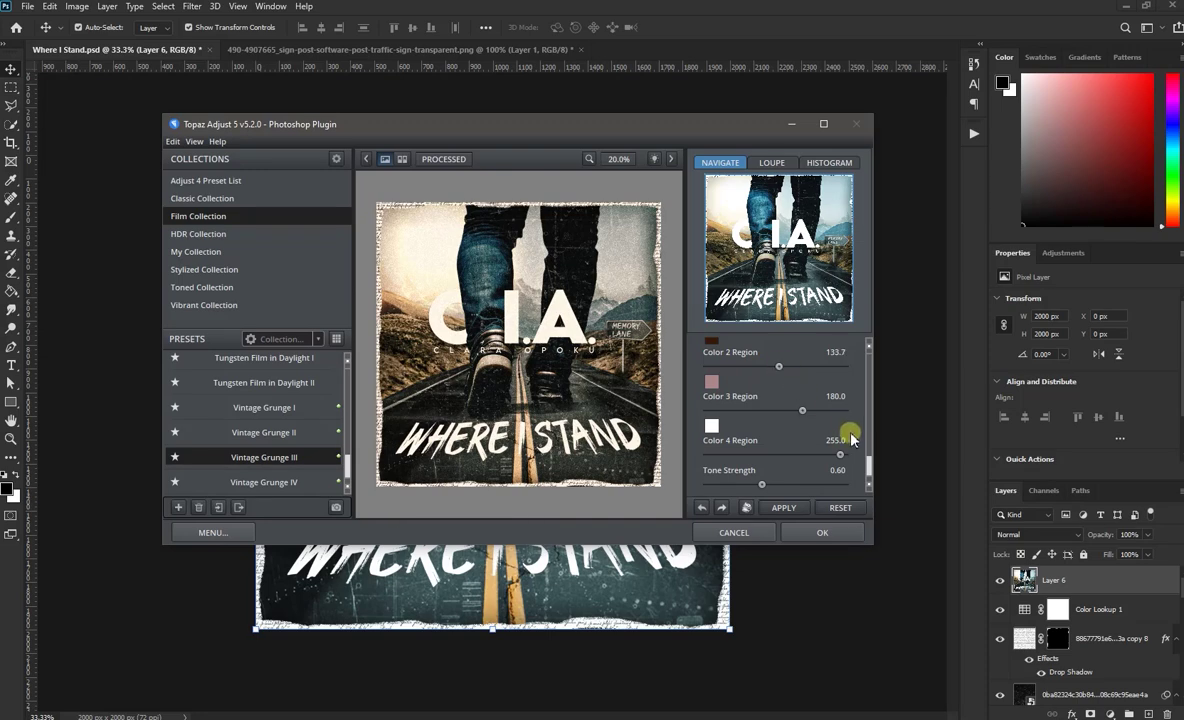
pyautogui.click(711, 382)
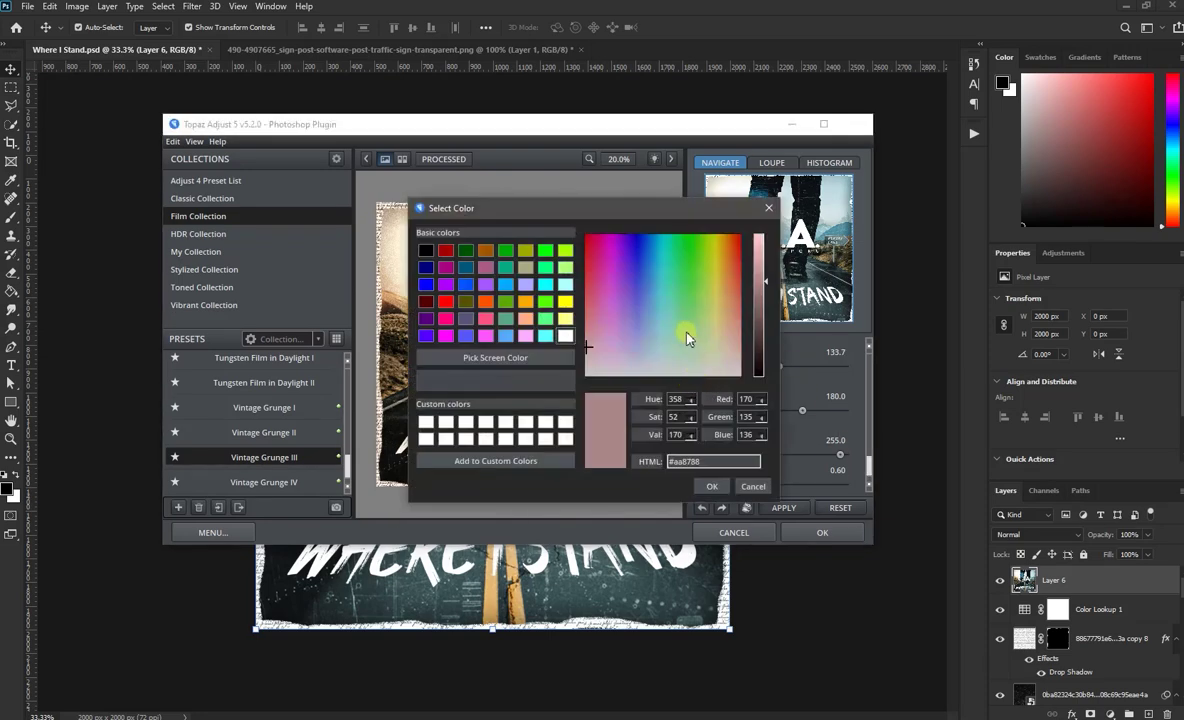
pyautogui.click(714, 330)
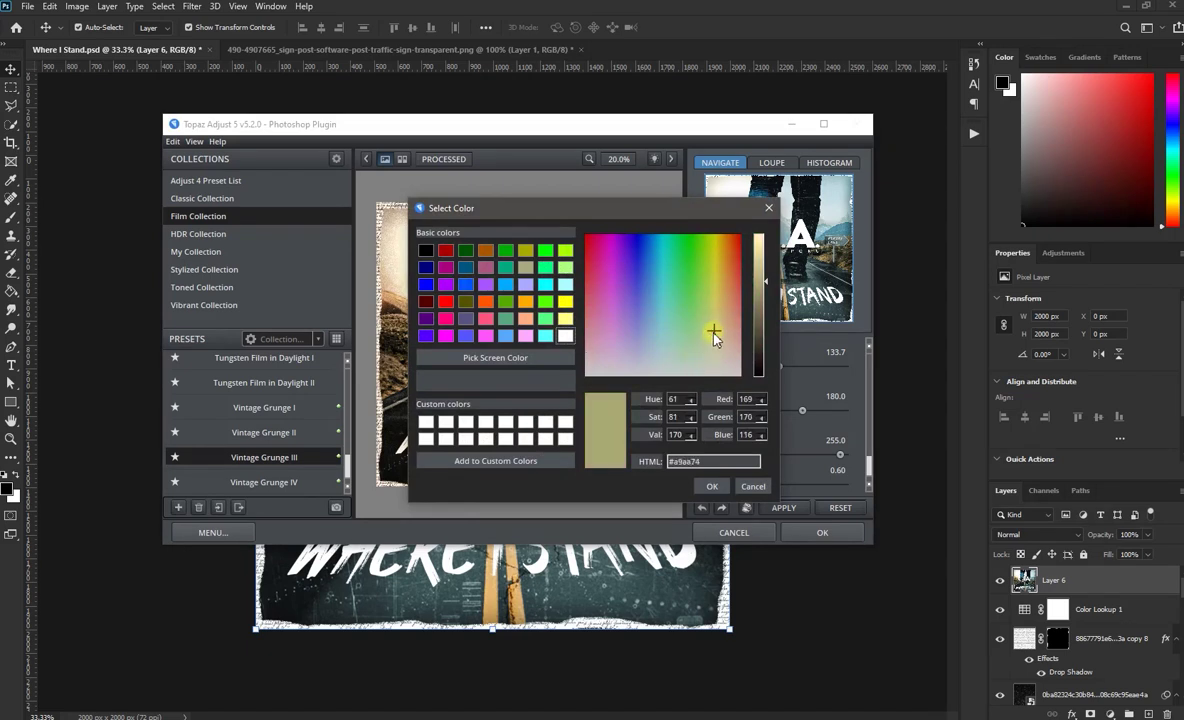
pyautogui.click(525, 318)
pyautogui.moveTo(726, 308); pyautogui.dragTo(722, 317)
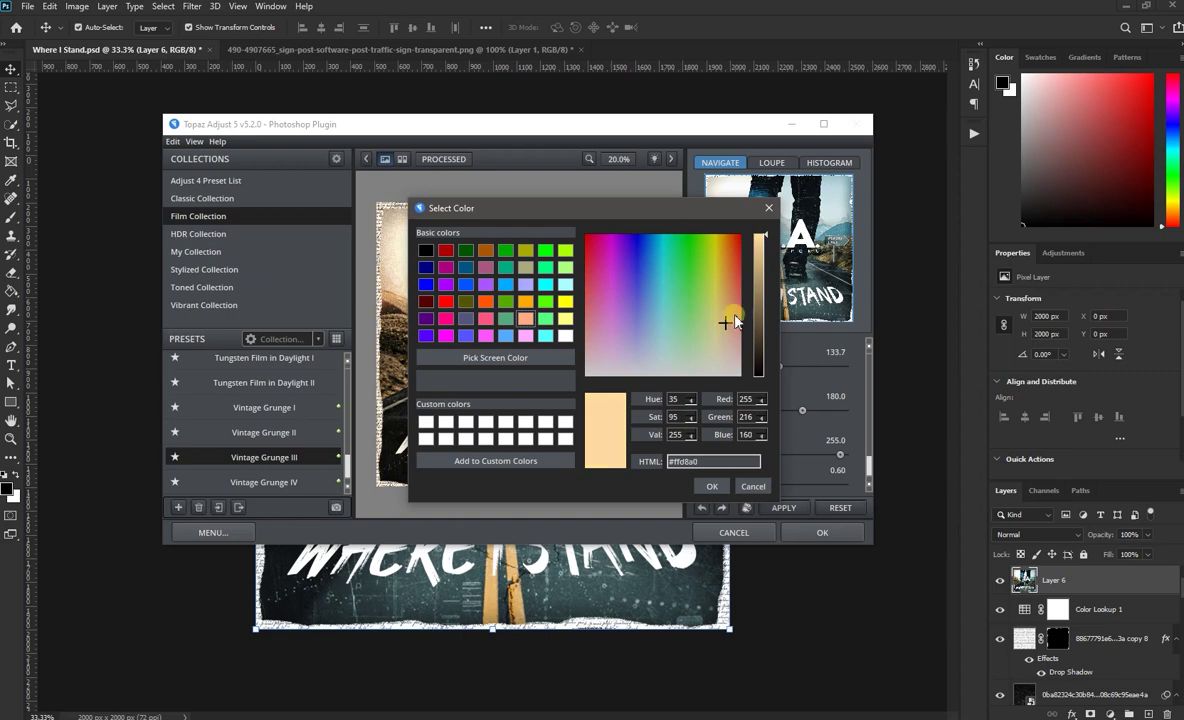
pyautogui.click(712, 486)
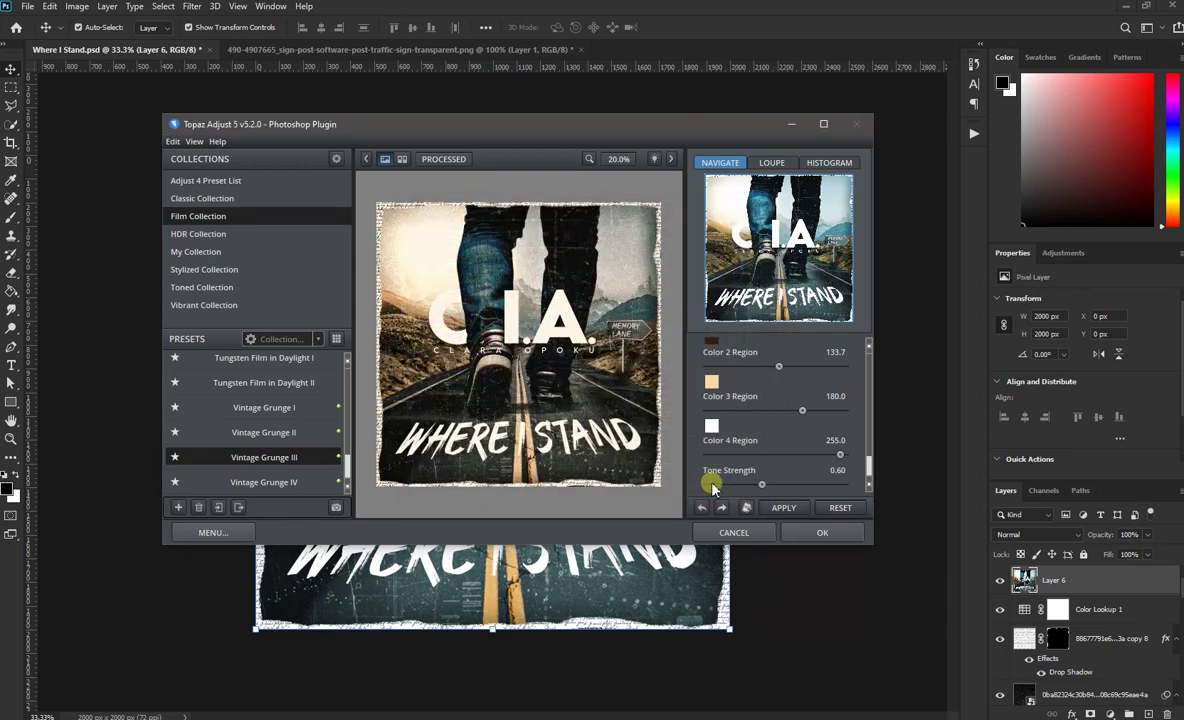
pyautogui.click(820, 532)
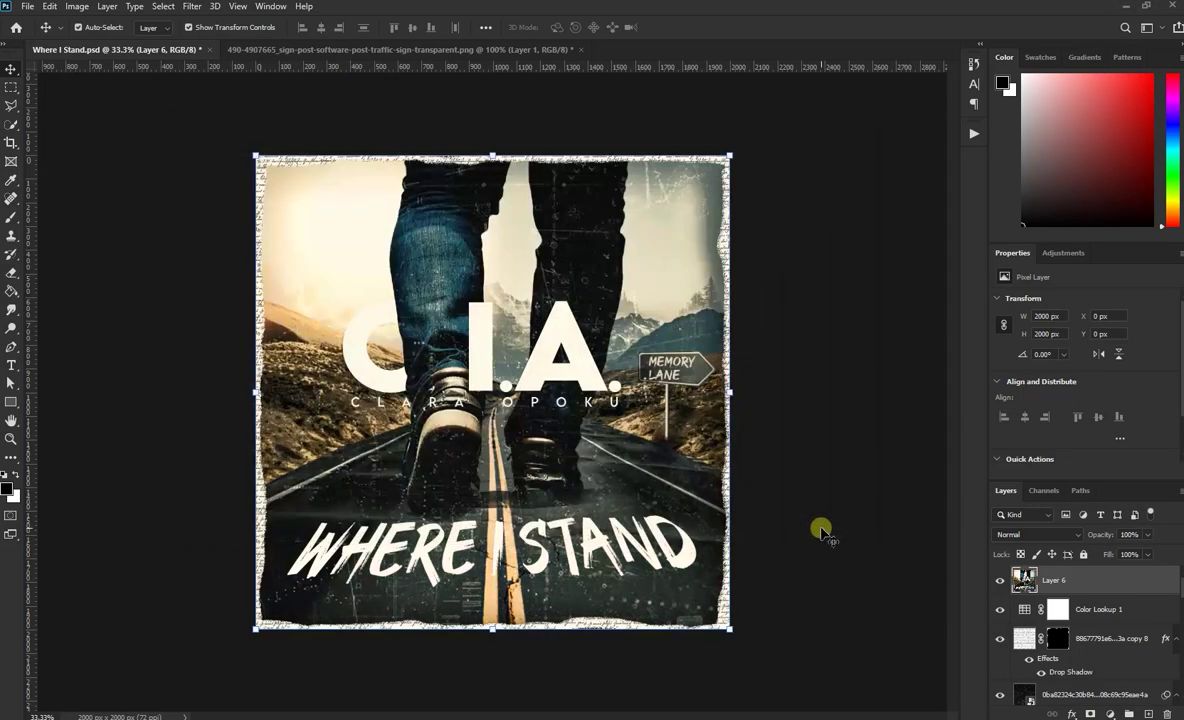
# Deselect the cover layer and zoom to Fit Screen to show the whole finished cover
pyautogui.click(850, 595)
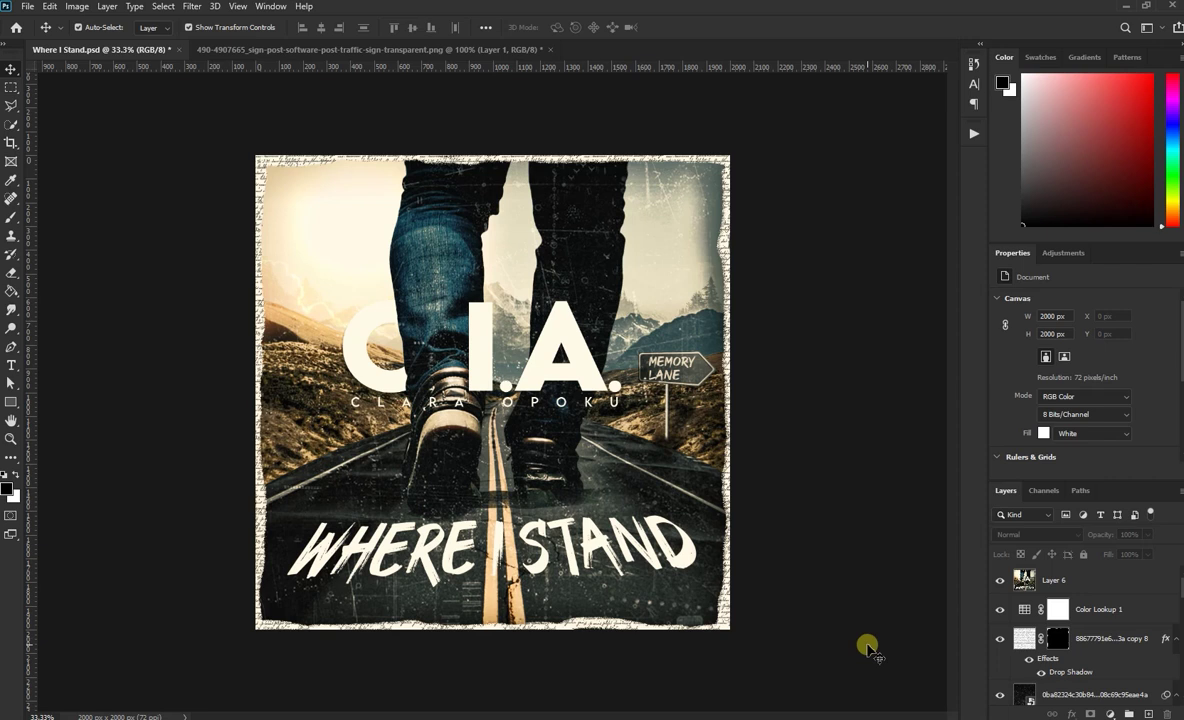
pyautogui.click(11, 437)
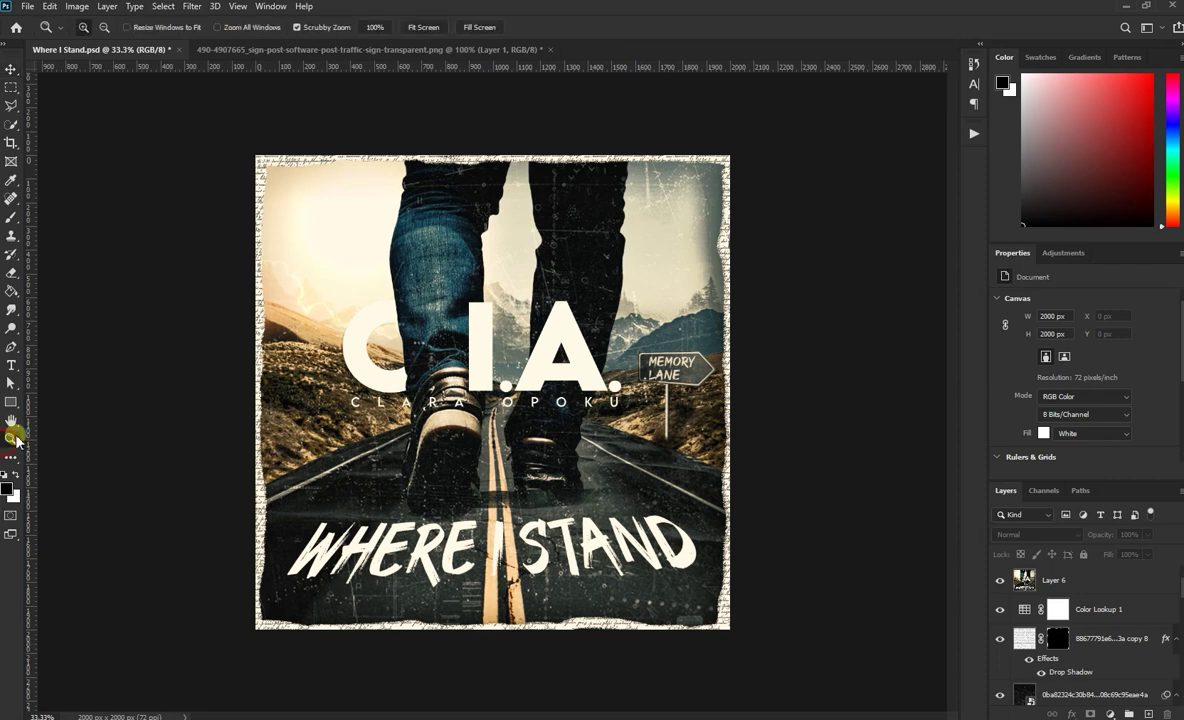
pyautogui.rightClick(86, 418)
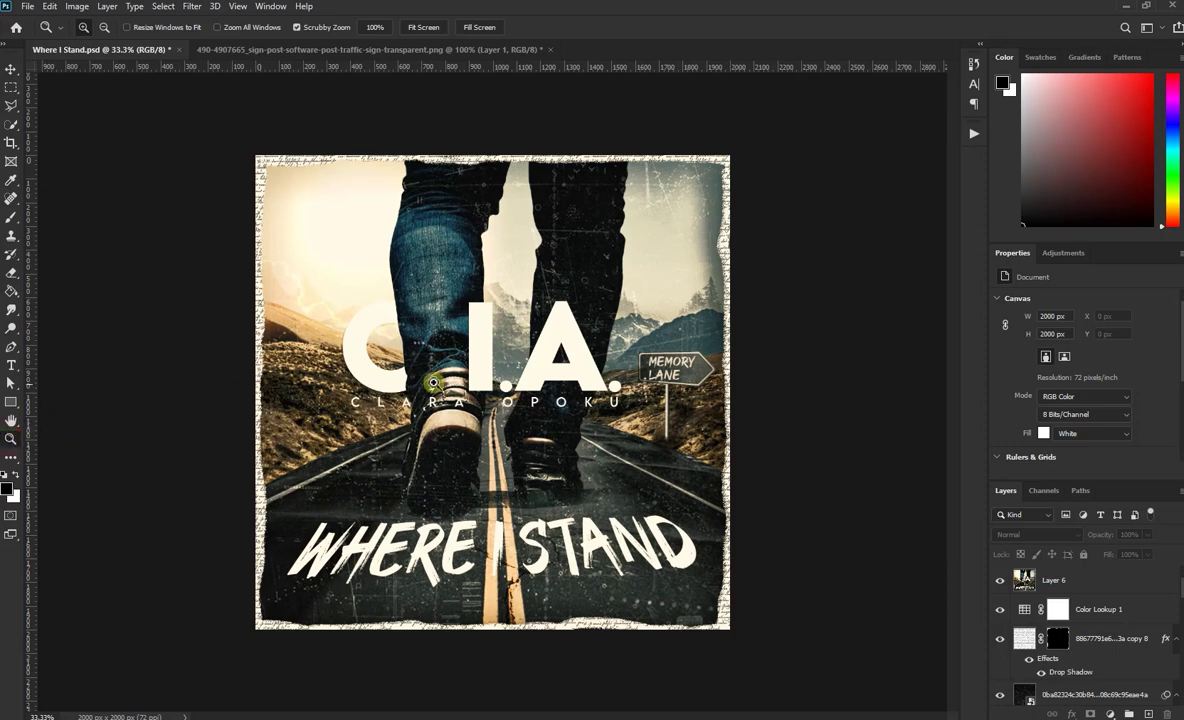
pyautogui.rightClick(392, 342)
pyautogui.click(420, 350)
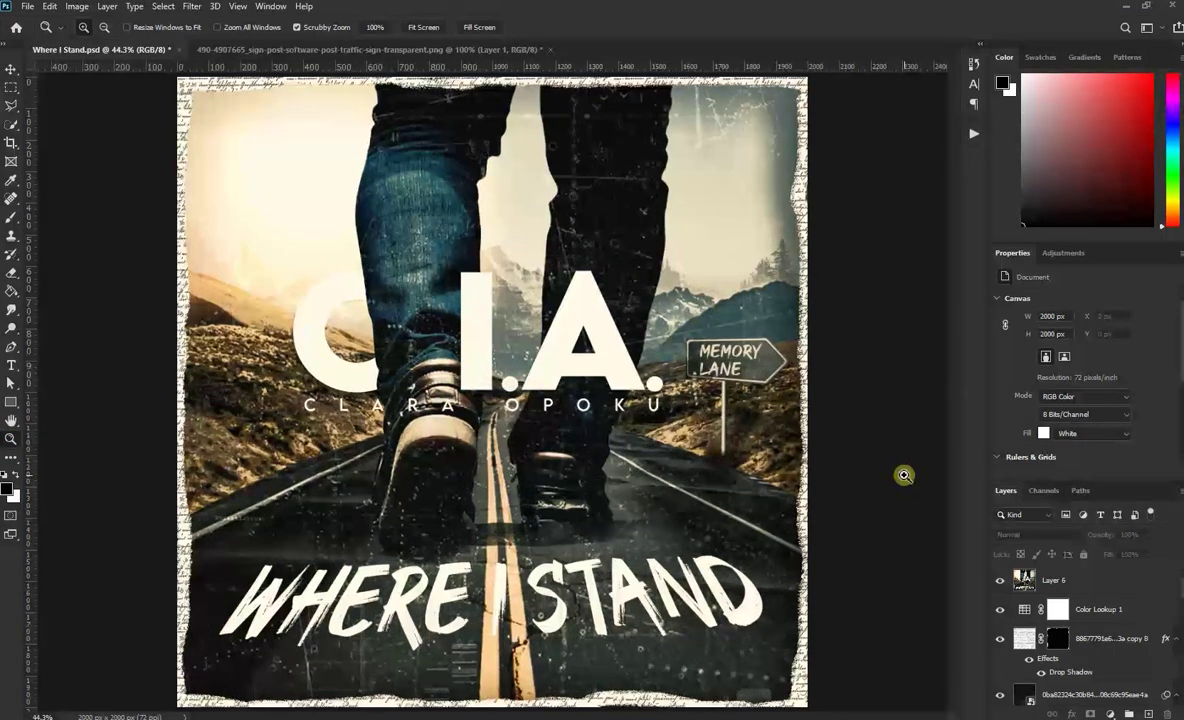